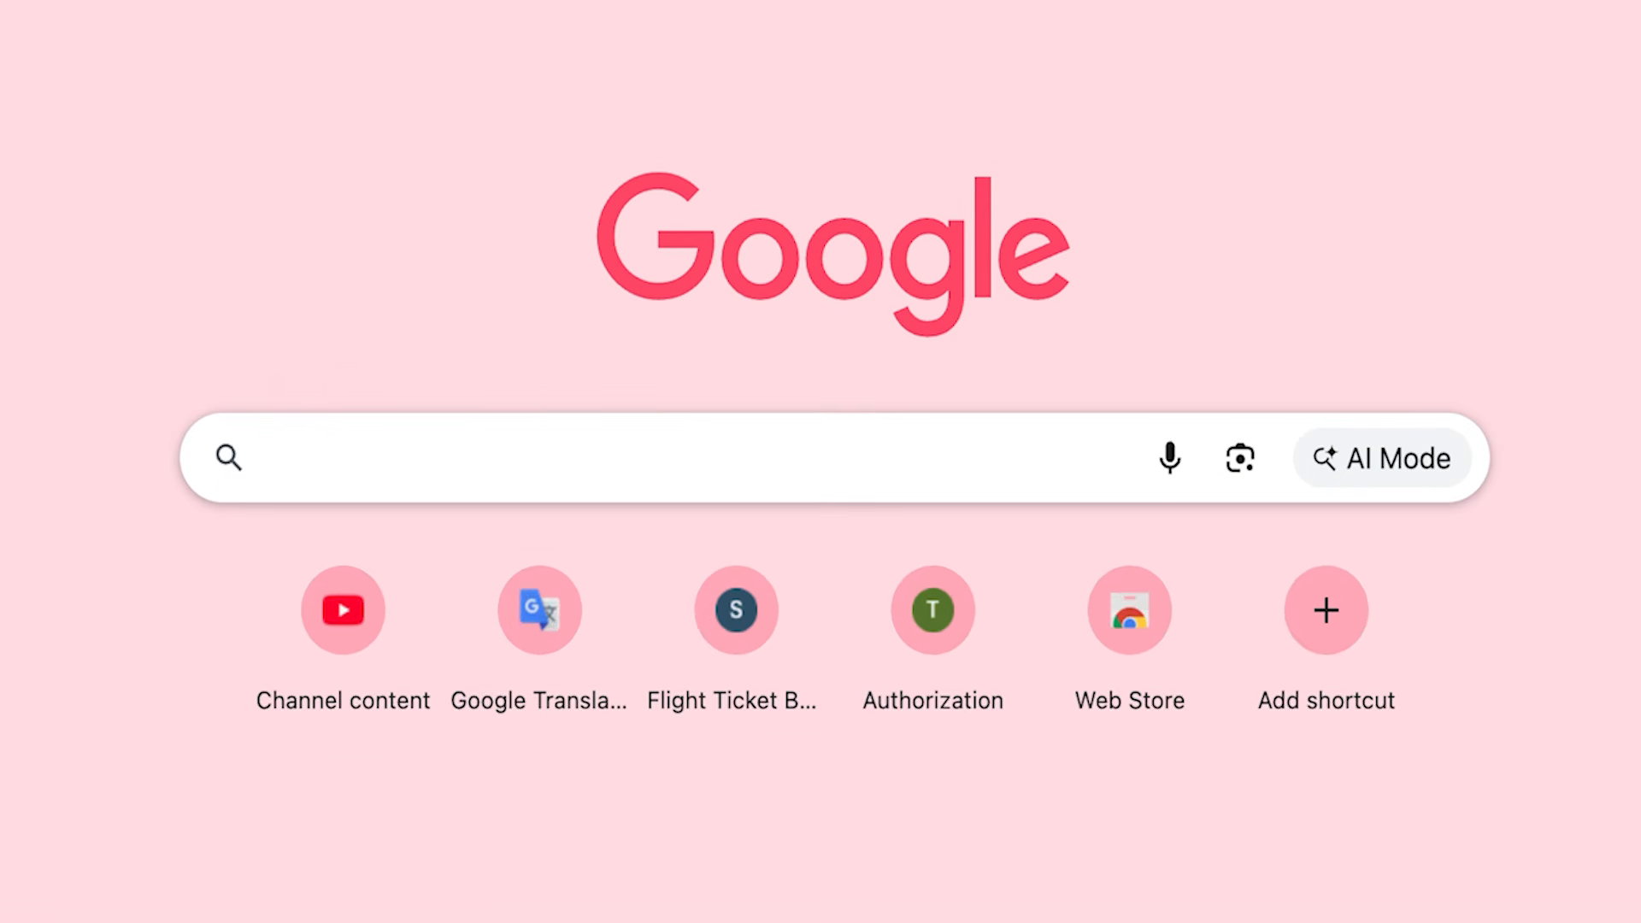
# - Search Google for "nsdl Pan Apply" and open Protean's PAN Card Services Online result
pyautogui.write('nsdl Pan Apply')
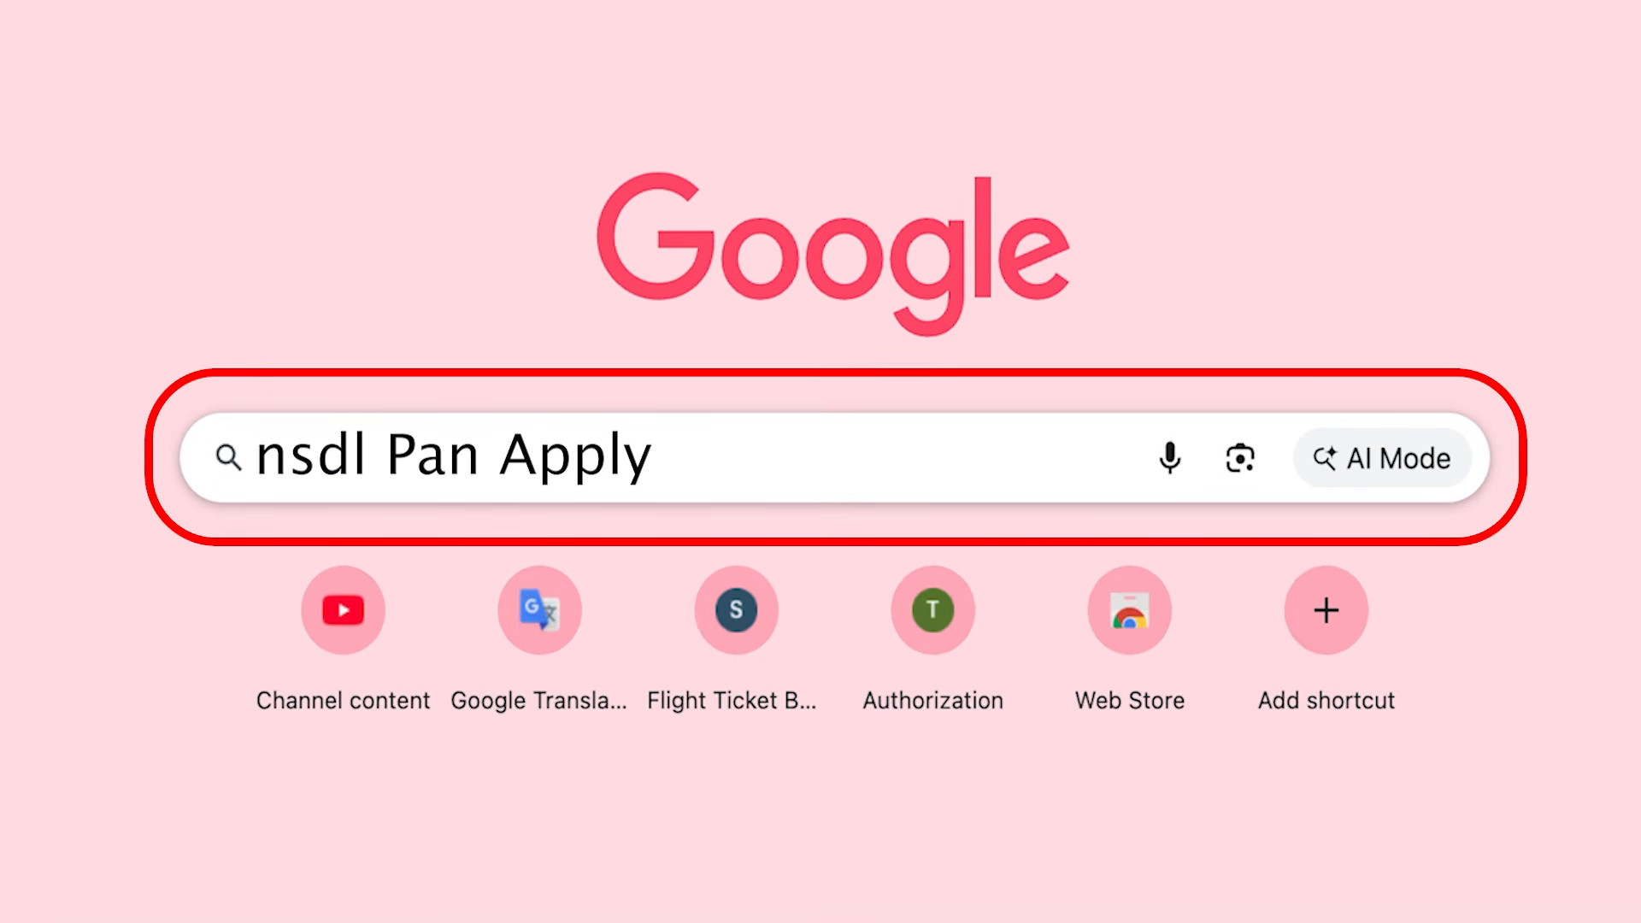
pyautogui.press('Return')
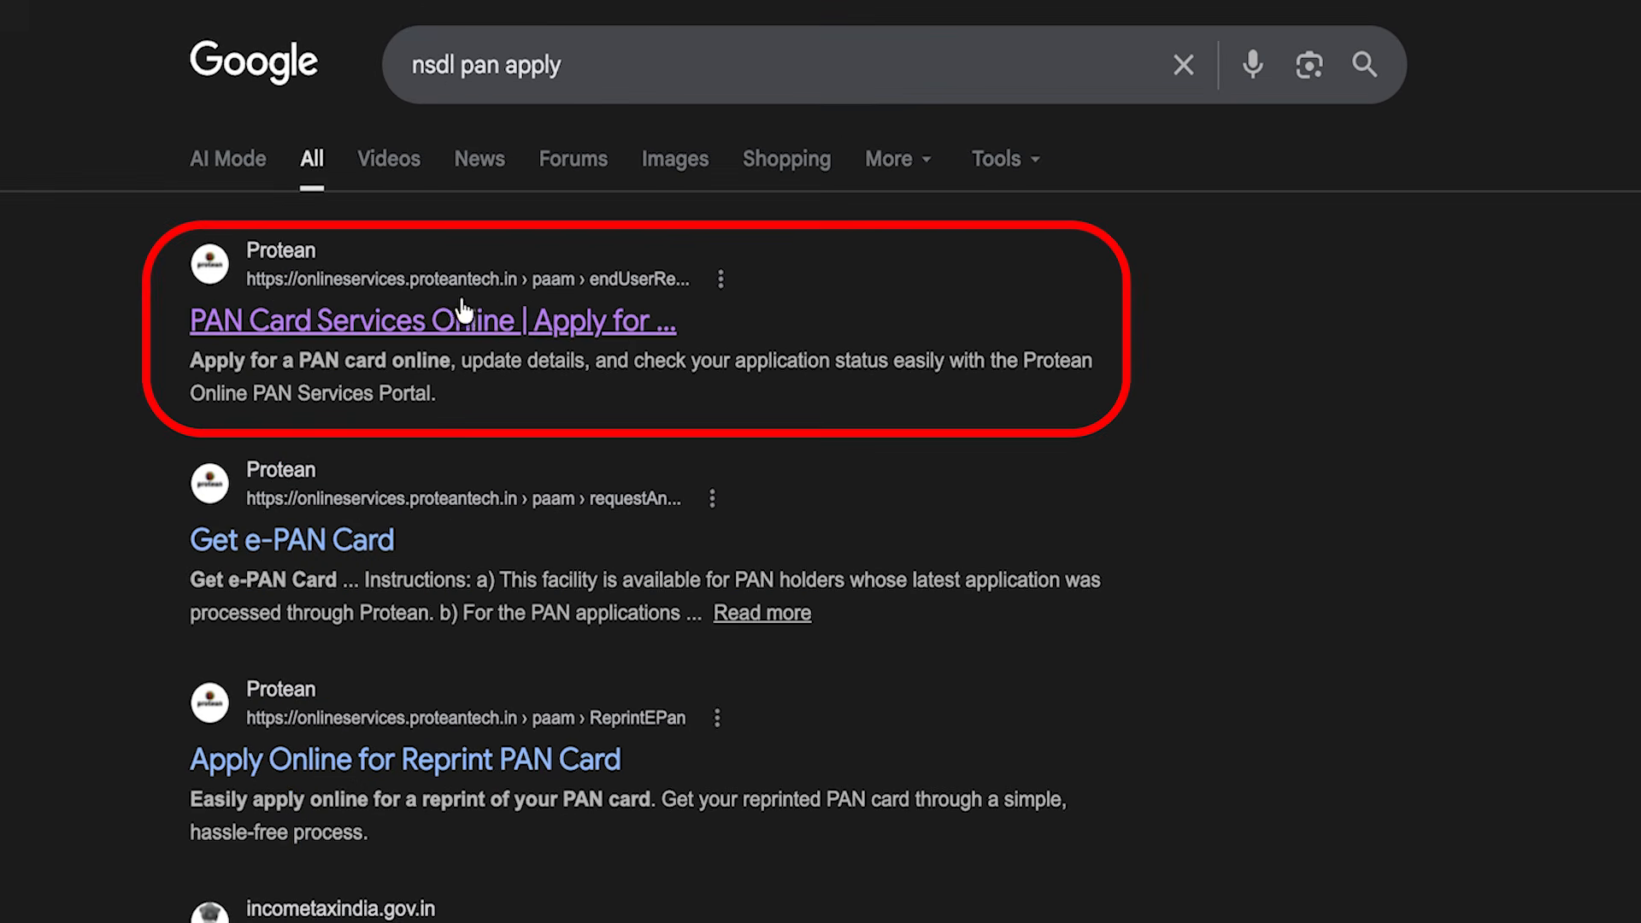
pyautogui.click(358, 335)
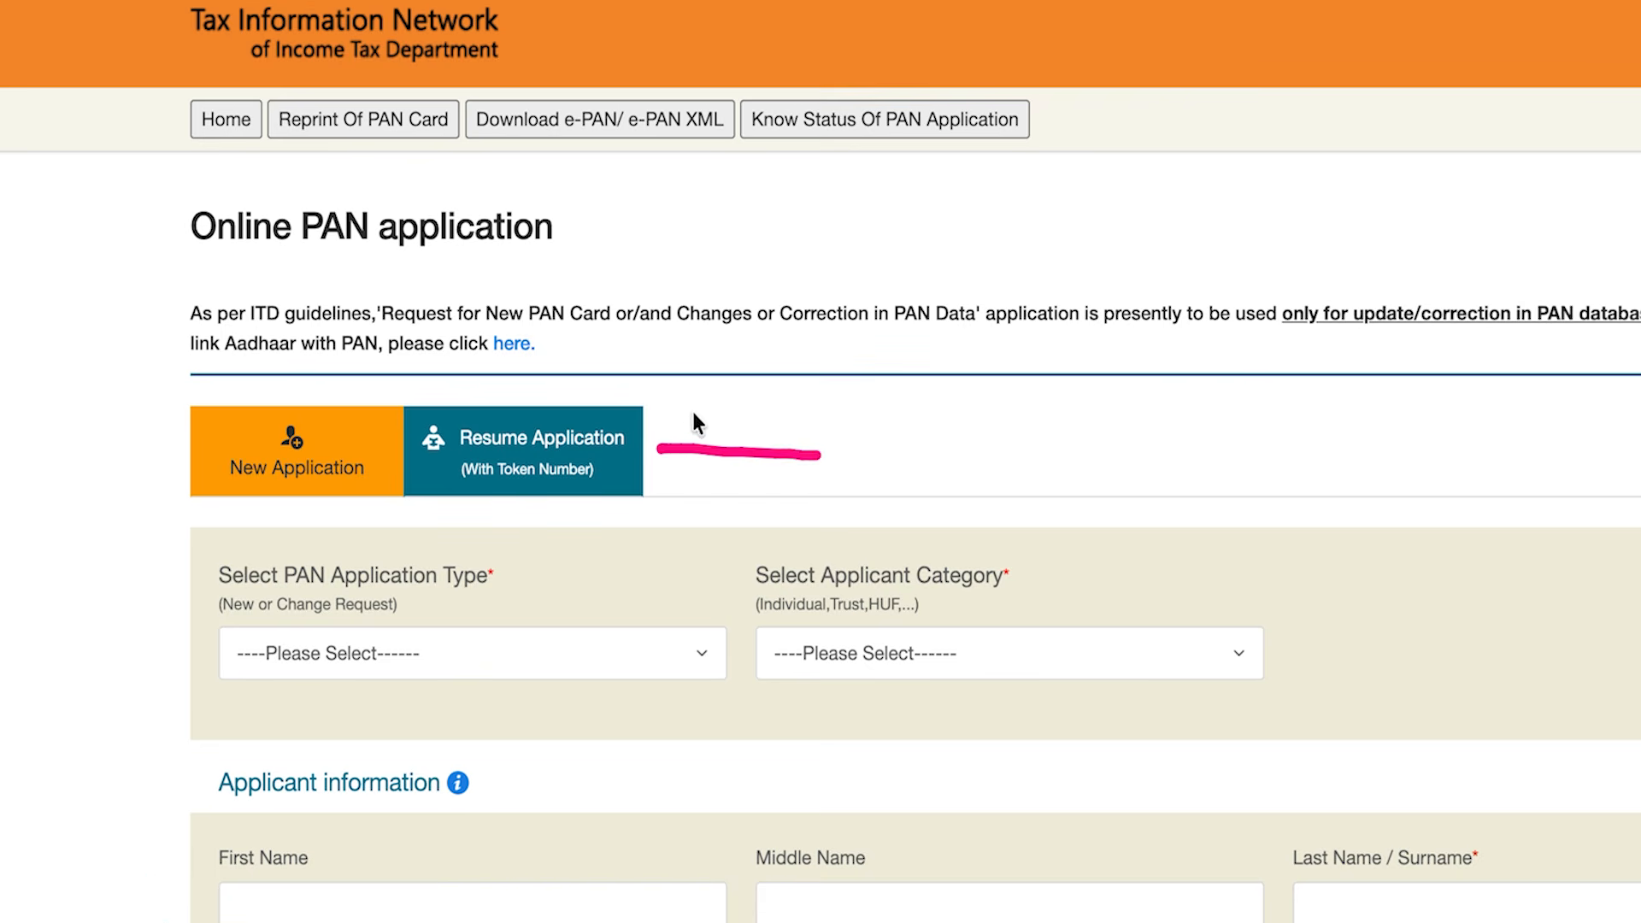
# - Draw a pink annotation arrow pointing at the Resume Application option
pyautogui.moveTo(694, 419)
pyautogui.mouseDown()
pyautogui.moveTo(670, 434)
pyautogui.moveTo(675, 466)
pyautogui.mouseUp()
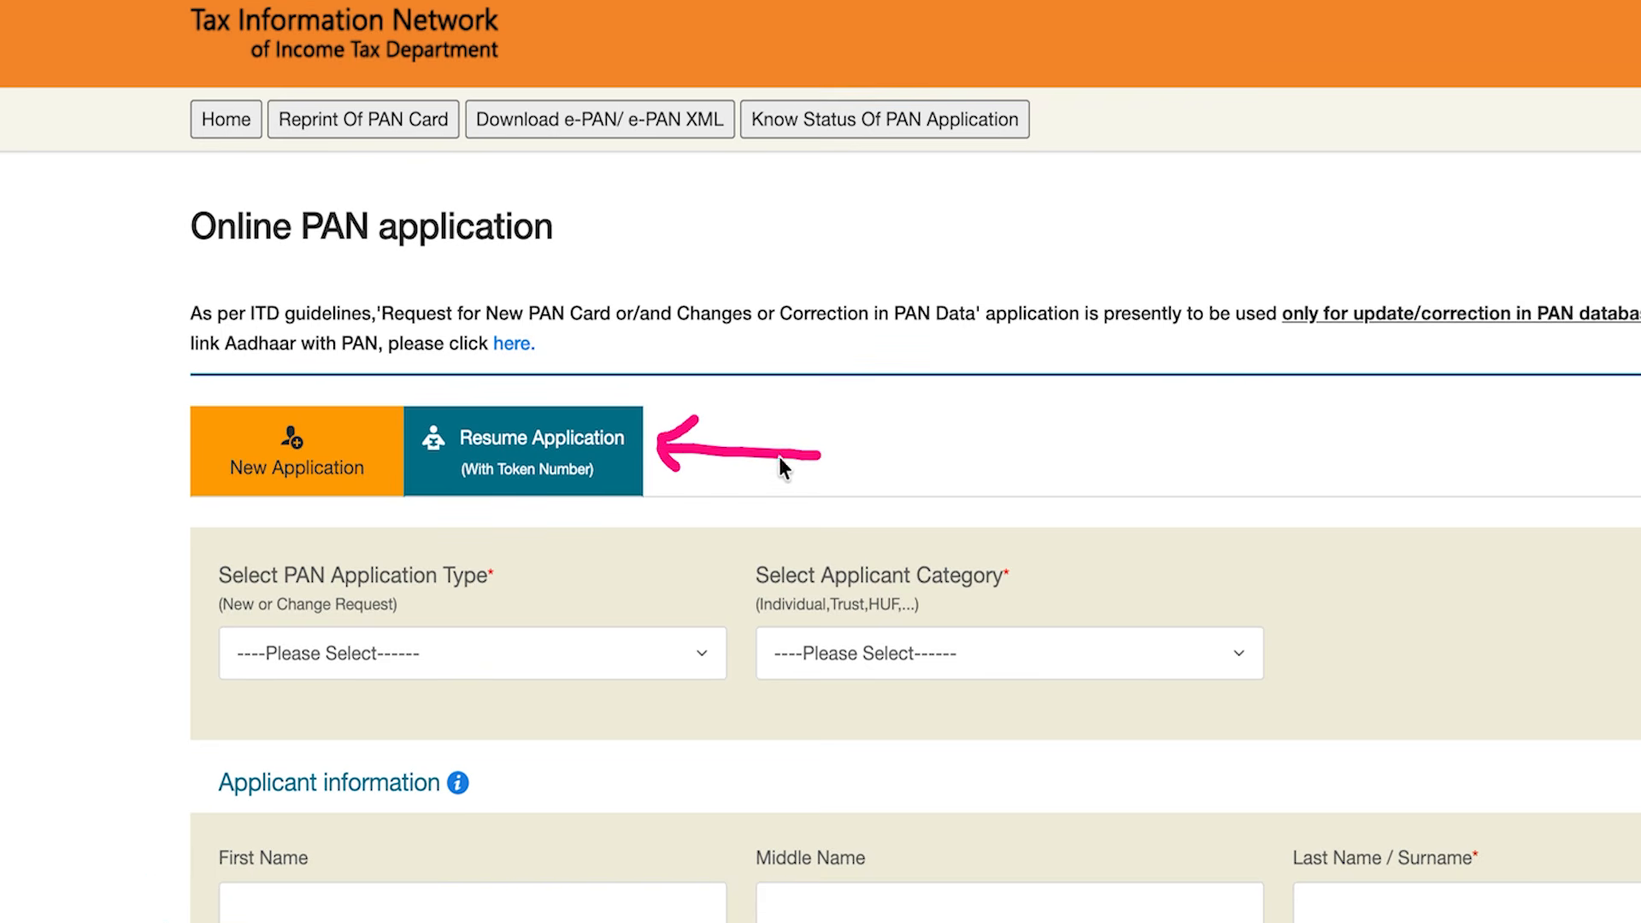
pyautogui.moveTo(627, 497)
pyautogui.mouseDown()
pyautogui.moveTo(602, 505)
pyautogui.moveTo(590, 547)
pyautogui.mouseUp()
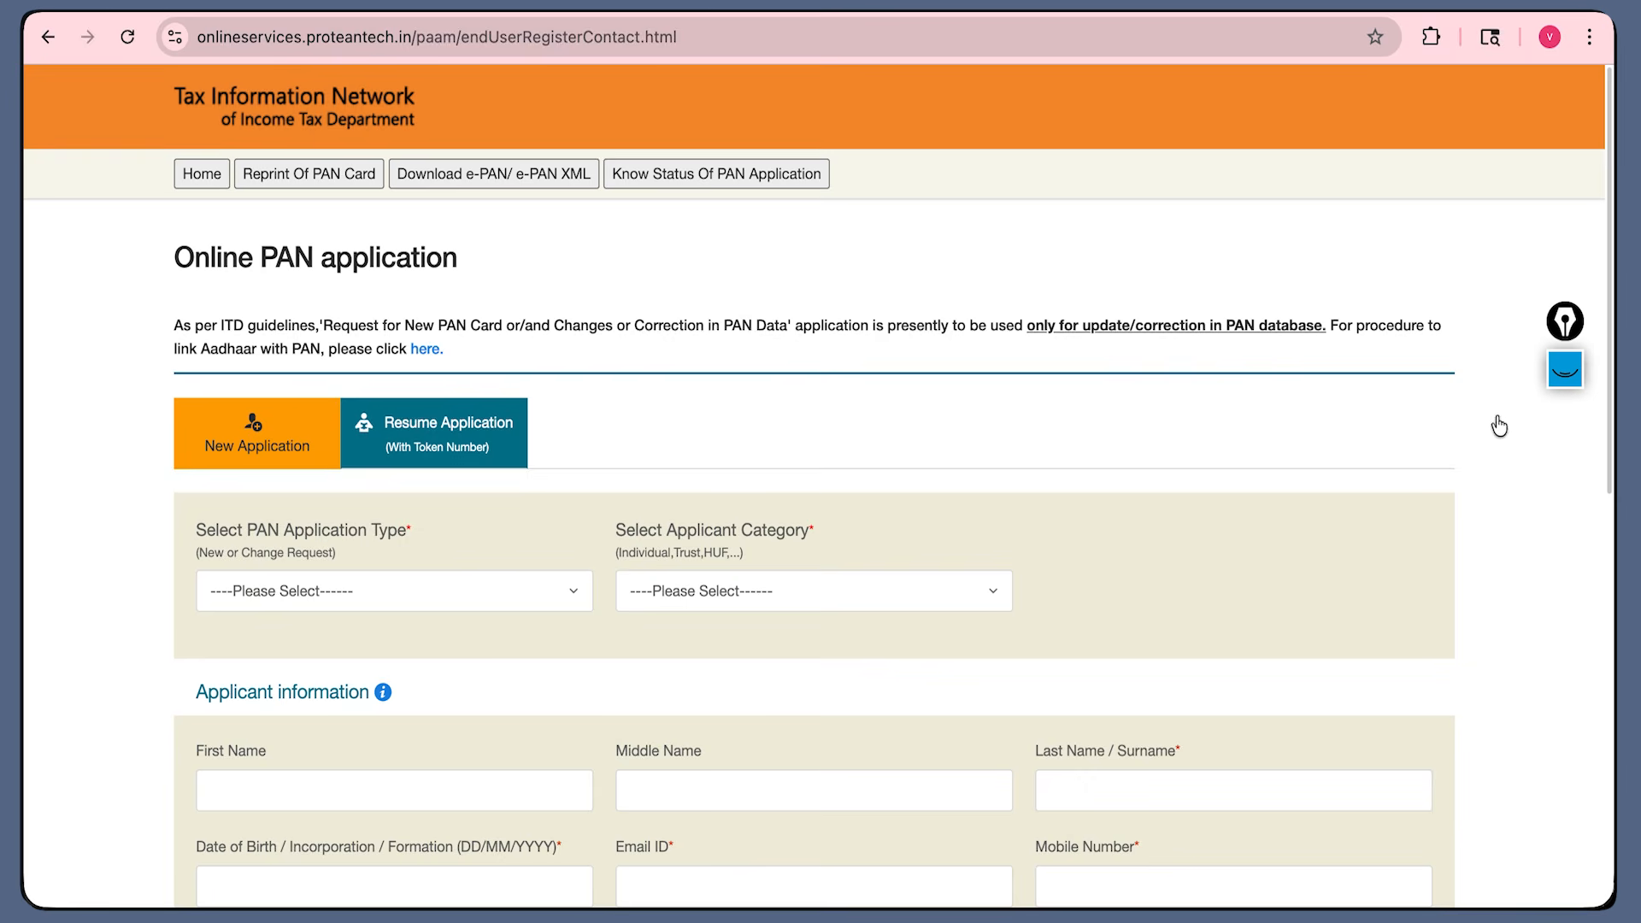
# - Set the PAN application type to "New PAN - Form no. 93 & 94 (Indian Citizen)" and the applicant category to INDIVIDUAL
pyautogui.scroll(-3, 1498, 433)
pyautogui.scroll(-1, 1497, 433)
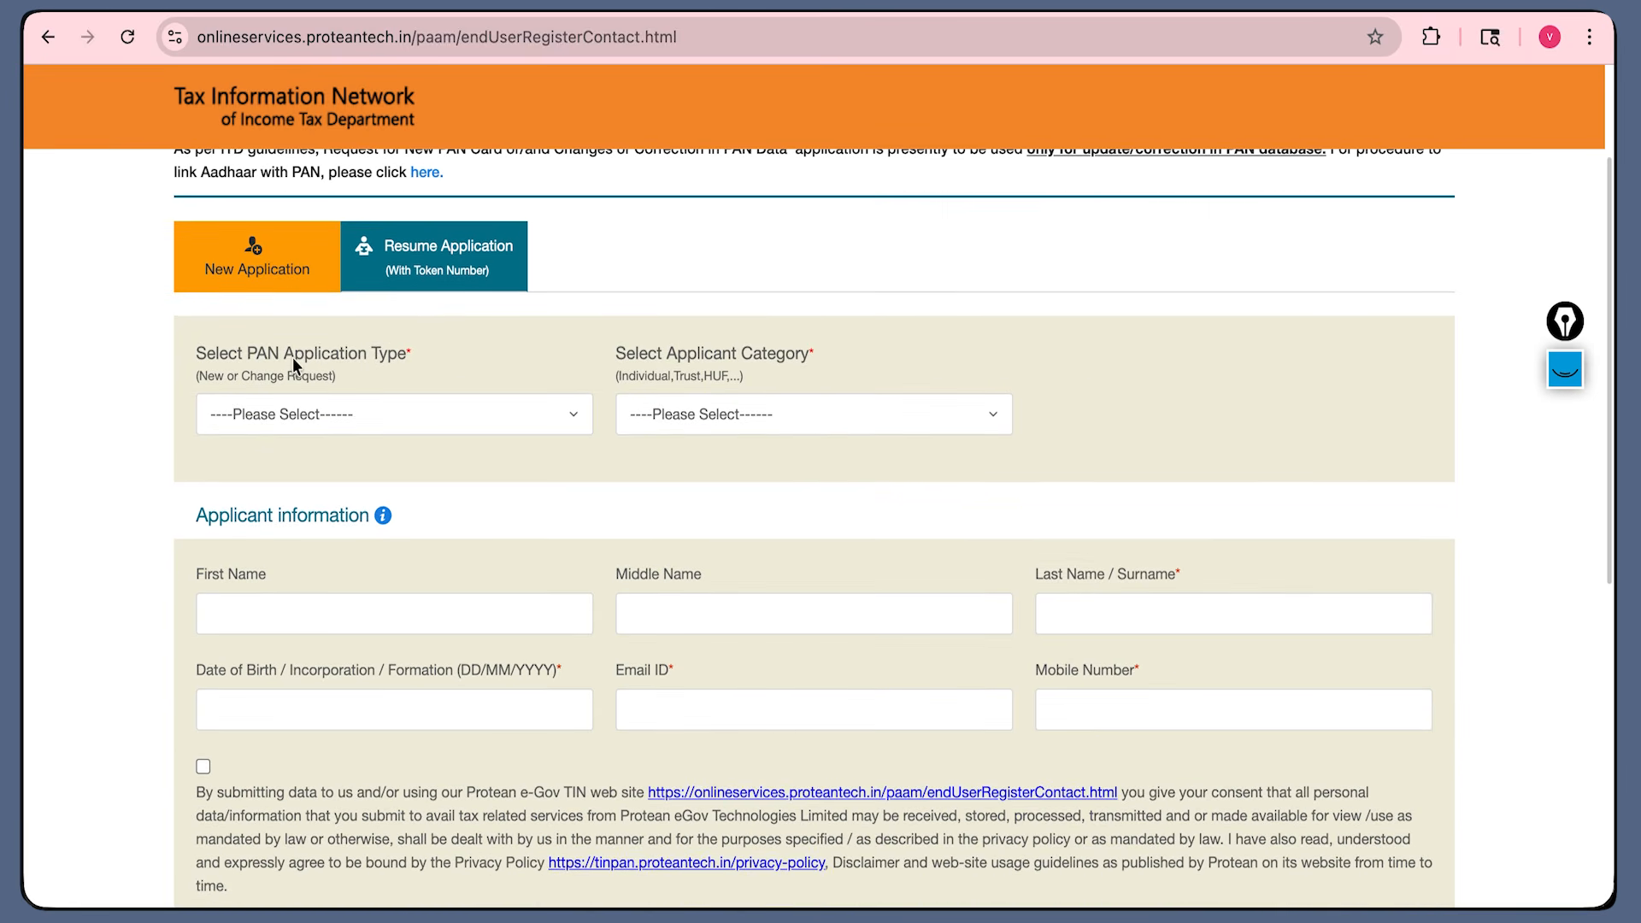
pyautogui.tripleClick(292, 357)
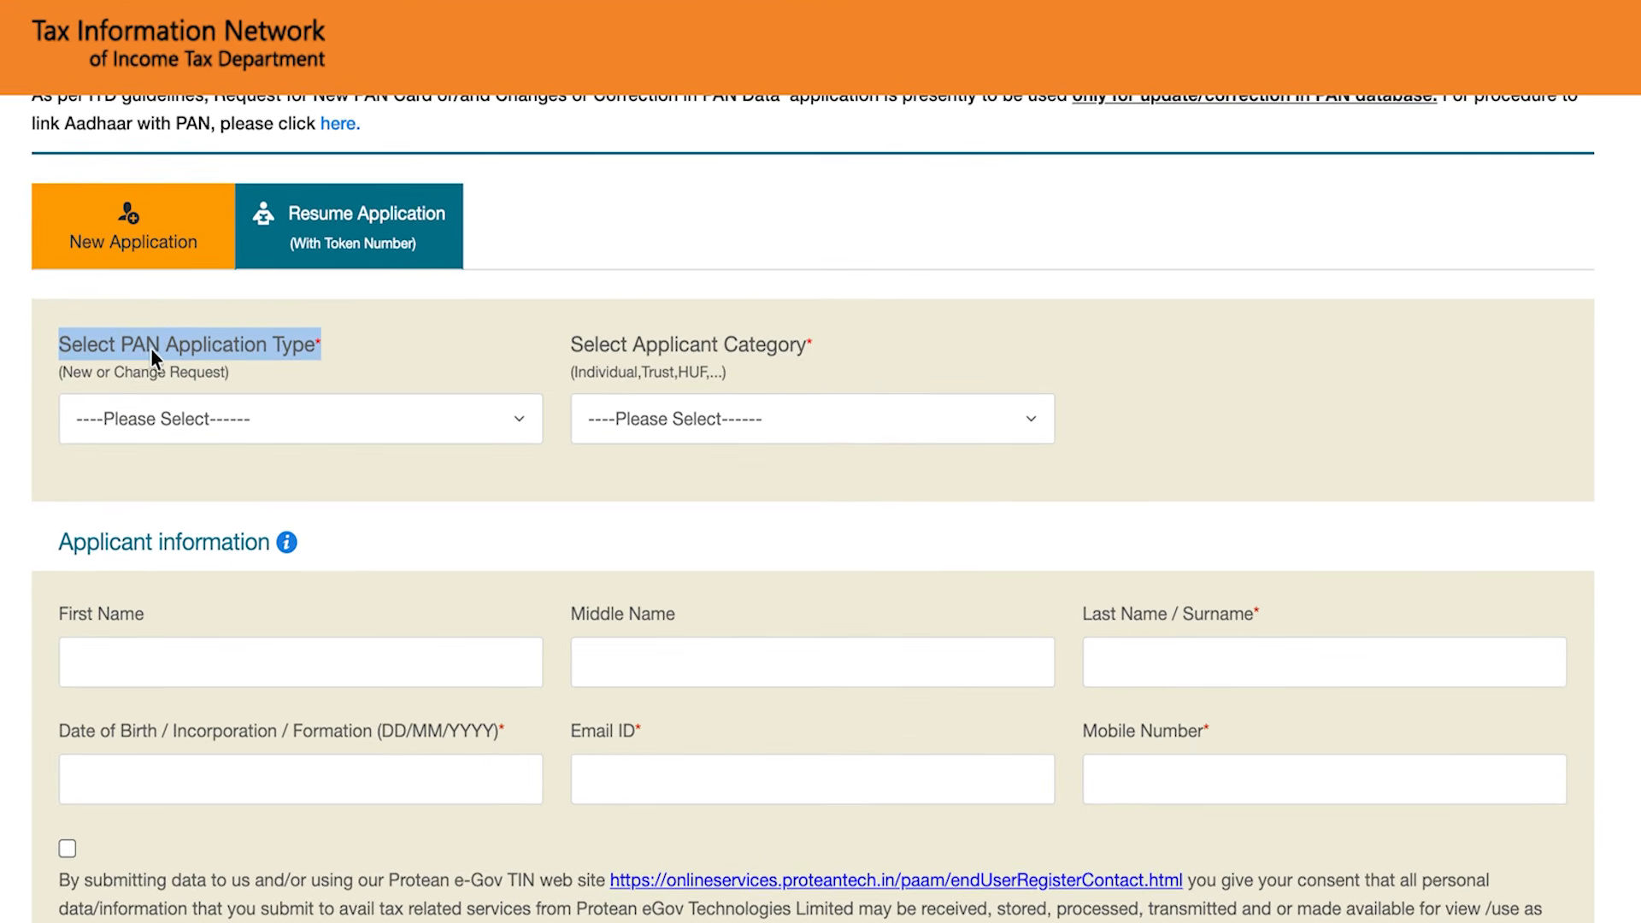
pyautogui.doubleClick(148, 347)
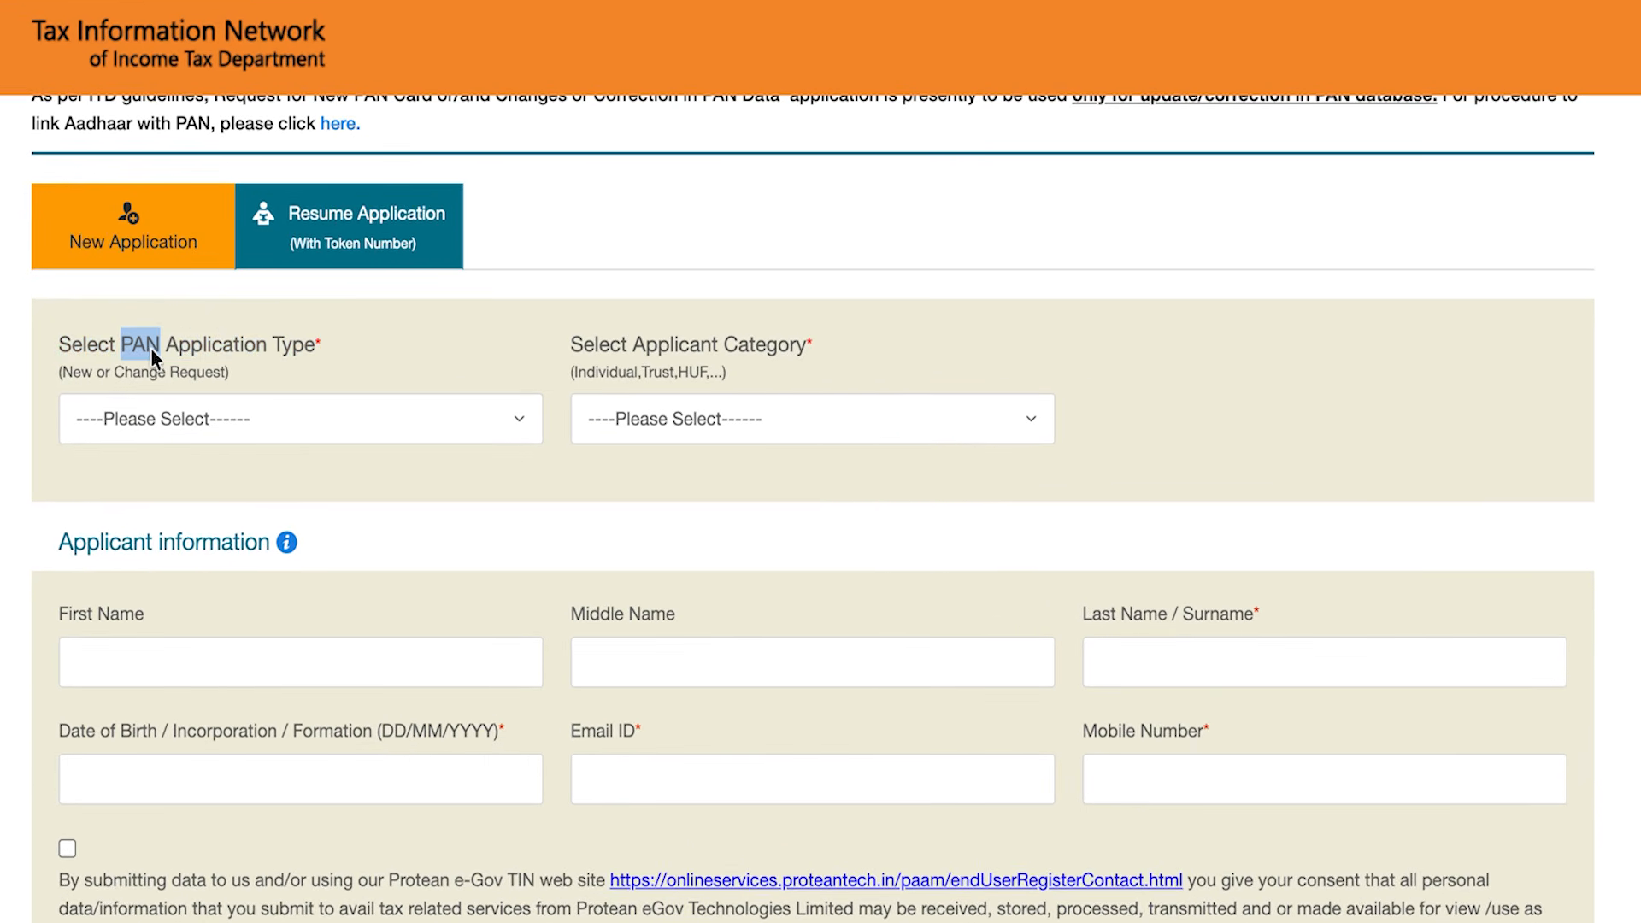
pyautogui.doubleClick(174, 350)
pyautogui.click(197, 428)
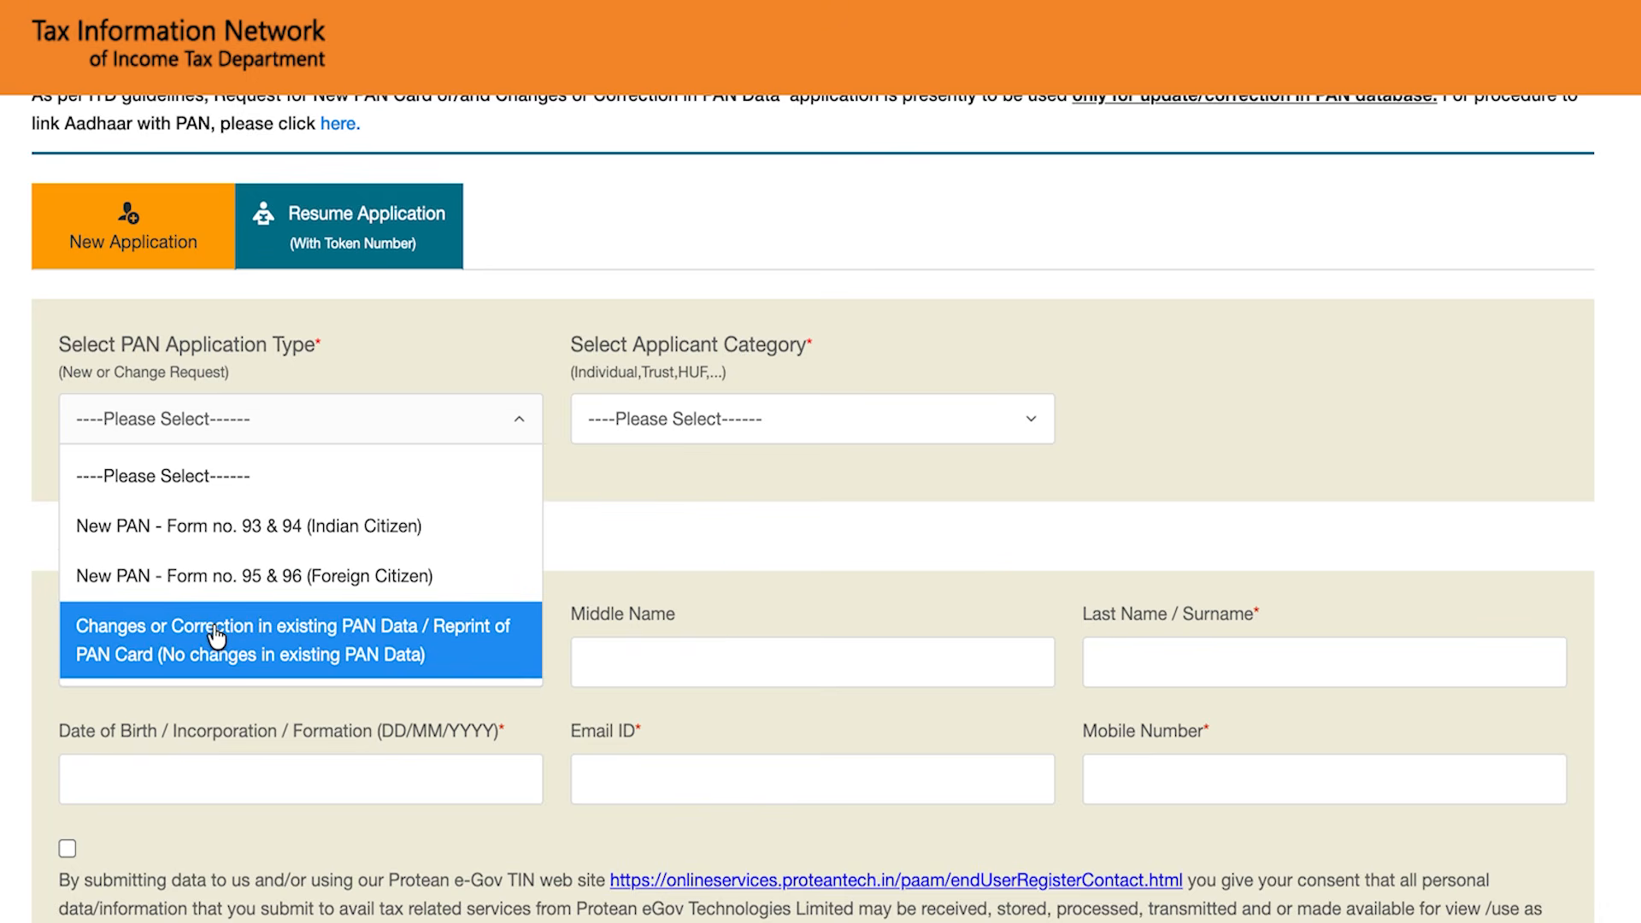
pyautogui.click(253, 539)
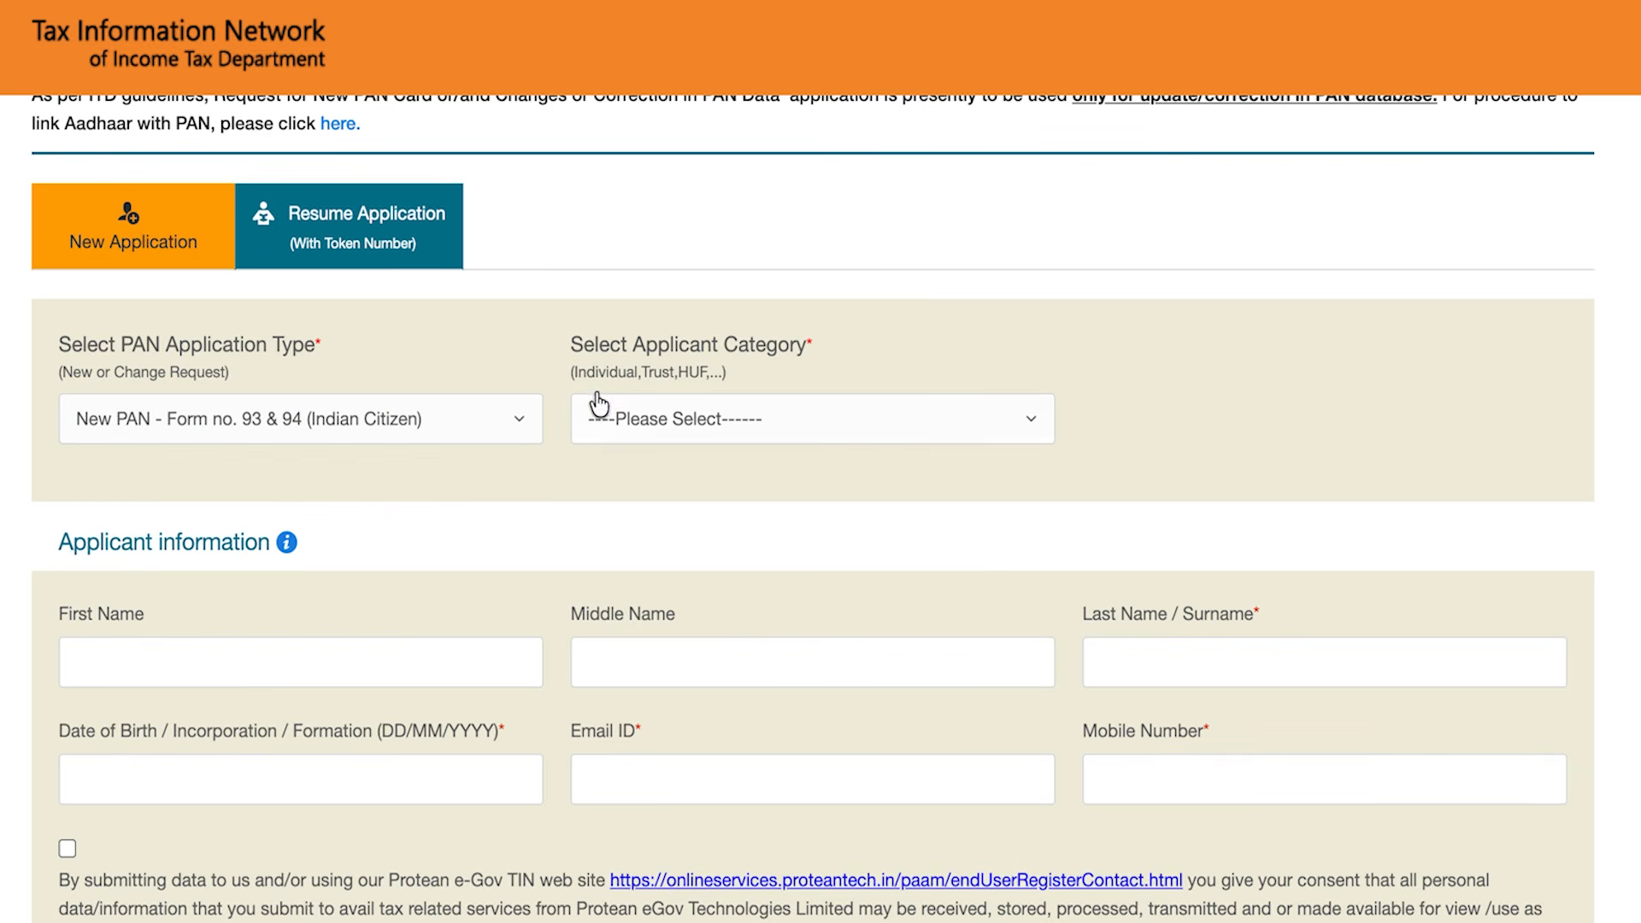
pyautogui.click(714, 417)
pyautogui.click(663, 523)
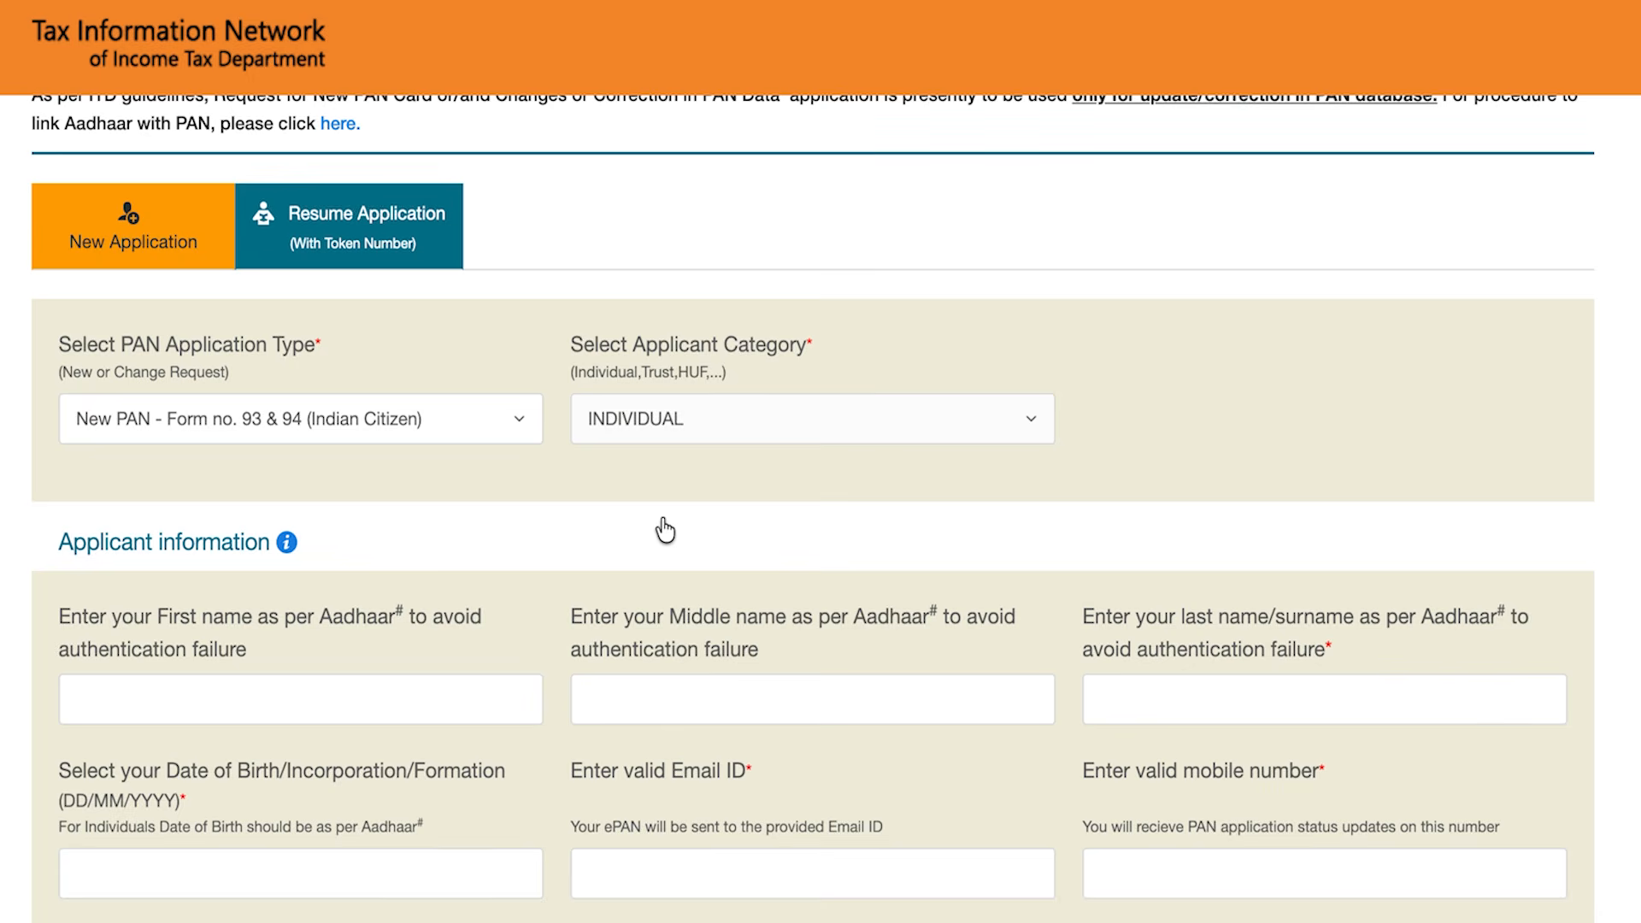
# - Activate the annotation pen at a medium size and underline the first, middle and last name fields in pink
pyautogui.scroll(-3, 665, 530)
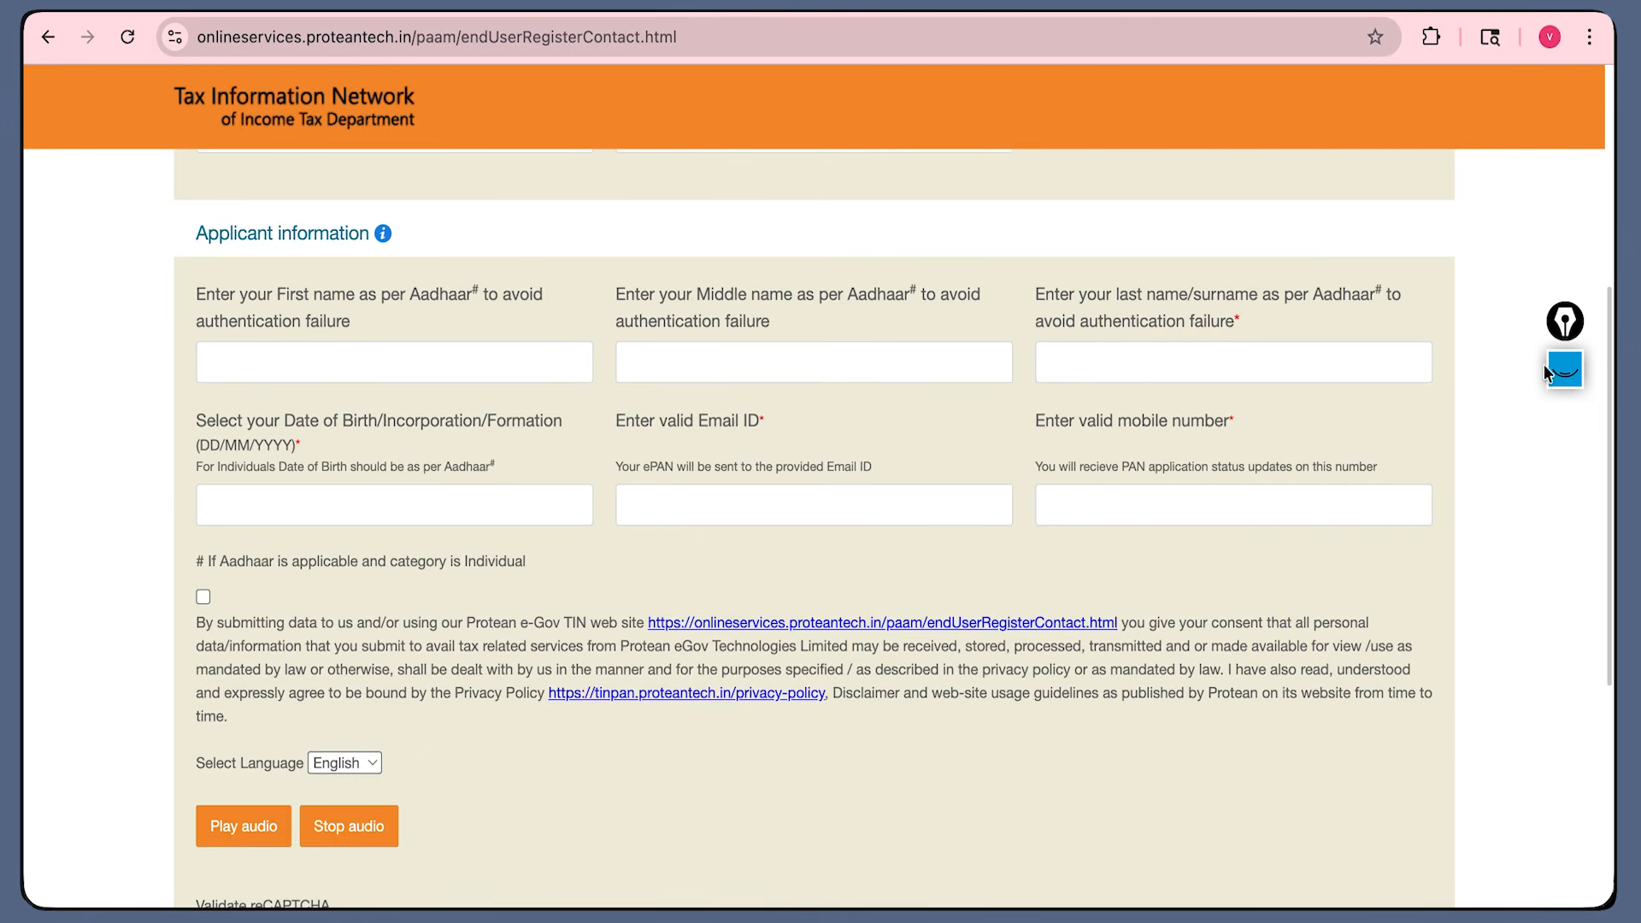
pyautogui.click(1564, 370)
pyautogui.click(1565, 579)
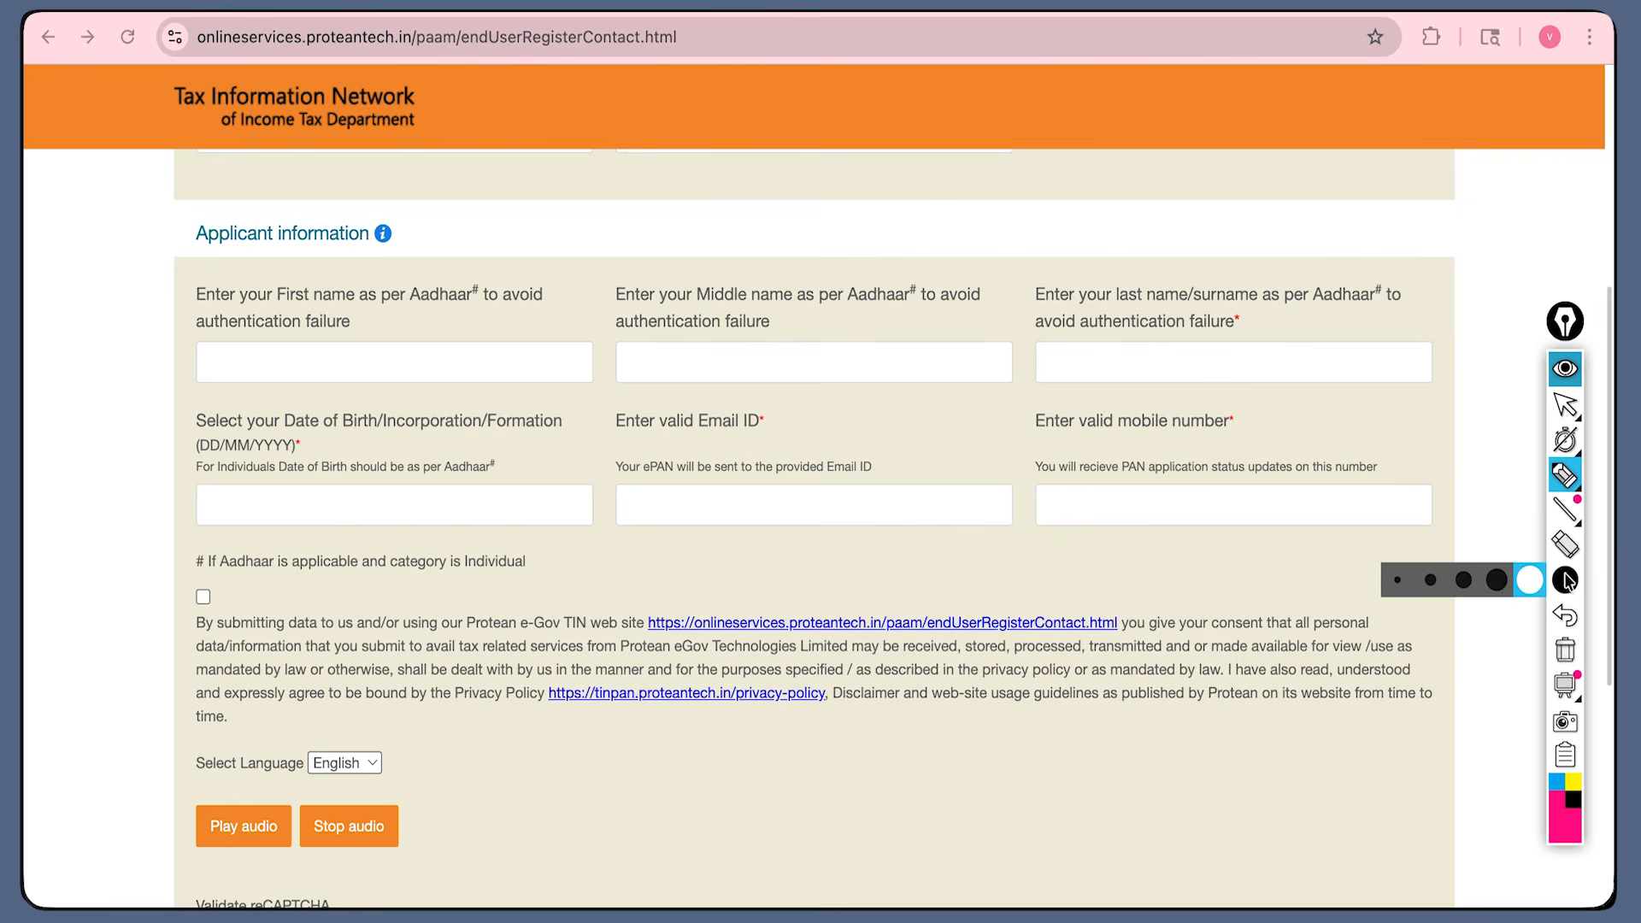
pyautogui.click(1454, 588)
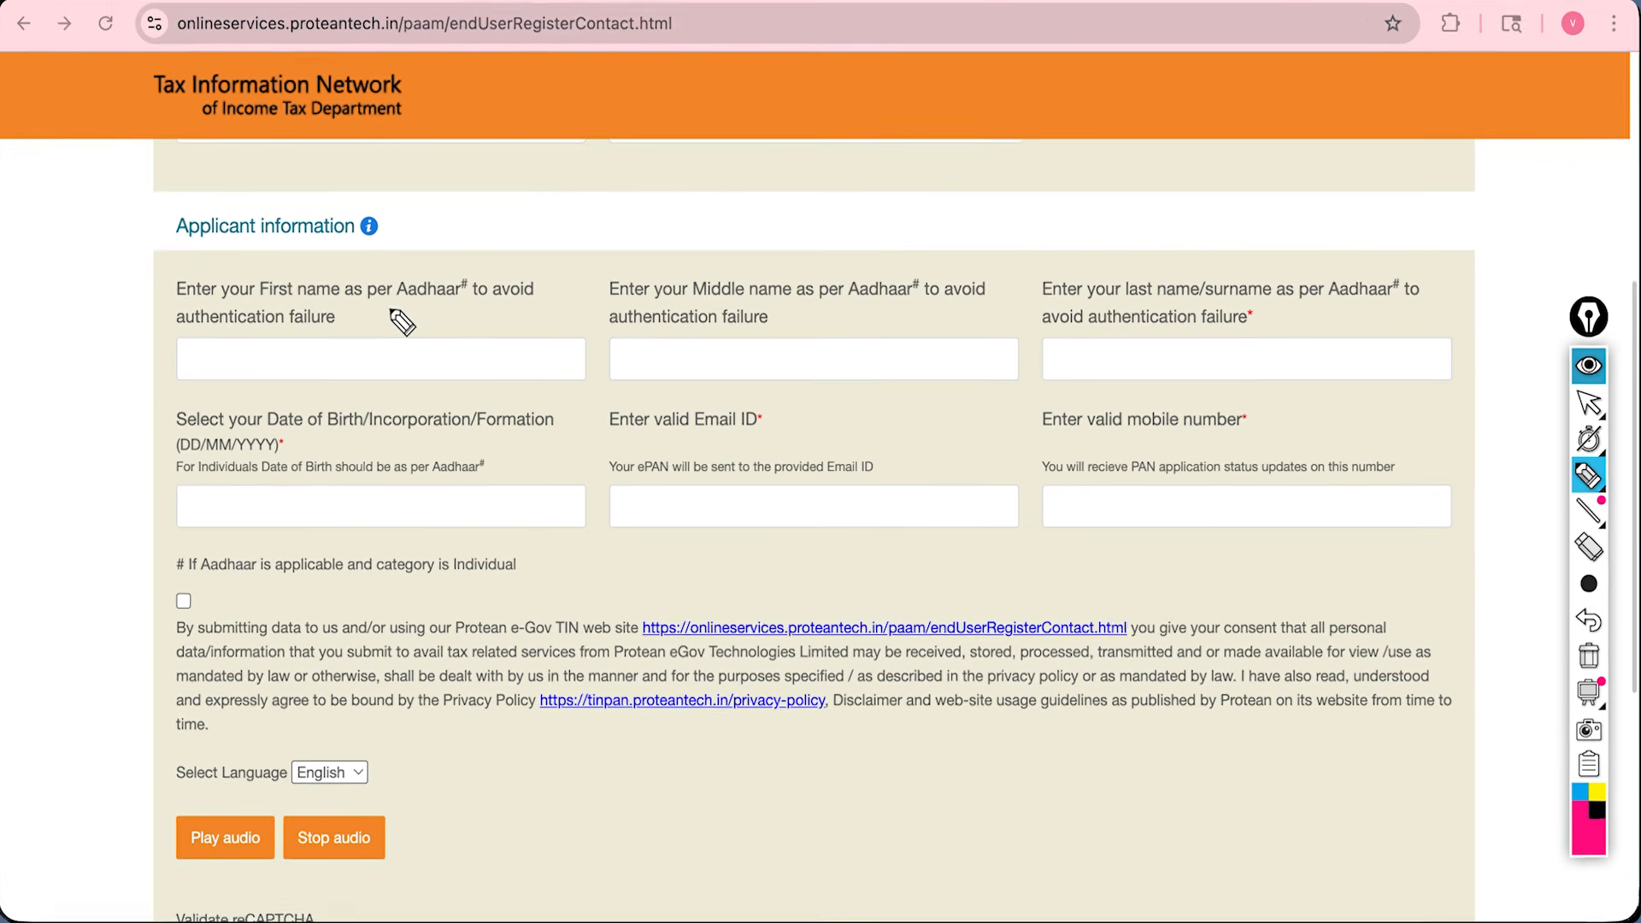
pyautogui.moveTo(401, 313); pyautogui.dragTo(457, 306)
pyautogui.moveTo(180, 336); pyautogui.dragTo(247, 338)
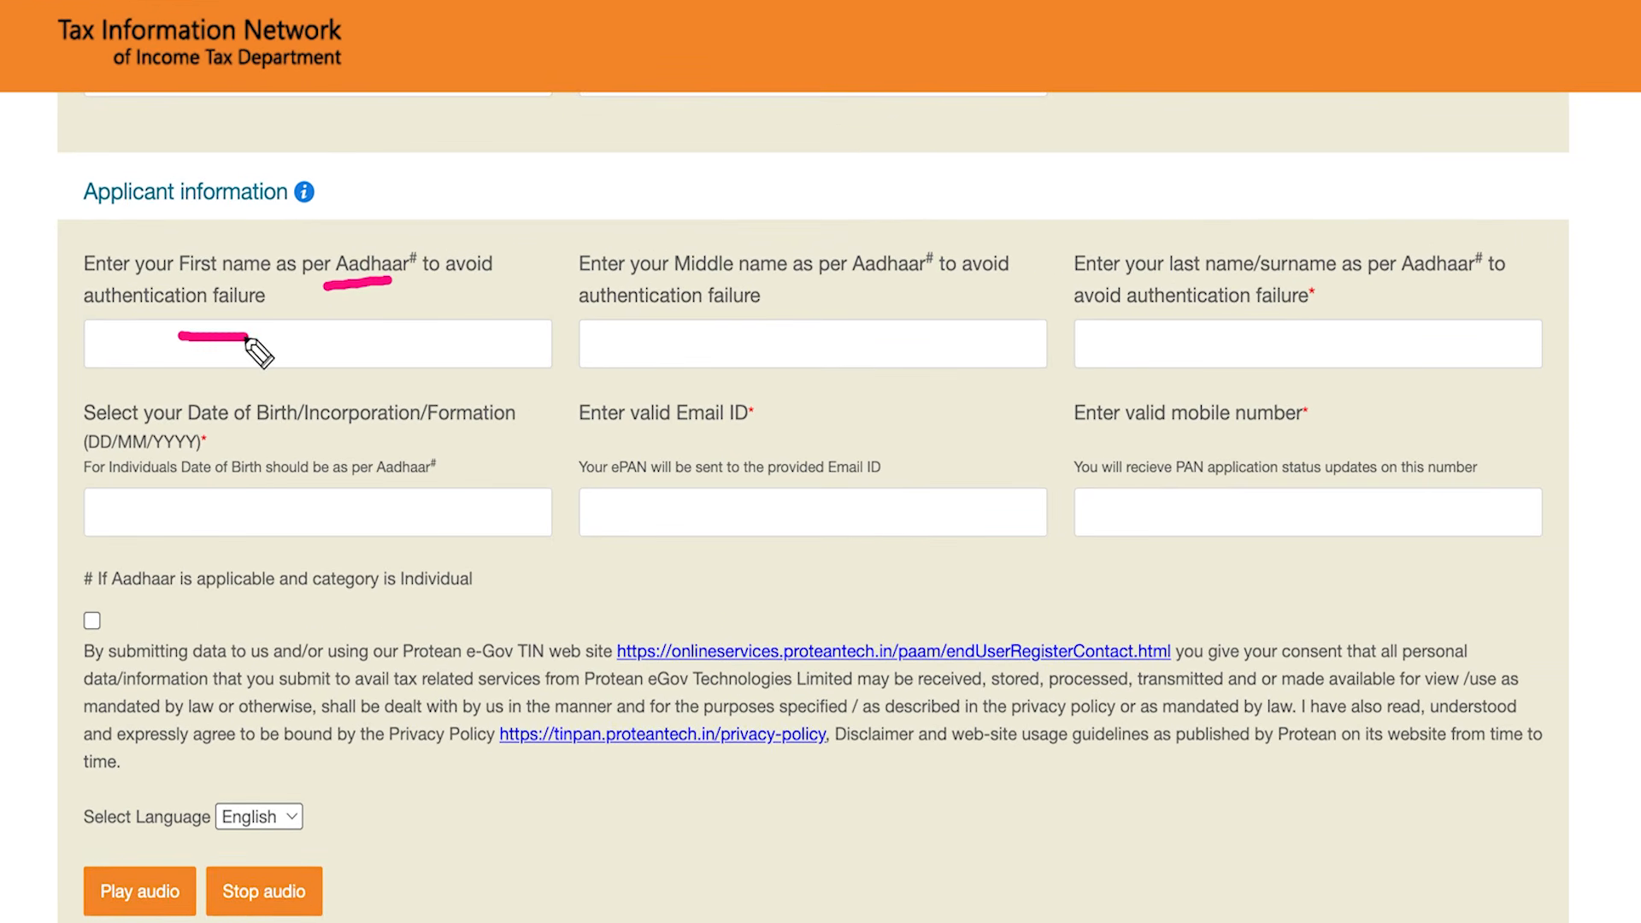
pyautogui.moveTo(183, 274); pyautogui.dragTo(241, 274)
pyautogui.moveTo(664, 279); pyautogui.dragTo(743, 273)
pyautogui.moveTo(652, 342); pyautogui.dragTo(771, 342)
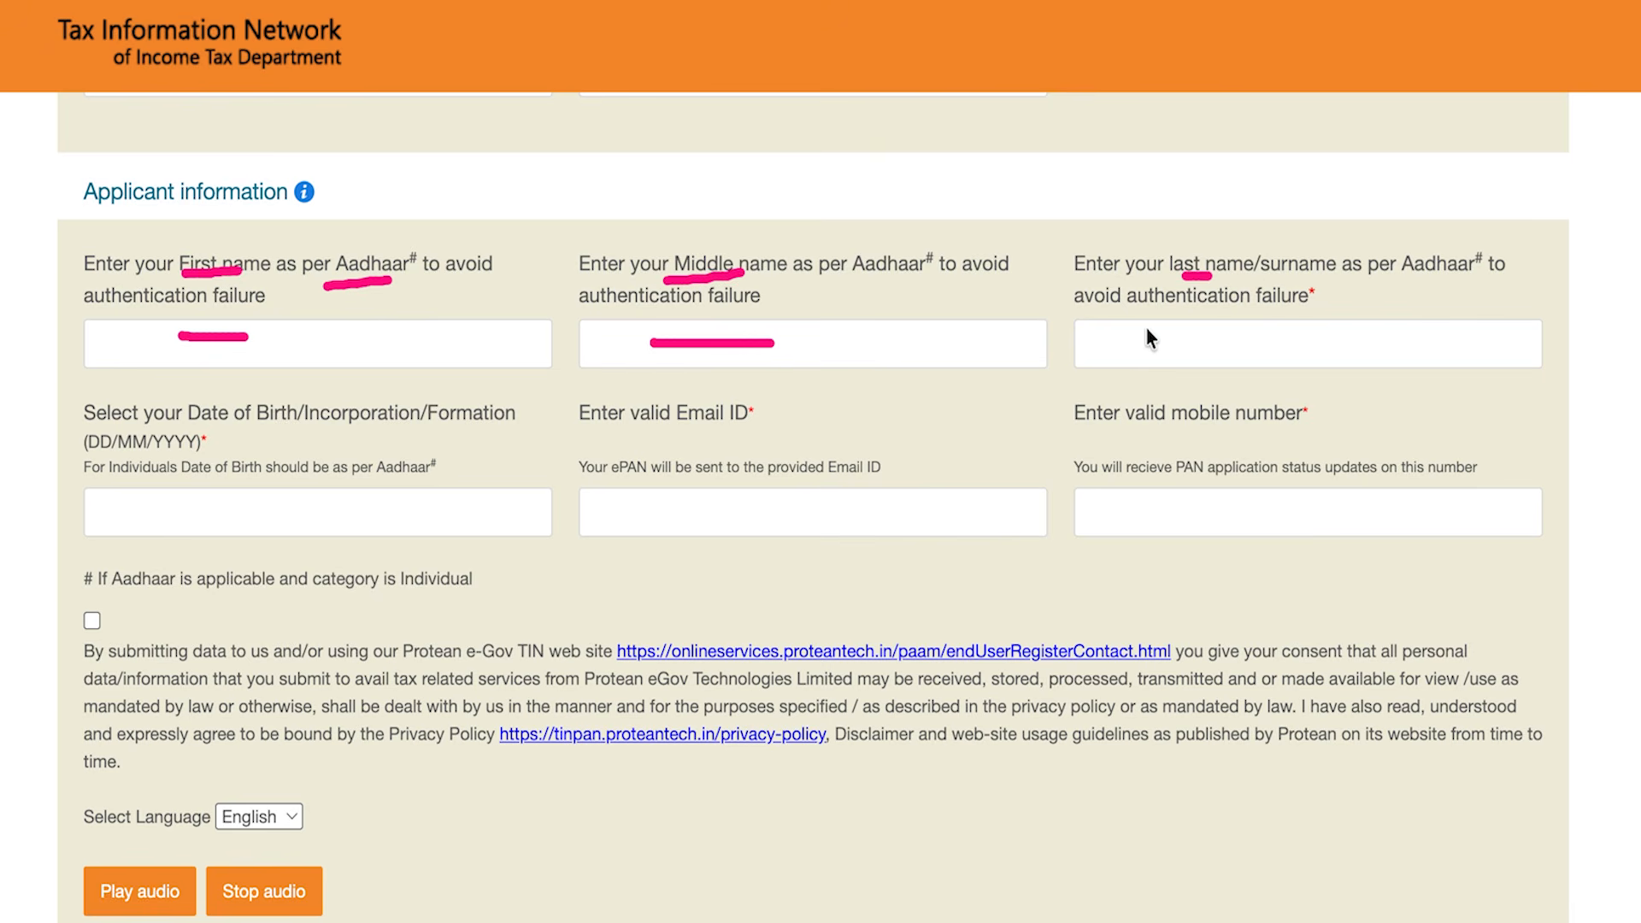
pyautogui.moveTo(1124, 341); pyautogui.dragTo(1218, 344)
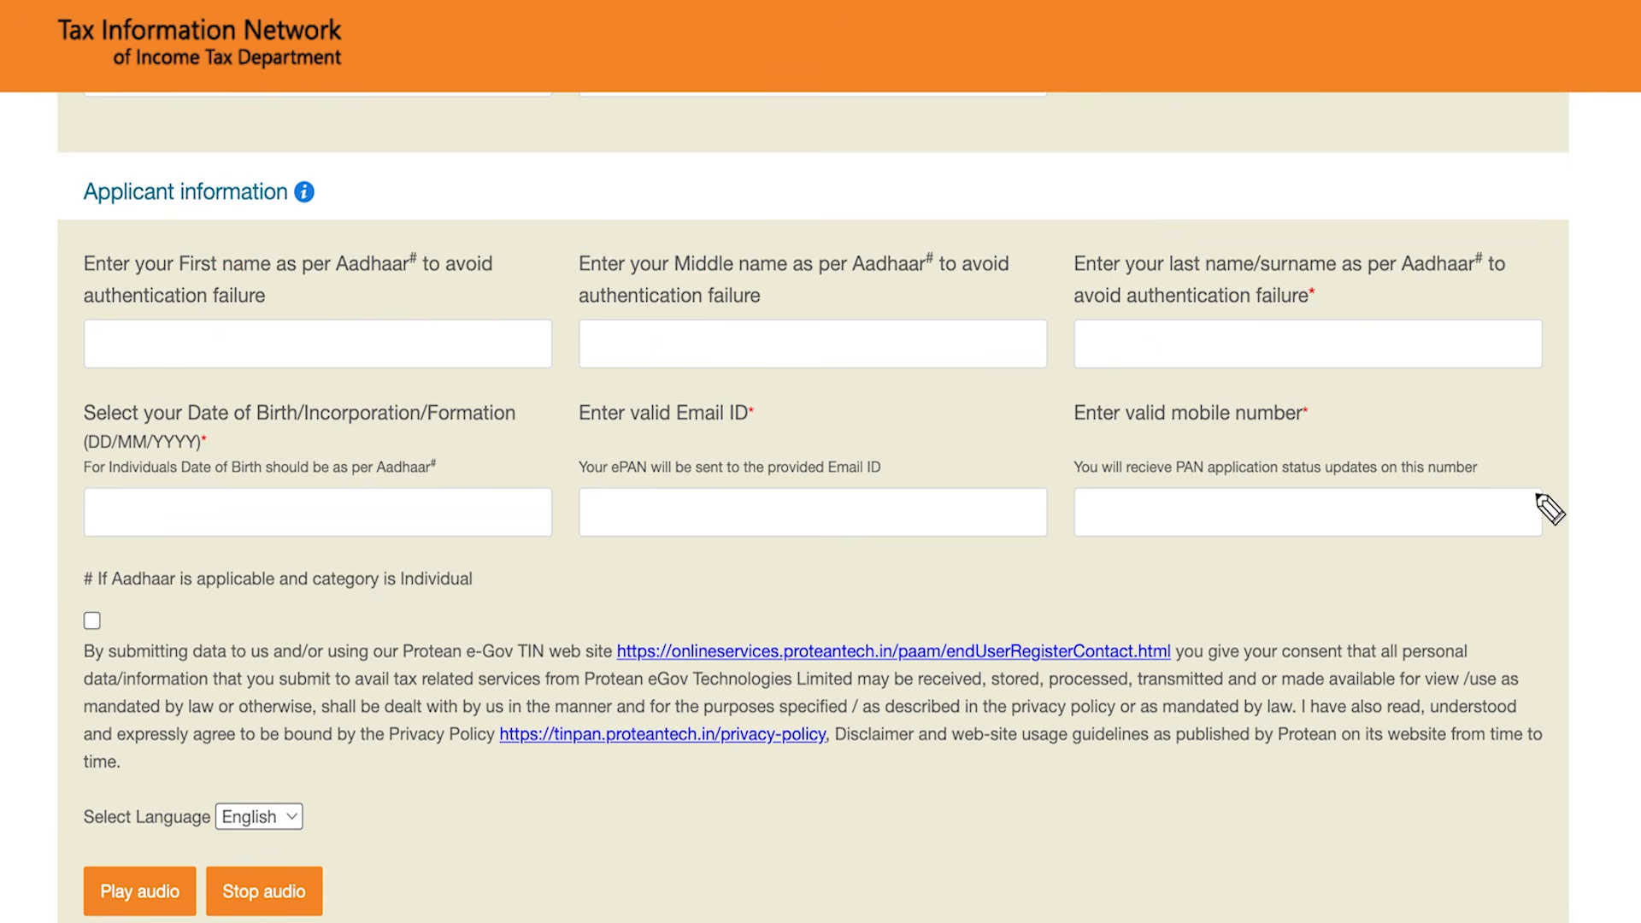
pyautogui.moveTo(1252, 351); pyautogui.dragTo(1329, 349)
pyautogui.moveTo(1325, 270)
pyautogui.mouseDown()
pyautogui.moveTo(1249, 282)
pyautogui.moveTo(1316, 318)
pyautogui.moveTo(1323, 275)
pyautogui.mouseUp()
pyautogui.moveTo(1207, 324); pyautogui.dragTo(1284, 324)
# - Mark the date of birth, email ID and mobile number fields and the consent checkbox with pink pen strokes
pyautogui.moveTo(147, 504); pyautogui.dragTo(205, 509)
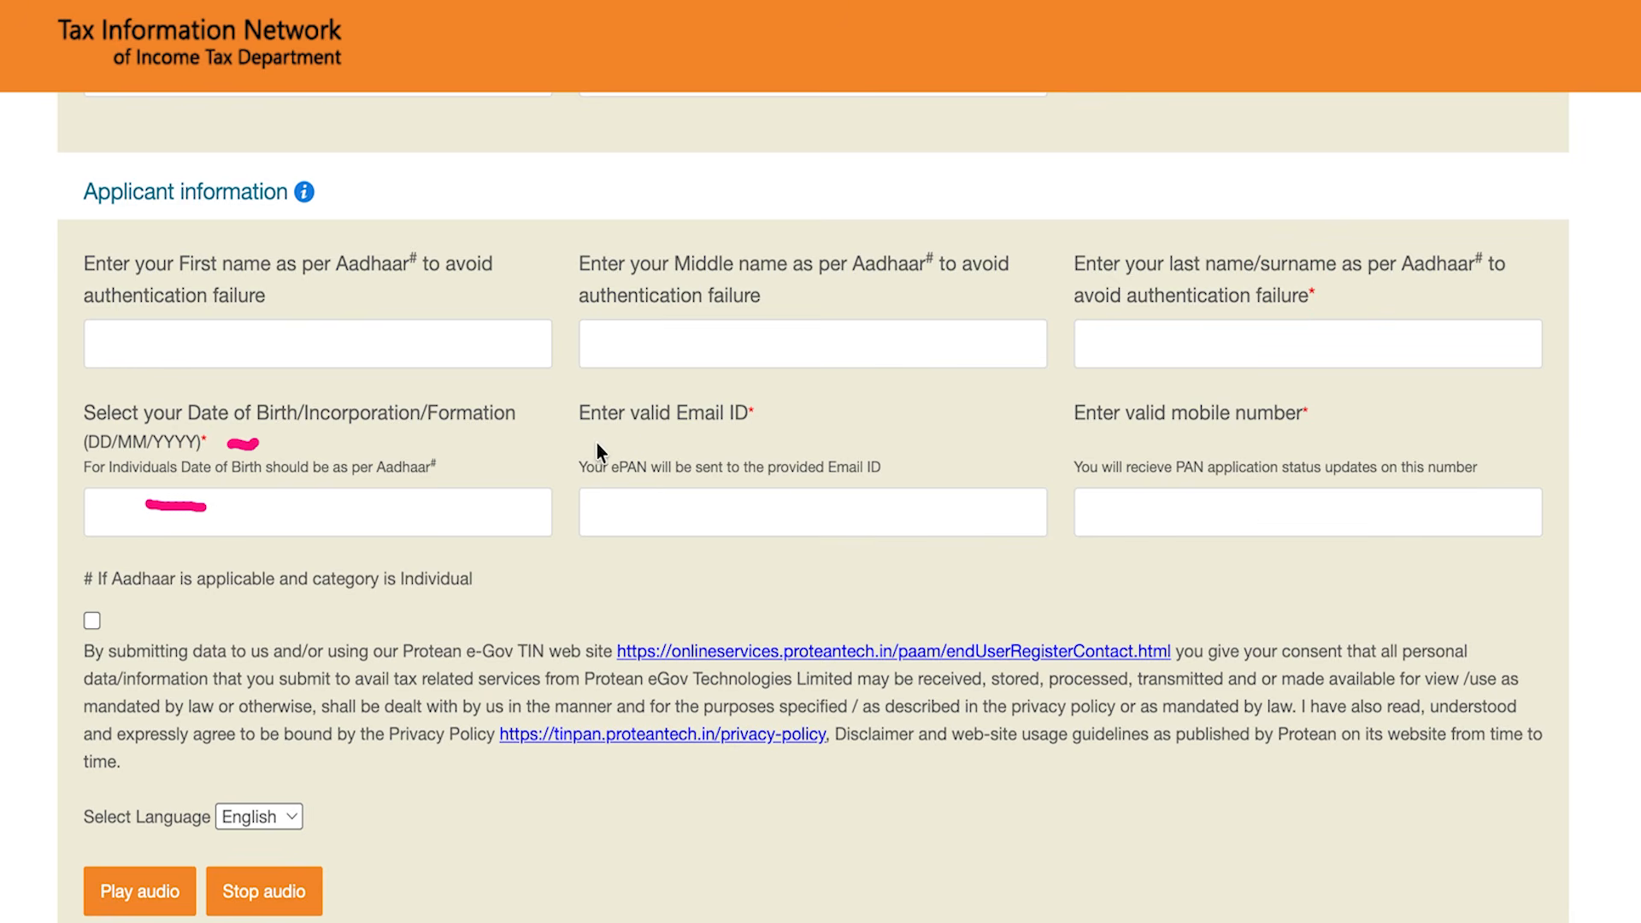
pyautogui.moveTo(650, 526); pyautogui.dragTo(702, 522)
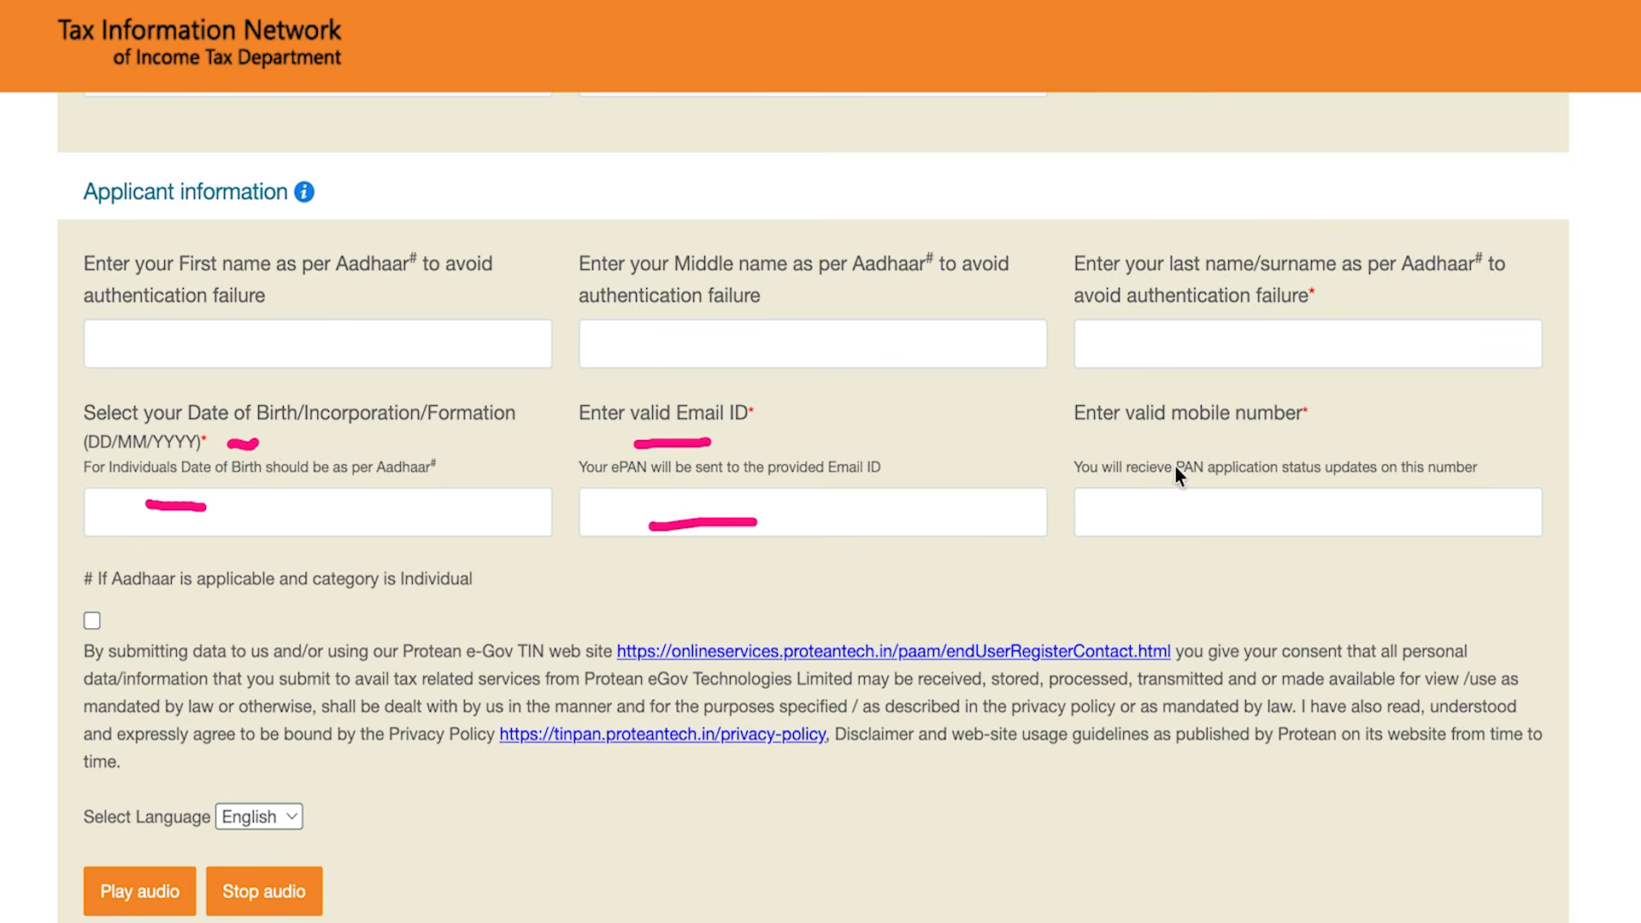
pyautogui.moveTo(1160, 513); pyautogui.dragTo(1181, 502)
pyautogui.moveTo(1256, 511); pyautogui.dragTo(1277, 505)
pyautogui.moveTo(1287, 508); pyautogui.dragTo(1301, 510)
pyautogui.press('Escape')
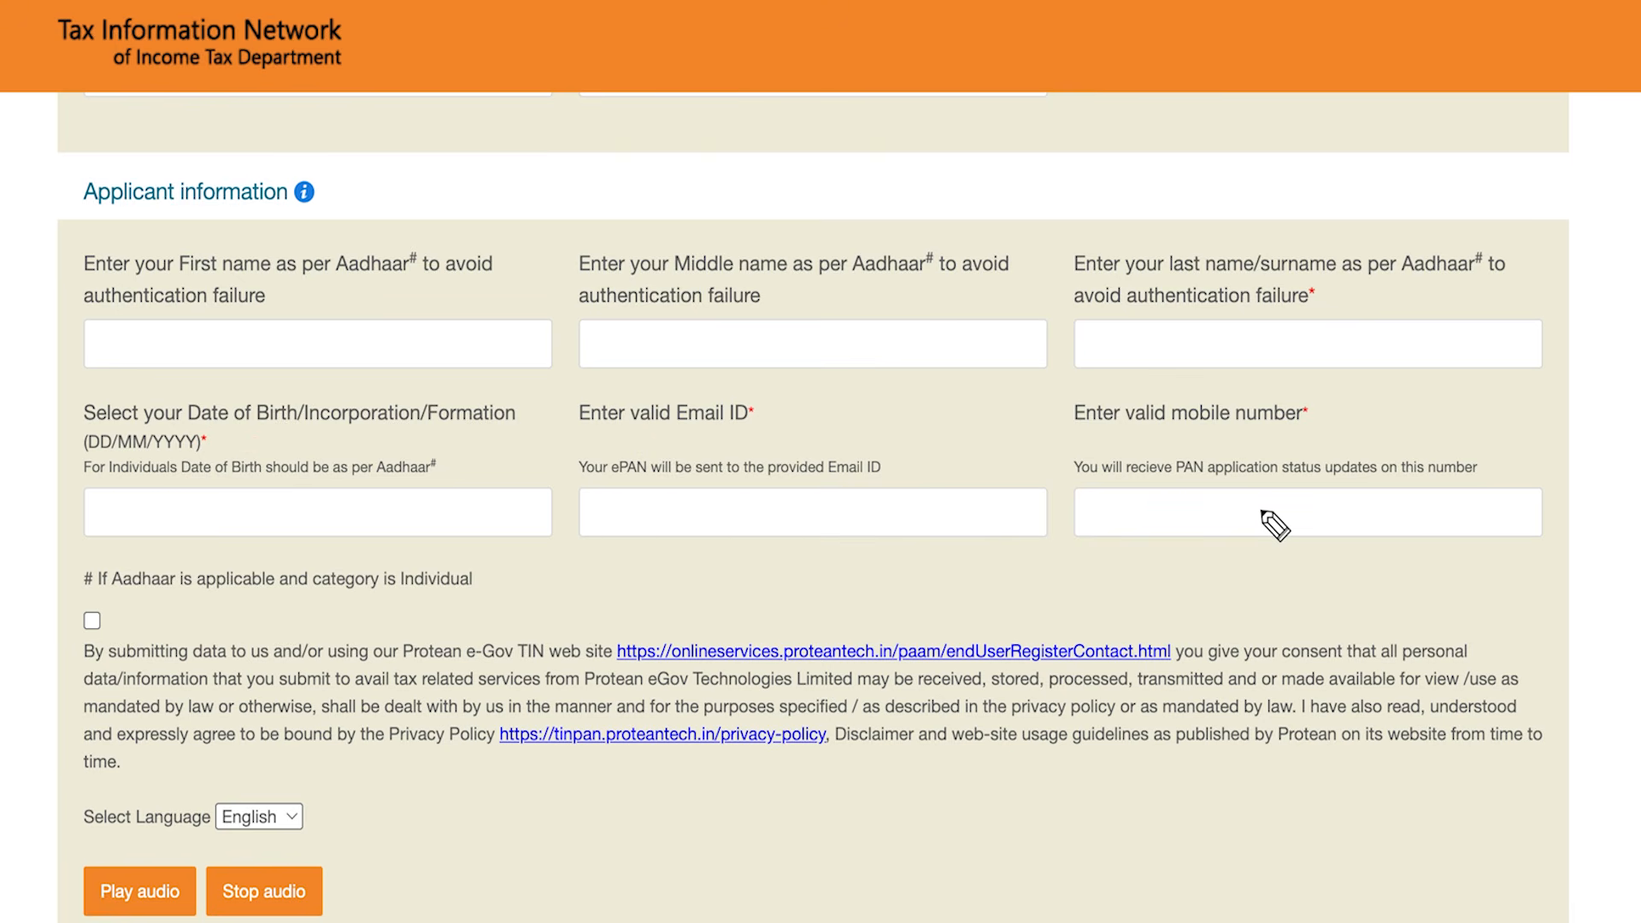
pyautogui.moveTo(1249, 516); pyautogui.dragTo(1269, 515)
pyautogui.moveTo(84, 618); pyautogui.dragTo(94, 620)
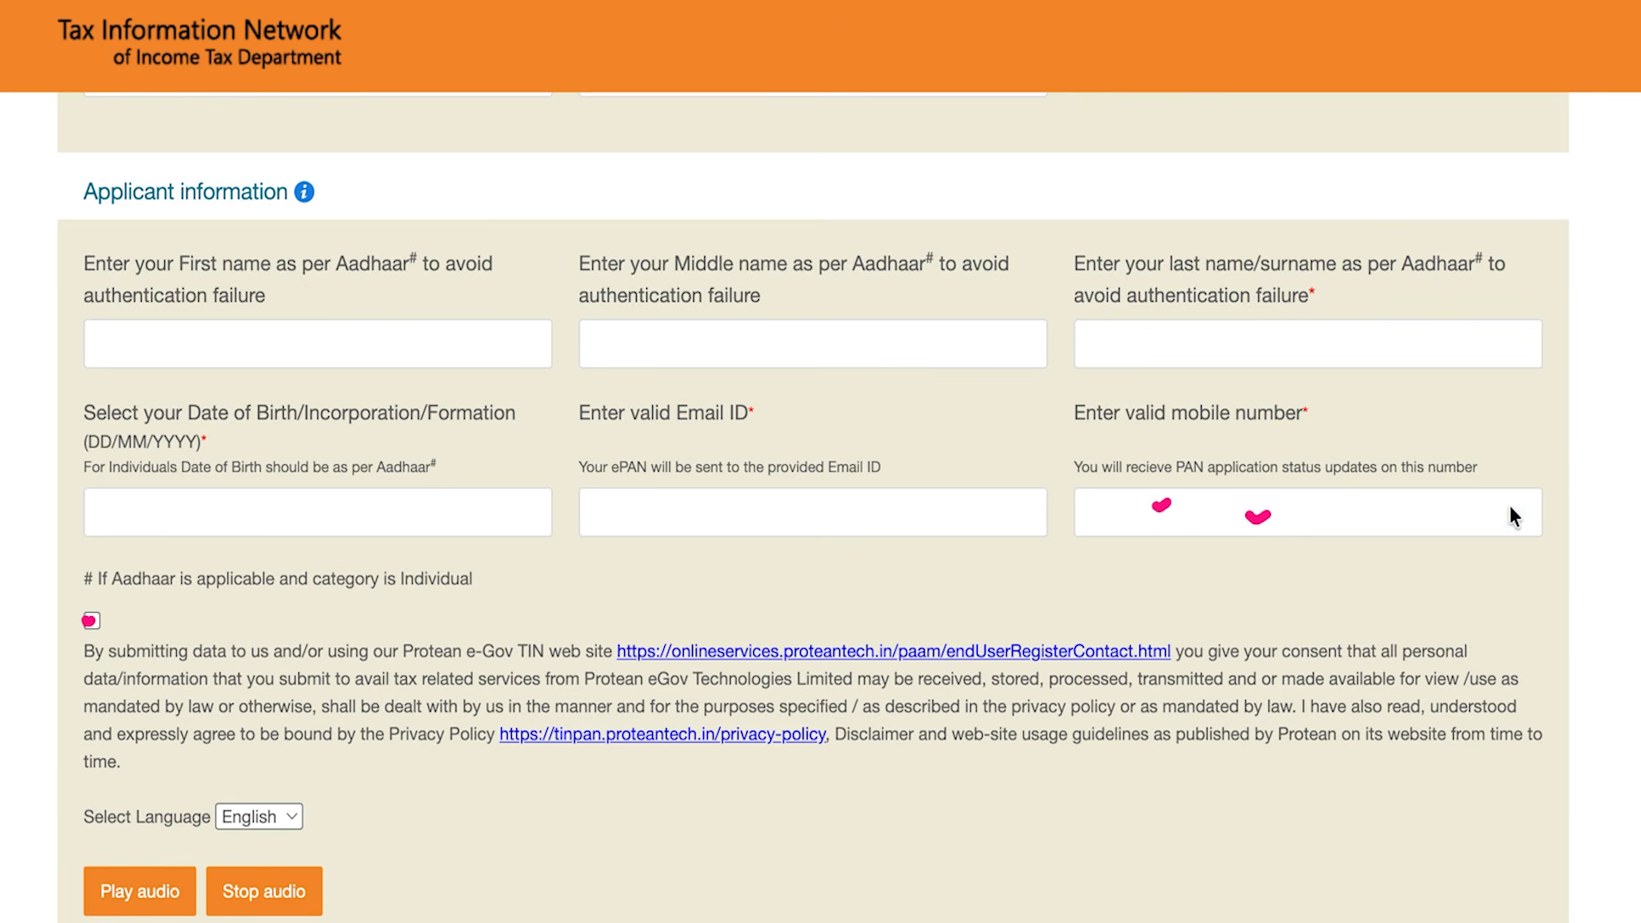
# - Review the applicant information form down to the reCAPTCHA and submit it to register the new PAN application
pyautogui.scroll(-5, 813, 649)
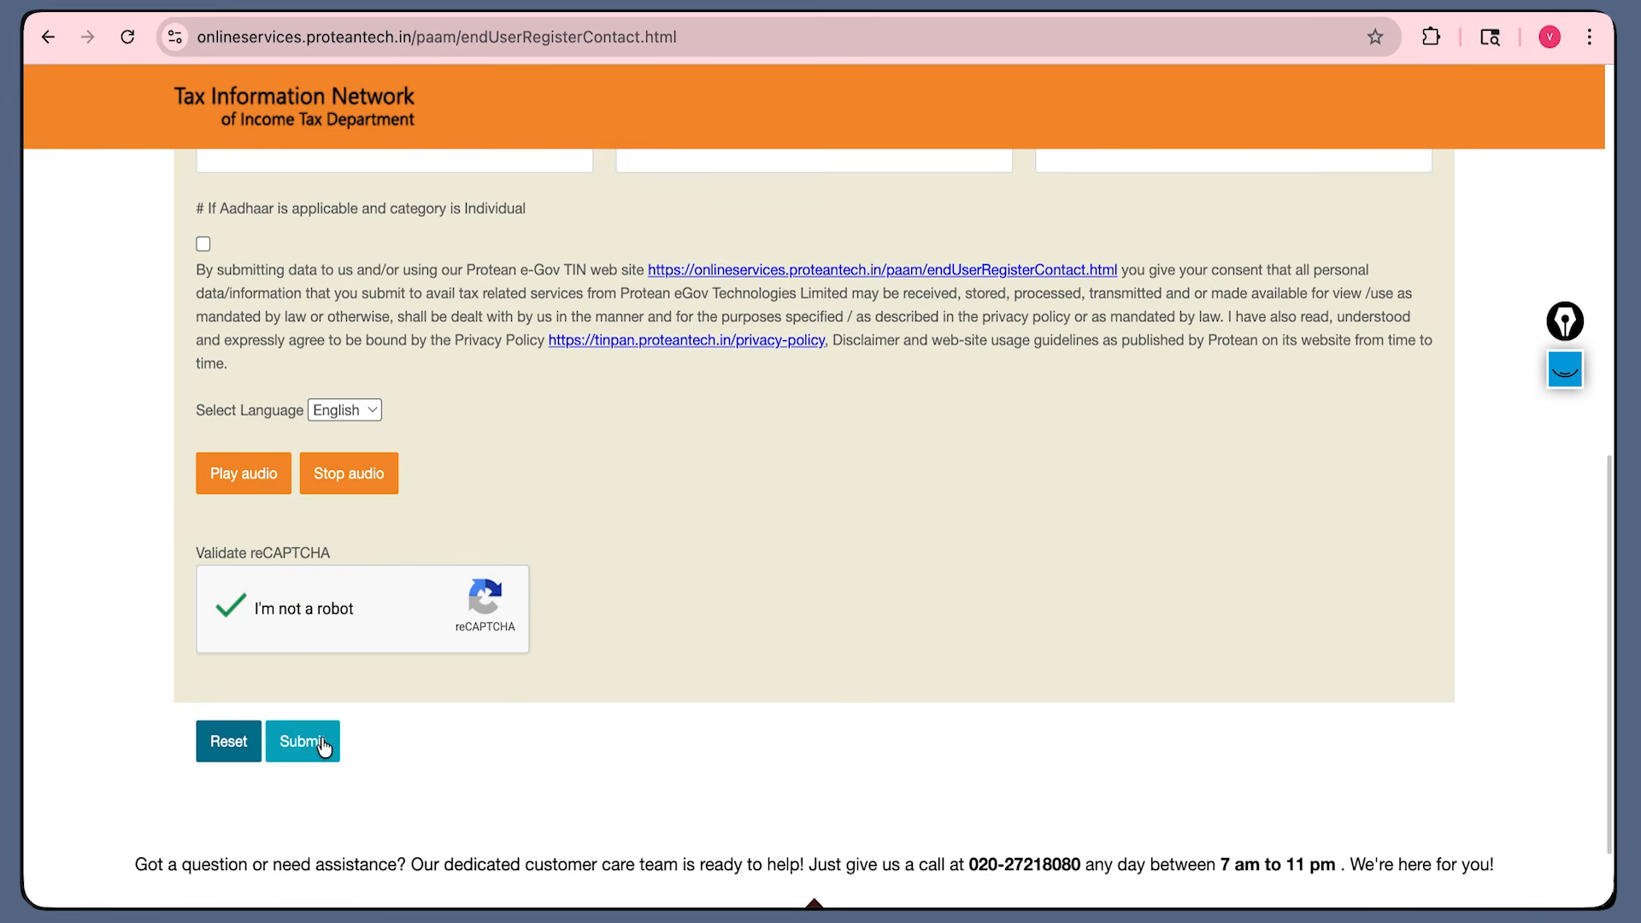
pyautogui.scroll(5, 513, 733)
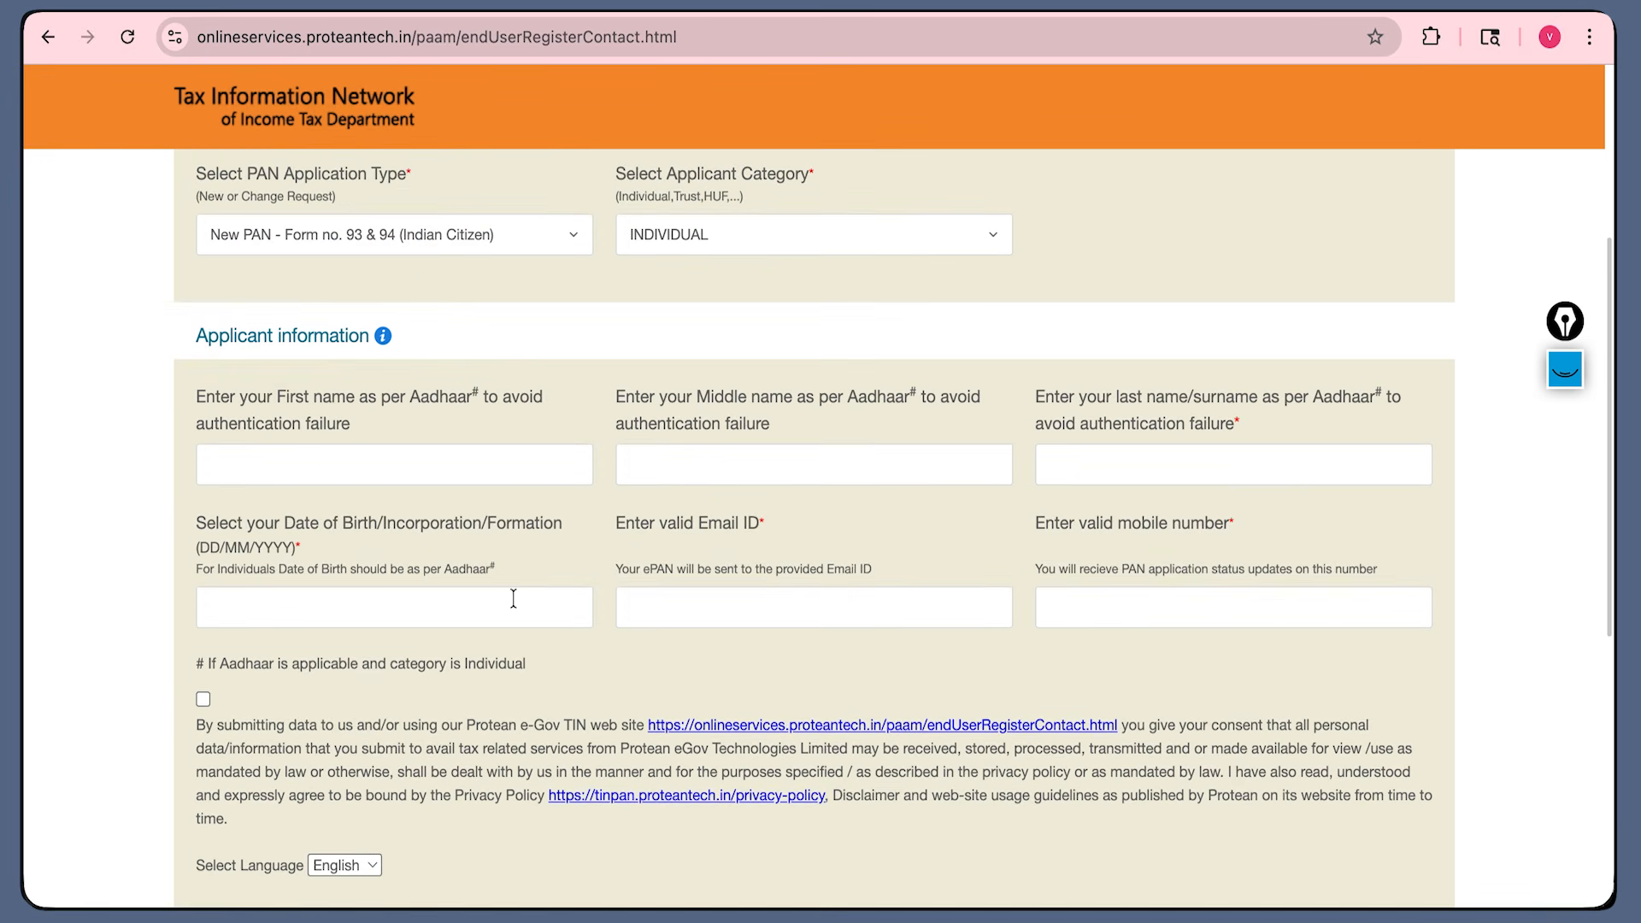
pyautogui.scroll(-4, 517, 615)
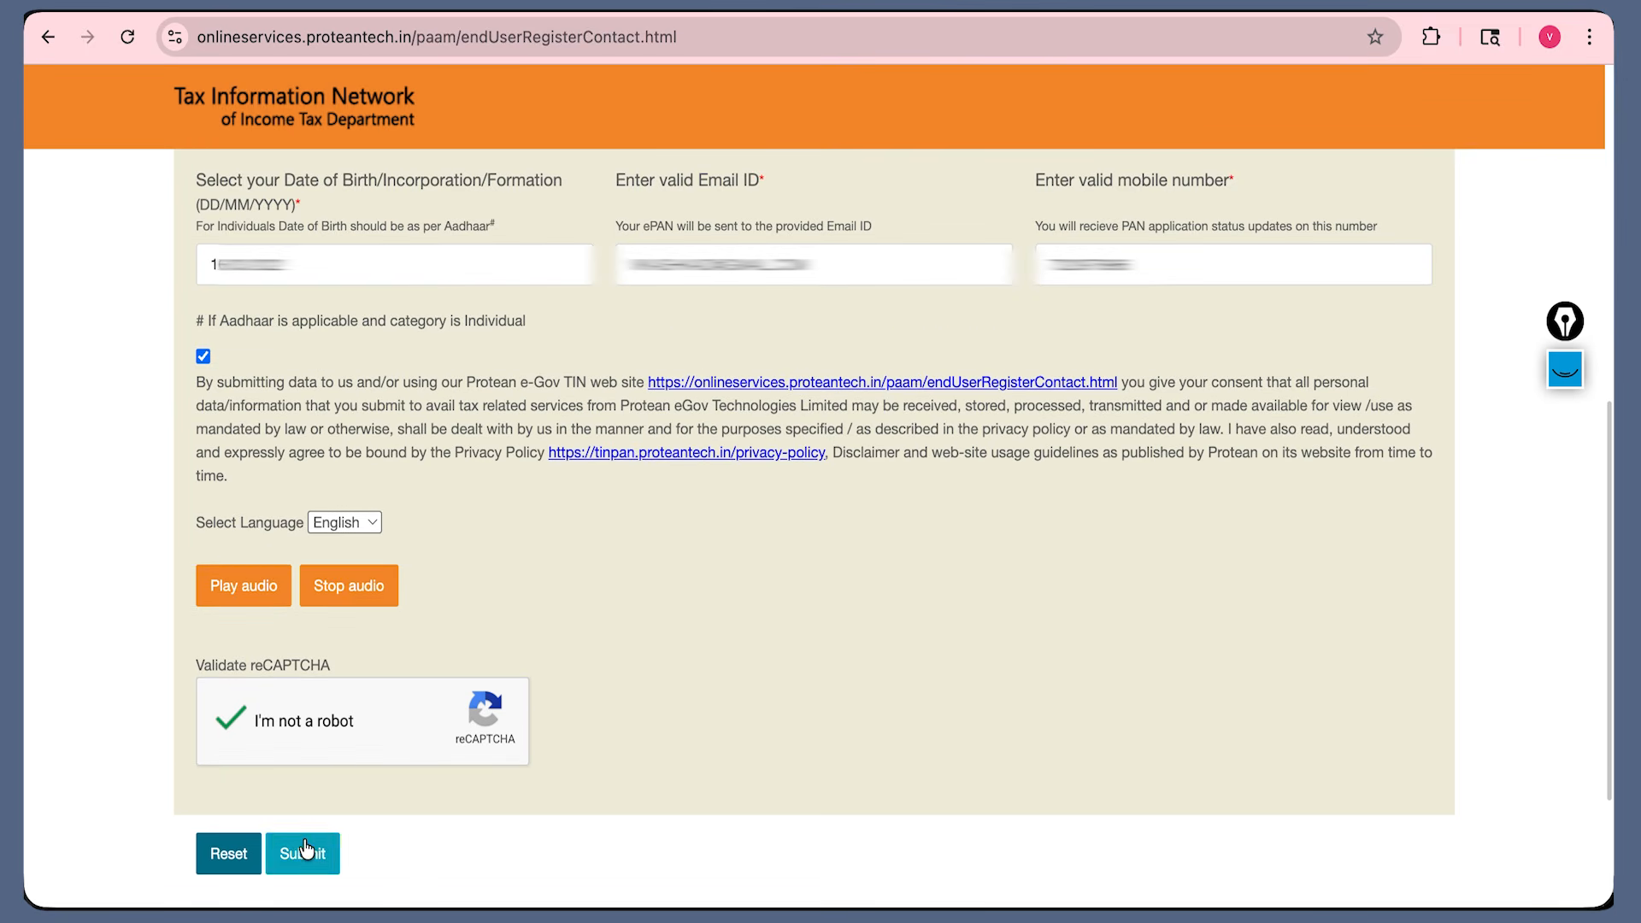
pyautogui.click(304, 848)
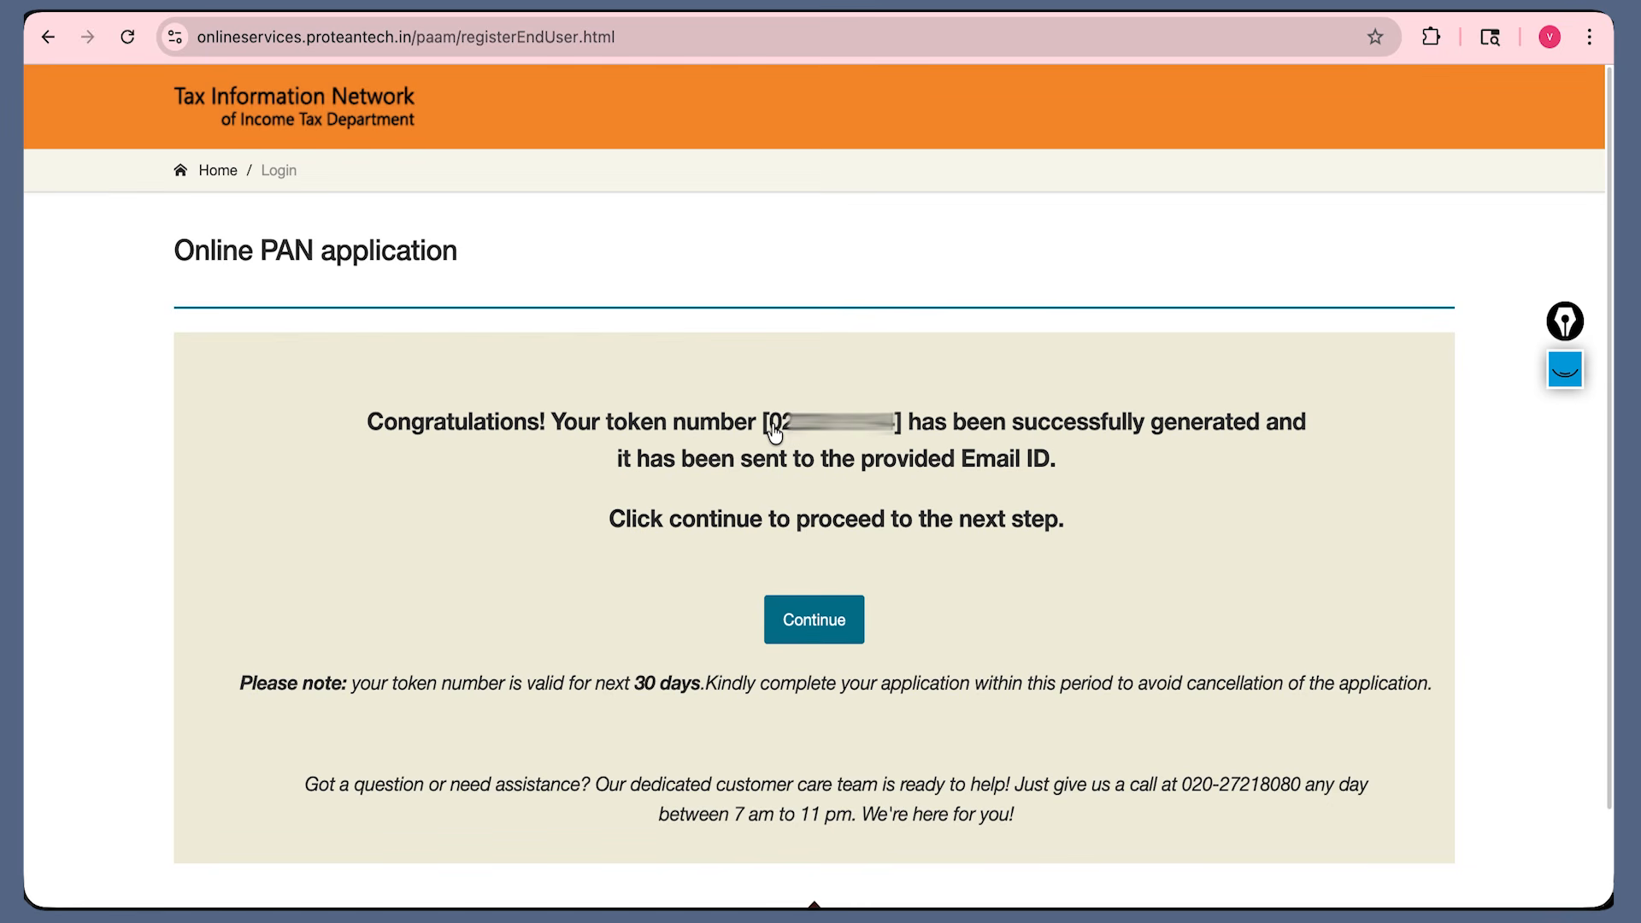
# - Check the generated token number and its validity note, and continue to the PAN application form
pyautogui.moveTo(774, 431); pyautogui.dragTo(894, 429)
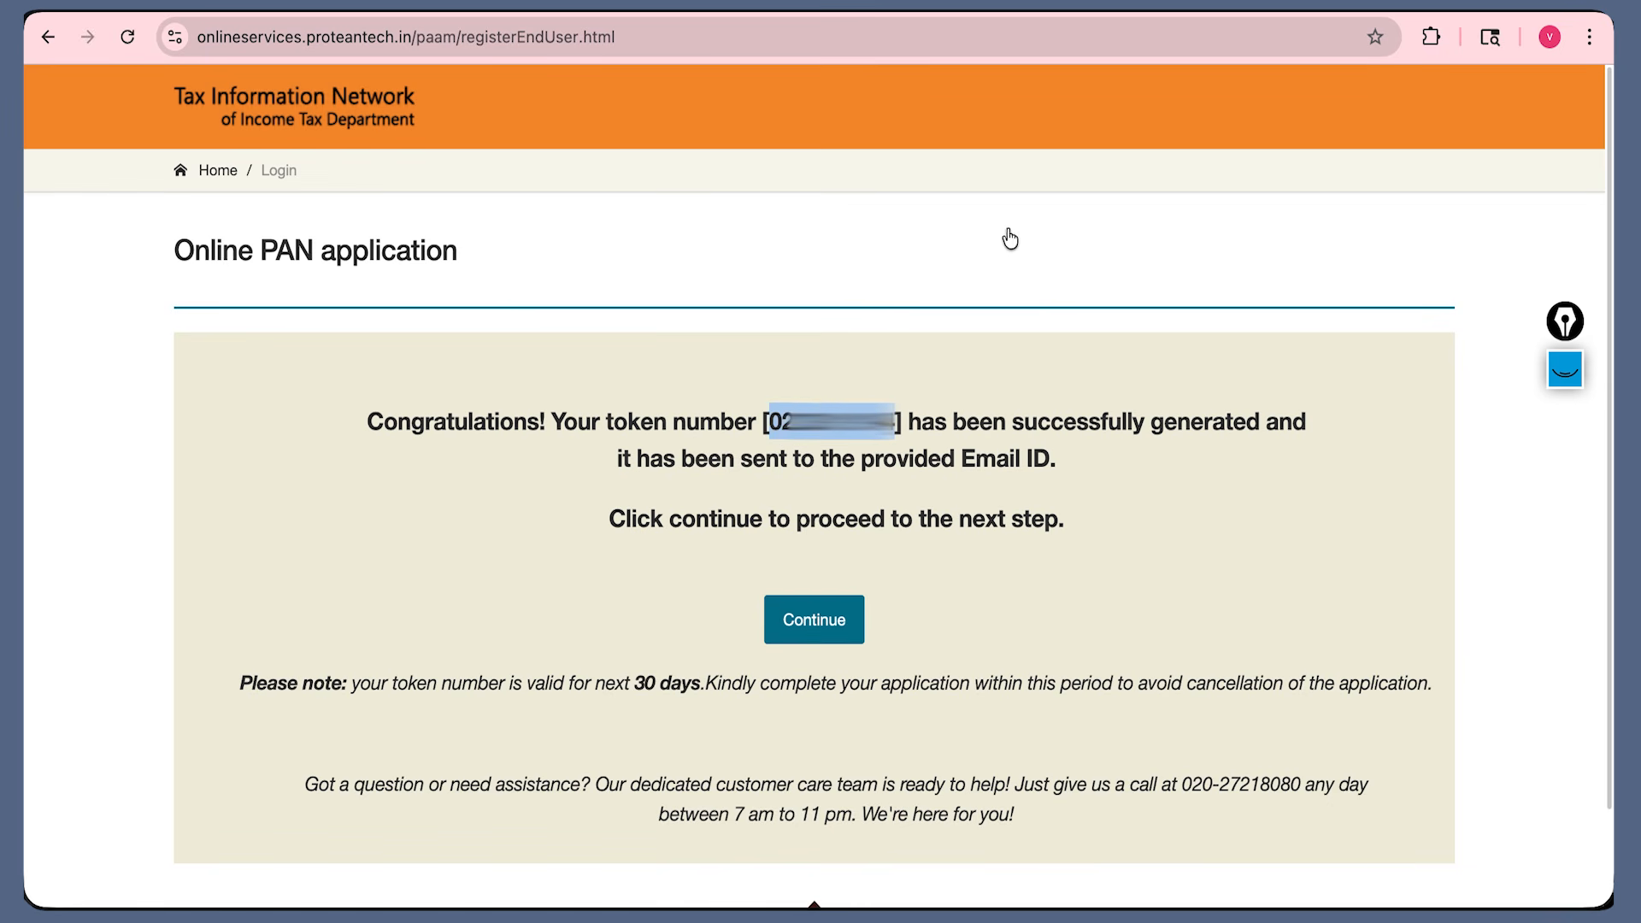
pyautogui.click(1435, 234)
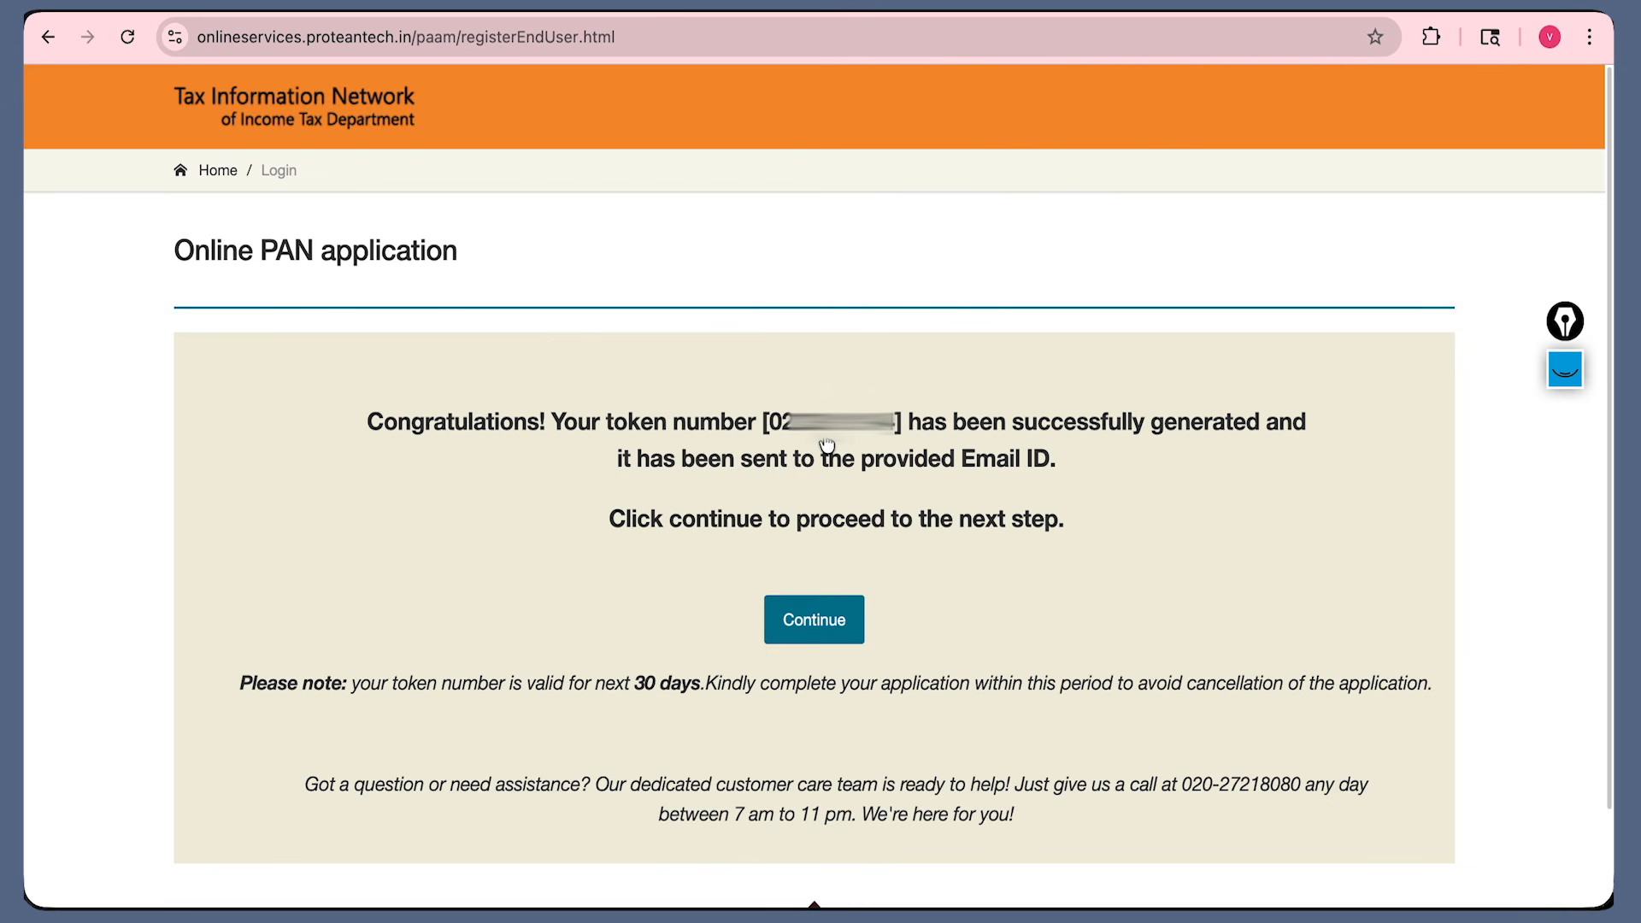
pyautogui.moveTo(535, 685); pyautogui.dragTo(720, 690)
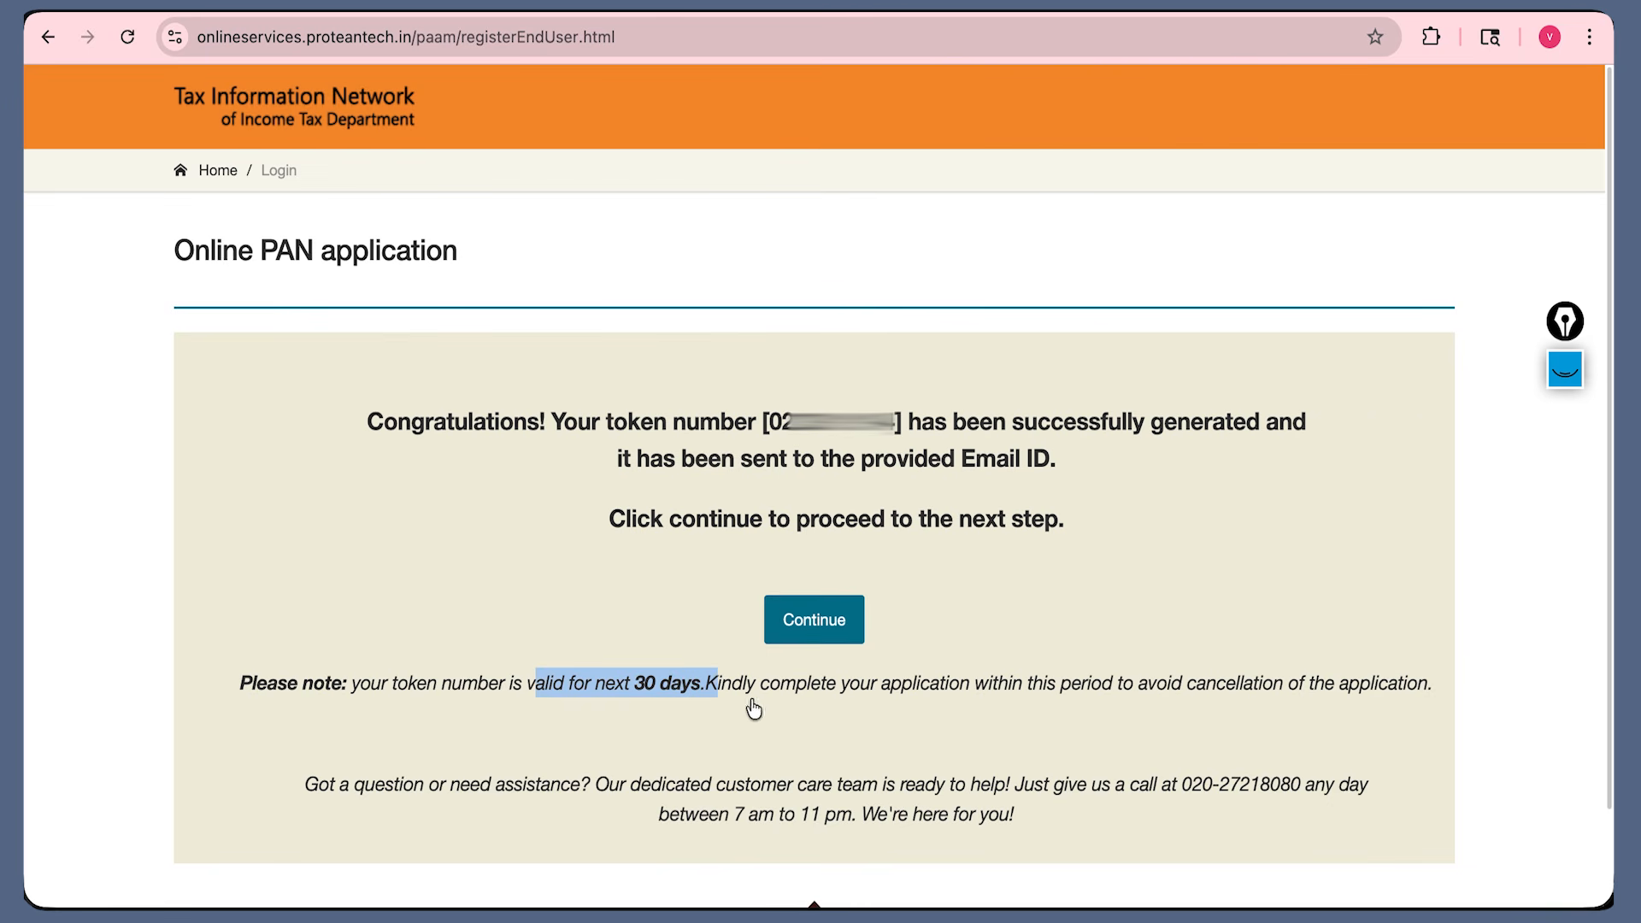
pyautogui.click(1326, 268)
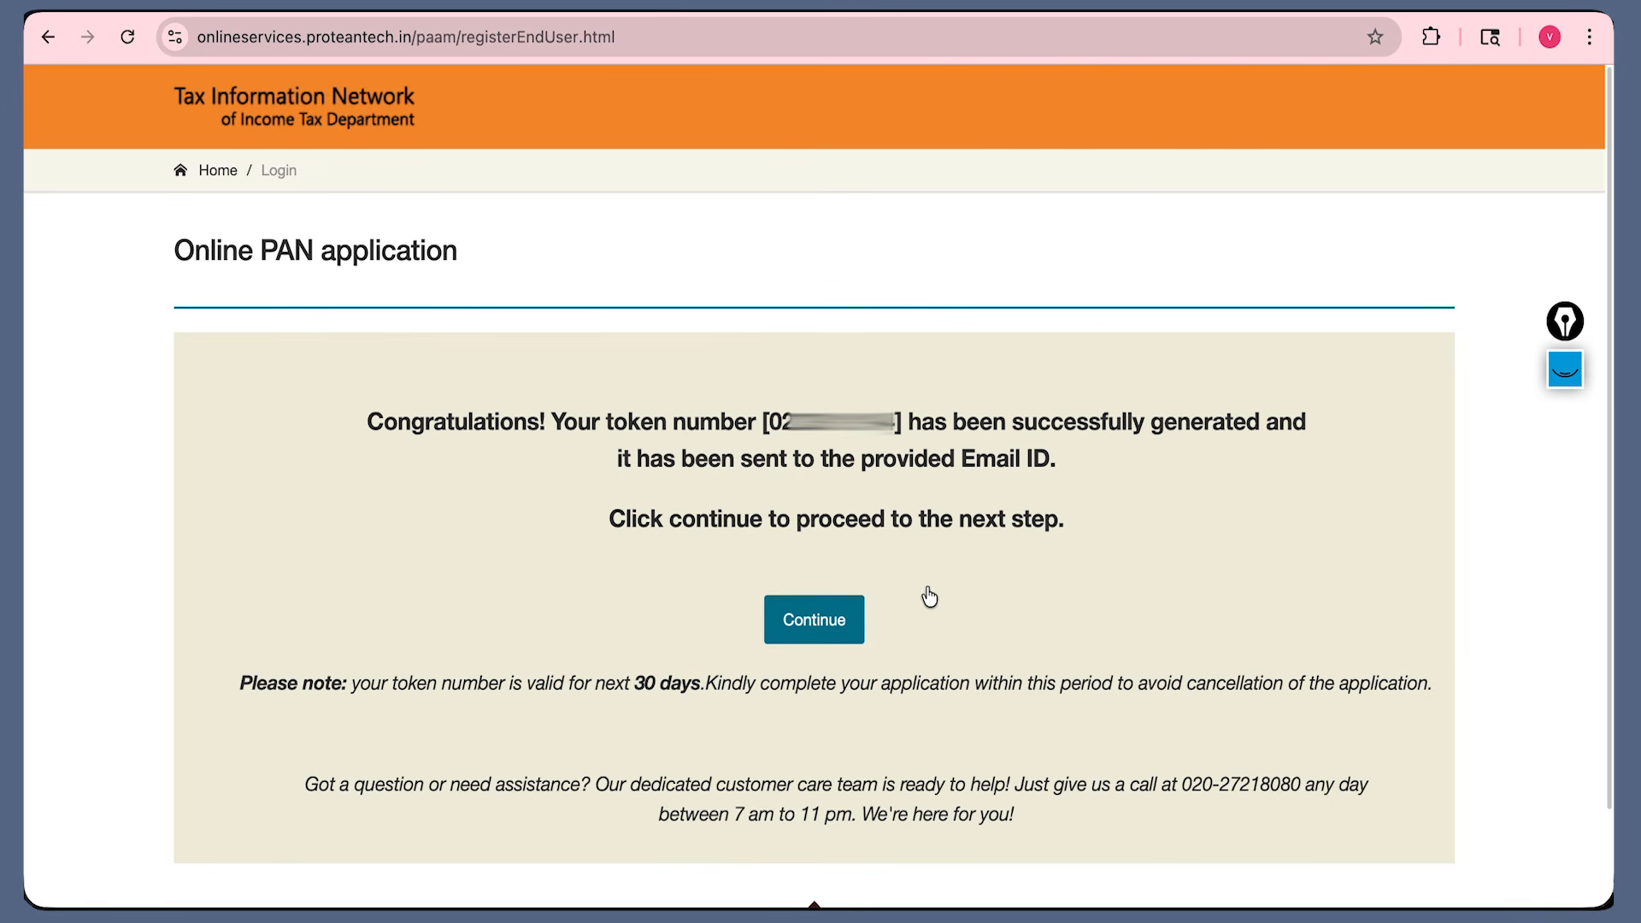
pyautogui.click(833, 623)
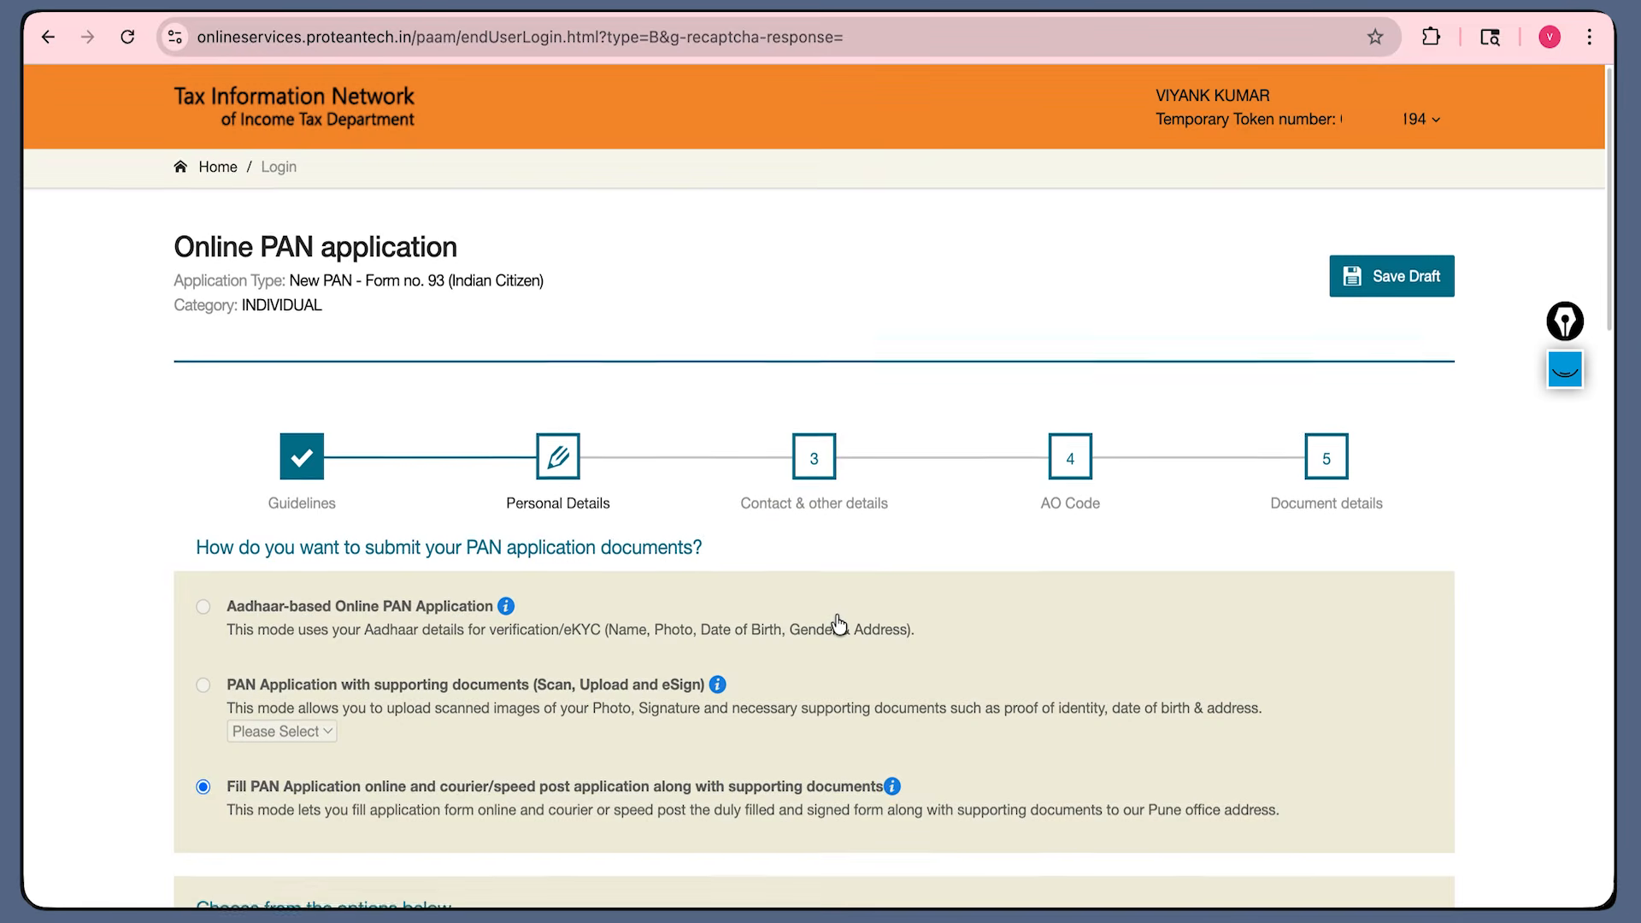
# - Mark the three document submission modes and underline the Pune office address with the annotation pen, and clear all marks
pyautogui.scroll(-3, 835, 628)
pyautogui.hotkey('ctrl', 'shift', '1')
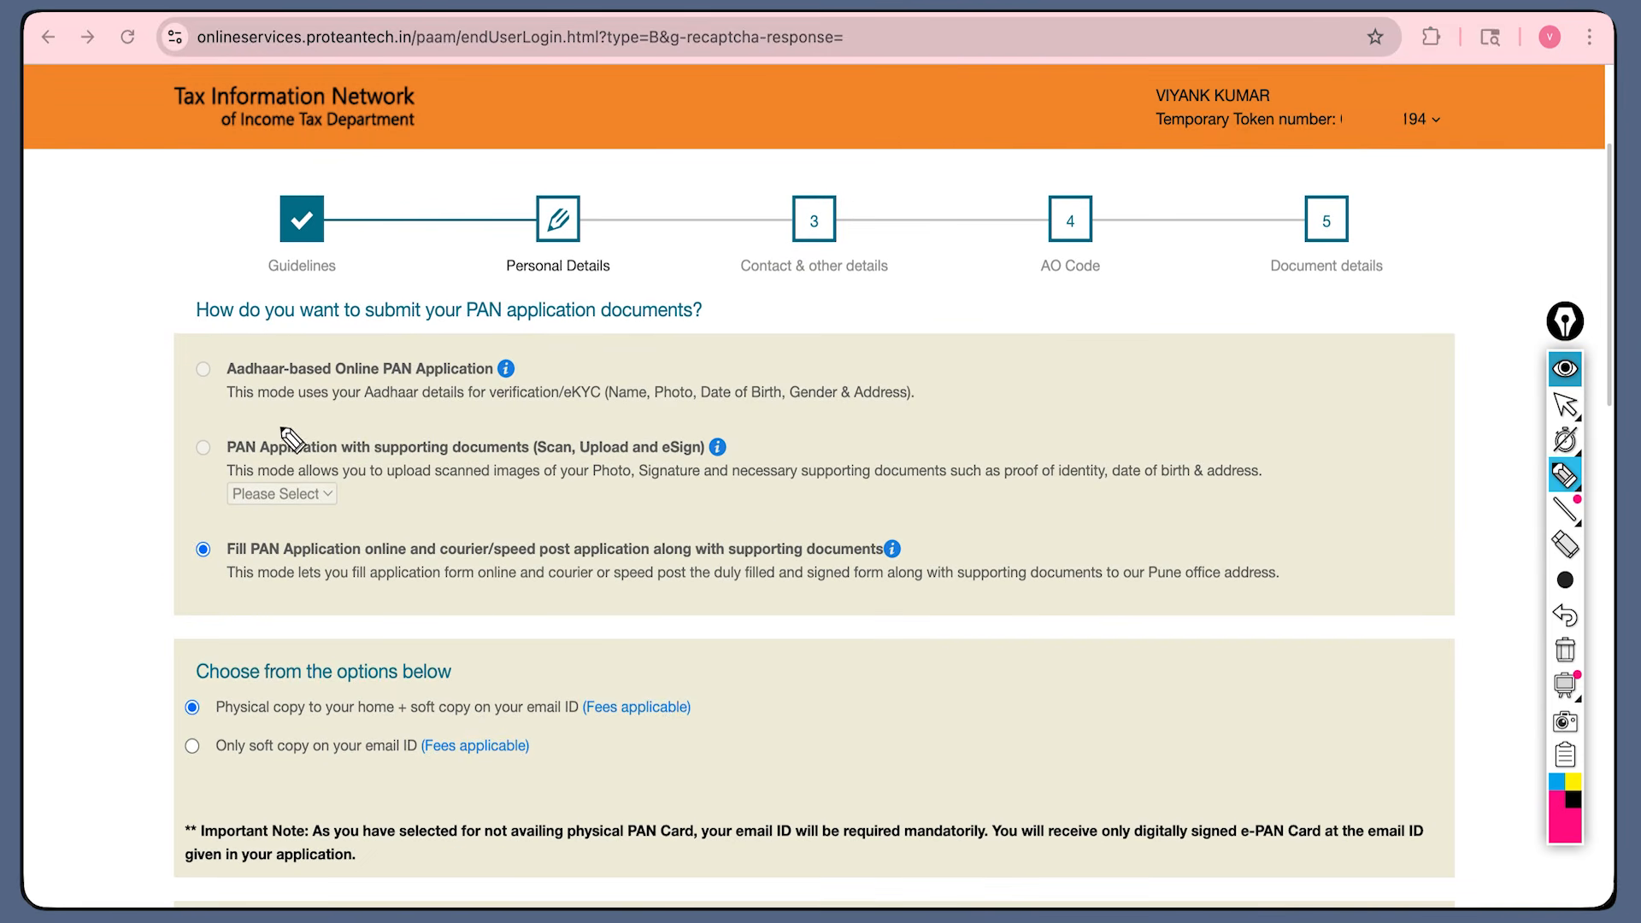
pyautogui.moveTo(144, 520)
pyautogui.mouseDown()
pyautogui.moveTo(176, 547)
pyautogui.moveTo(162, 571)
pyautogui.moveTo(174, 536)
pyautogui.mouseUp()
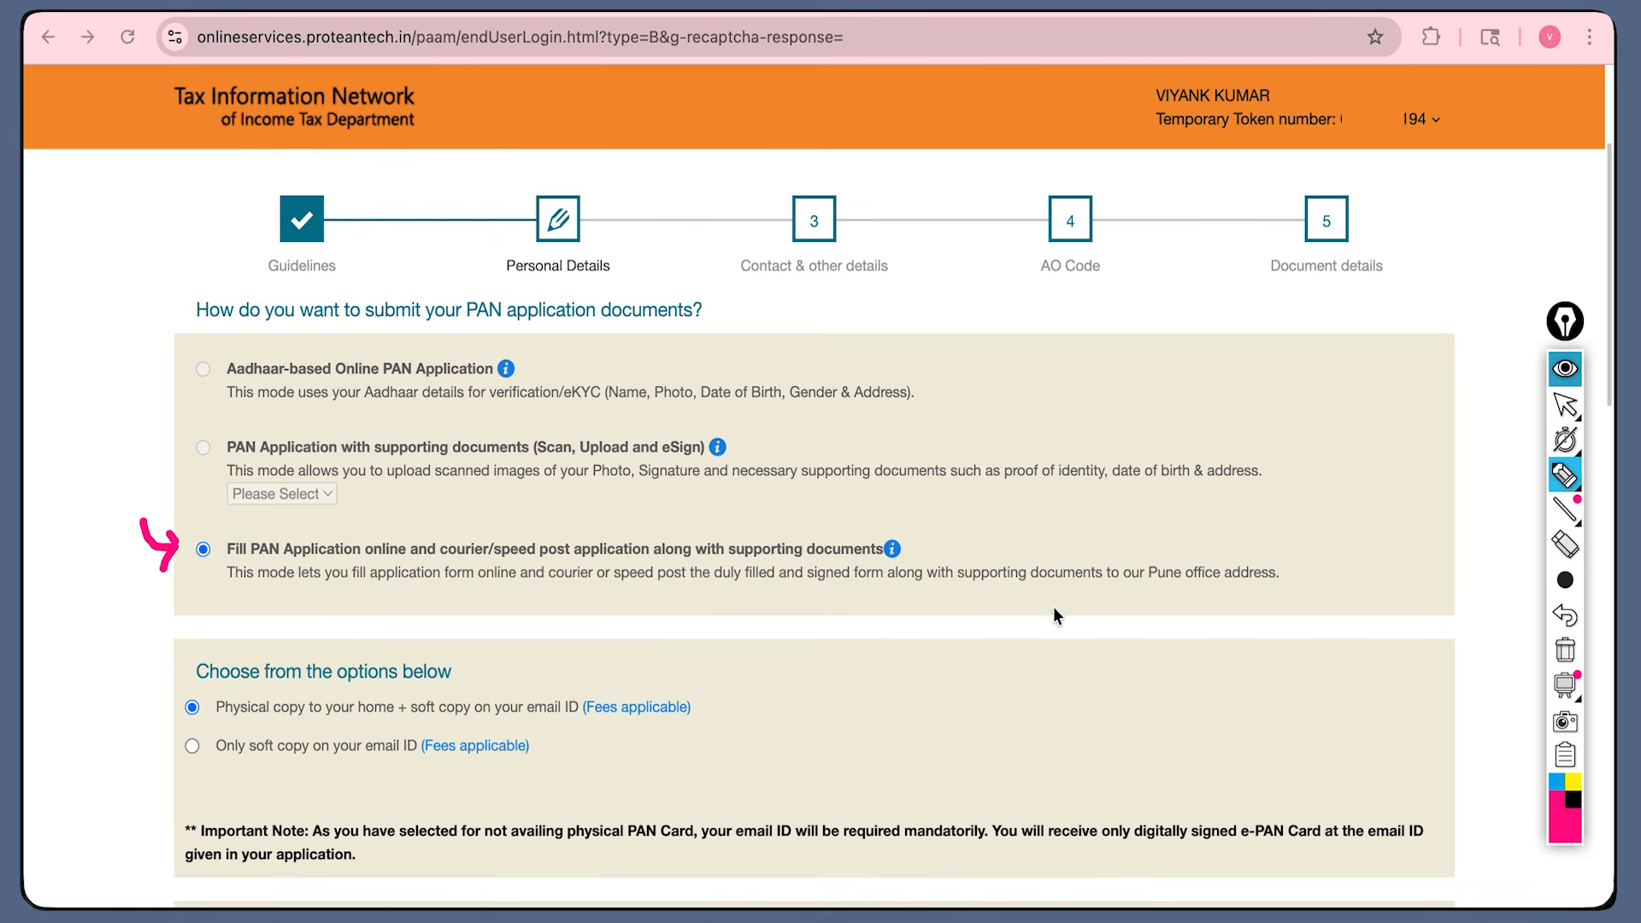
pyautogui.moveTo(1111, 589); pyautogui.dragTo(1280, 589)
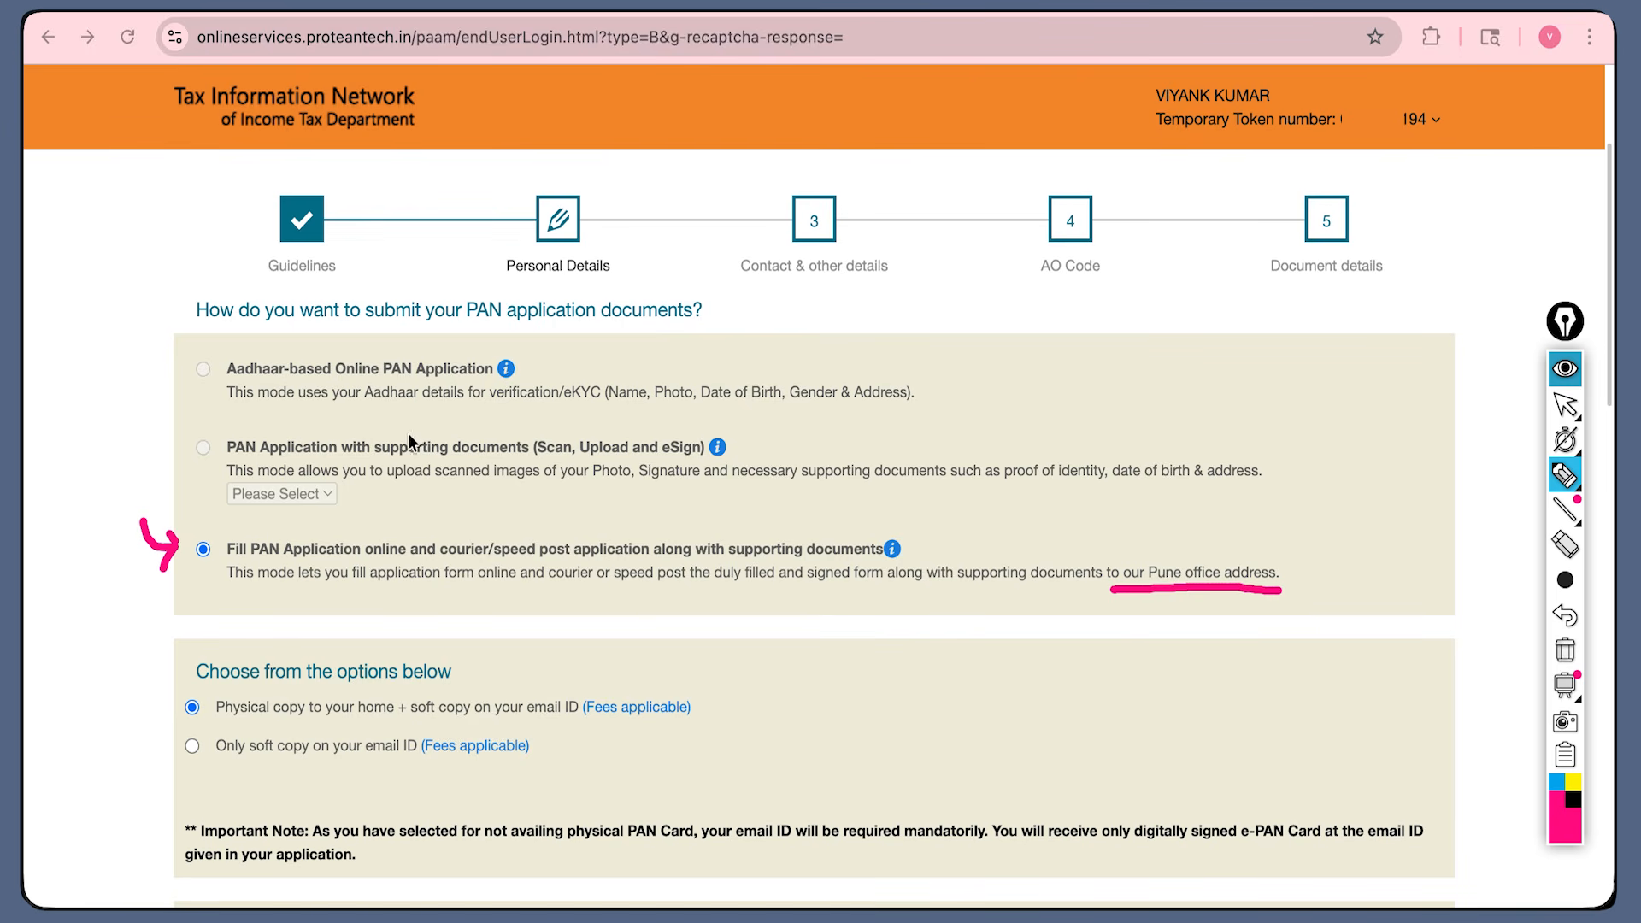
pyautogui.moveTo(168, 371); pyautogui.dragTo(181, 370)
pyautogui.moveTo(170, 445); pyautogui.dragTo(182, 443)
pyautogui.moveTo(745, 446); pyautogui.dragTo(750, 443)
pyautogui.click(1568, 651)
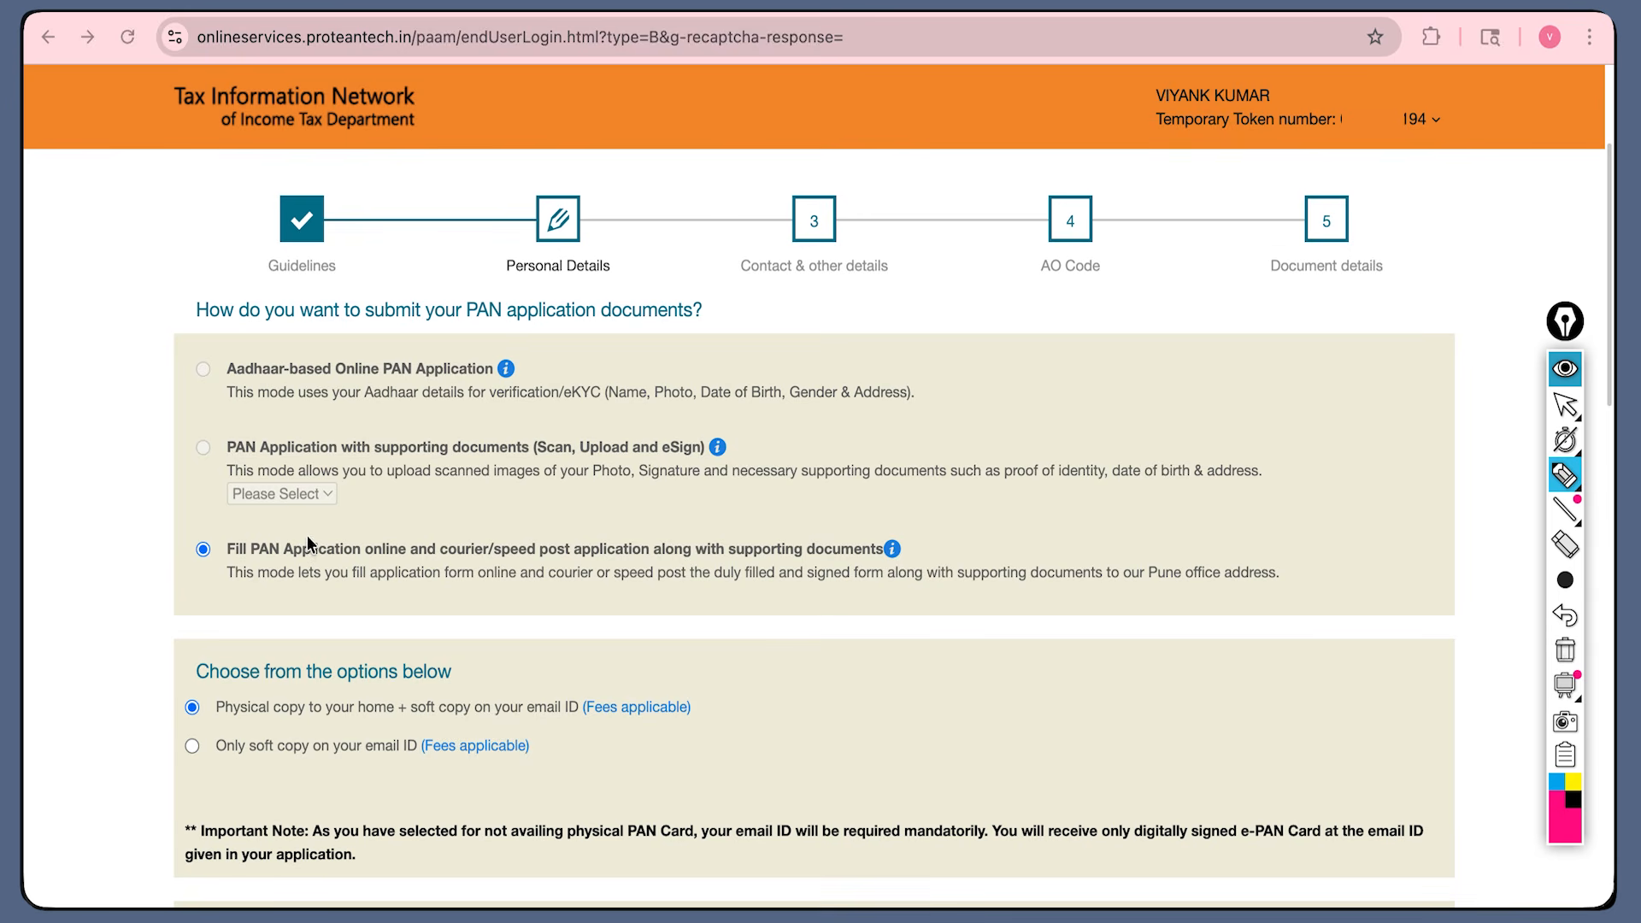
# - Tick the courier/speed post submission mode in pink and circle the "Physical copy to your home + soft copy on your email ID" option
pyautogui.moveTo(142, 554)
pyautogui.mouseDown()
pyautogui.moveTo(170, 546)
pyautogui.moveTo(175, 564)
pyautogui.mouseUp()
pyautogui.moveTo(453, 673); pyautogui.dragTo(469, 665)
pyautogui.moveTo(243, 716); pyautogui.dragTo(267, 718)
pyautogui.moveTo(412, 720); pyautogui.dragTo(432, 720)
pyautogui.moveTo(190, 717)
pyautogui.mouseDown()
pyautogui.moveTo(176, 703)
pyautogui.moveTo(193, 726)
pyautogui.moveTo(206, 711)
pyautogui.moveTo(191, 692)
pyautogui.mouseUp()
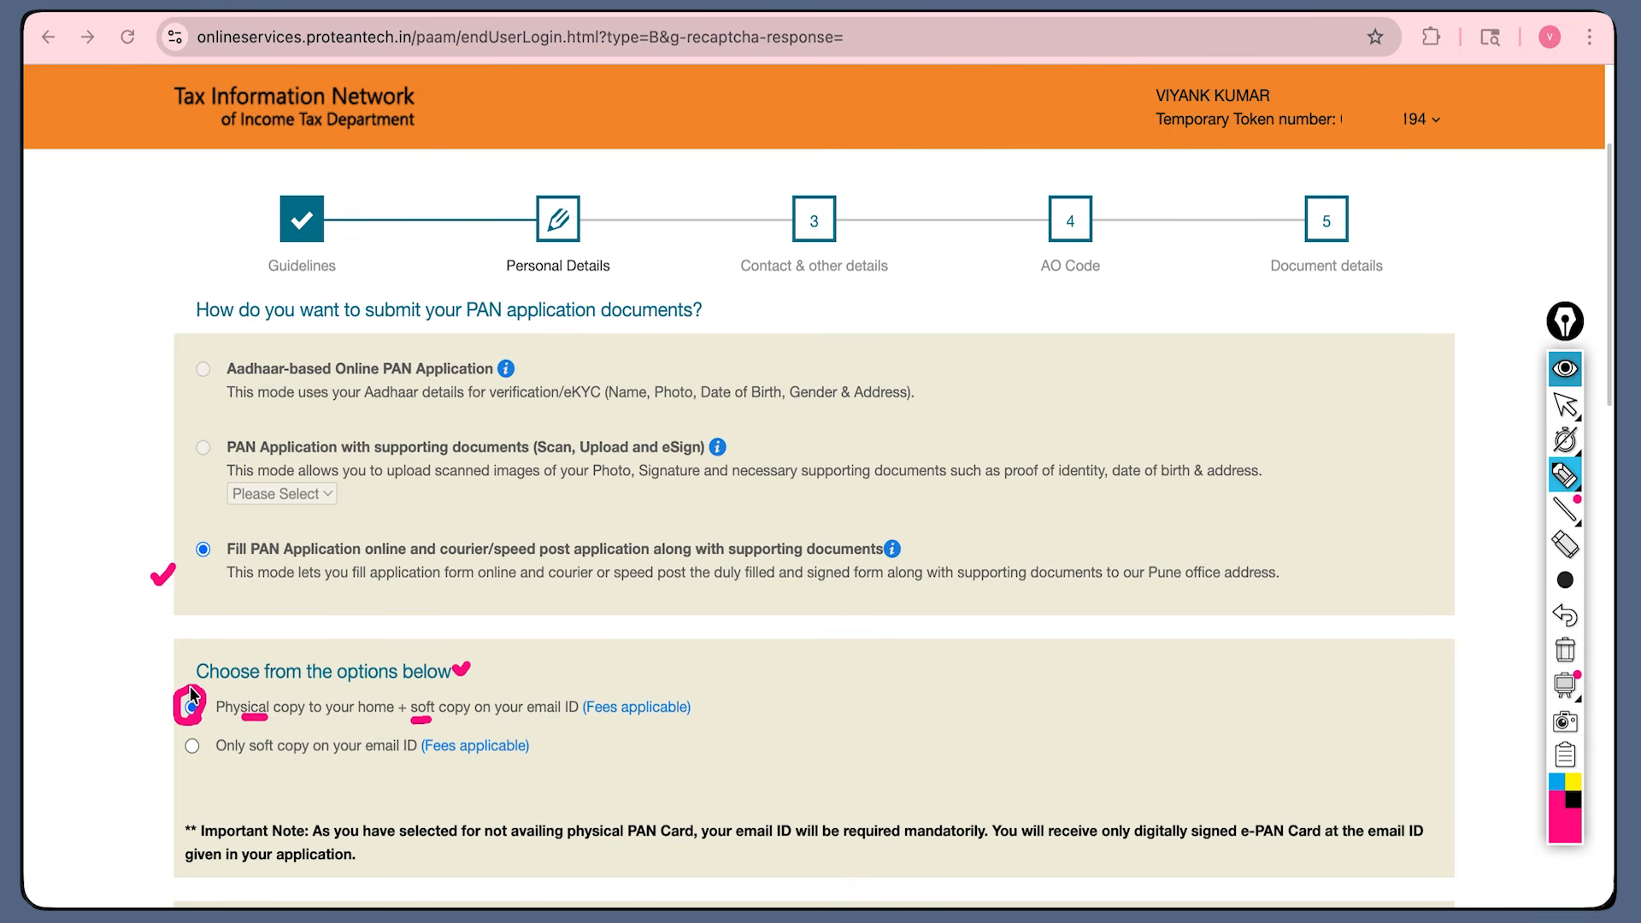
# - Mark the last-four-digits Aadhaar box and the Name as per Aadhaar field with the pink annotation pen
pyautogui.scroll(-1, 1455, 485)
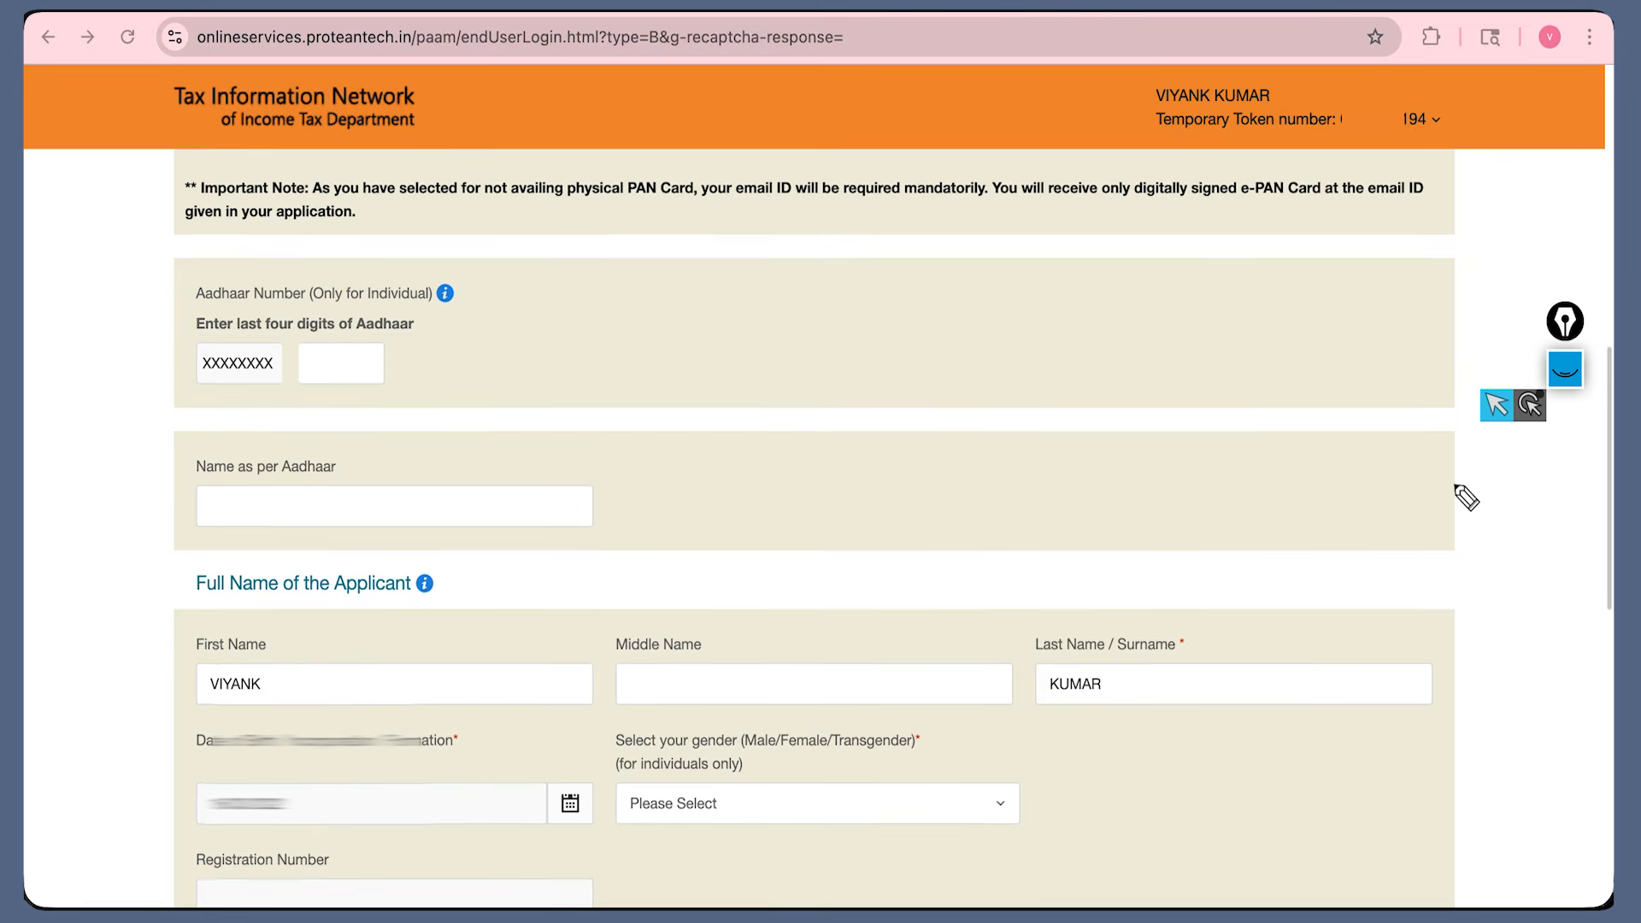
pyautogui.scroll(-1, 1455, 486)
pyautogui.moveTo(369, 299)
pyautogui.mouseDown()
pyautogui.moveTo(392, 323)
pyautogui.moveTo(370, 299)
pyautogui.mouseUp()
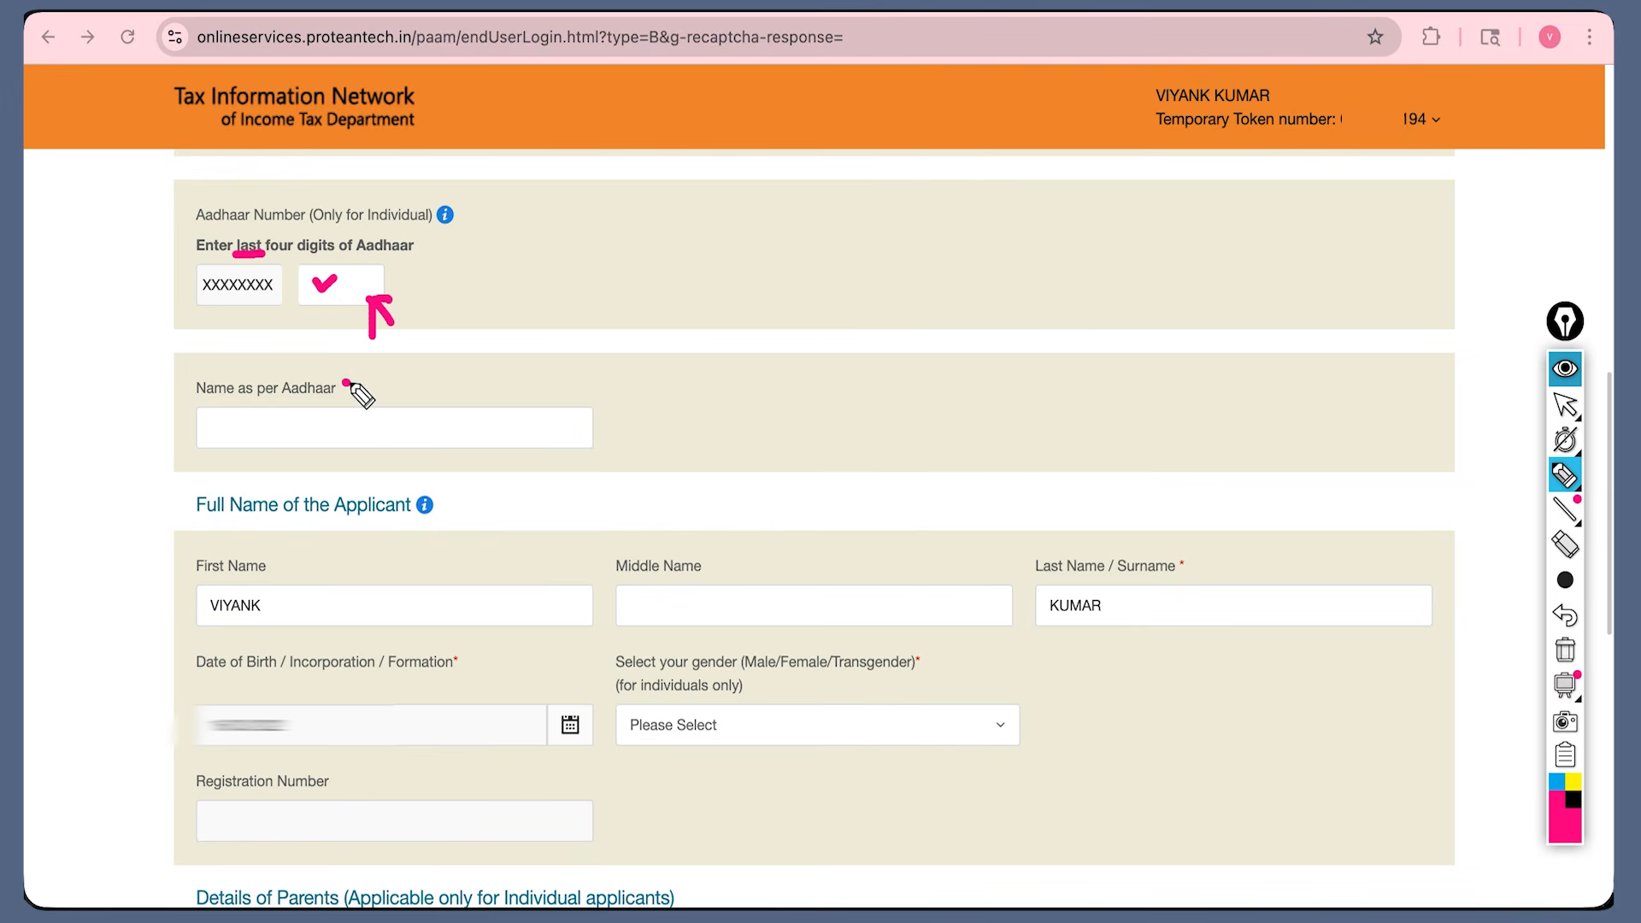
pyautogui.moveTo(345, 382); pyautogui.dragTo(346, 419)
# - Tick the first, middle and last name, date of birth and gender fields in pink
pyautogui.moveTo(291, 598); pyautogui.dragTo(304, 603)
pyautogui.moveTo(659, 603); pyautogui.dragTo(674, 607)
pyautogui.moveTo(1154, 617); pyautogui.dragTo(1166, 618)
pyautogui.moveTo(329, 718)
pyautogui.mouseDown()
pyautogui.moveTo(352, 723)
pyautogui.moveTo(346, 736)
pyautogui.mouseUp()
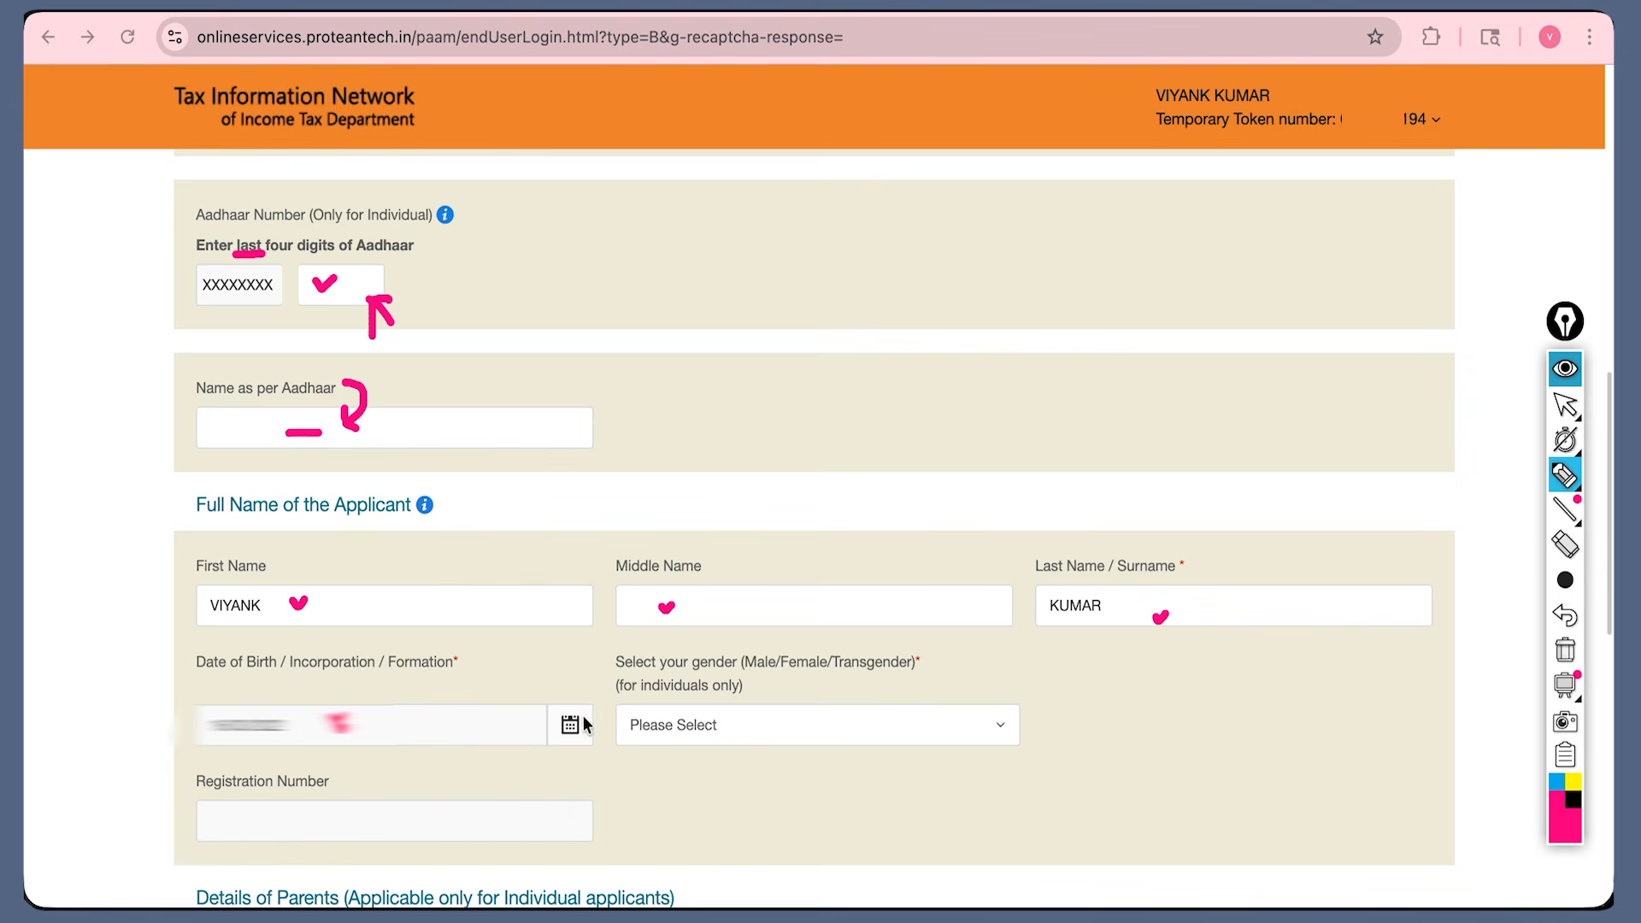
pyautogui.moveTo(747, 725); pyautogui.dragTo(760, 725)
# - Clear the pen marks and set the applicant's gender to Male
pyautogui.click(1563, 368)
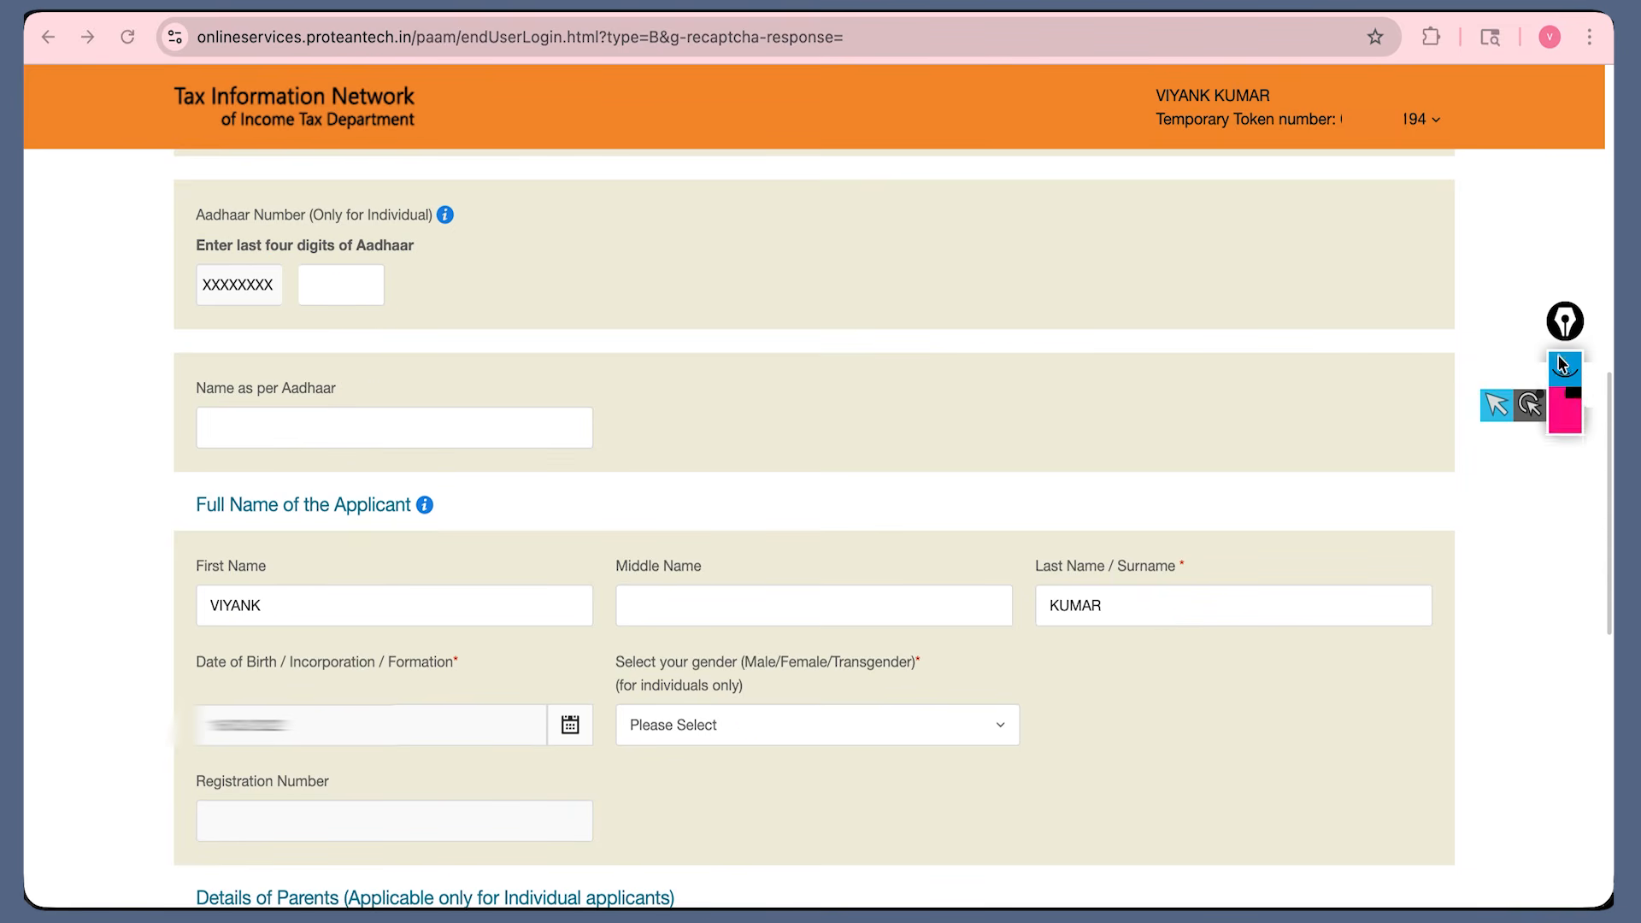
pyautogui.click(880, 722)
pyautogui.click(723, 604)
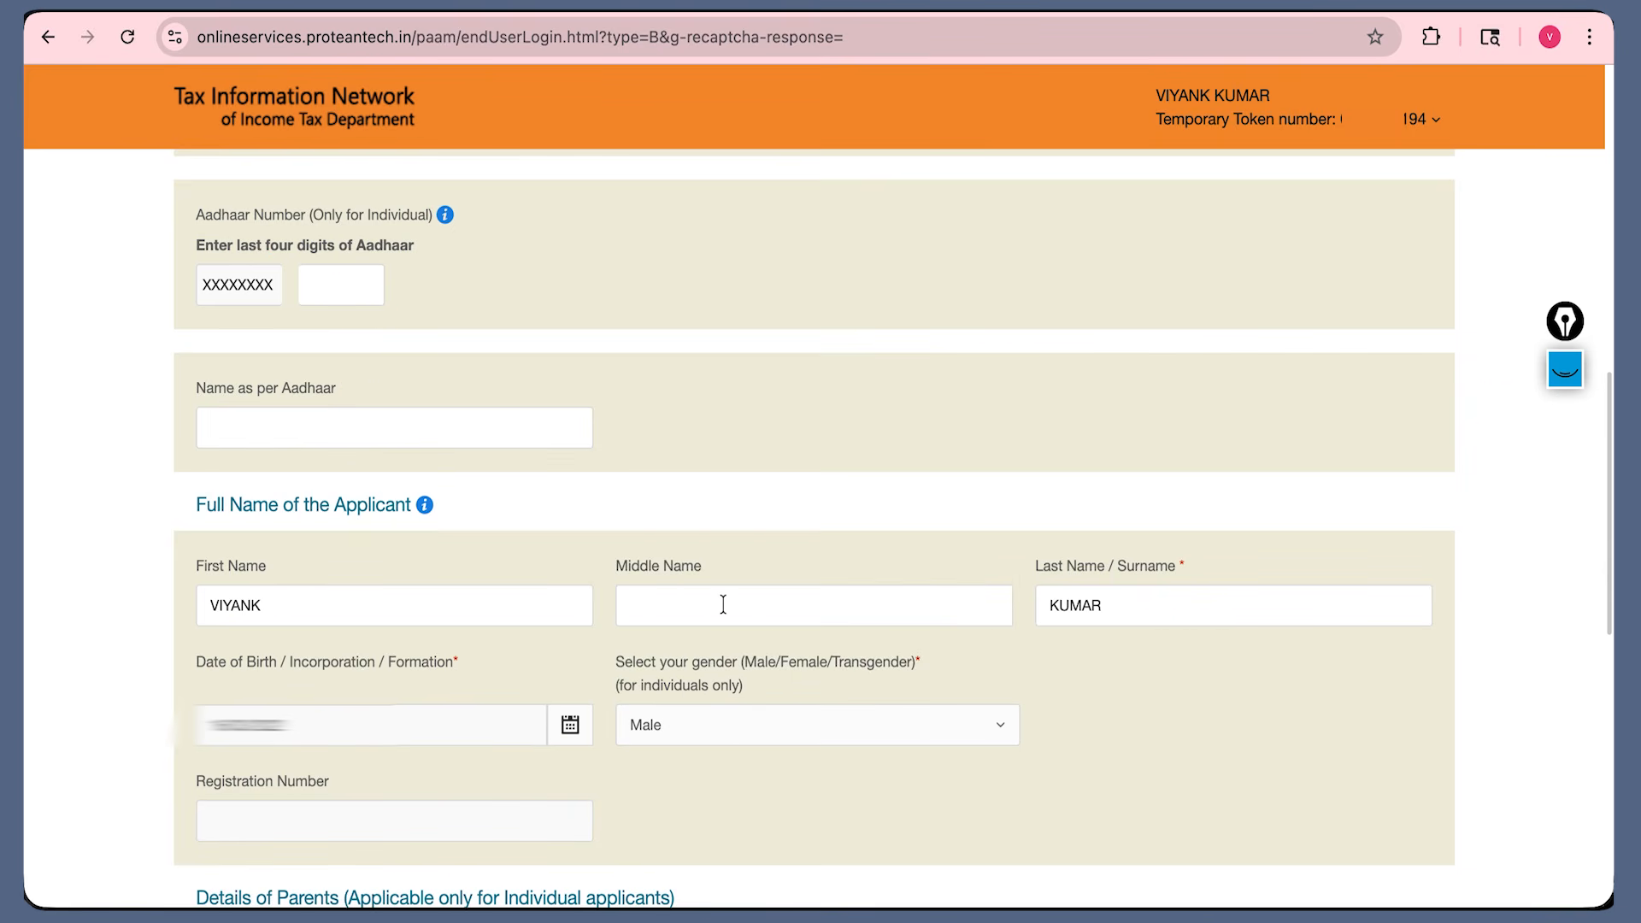
# - Cross out the Registration Number field, mark the single-parent question with its Yes and No options, and clear the marks
pyautogui.scroll(-7, 723, 604)
pyautogui.moveTo(297, 215)
pyautogui.mouseDown()
pyautogui.moveTo(282, 240)
pyautogui.moveTo(298, 240)
pyautogui.mouseUp()
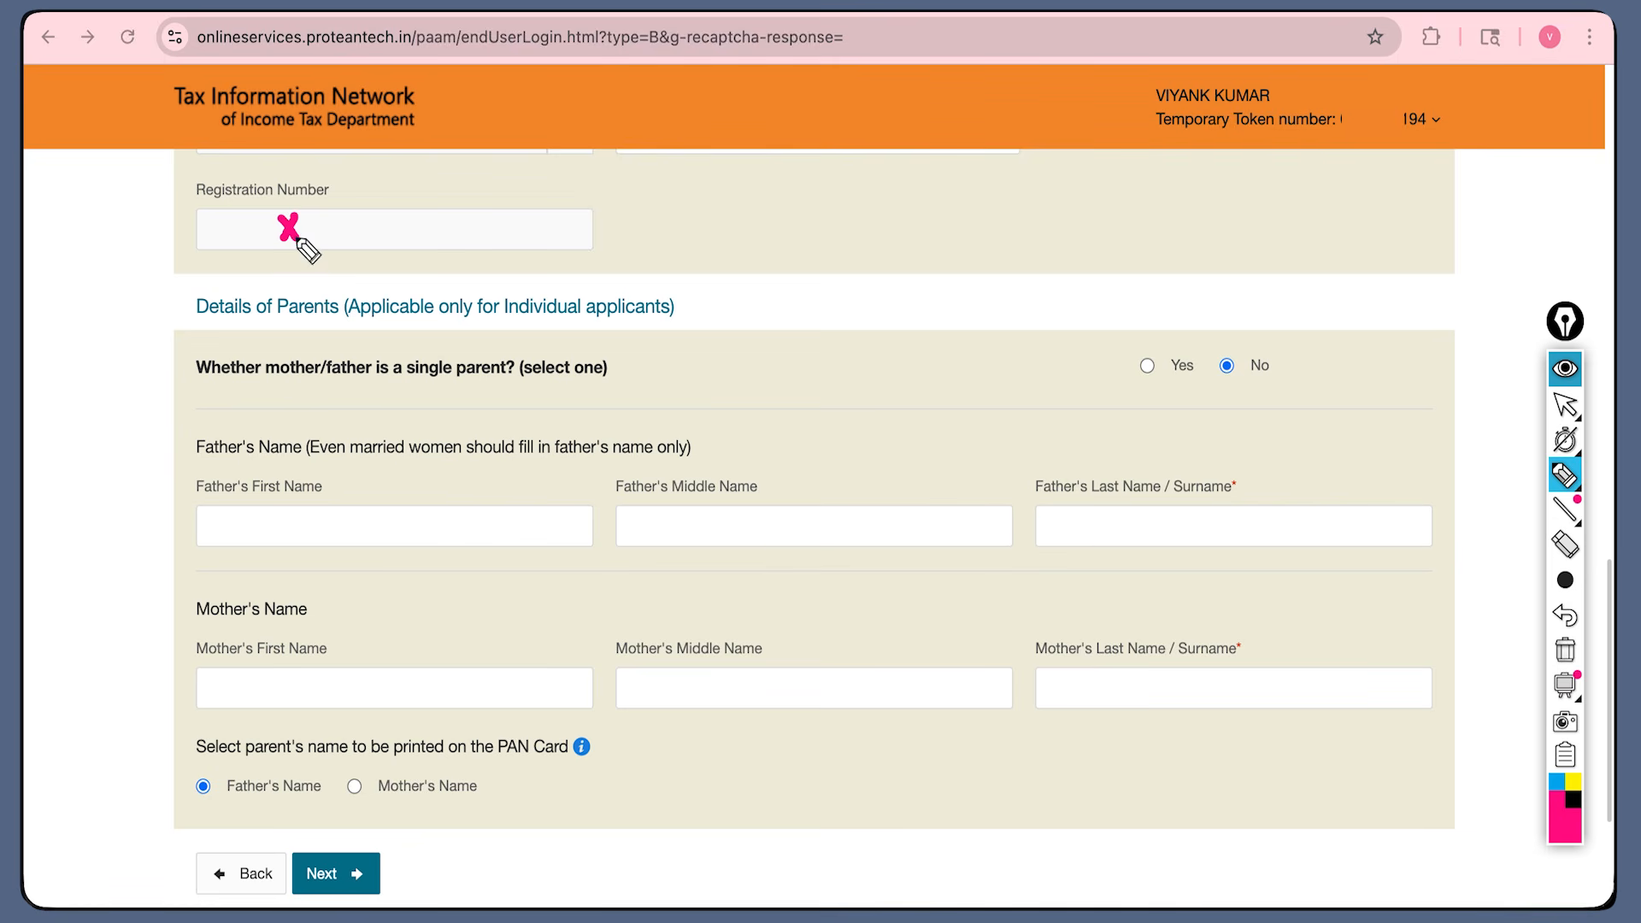
pyautogui.moveTo(674, 375); pyautogui.dragTo(1072, 370)
pyautogui.click(1146, 367)
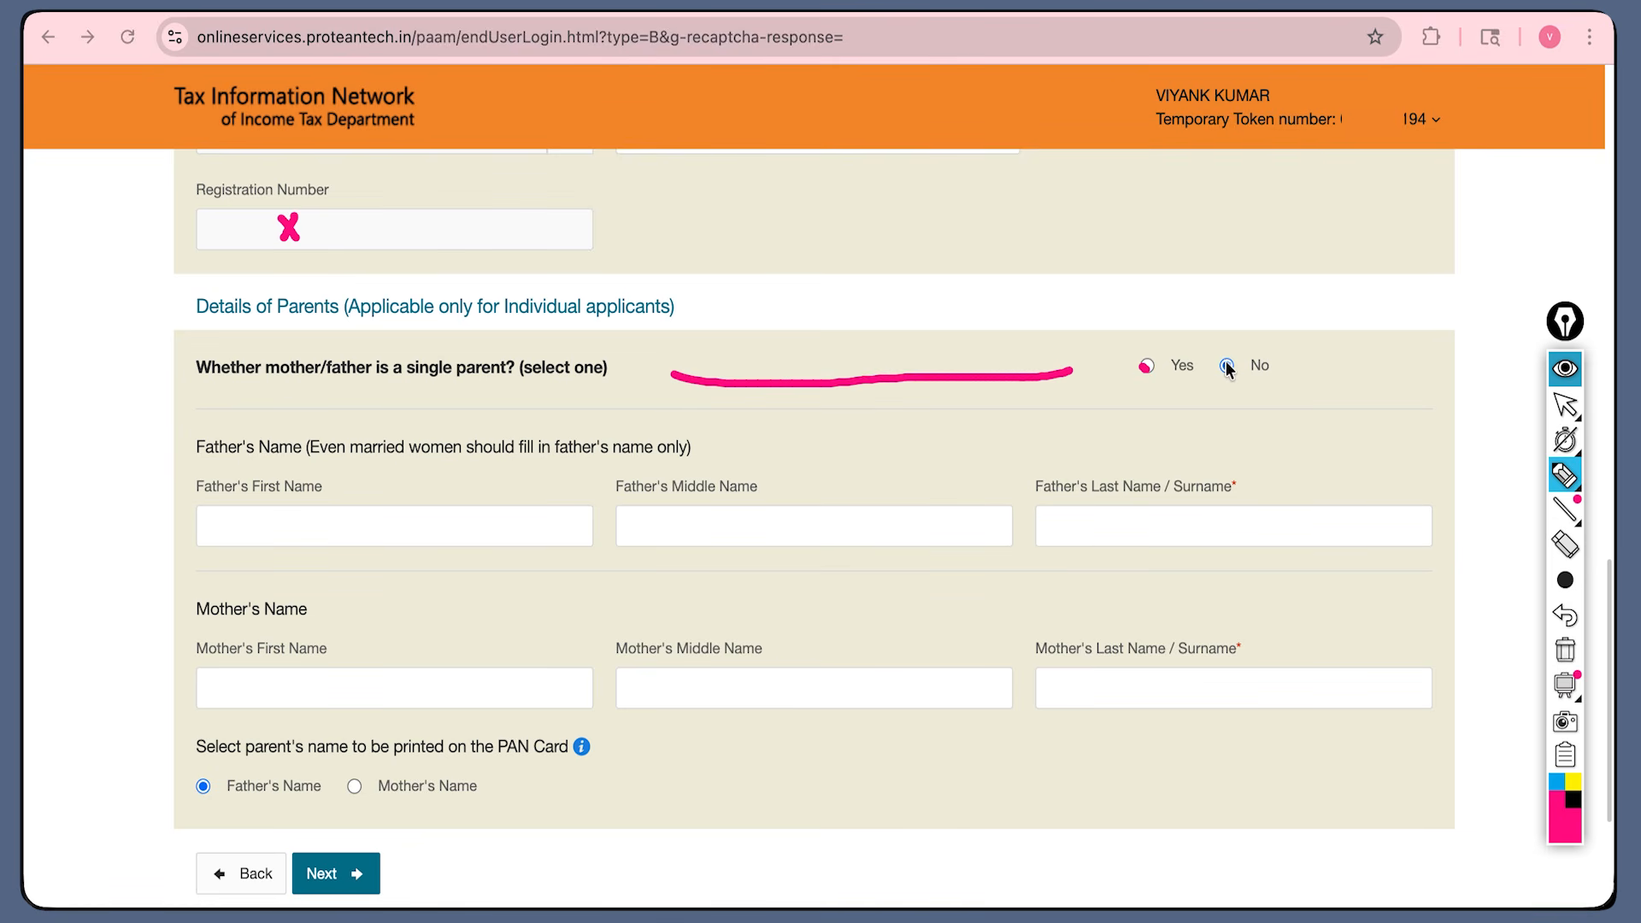
pyautogui.click(1228, 366)
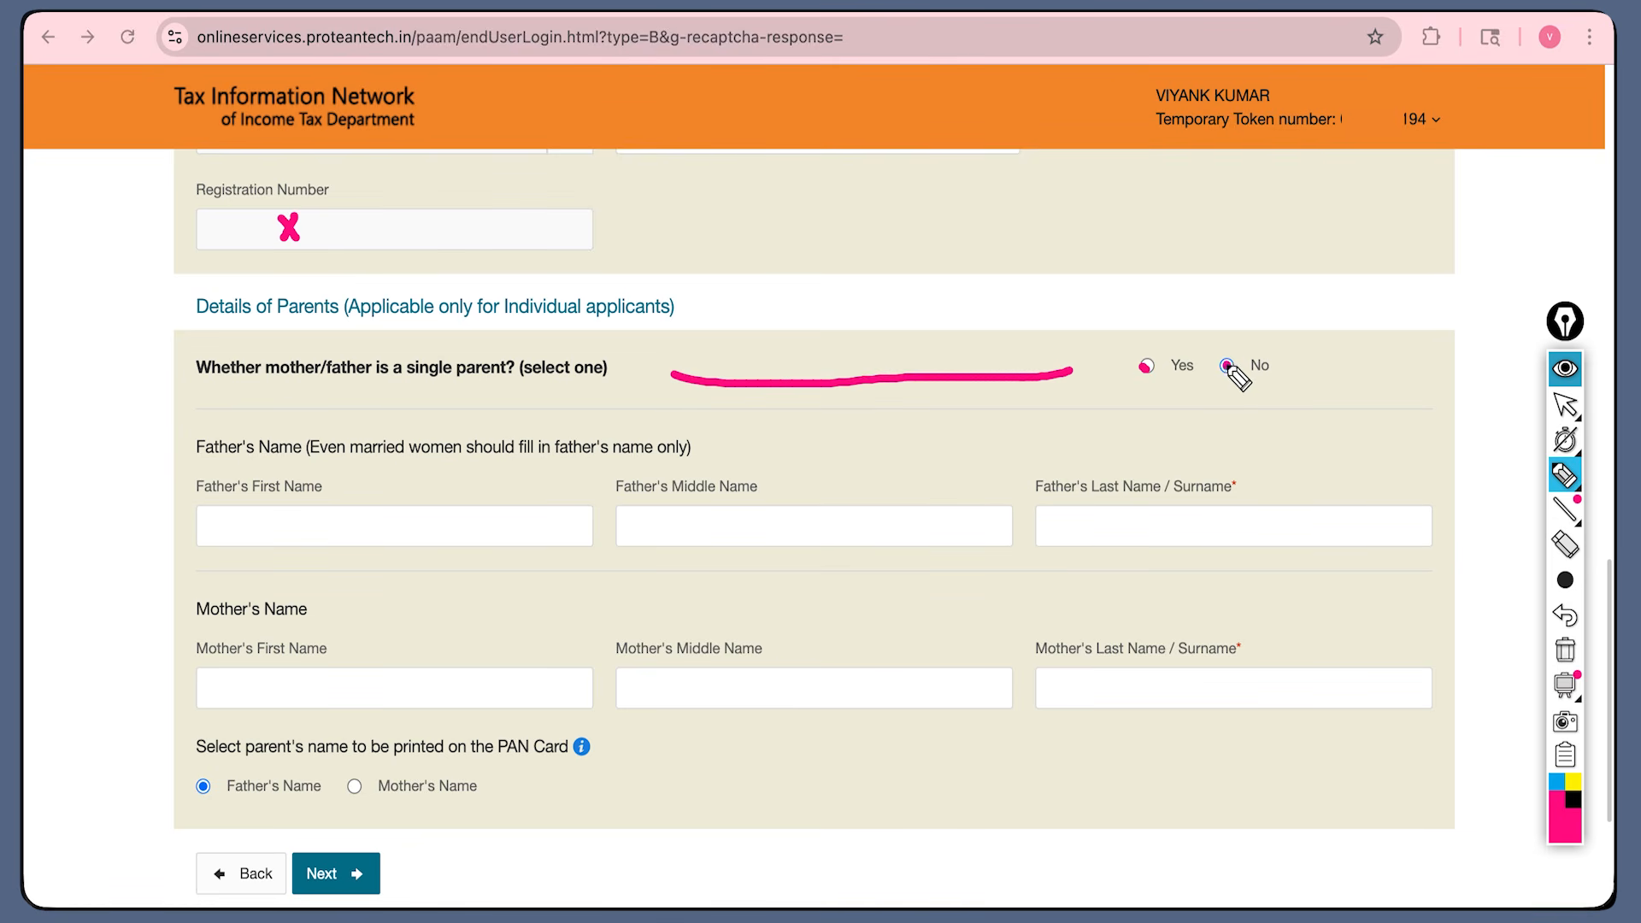
pyautogui.click(1565, 650)
# - Underline the father's and mother's first, middle and last name fields in pink
pyautogui.moveTo(344, 470); pyautogui.dragTo(374, 471)
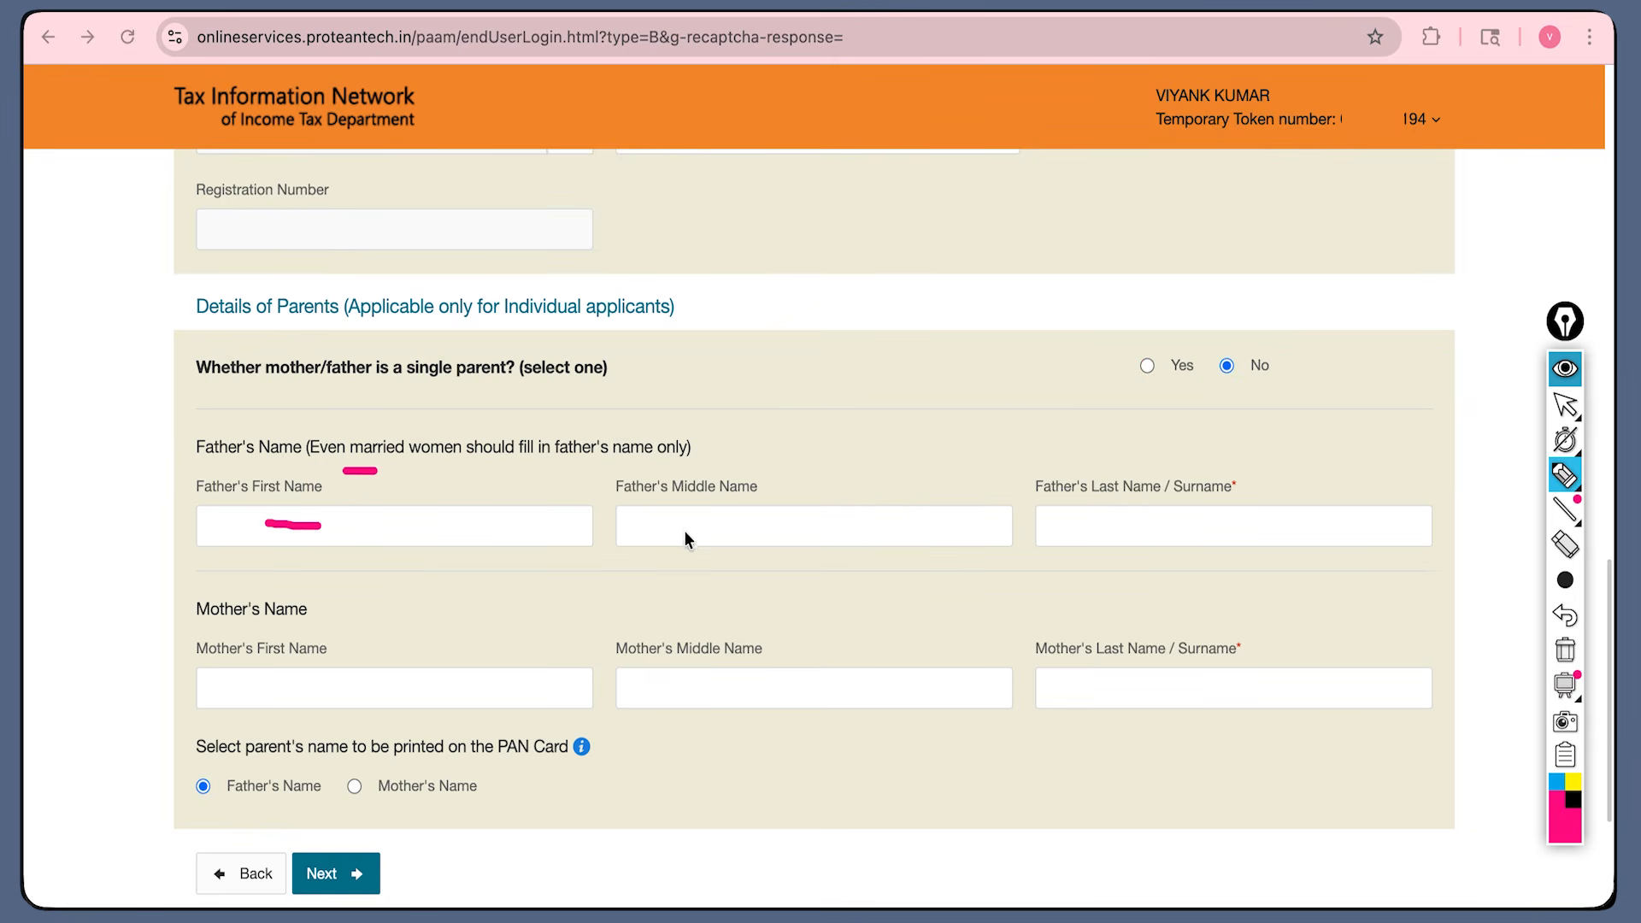
pyautogui.moveTo(687, 530); pyautogui.dragTo(739, 529)
pyautogui.moveTo(1222, 518); pyautogui.dragTo(1238, 515)
pyautogui.moveTo(255, 519); pyautogui.dragTo(296, 520)
pyautogui.moveTo(234, 681); pyautogui.dragTo(284, 683)
pyautogui.moveTo(647, 686); pyautogui.dragTo(696, 681)
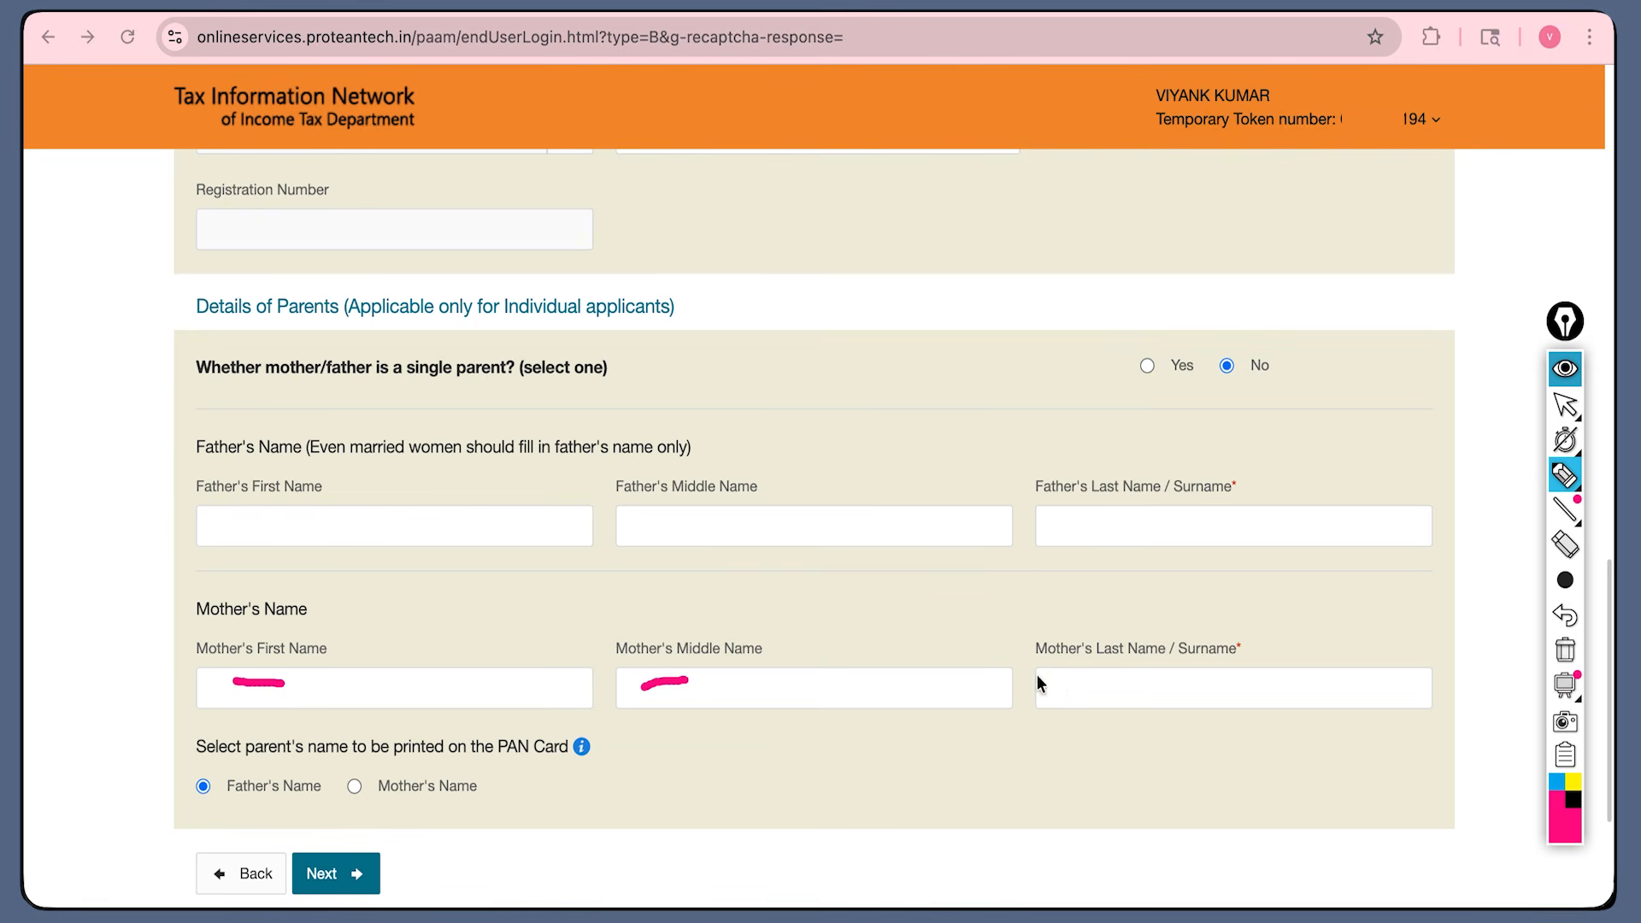
pyautogui.moveTo(1064, 681); pyautogui.dragTo(1093, 683)
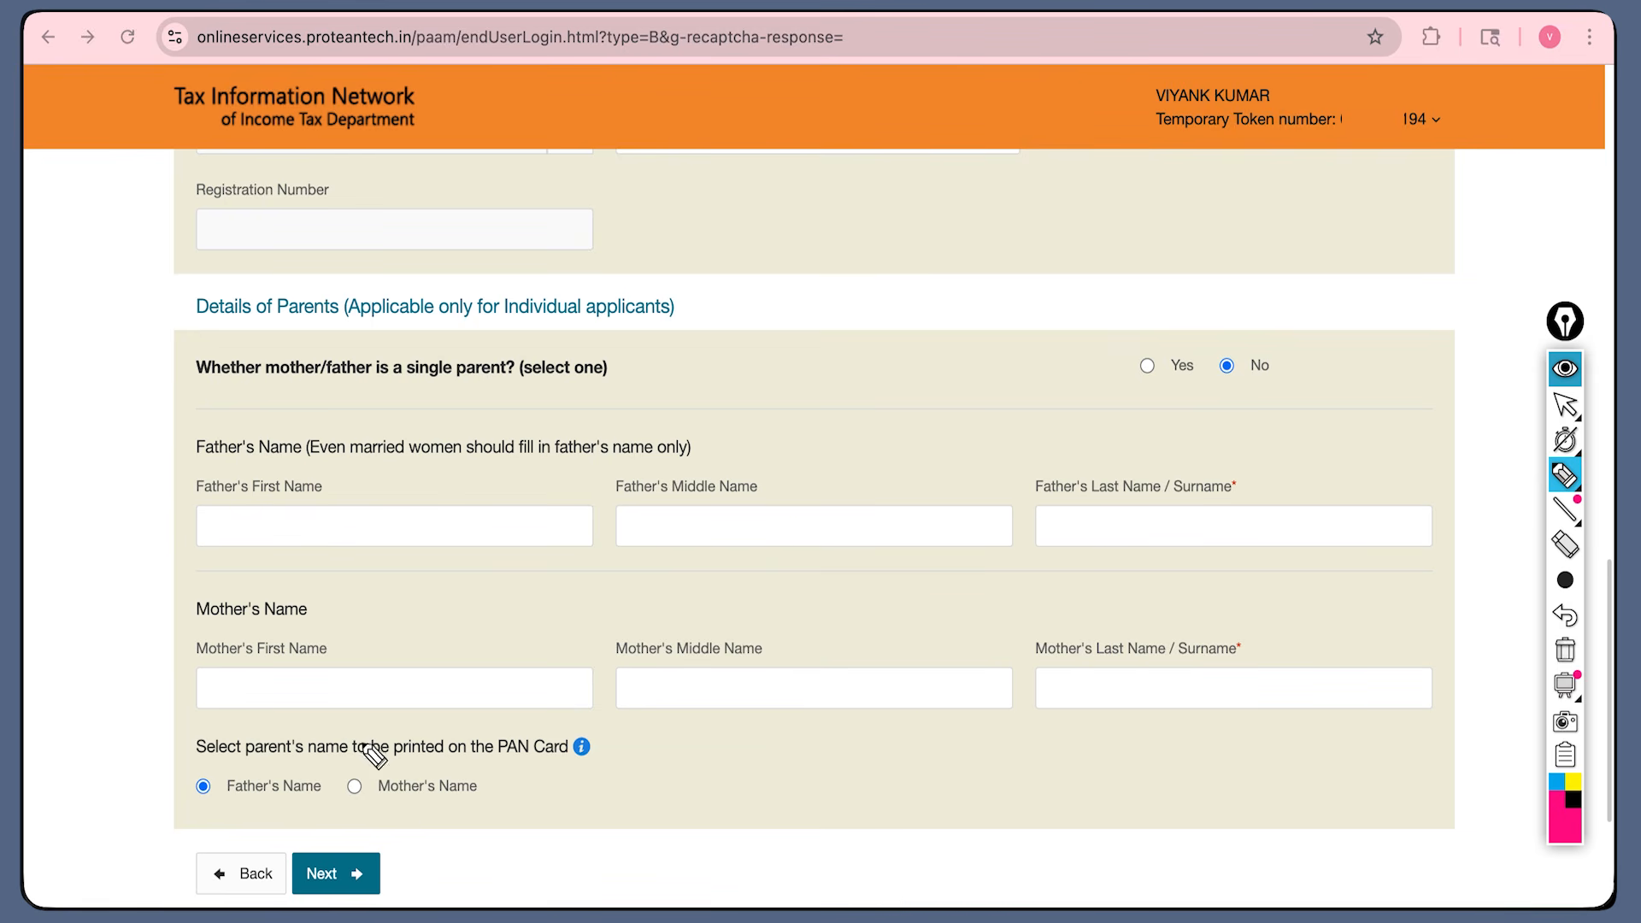
# - Underline the question about the parent's name printed on the PAN Card and its two options, and clear the marks
pyautogui.moveTo(301, 757); pyautogui.dragTo(379, 762)
pyautogui.moveTo(210, 804); pyautogui.dragTo(224, 801)
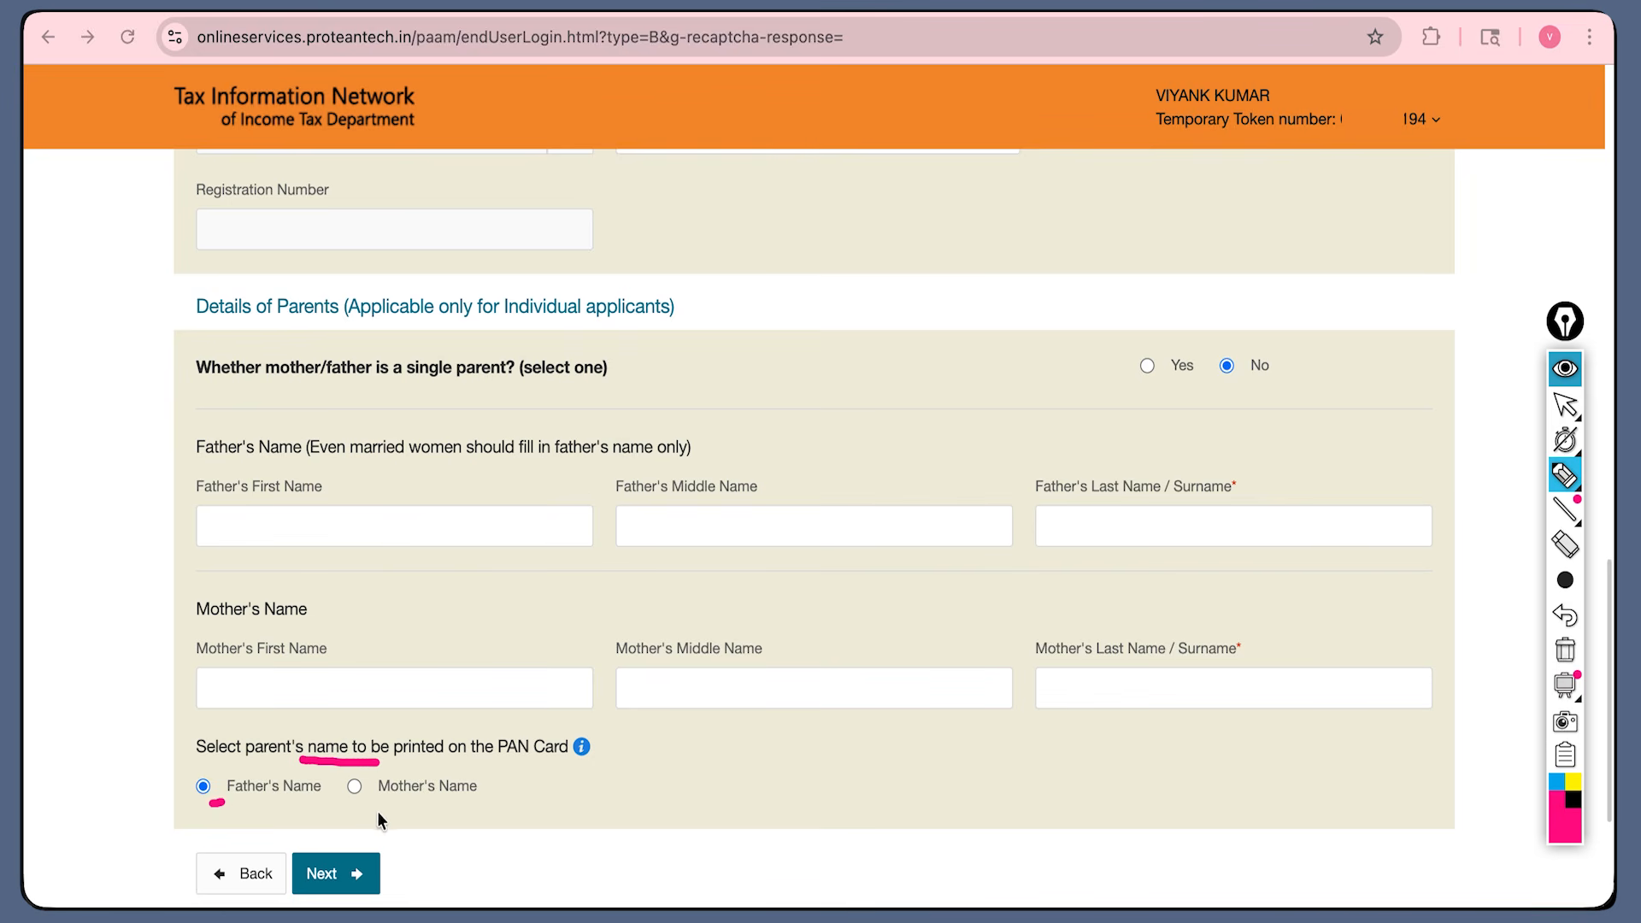
pyautogui.moveTo(377, 808); pyautogui.dragTo(408, 803)
pyautogui.moveTo(193, 770)
pyautogui.mouseDown()
pyautogui.moveTo(182, 790)
pyautogui.moveTo(213, 800)
pyautogui.moveTo(196, 764)
pyautogui.moveTo(221, 766)
pyautogui.mouseUp()
pyautogui.hotkey('ctrl', 'shift', '1')
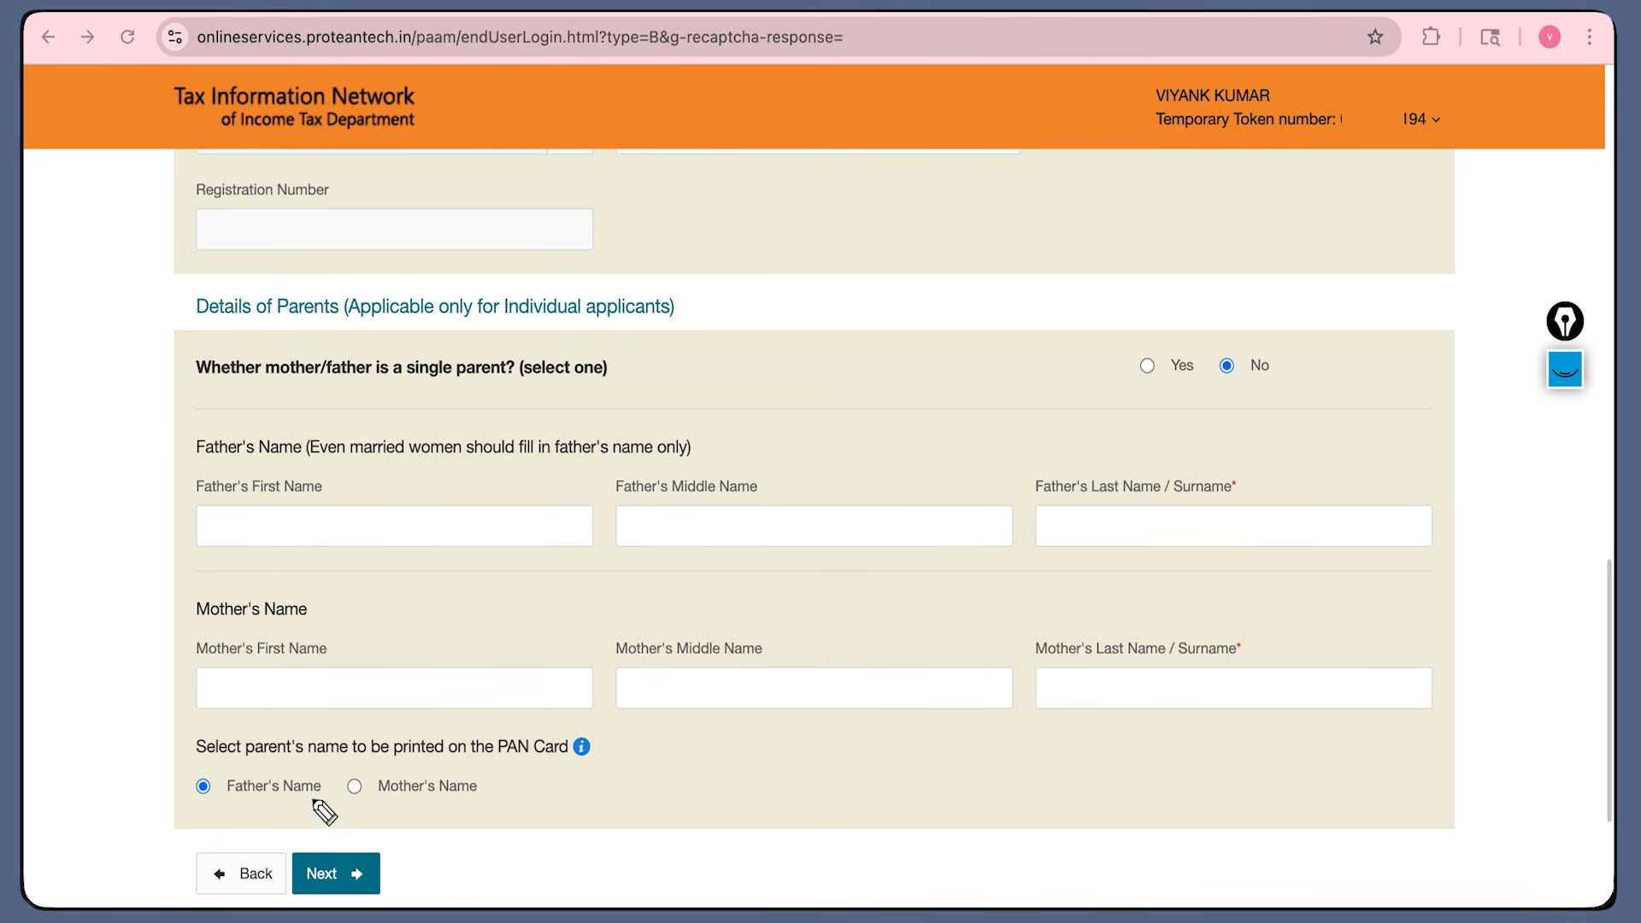
# - Continue to the Contact & other details stage, acknowledging its alert, and save the application as a draft
pyautogui.click(332, 872)
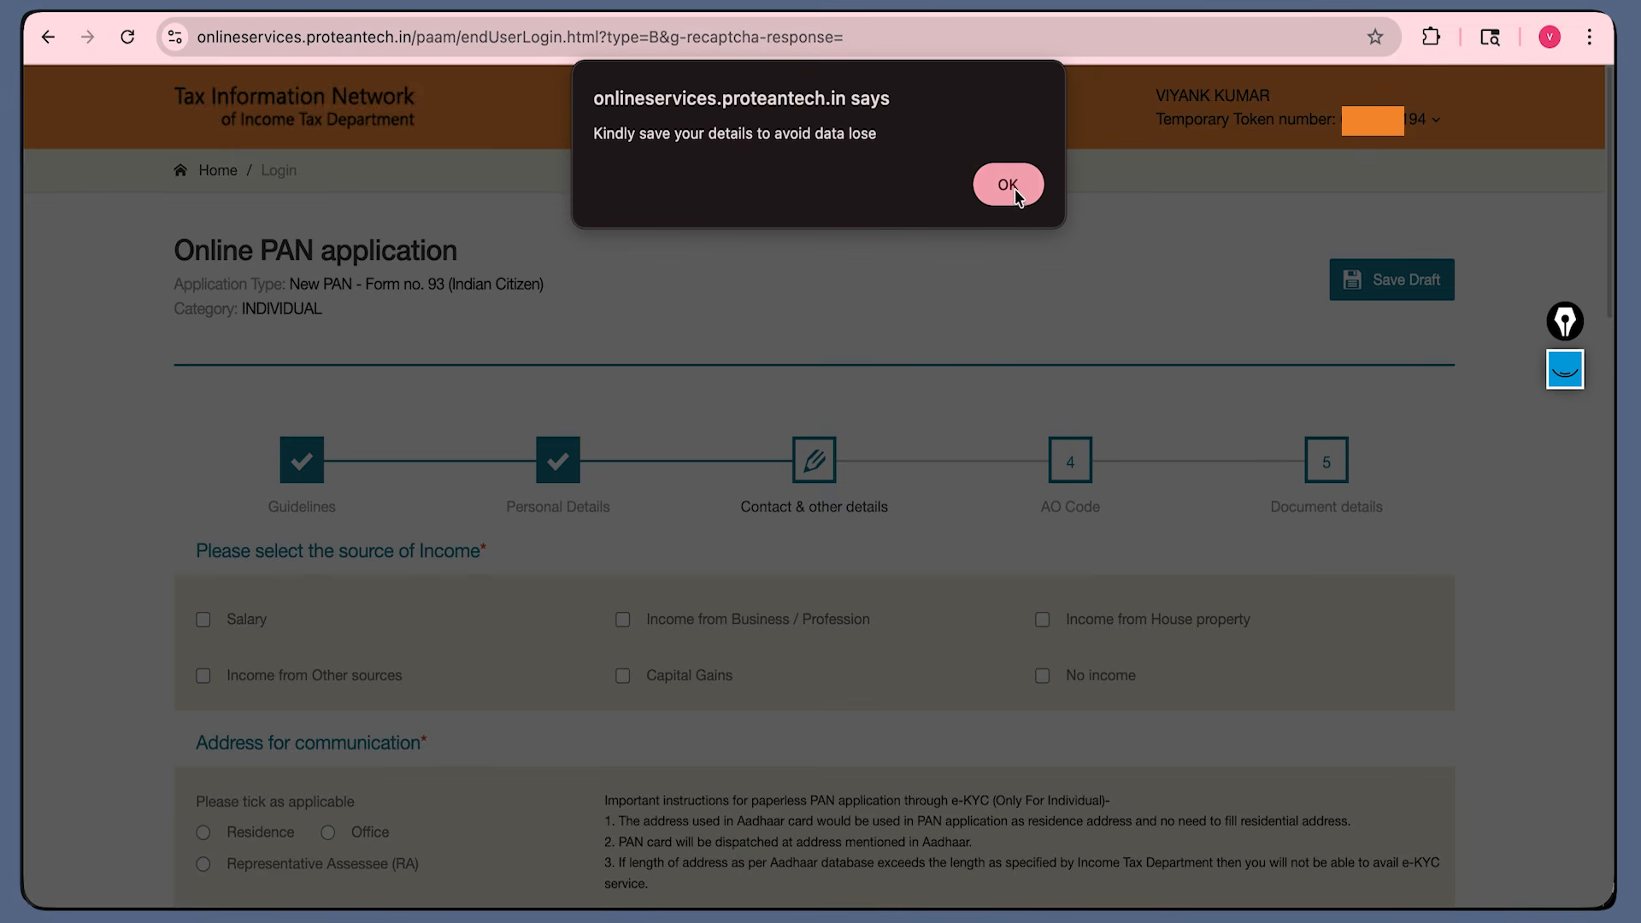
pyautogui.tripleClick(671, 139)
pyautogui.tripleClick(672, 139)
pyautogui.doubleClick(672, 139)
pyautogui.tripleClick(672, 139)
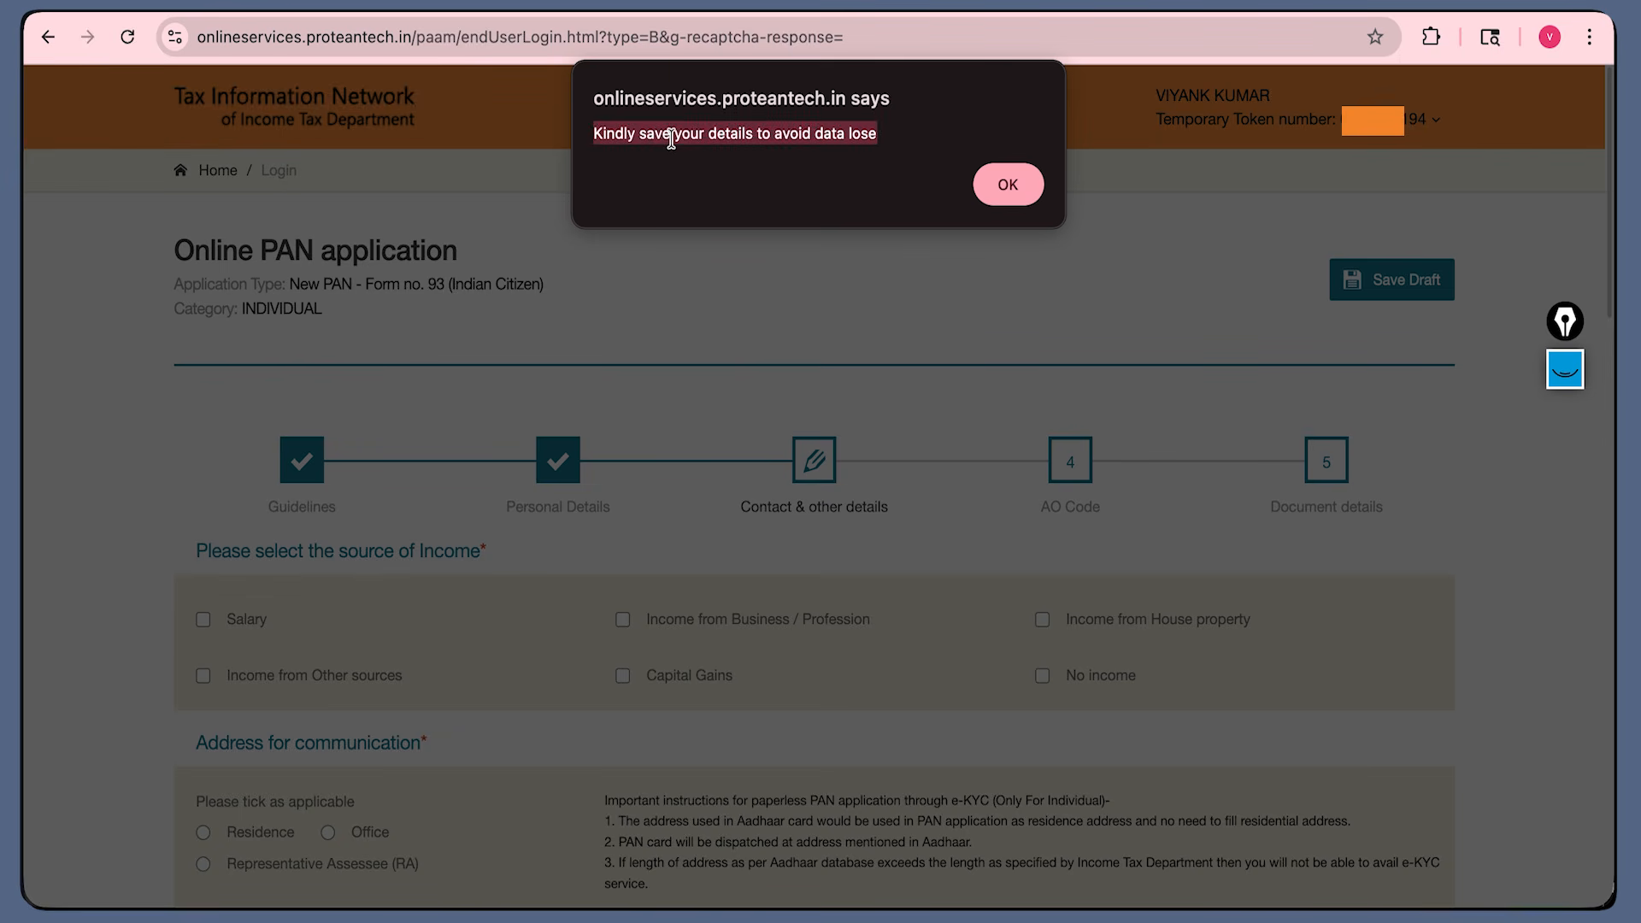
pyautogui.doubleClick(672, 138)
pyautogui.click(1023, 182)
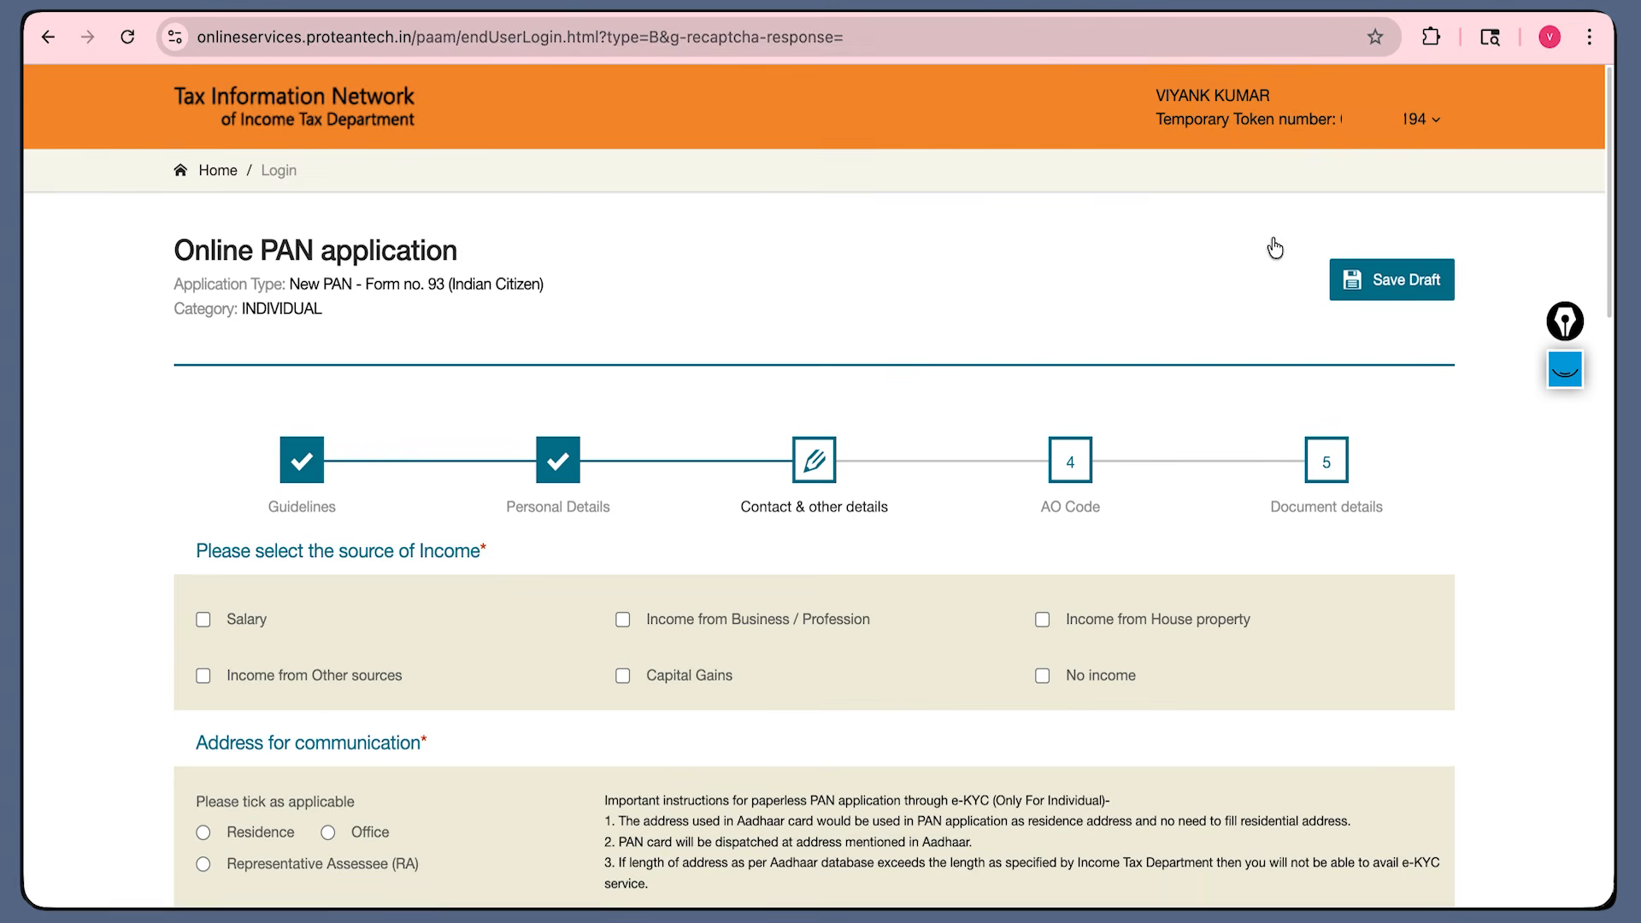
pyautogui.click(1355, 278)
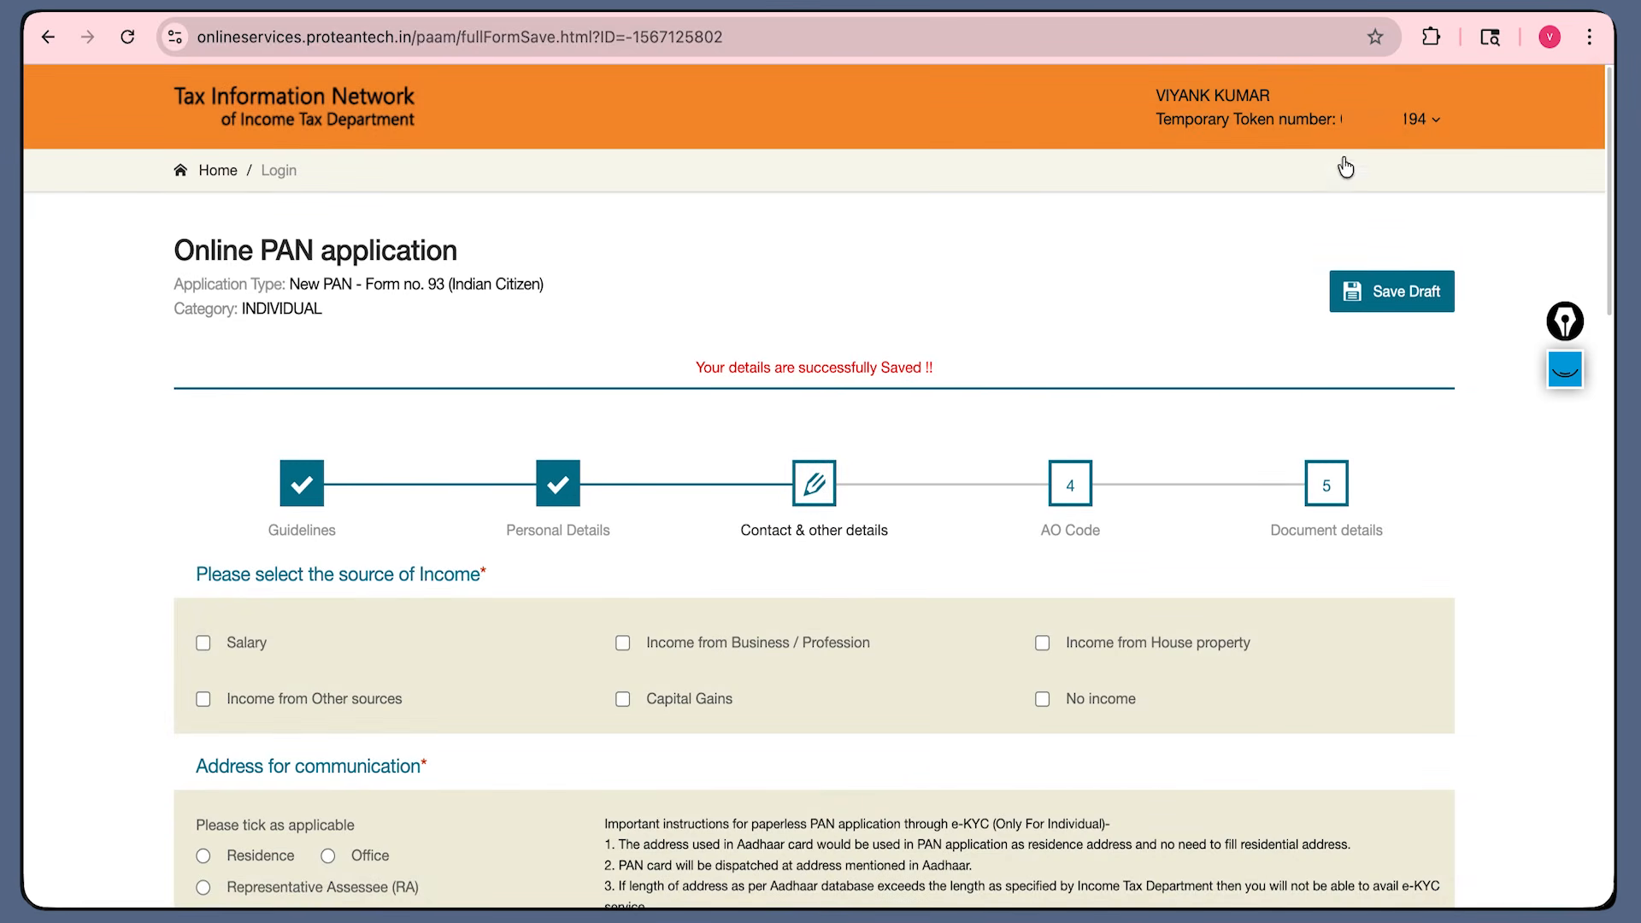
# - Underline the source of income section with the pen and select No income as the source
pyautogui.scroll(-2, 1474, 342)
pyautogui.scroll(-2, 1465, 408)
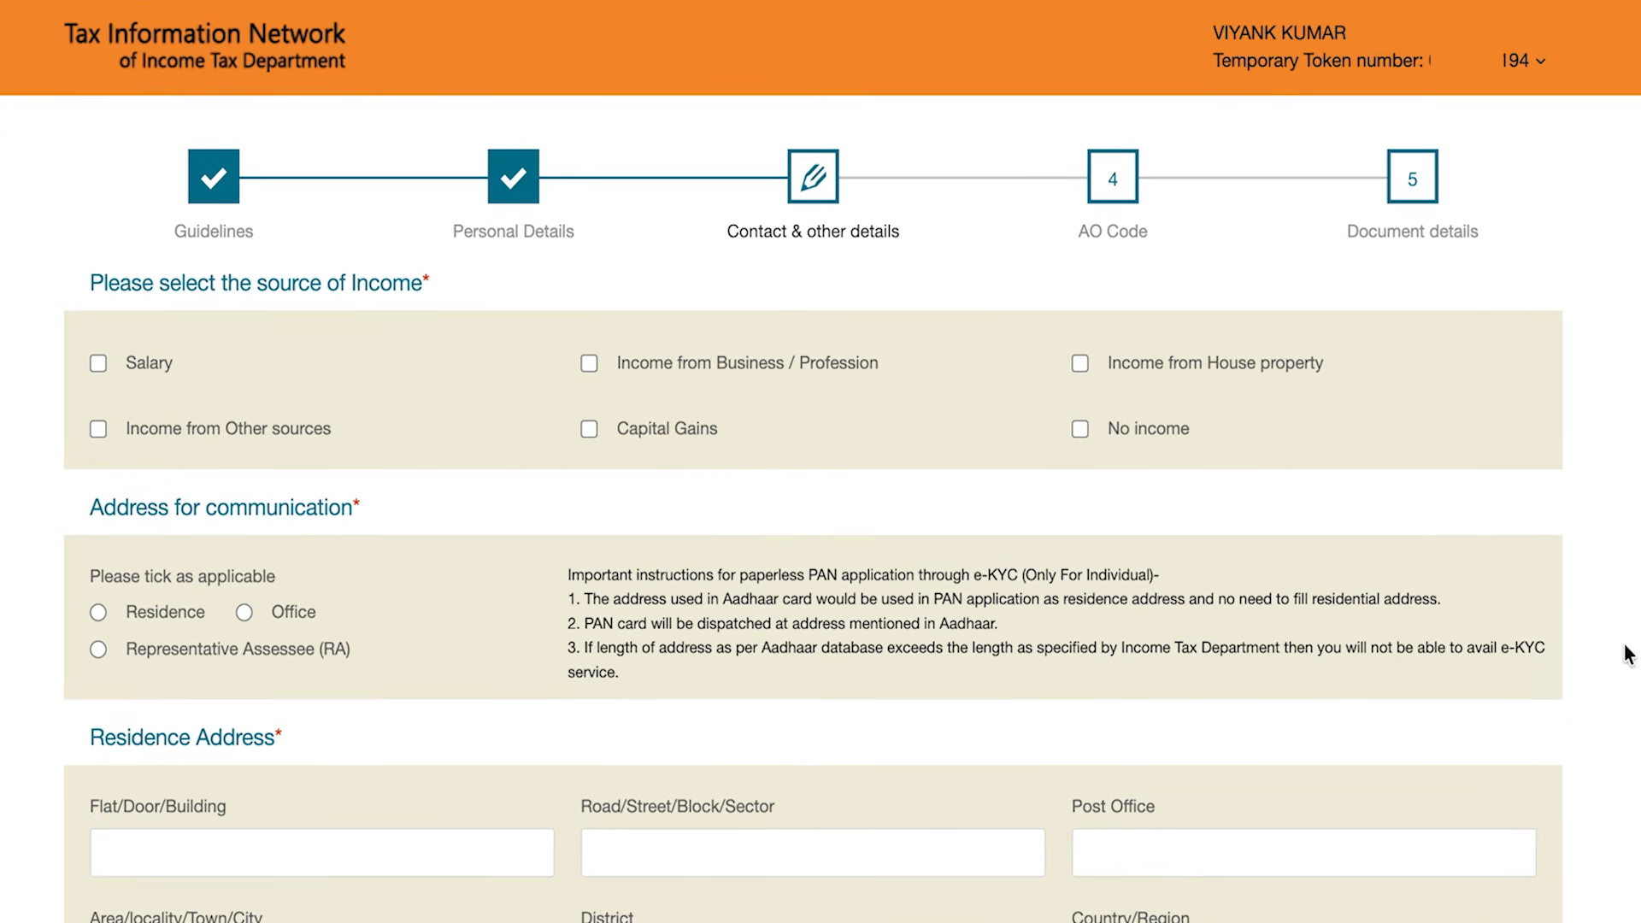
pyautogui.moveTo(114, 301); pyautogui.dragTo(386, 299)
pyautogui.moveTo(1096, 412)
pyautogui.mouseDown()
pyautogui.moveTo(1064, 432)
pyautogui.moveTo(1094, 438)
pyautogui.moveTo(1114, 408)
pyautogui.moveTo(1105, 423)
pyautogui.mouseUp()
pyautogui.click(1079, 428)
# - Highlight the Address for communication heading and choose Residence as the communication address
pyautogui.scroll(-4, 1080, 340)
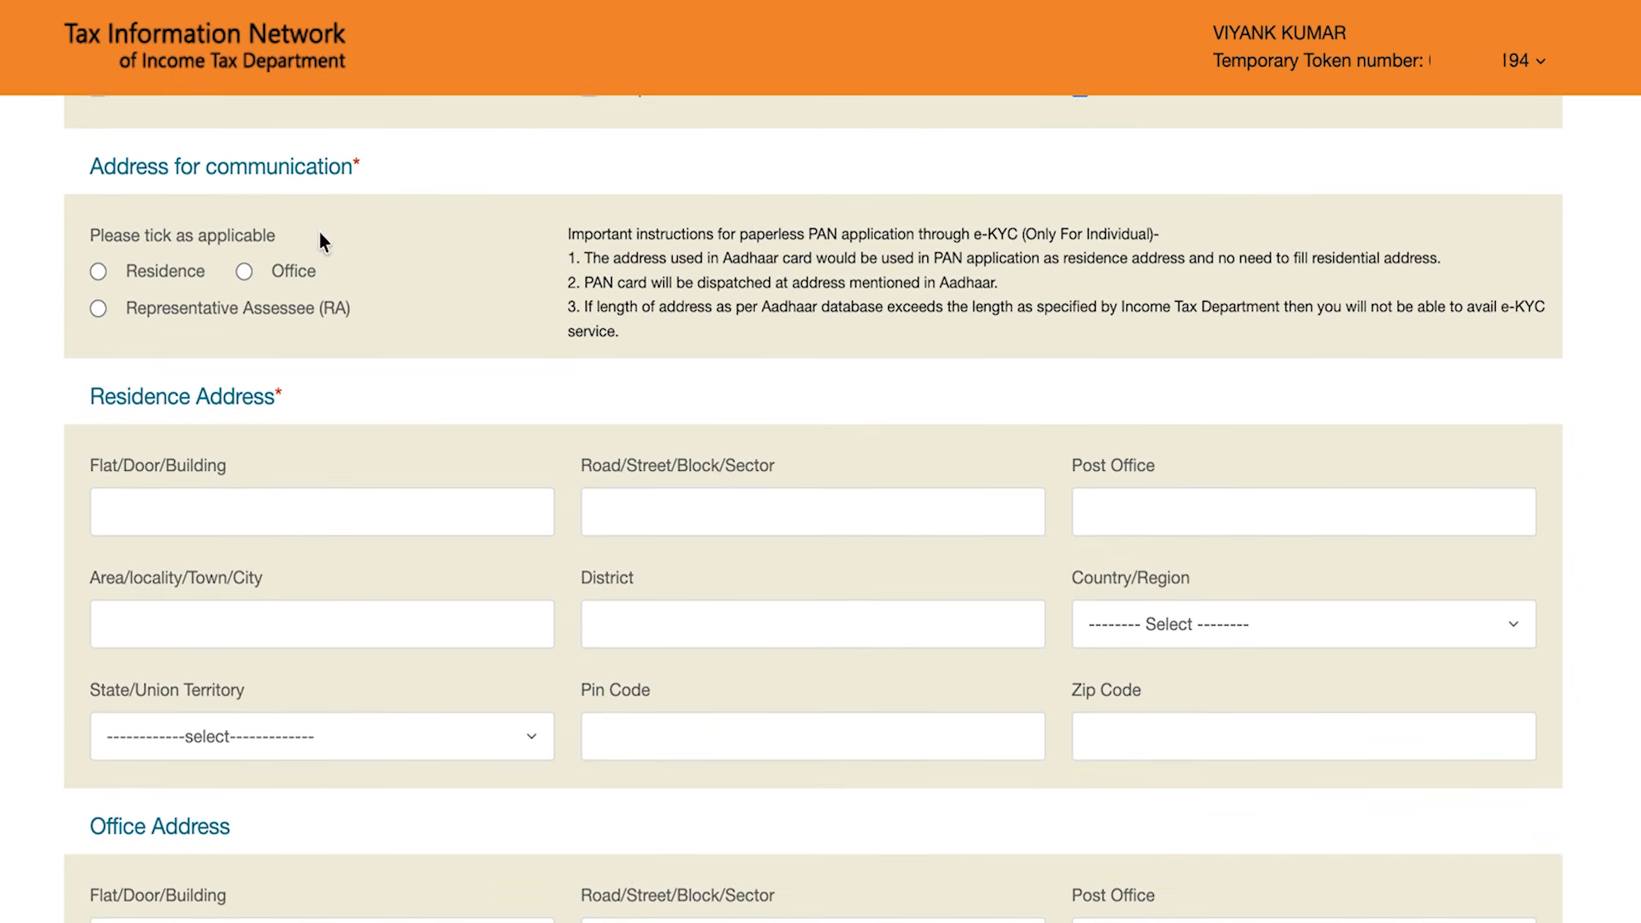
pyautogui.tripleClick(267, 175)
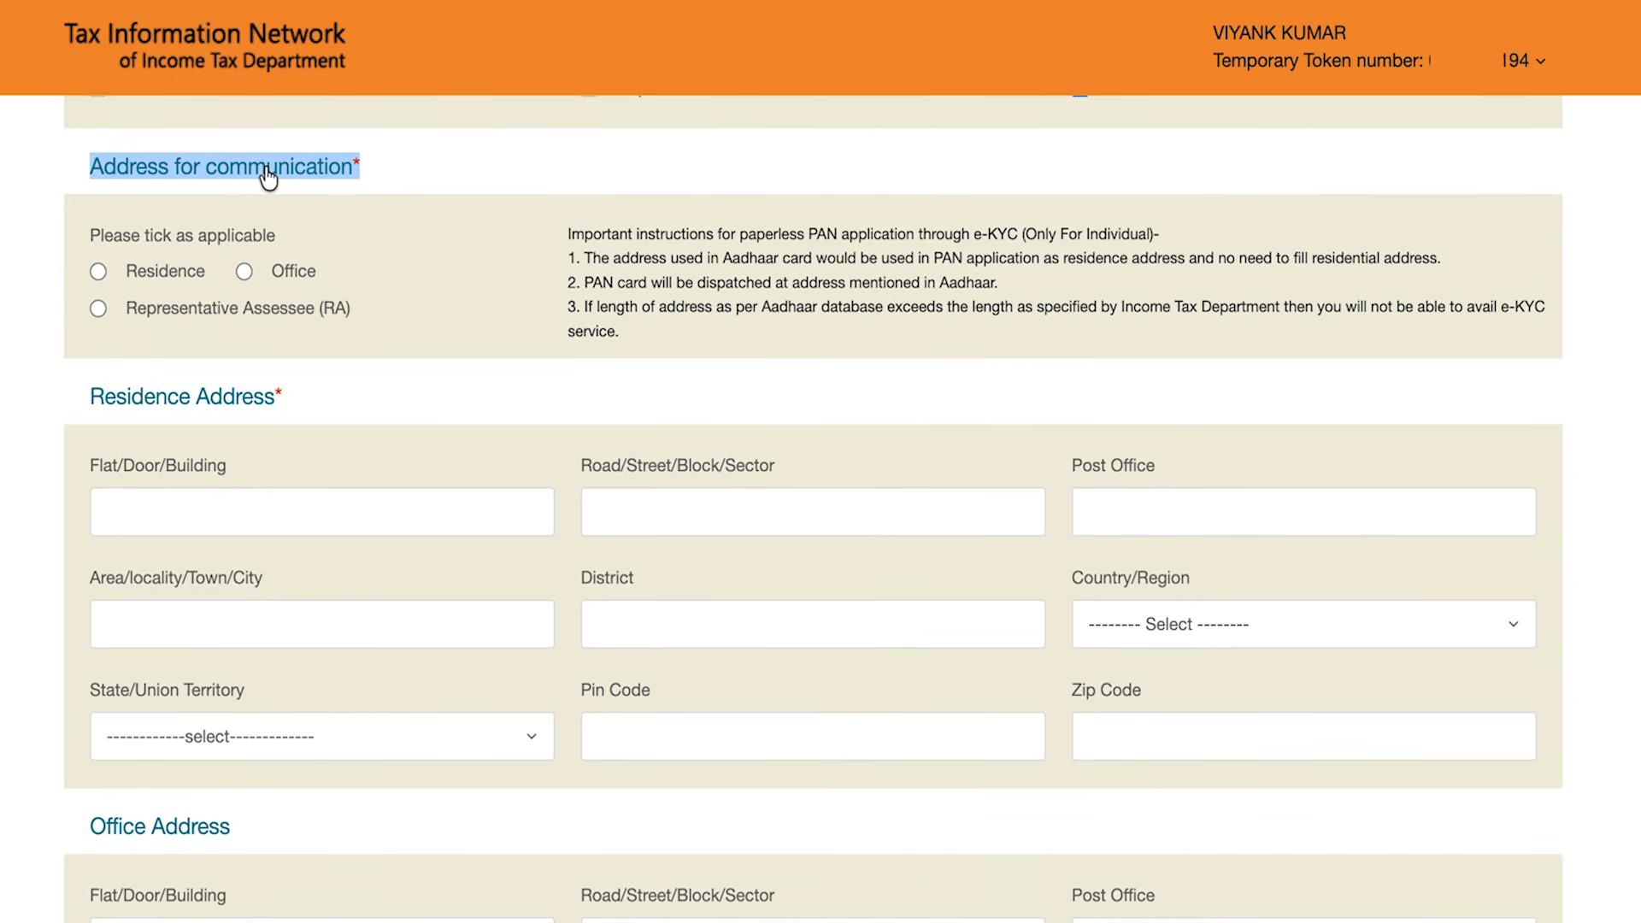
pyautogui.click(98, 272)
# - Go through the residence address fields from Flat/Door/Building to District without filling them in
pyautogui.scroll(-2, 136, 465)
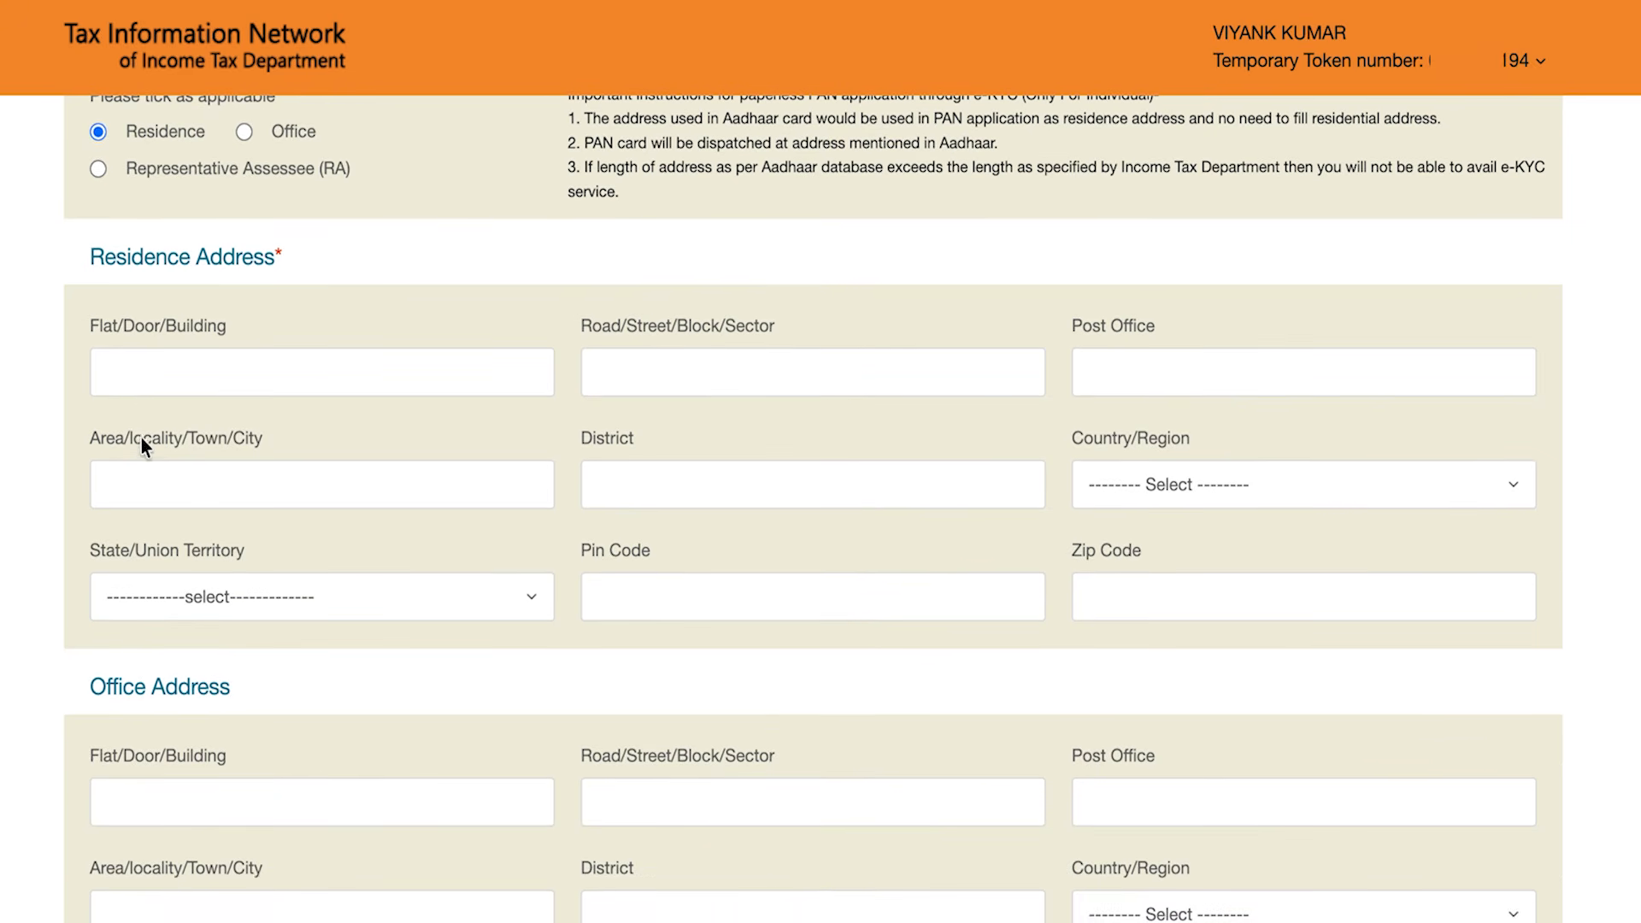
pyautogui.click(142, 382)
pyautogui.click(641, 366)
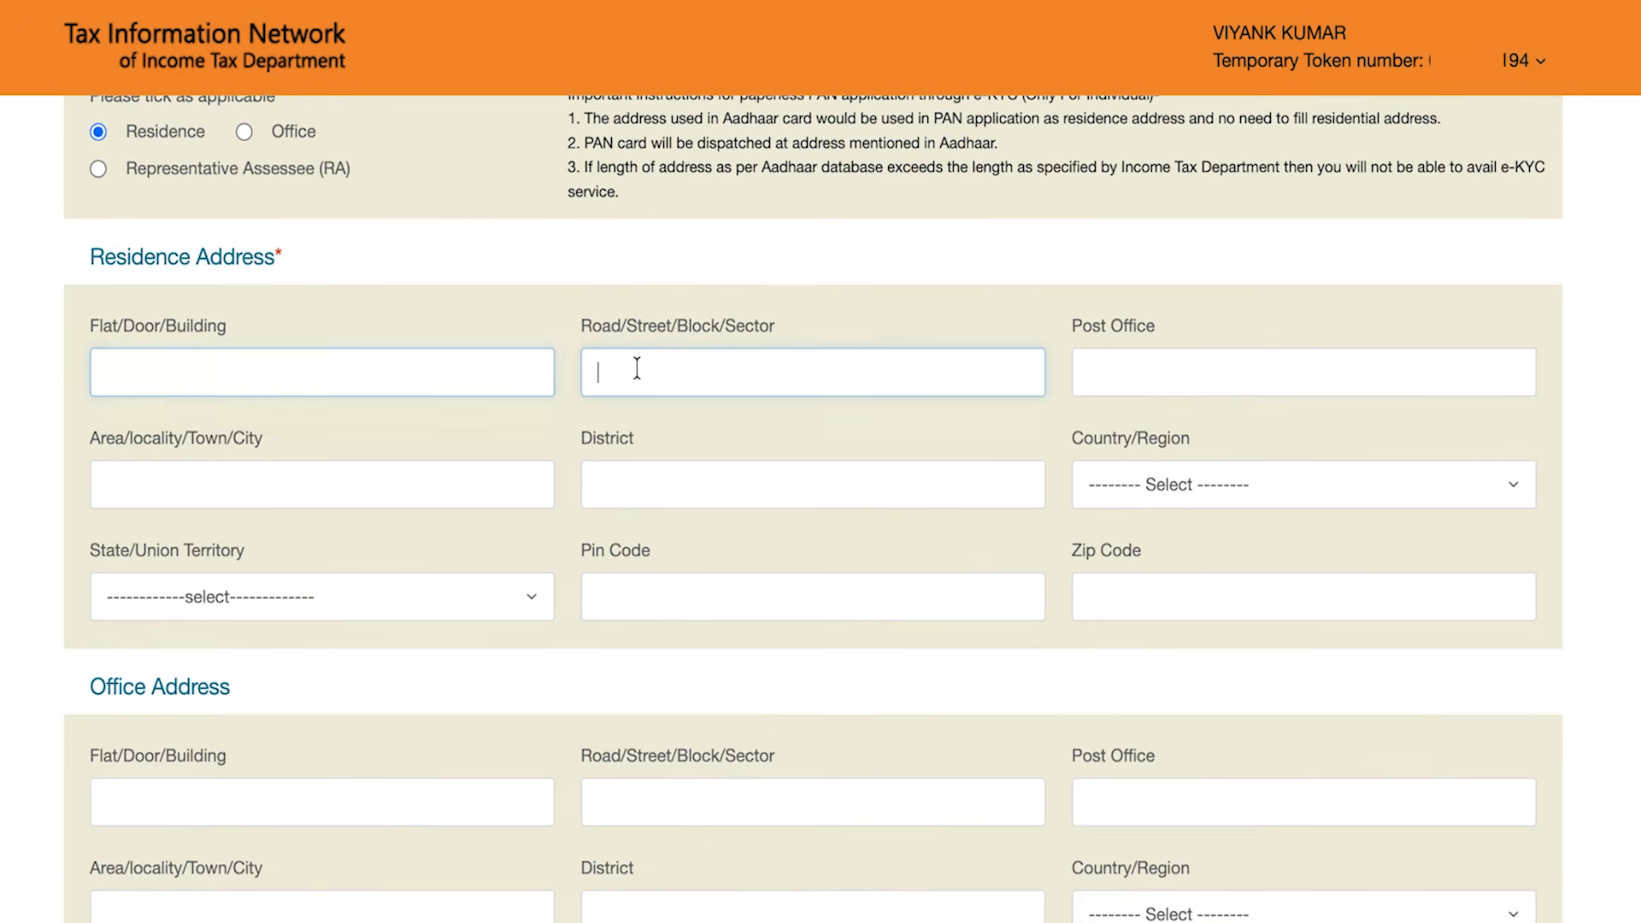
pyautogui.click(1141, 359)
pyautogui.click(323, 501)
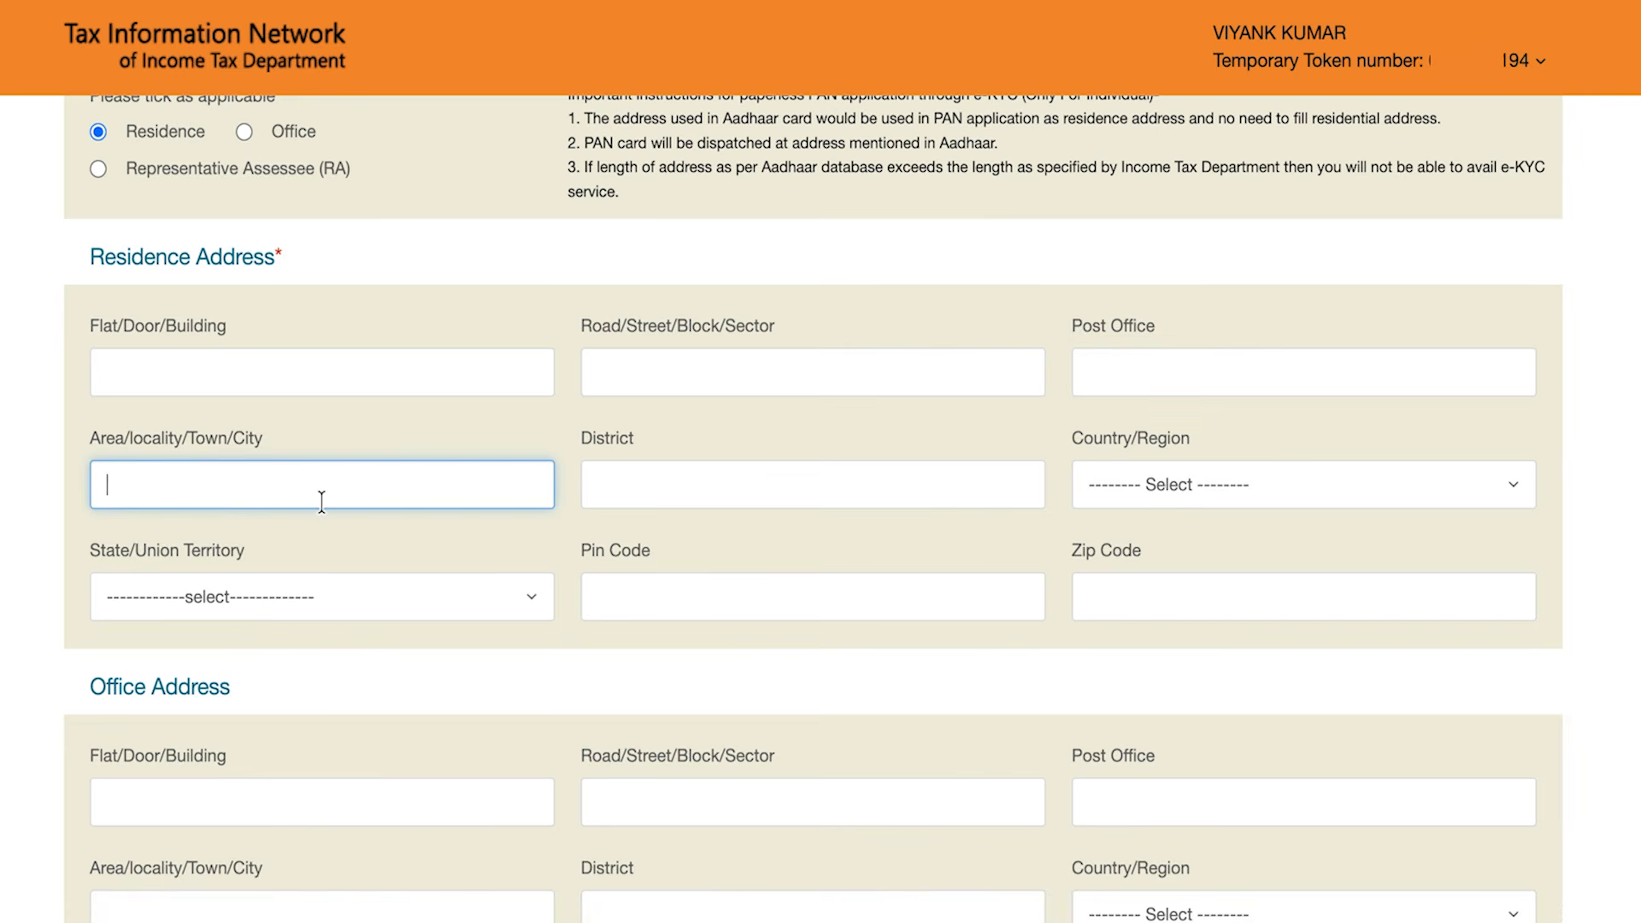
pyautogui.click(632, 470)
# - Set the residence country to INDIA and the state to PUNJAB, and activate the Pin Code field
pyautogui.click(1139, 496)
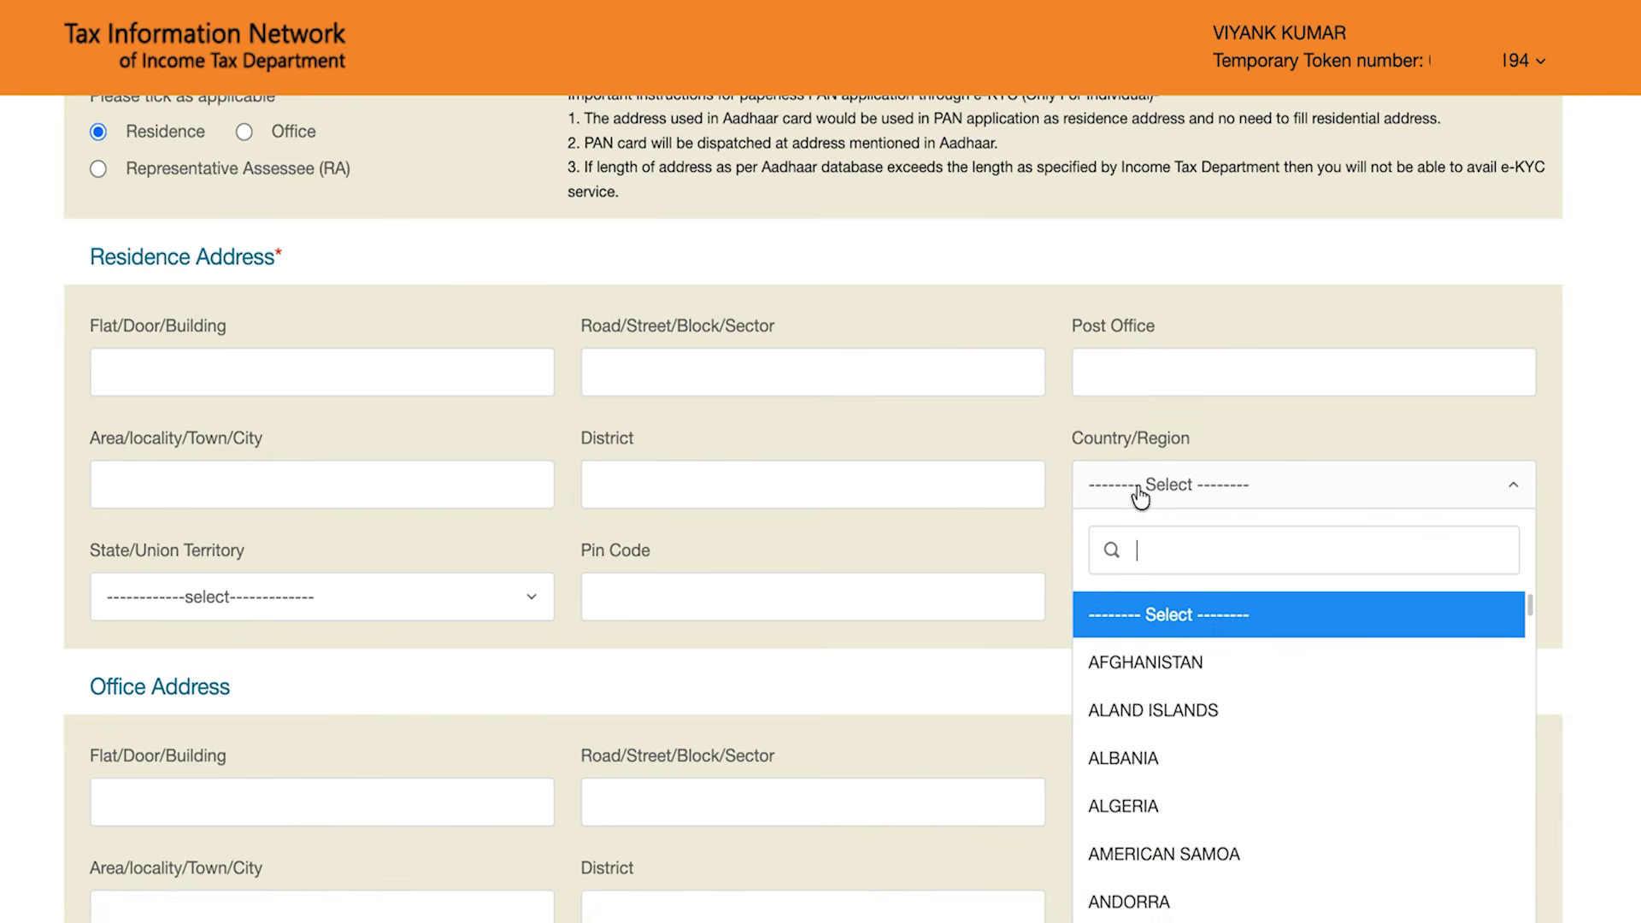
pyautogui.write('in')
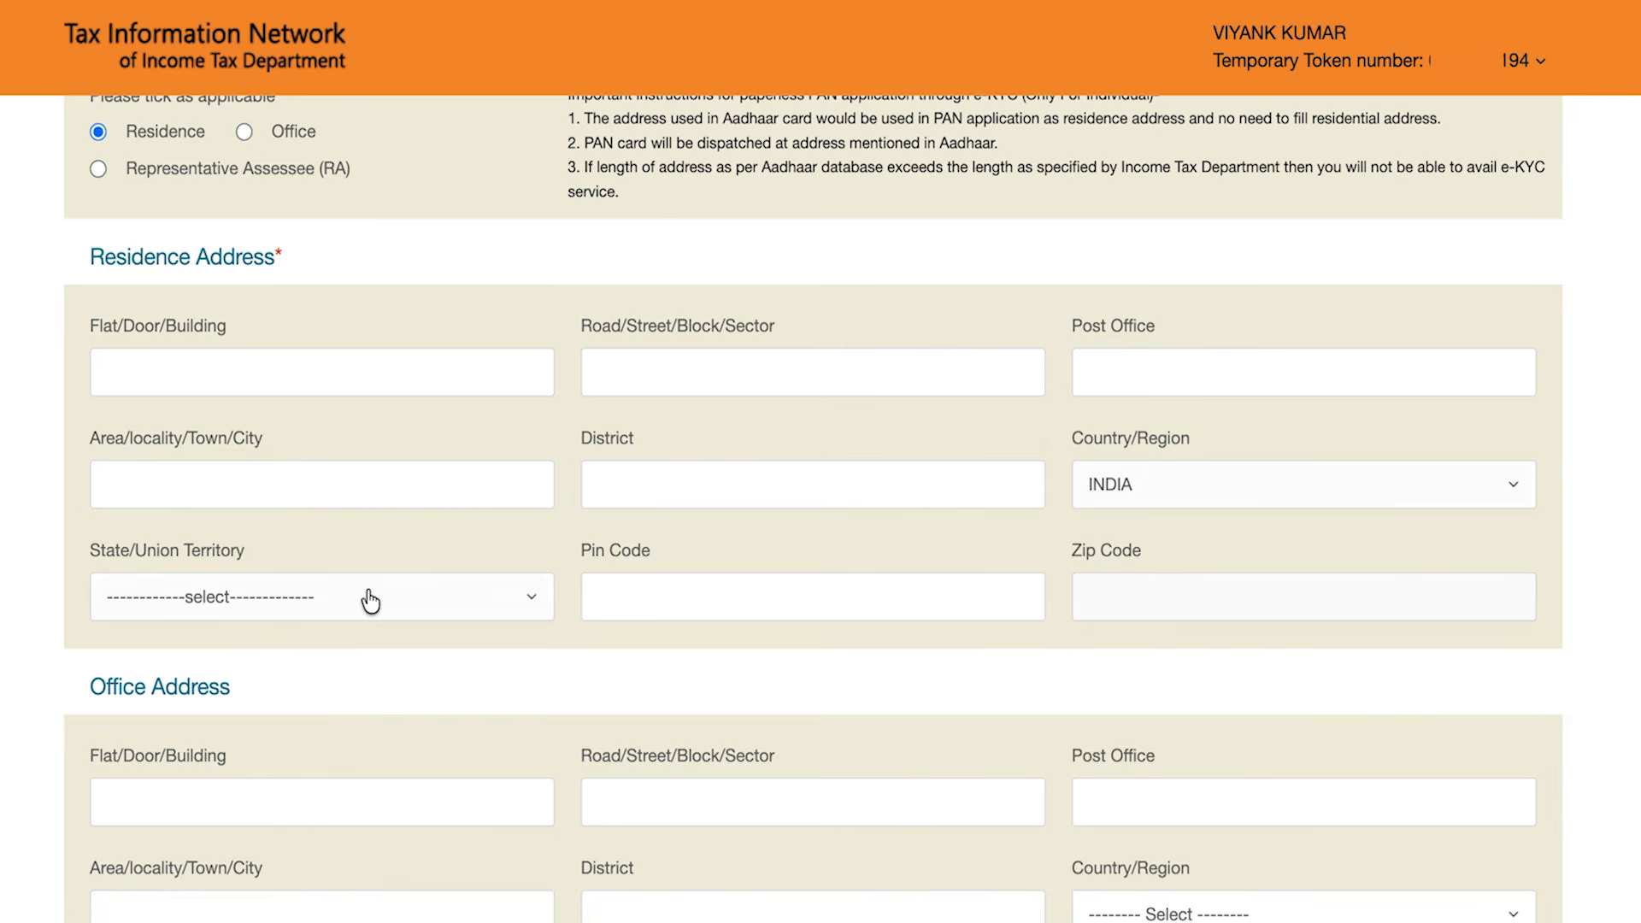
pyautogui.click(369, 599)
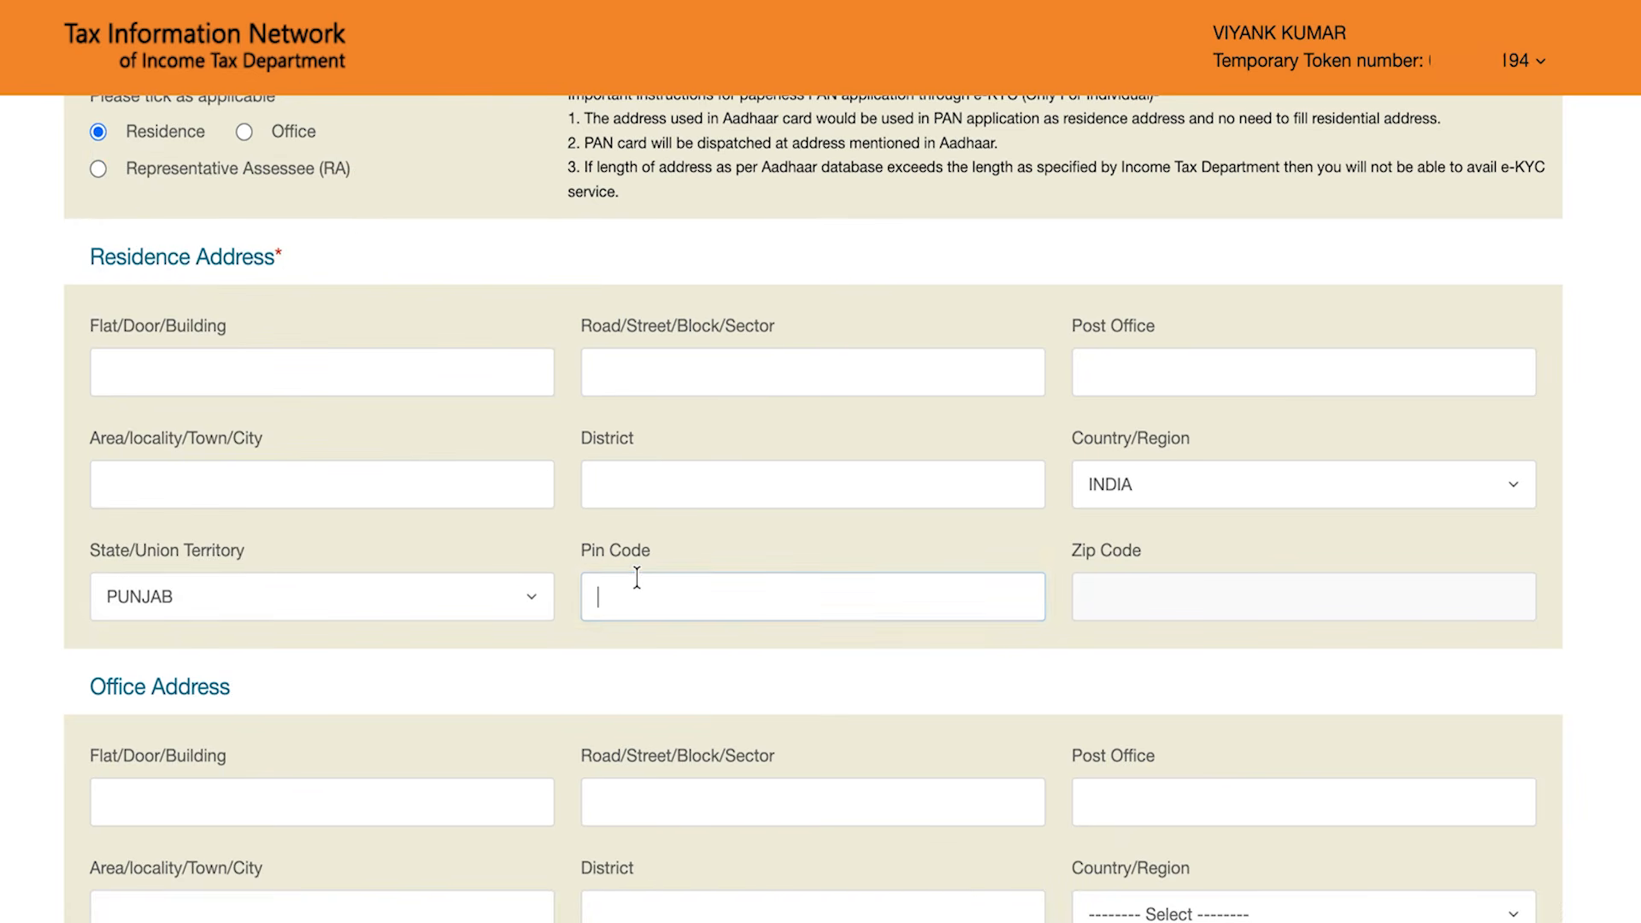
pyautogui.click(636, 577)
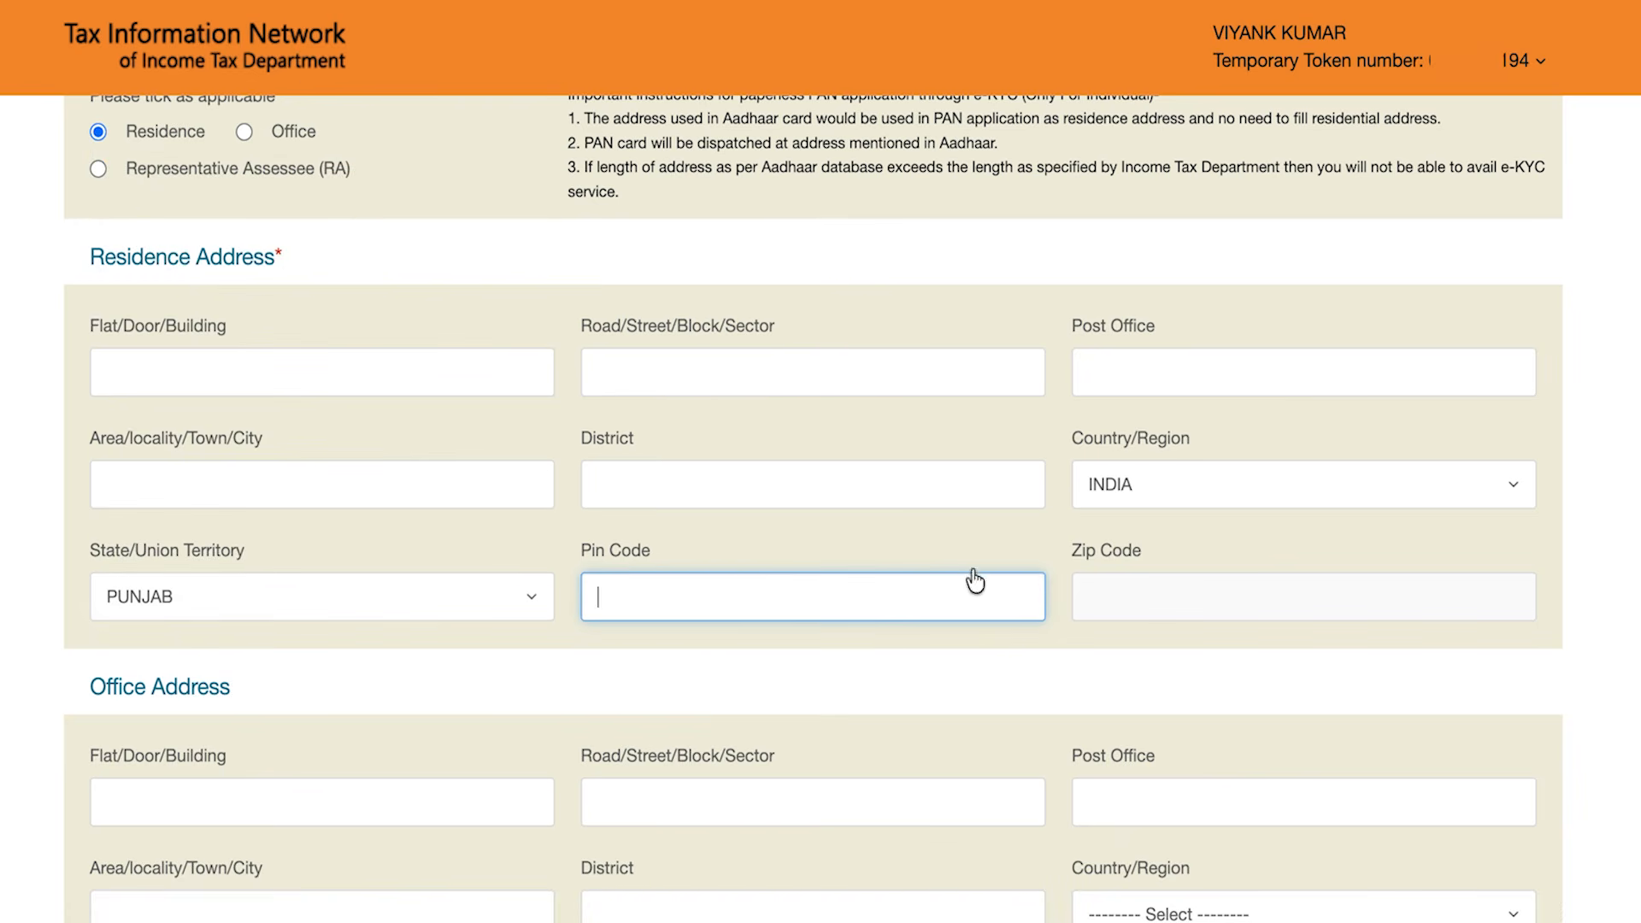
# - Skip the office address and set the telephone country code (ISD code) to INDIA (91)
pyautogui.scroll(-5, 1150, 571)
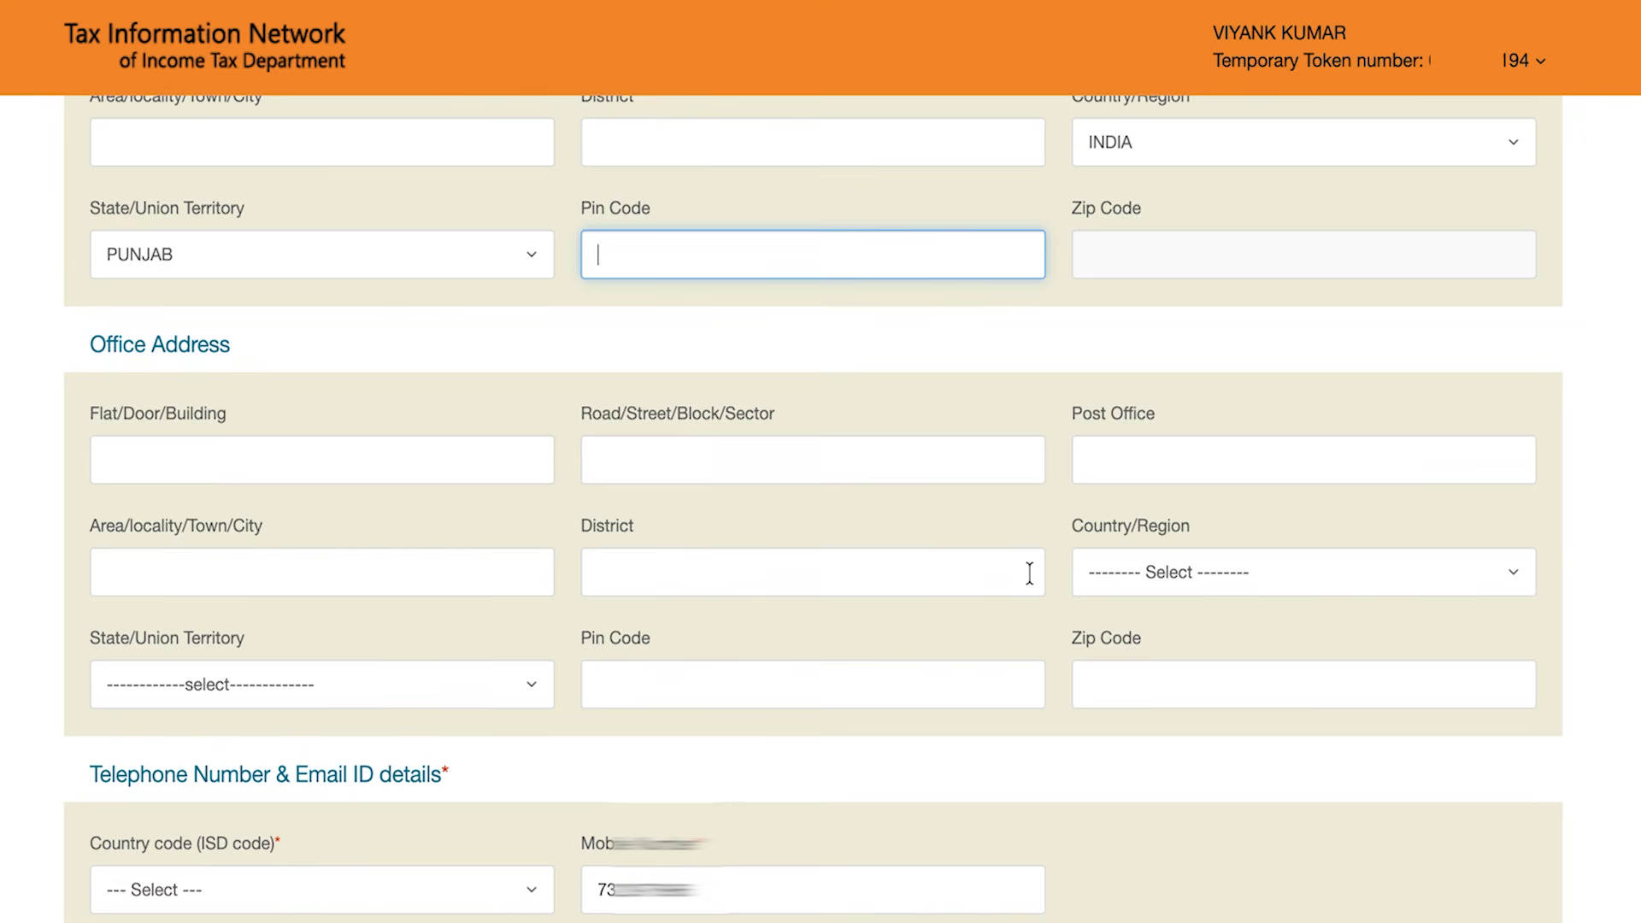
pyautogui.scroll(-8, 1030, 573)
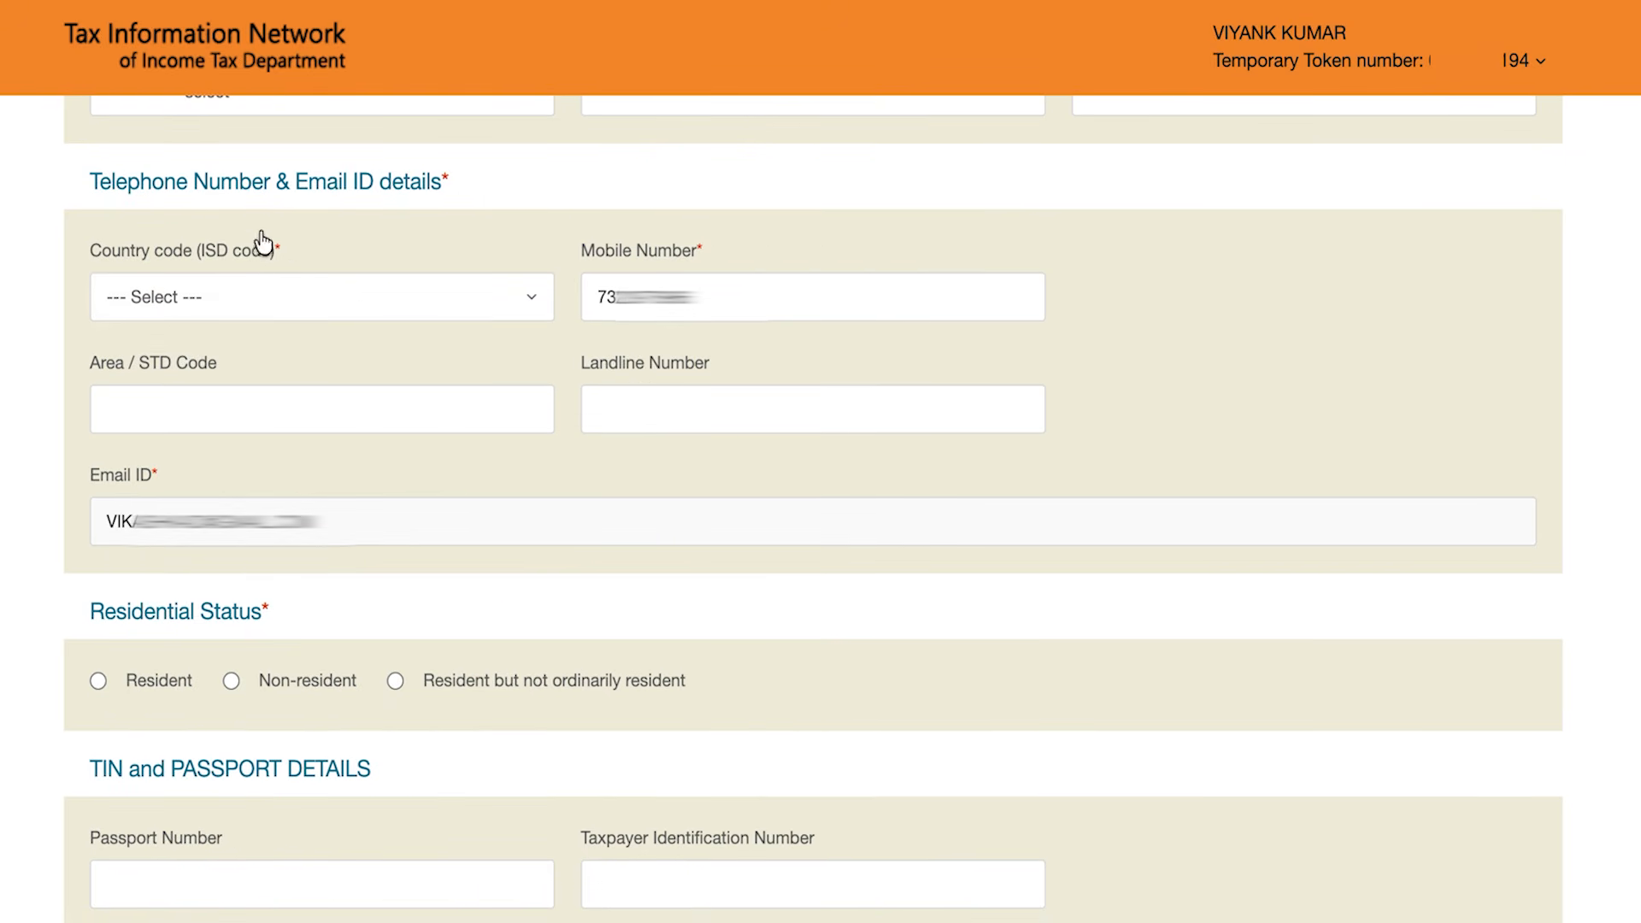
pyautogui.click(274, 293)
pyautogui.write('i')
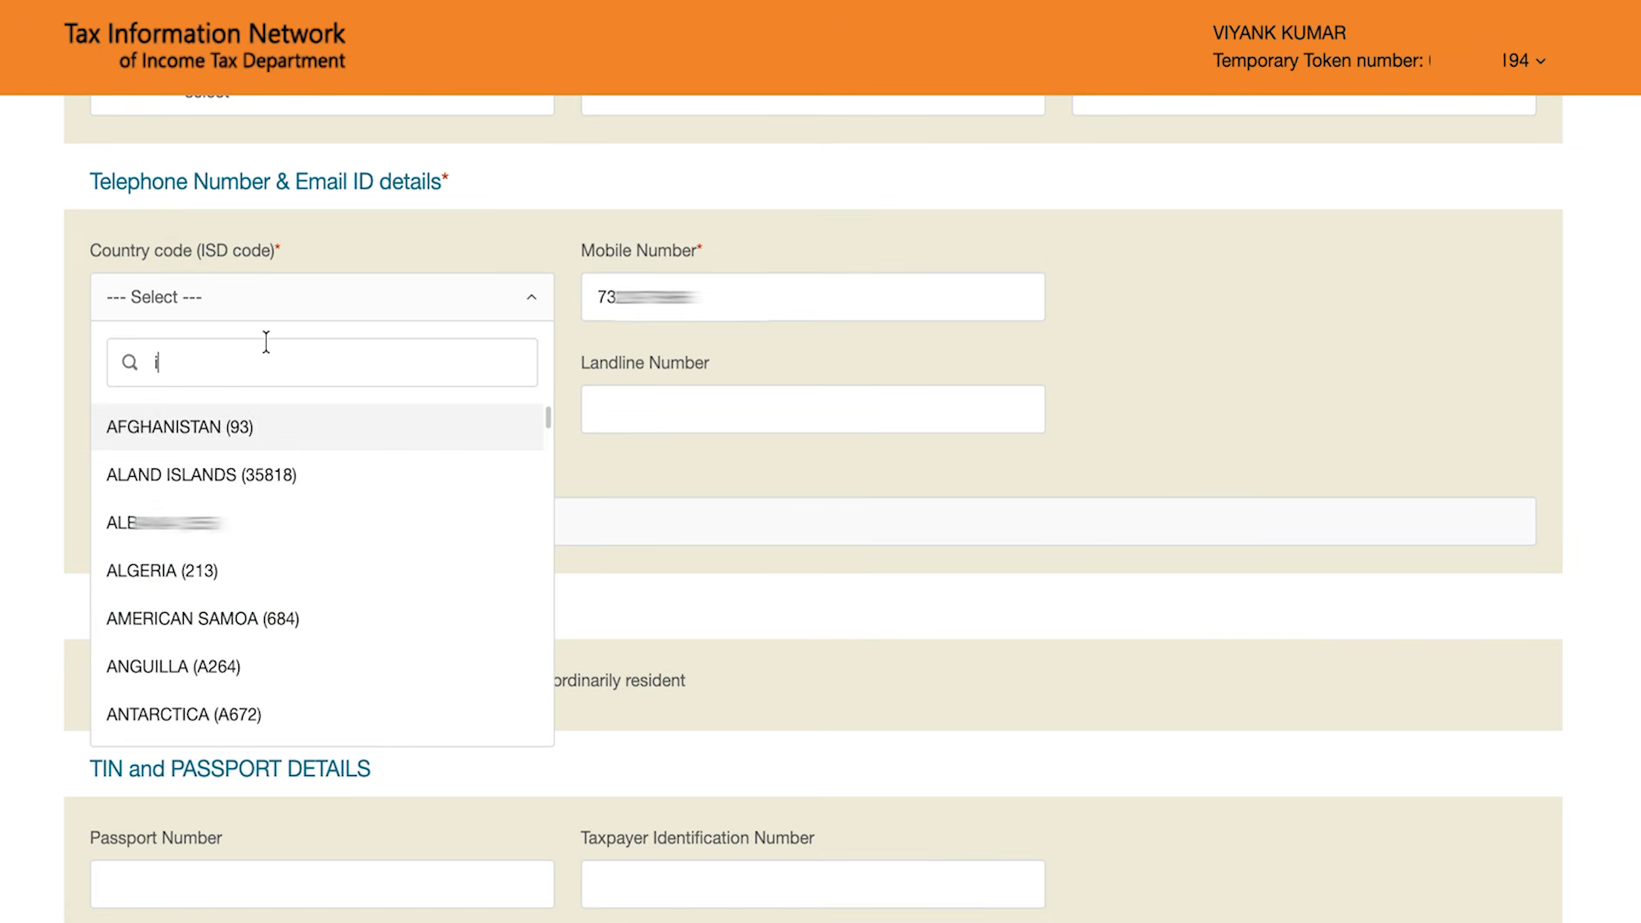
pyautogui.write('nd')
pyautogui.click(213, 473)
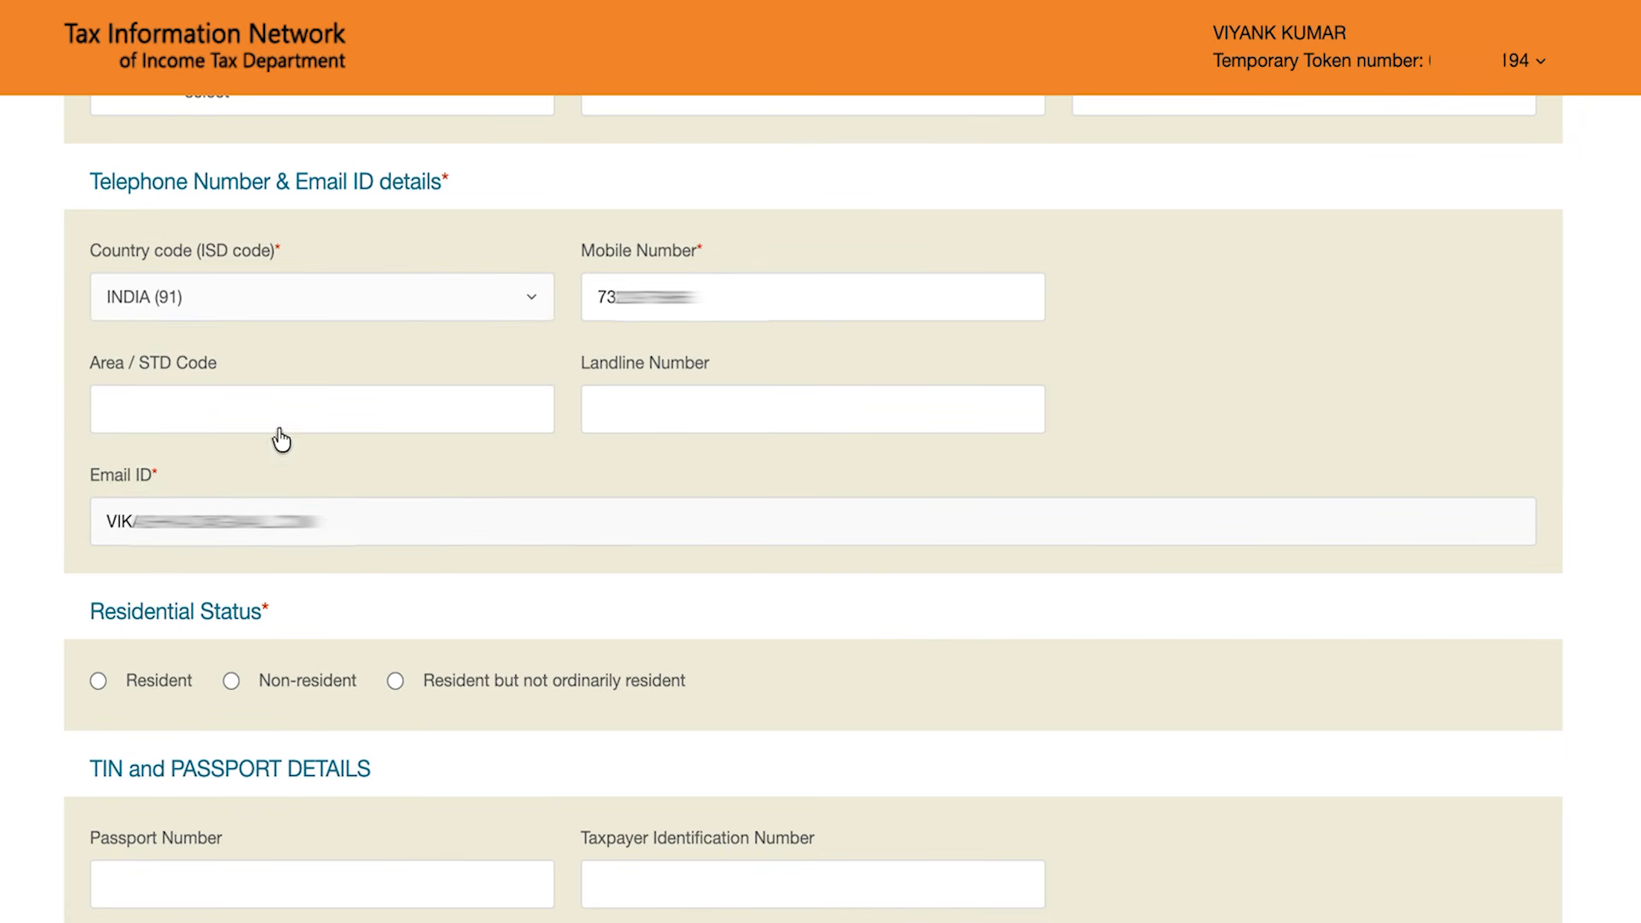
# - Point out the mobile number and email ID fields, and set the residential status to Resident
pyautogui.click(707, 301)
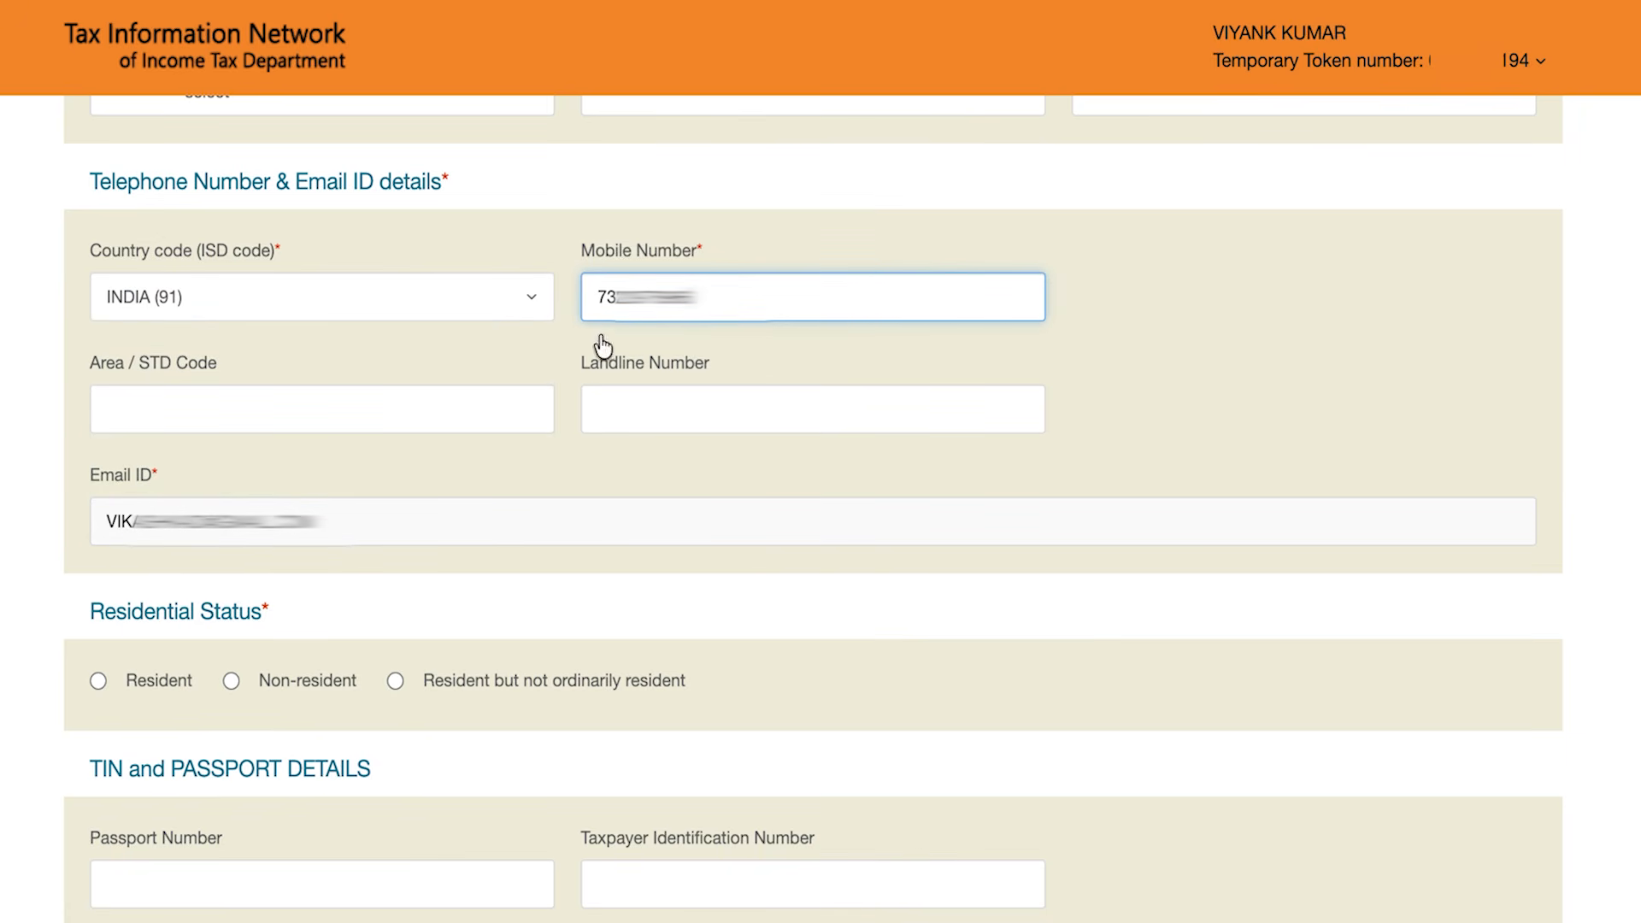
pyautogui.tripleClick(360, 508)
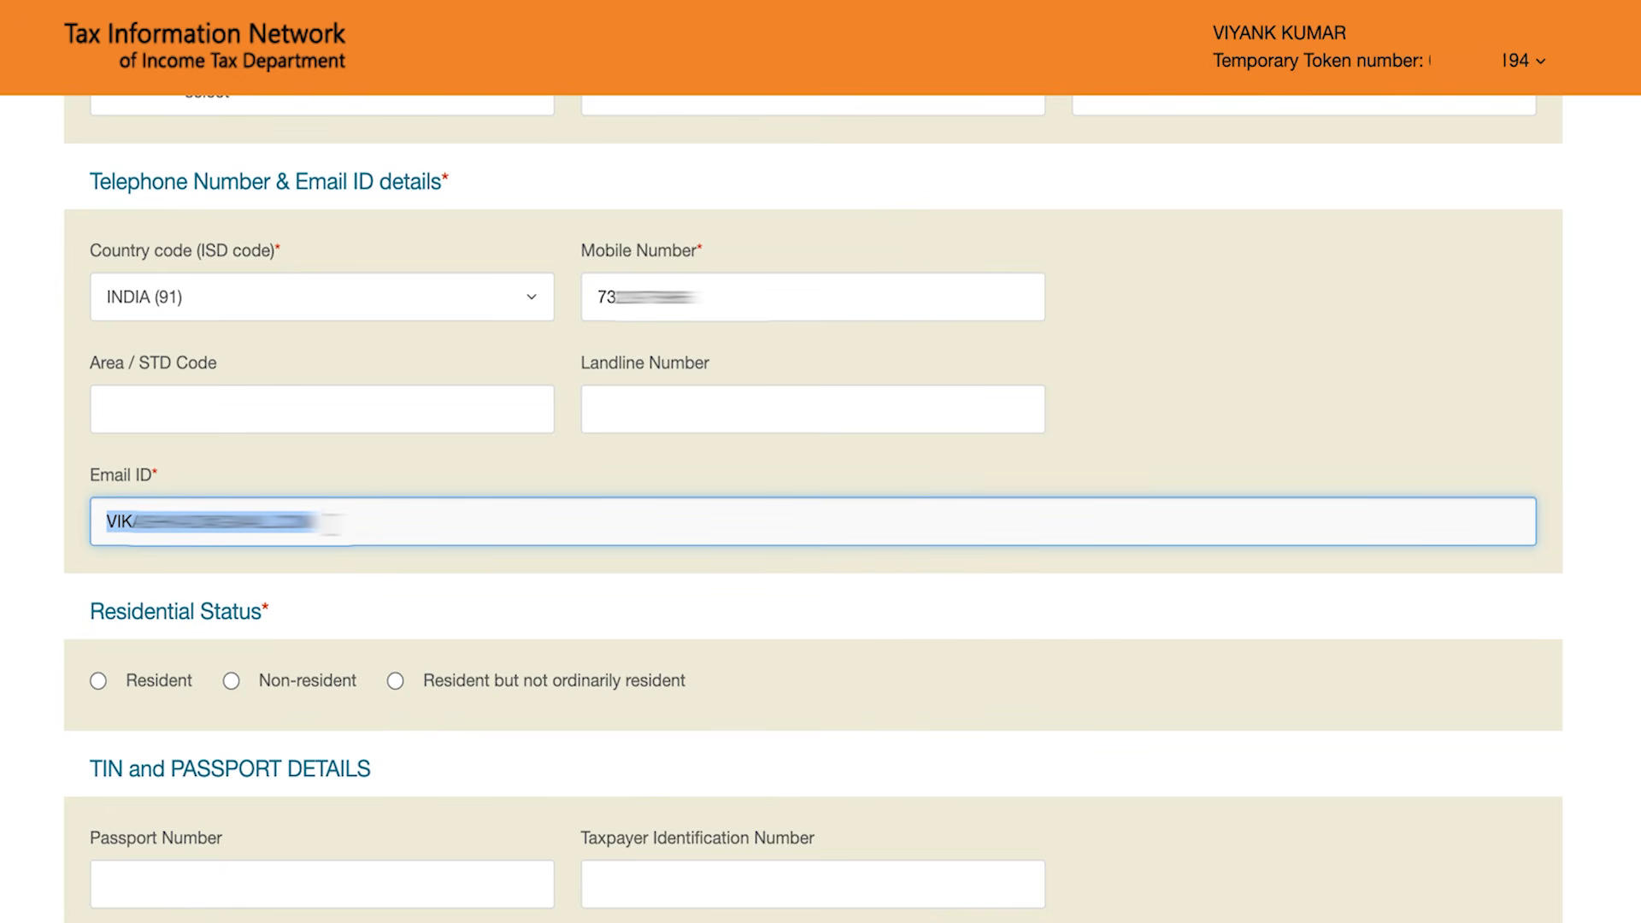
pyautogui.click(101, 684)
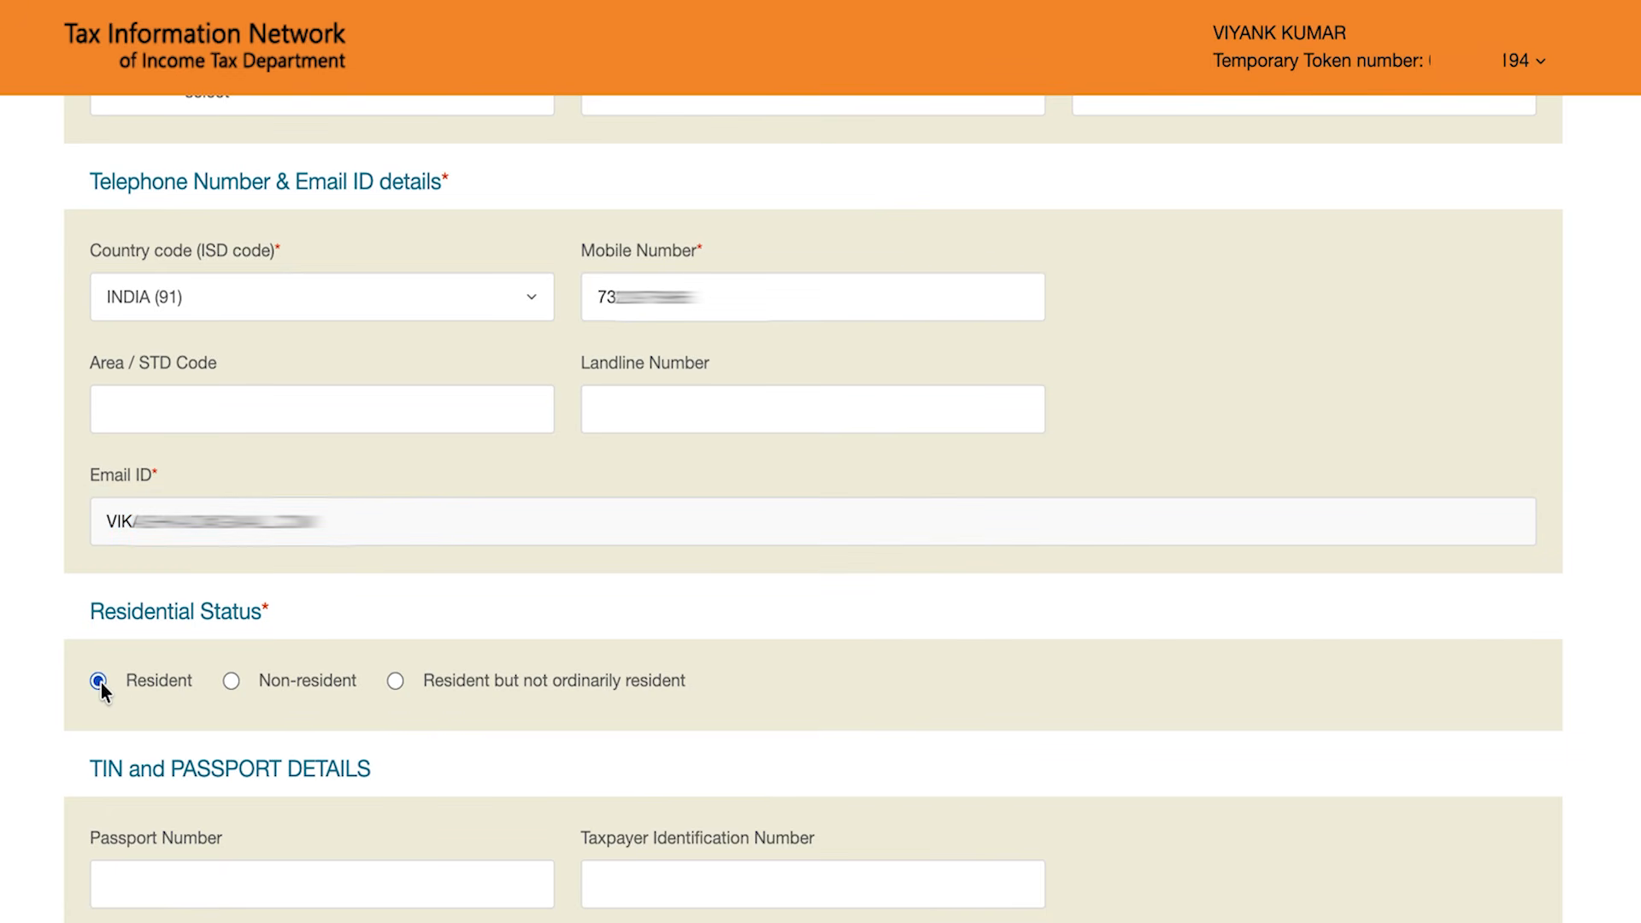
pyautogui.scroll(-7, 1077, 531)
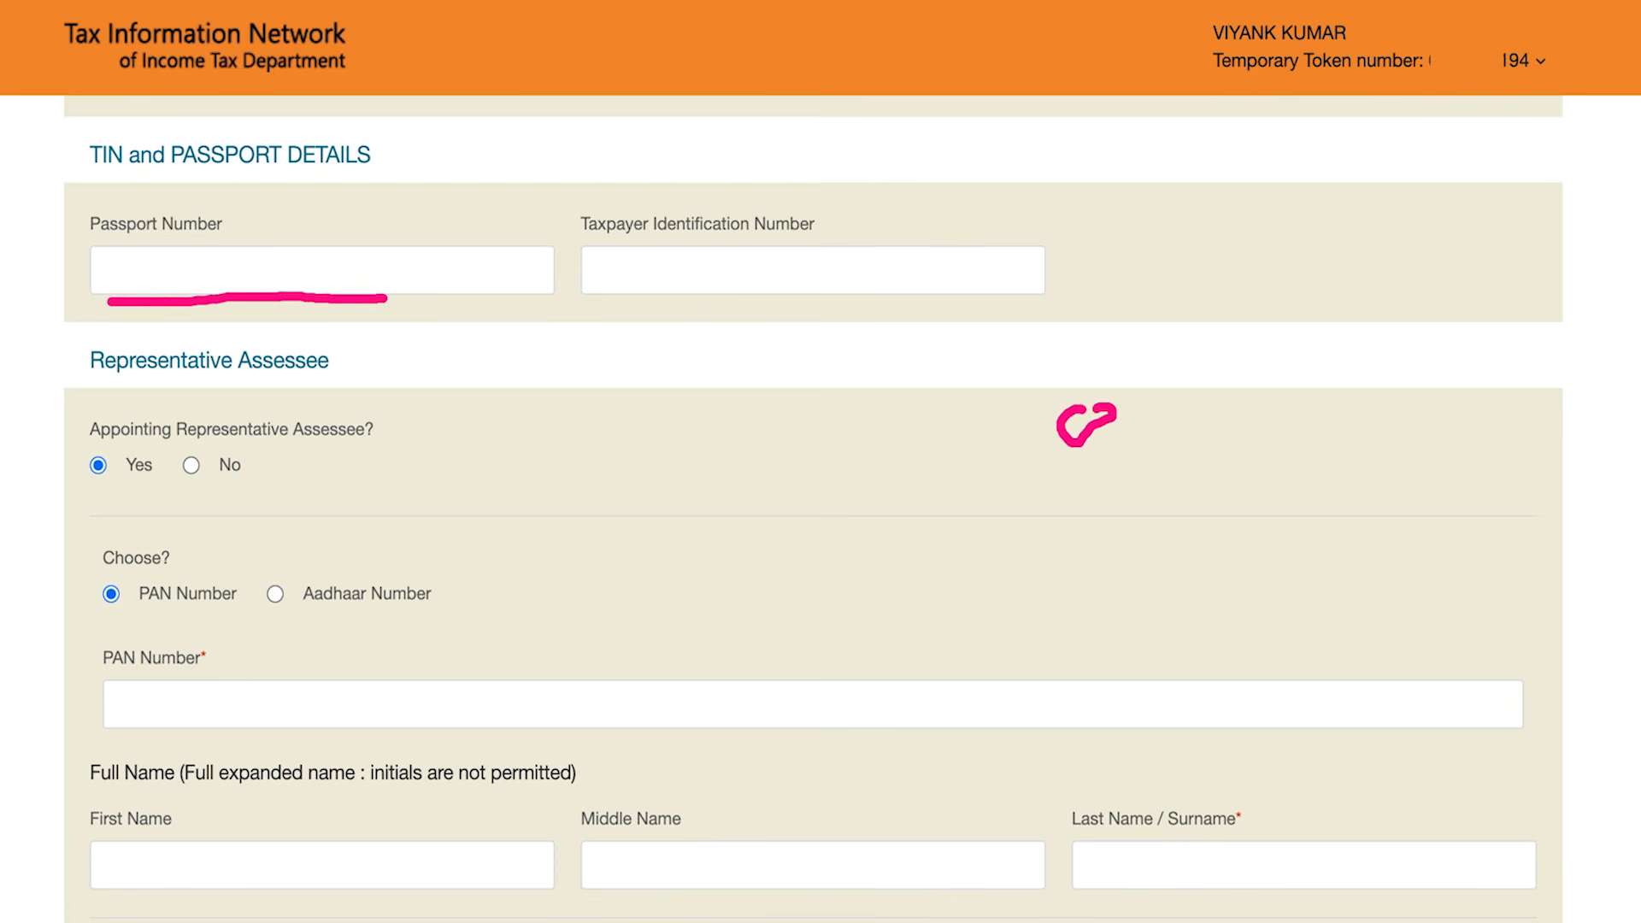
# - Cross out the Passport Number and Taxpayer Identification Number fields as ones to leave blank
pyautogui.moveTo(265, 255); pyautogui.dragTo(238, 279)
pyautogui.moveTo(240, 262); pyautogui.dragTo(276, 295)
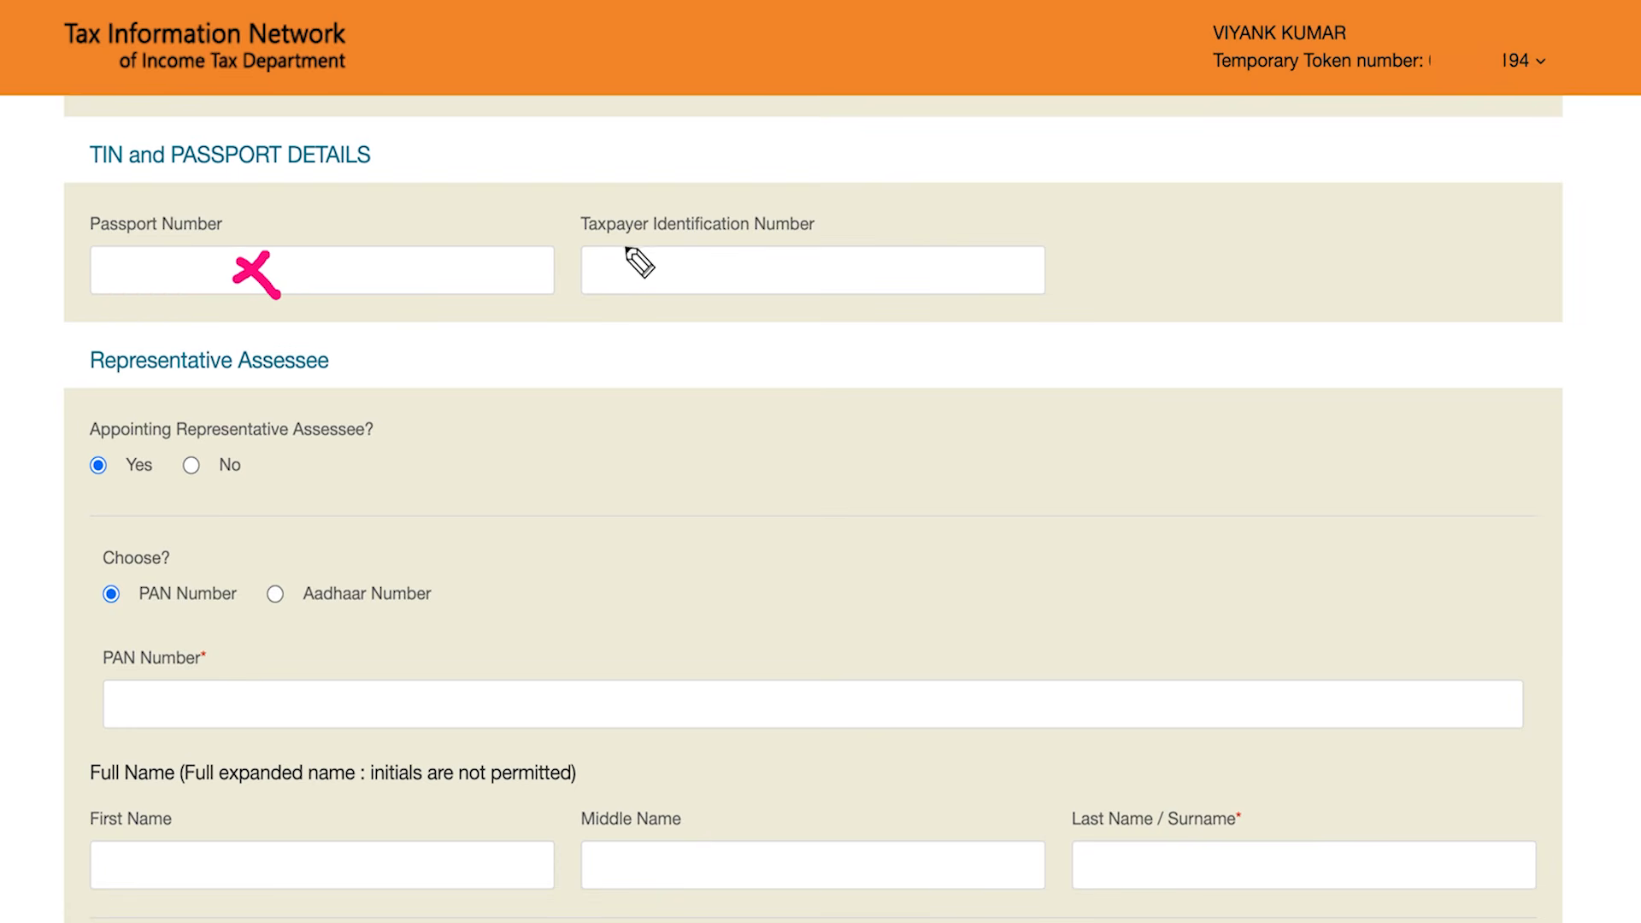
pyautogui.moveTo(627, 252)
pyautogui.mouseDown()
pyautogui.moveTo(646, 288)
pyautogui.moveTo(618, 286)
pyautogui.mouseUp()
# - Point out the Yes option for appointing a representative assessee and the representative's PAN Number field
pyautogui.moveTo(278, 451); pyautogui.dragTo(300, 446)
pyautogui.moveTo(83, 479); pyautogui.dragTo(103, 480)
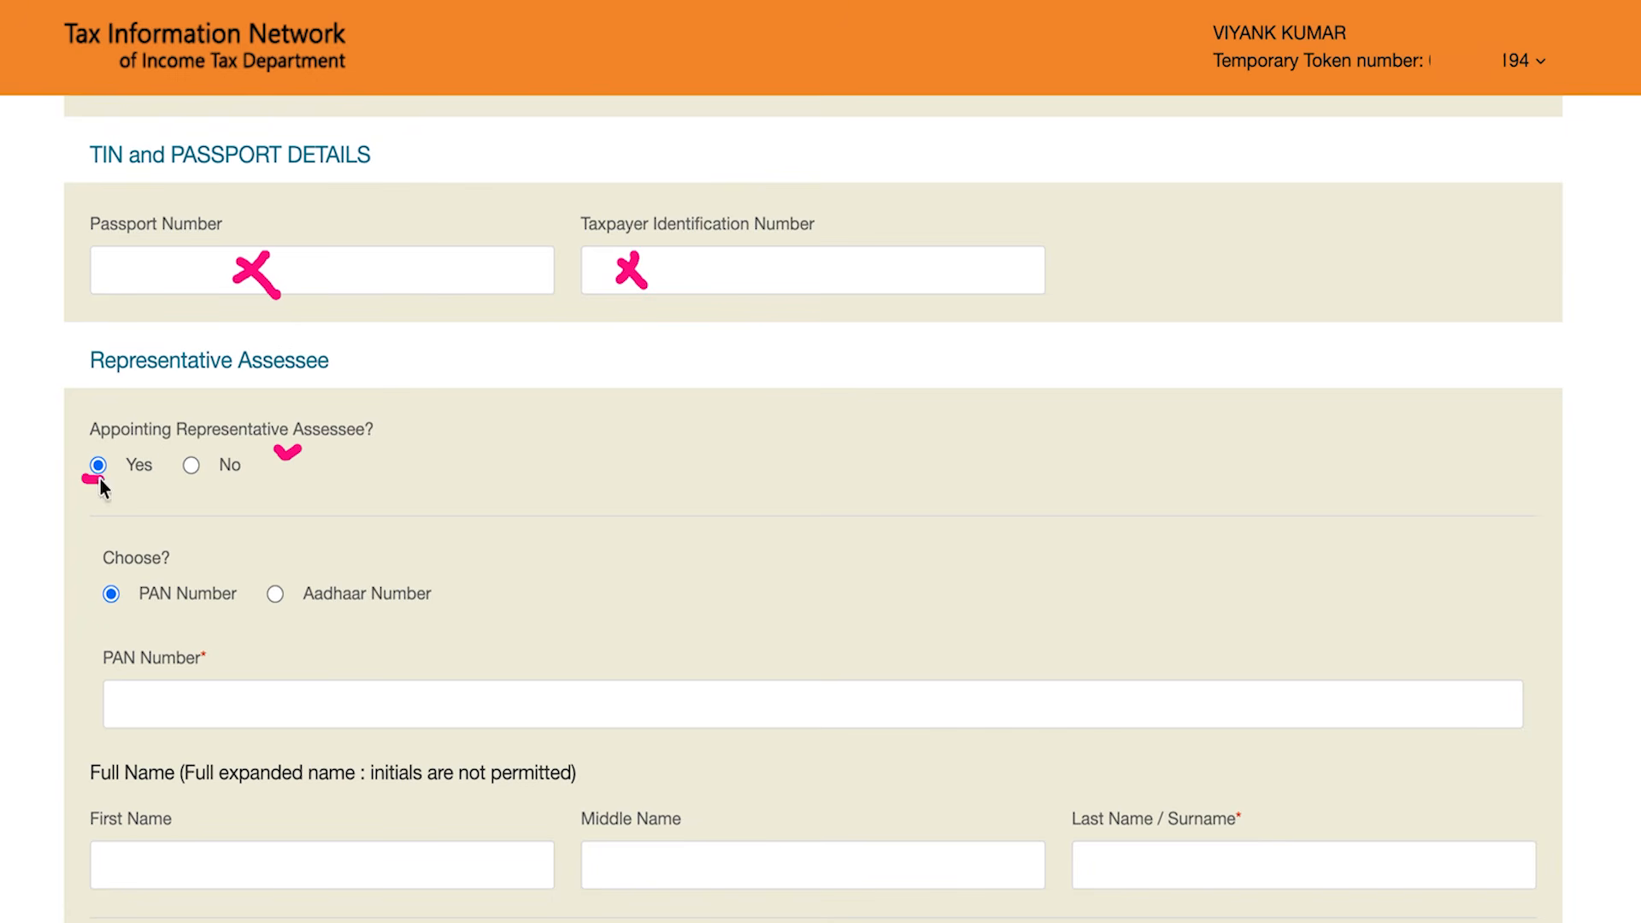
pyautogui.click(1635, 636)
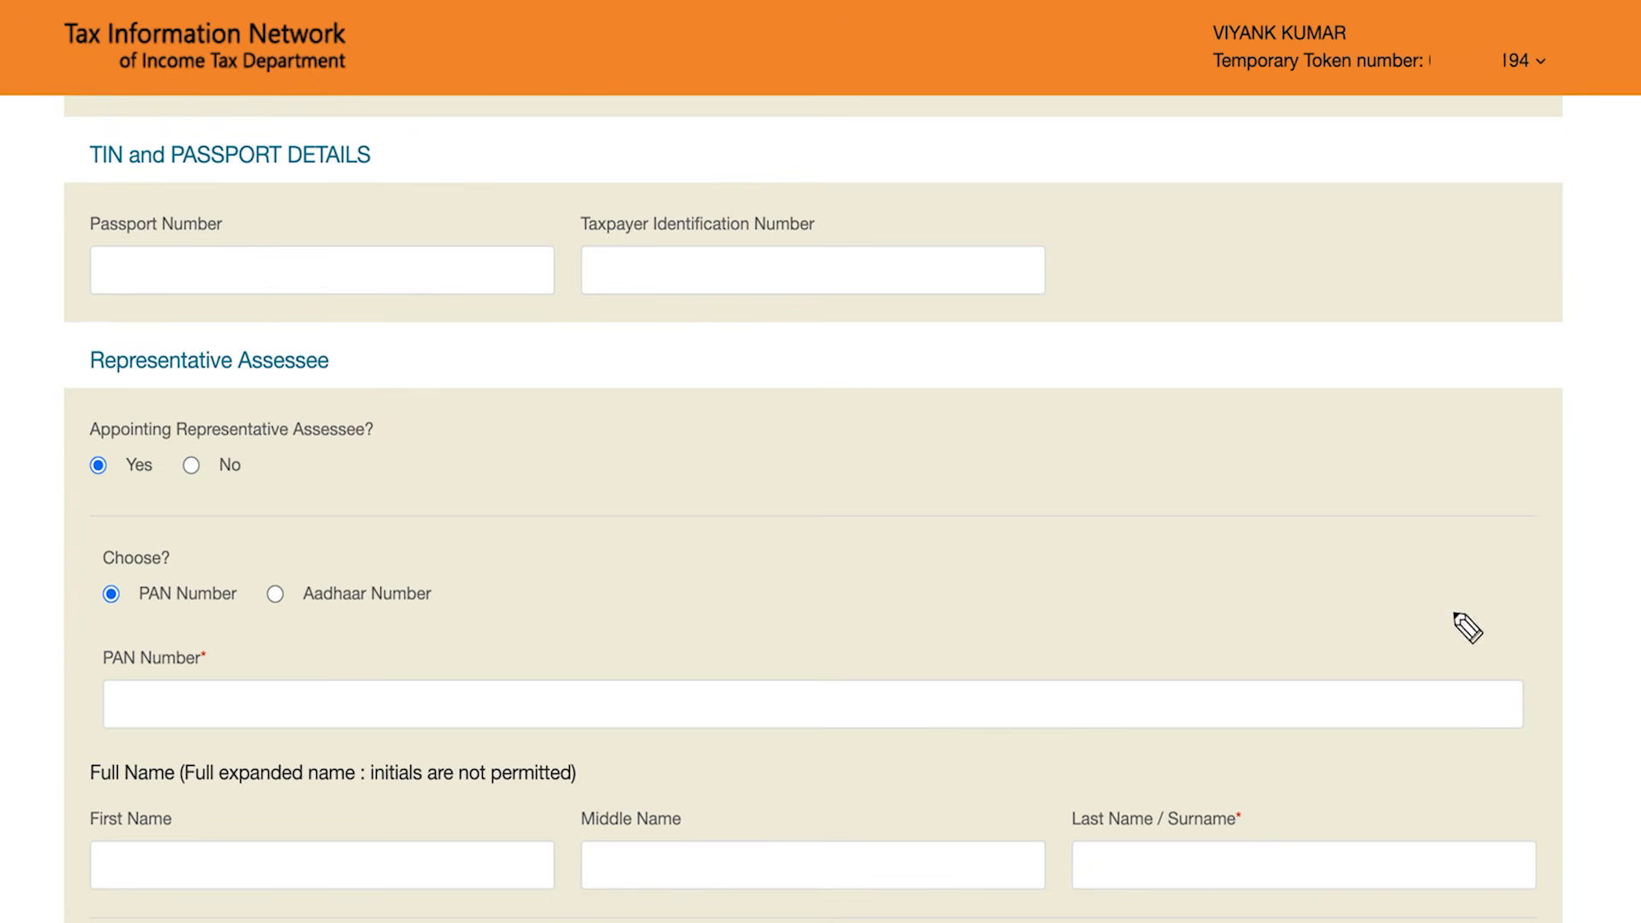
pyautogui.moveTo(455, 442); pyautogui.dragTo(530, 423)
pyautogui.moveTo(102, 499); pyautogui.dragTo(120, 495)
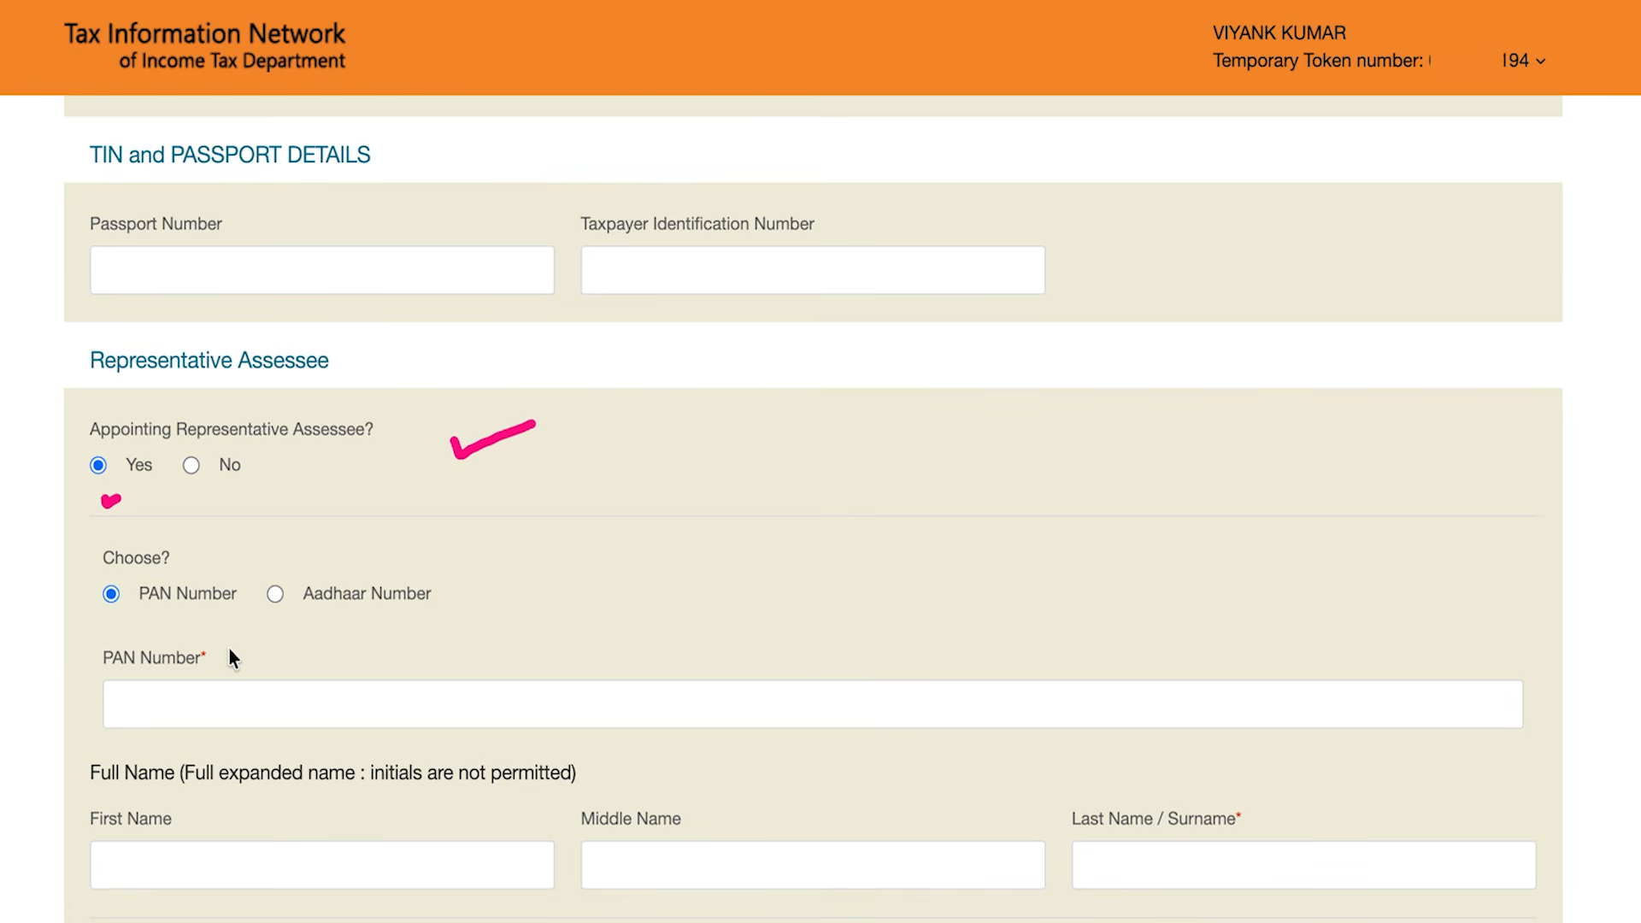
pyautogui.moveTo(233, 649); pyautogui.dragTo(221, 711)
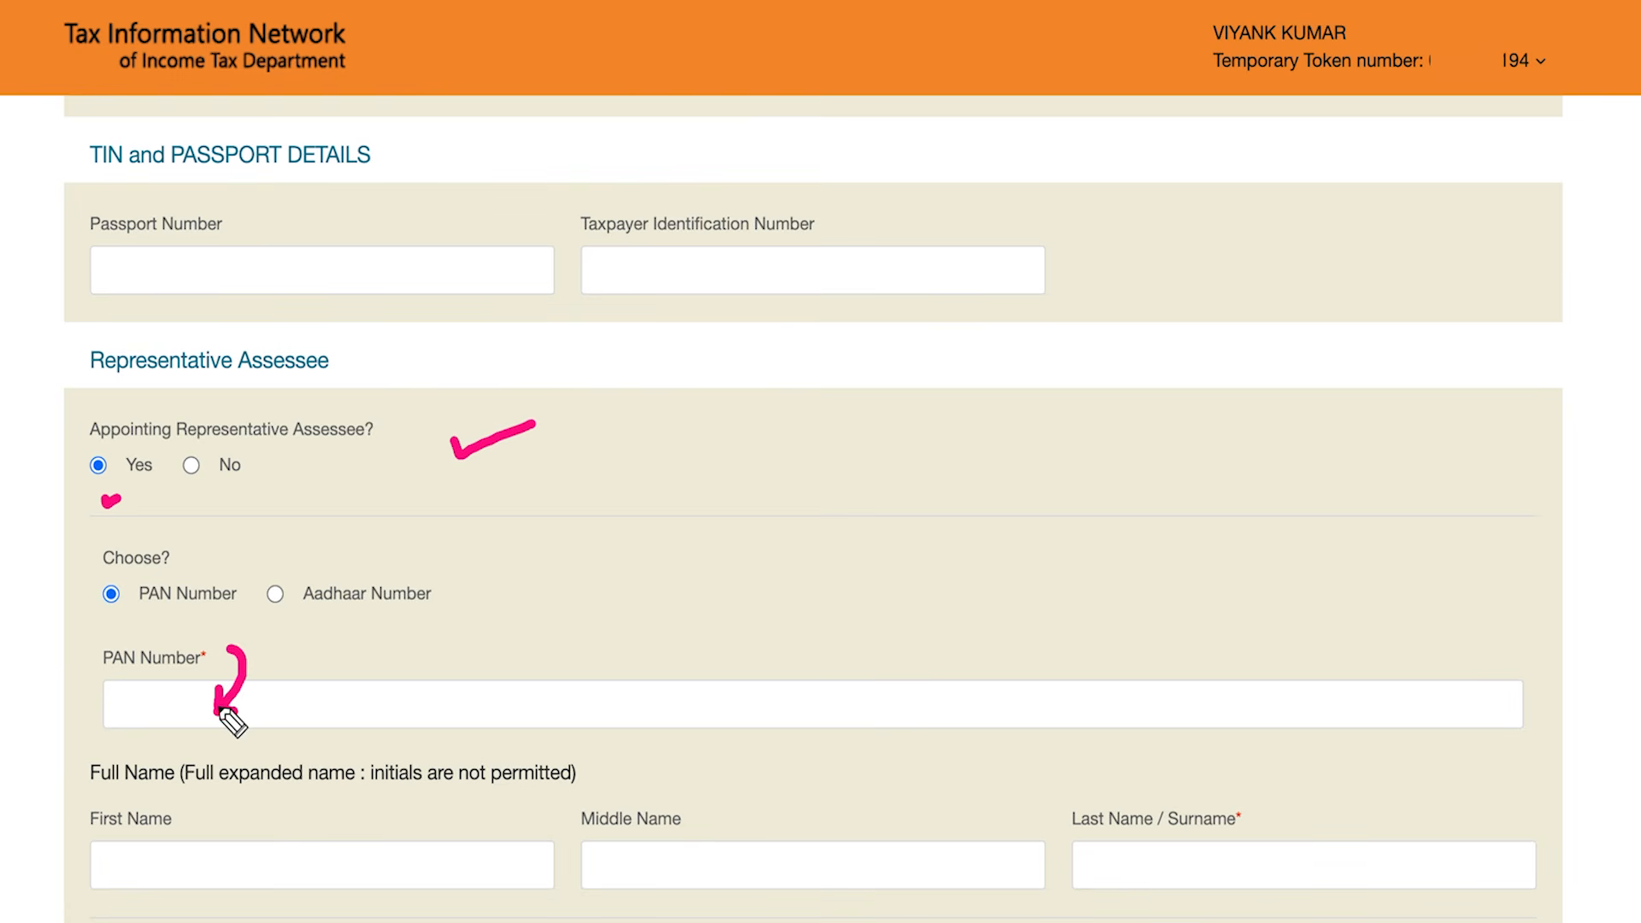
# - Point out the representative assessee's full name fields: first name, middle name and last name
pyautogui.scroll(-5, 1585, 570)
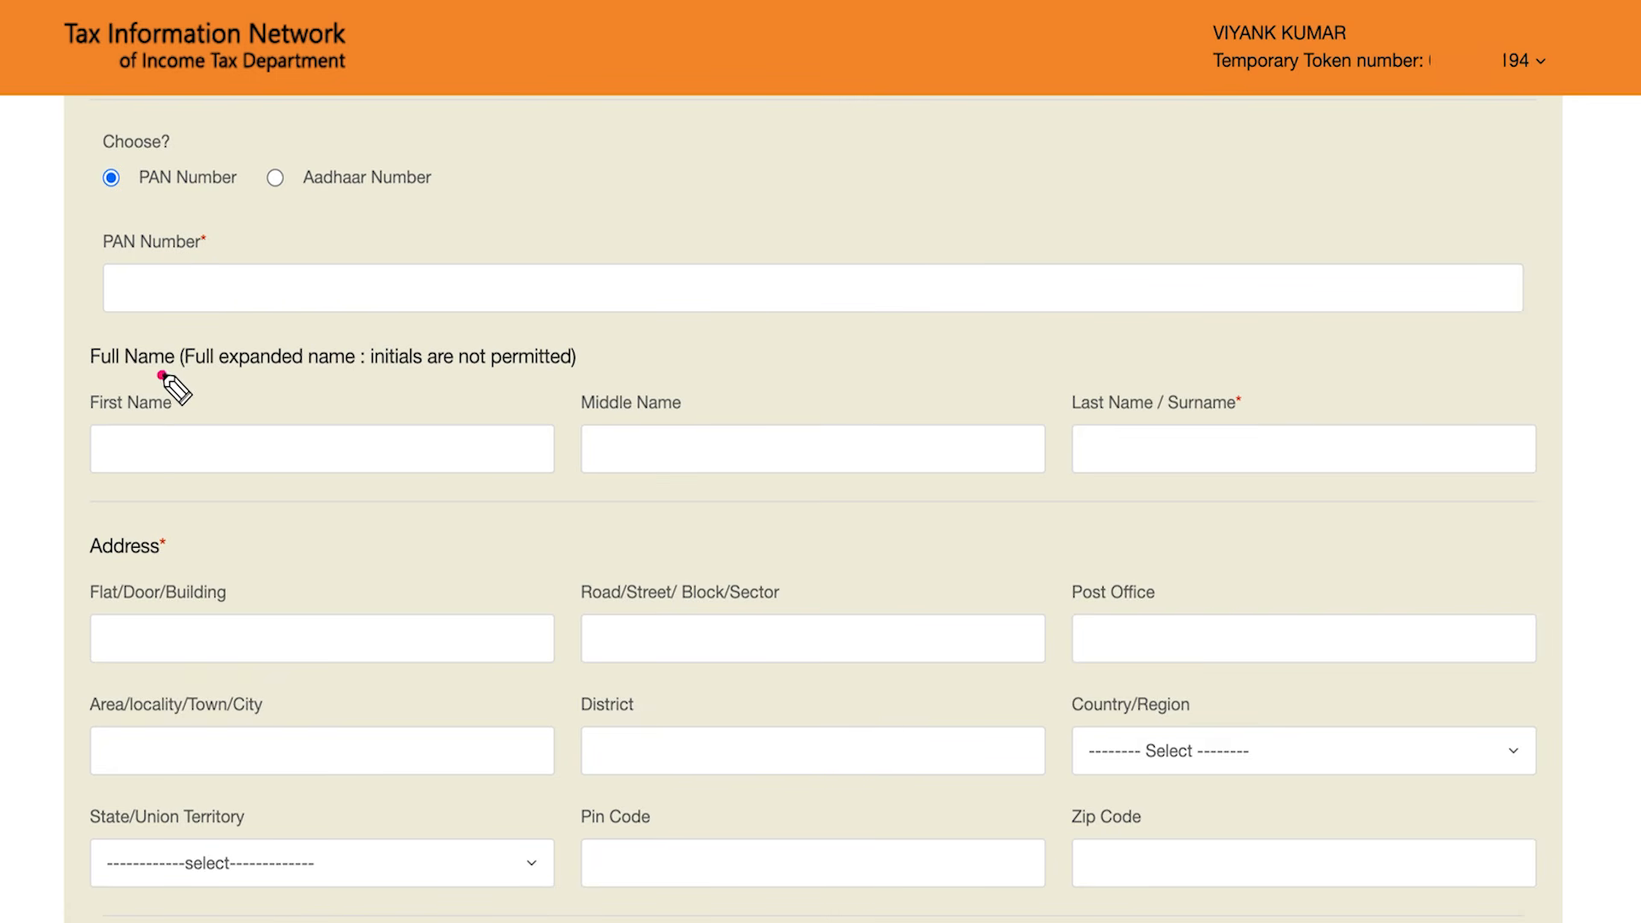
pyautogui.moveTo(159, 374); pyautogui.dragTo(232, 374)
pyautogui.moveTo(163, 443); pyautogui.dragTo(220, 441)
pyautogui.moveTo(591, 445); pyautogui.dragTo(654, 444)
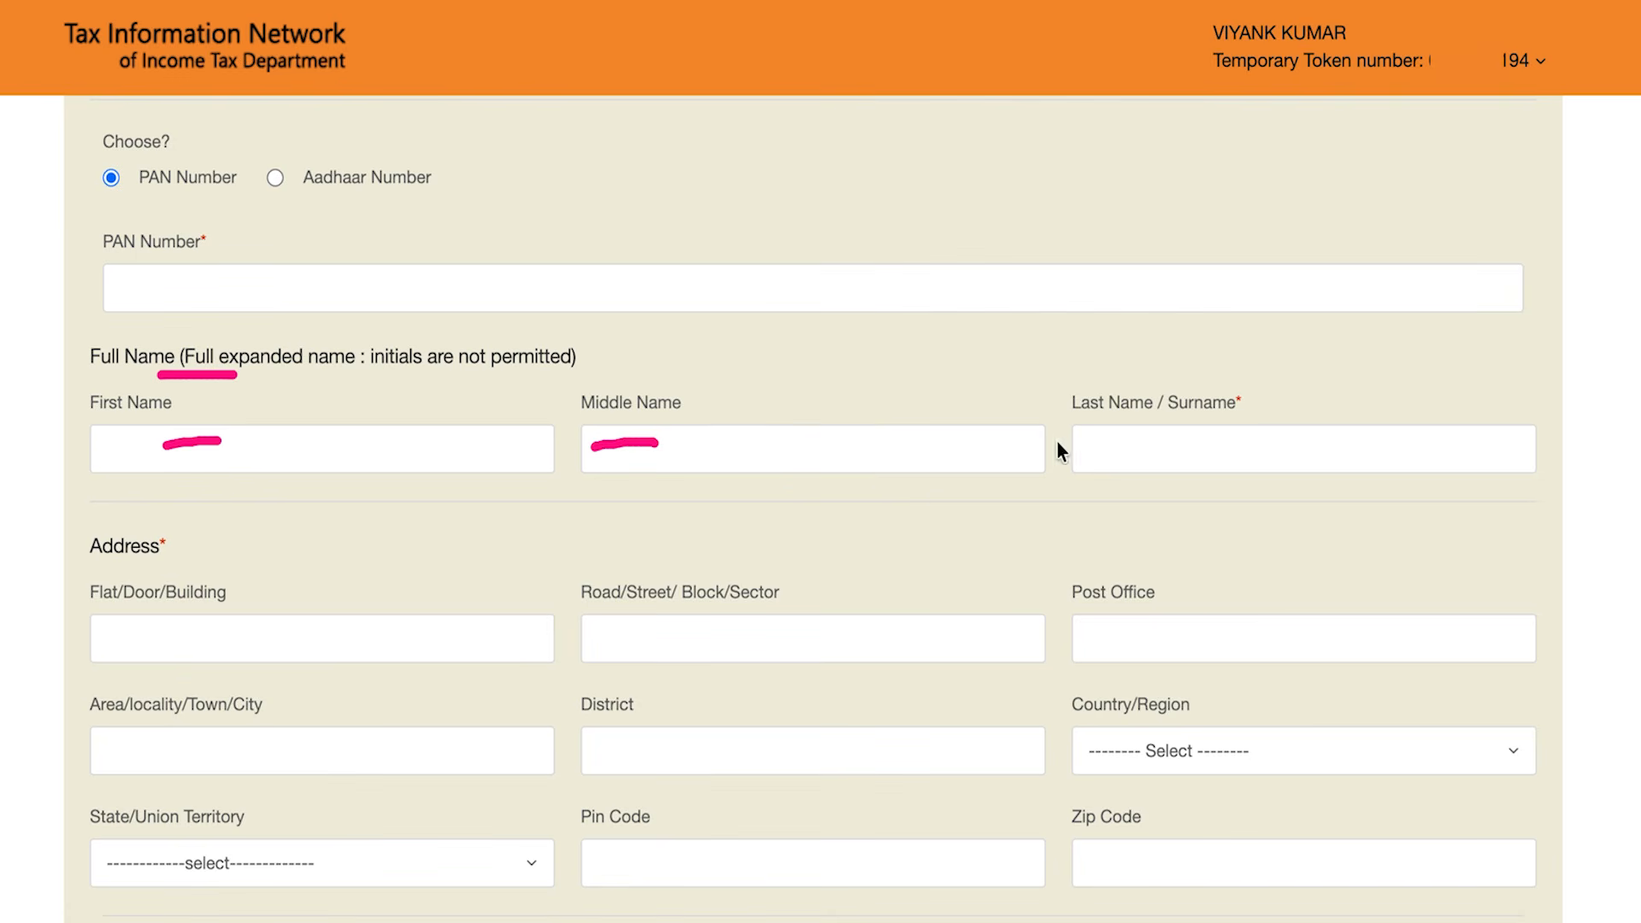
pyautogui.moveTo(1047, 442); pyautogui.dragTo(1120, 446)
# - Go through the representative assessee's address fields from Flat/Door/Building to Country/Region and point out the country code (ISD code) field
pyautogui.moveTo(270, 581); pyautogui.dragTo(294, 626)
pyautogui.moveTo(1037, 617); pyautogui.dragTo(1078, 624)
pyautogui.moveTo(420, 756); pyautogui.dragTo(469, 755)
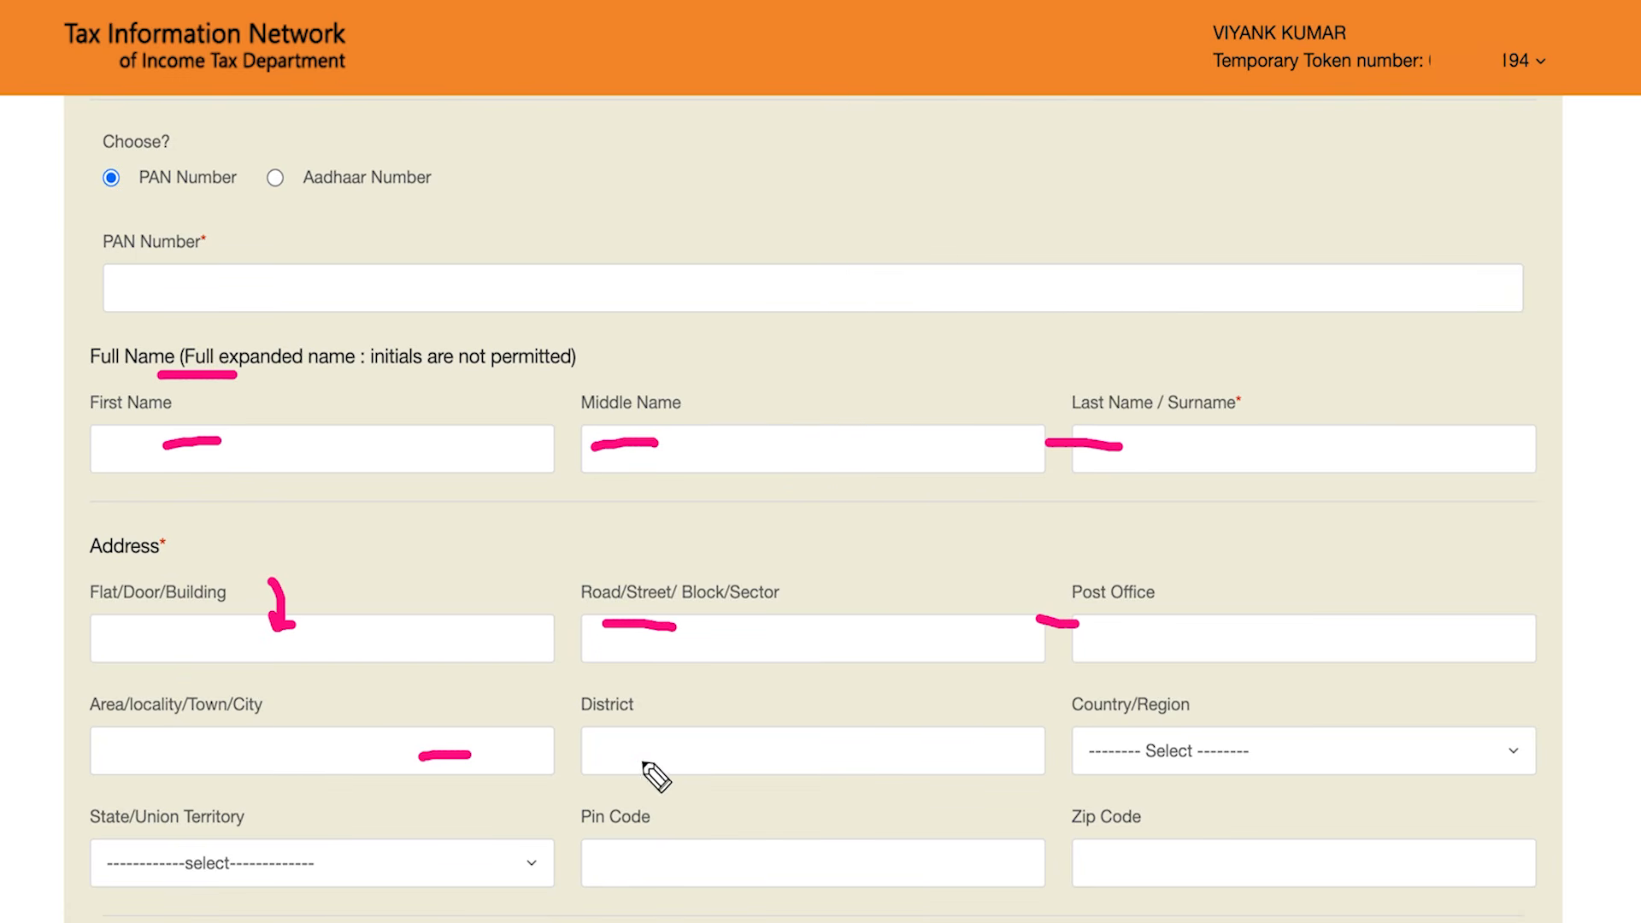
pyautogui.moveTo(651, 762); pyautogui.dragTo(844, 756)
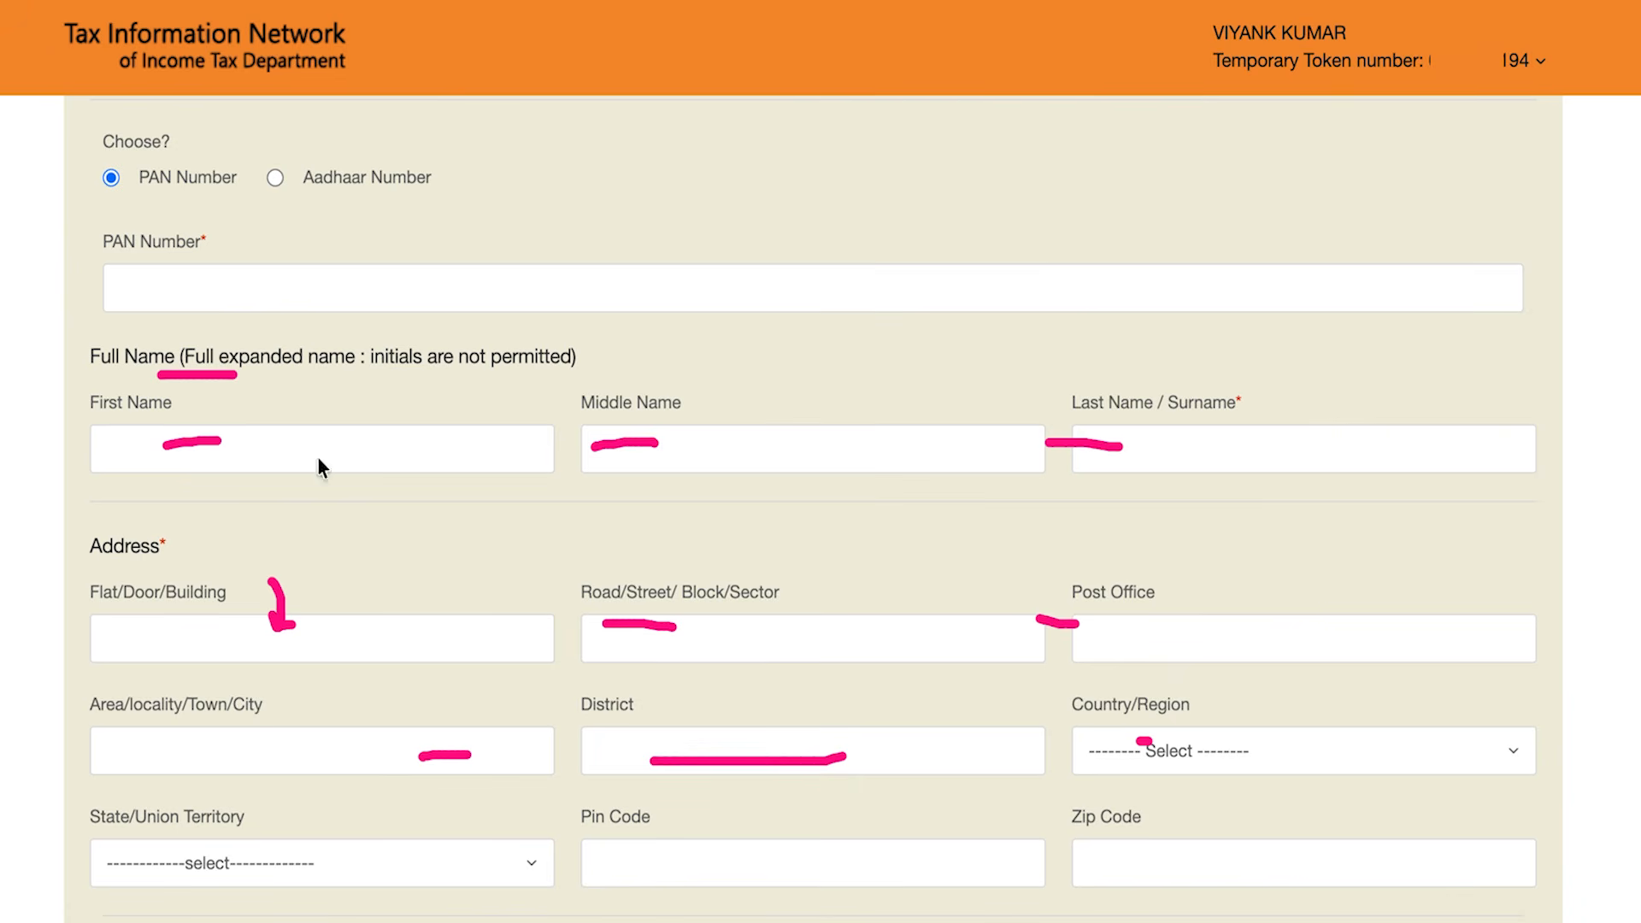
pyautogui.scroll(-8, 812, 513)
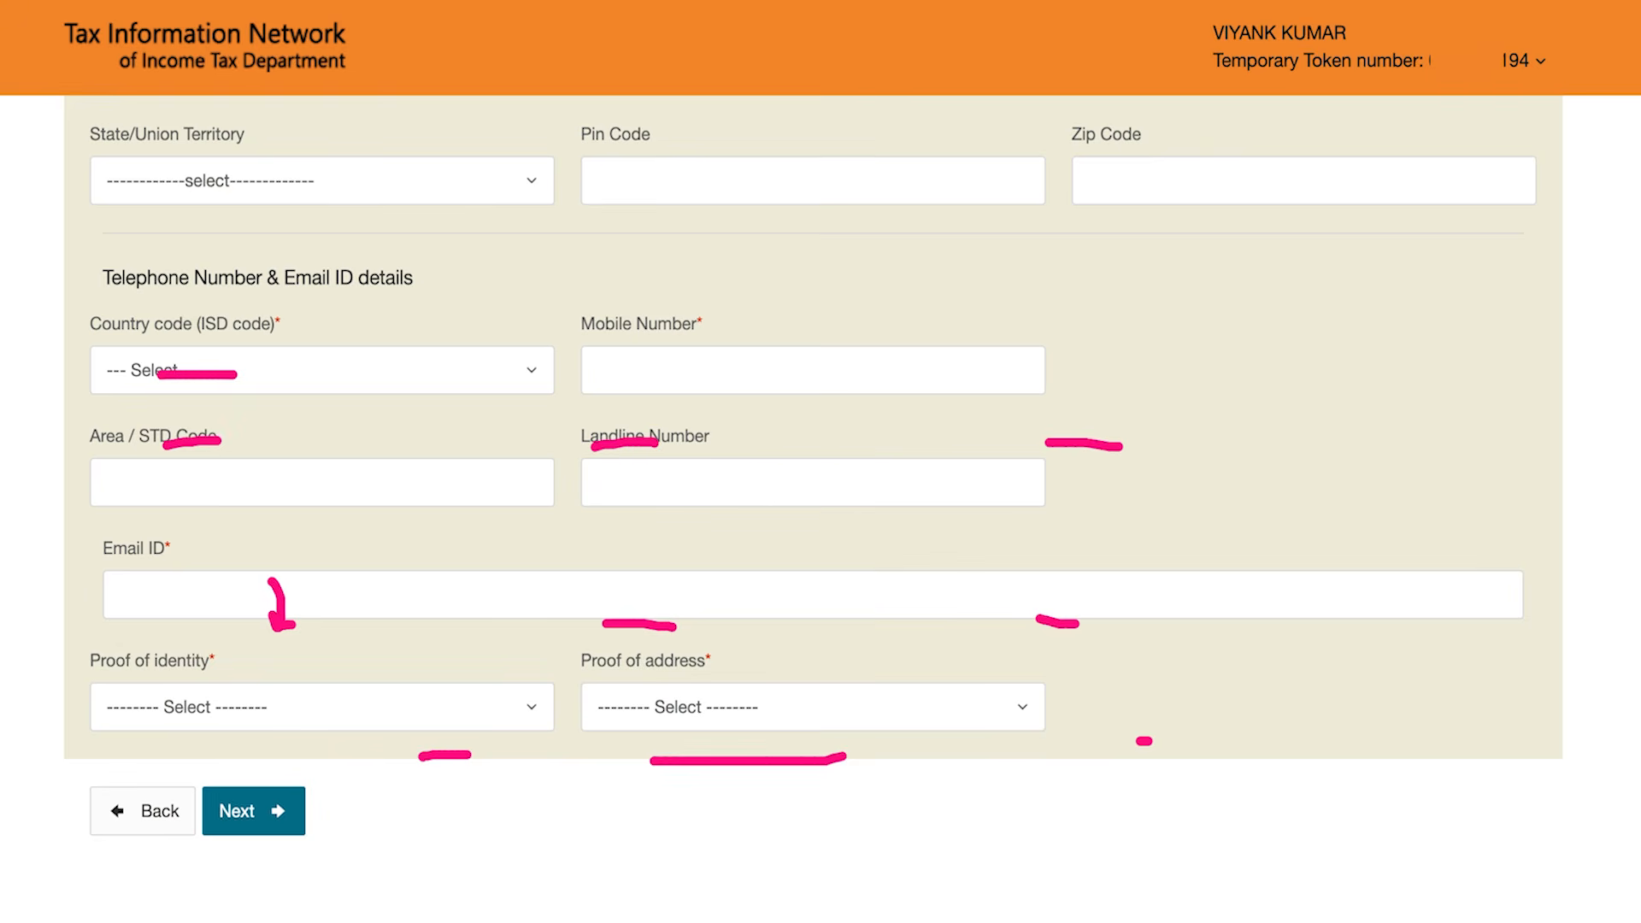
pyautogui.moveTo(225, 362); pyautogui.dragTo(259, 347)
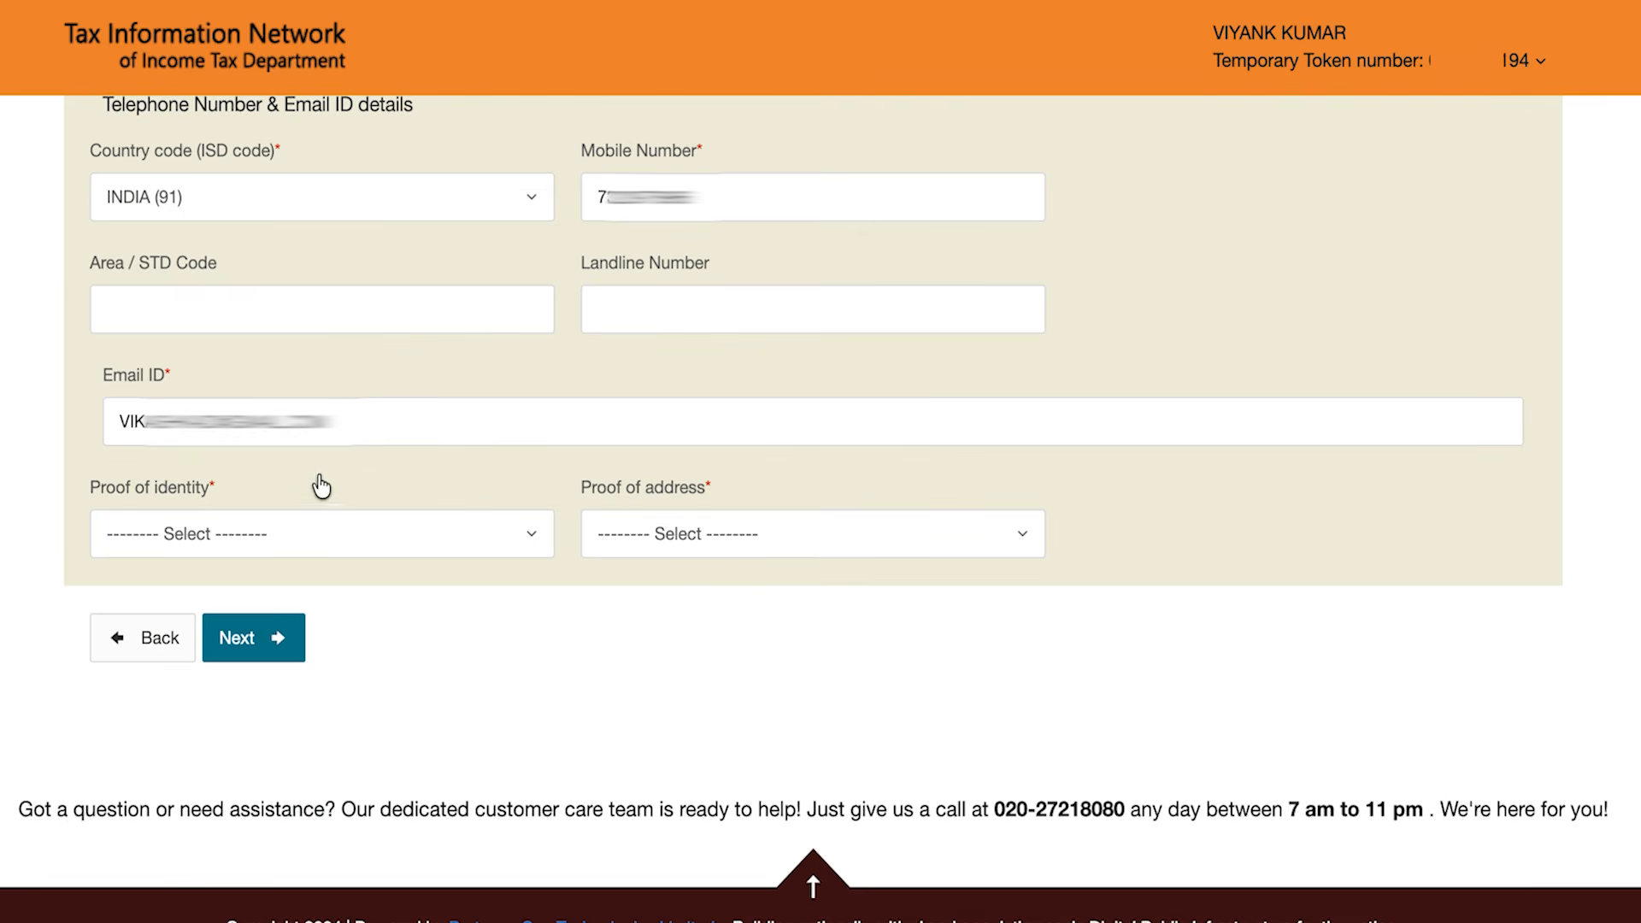
# - Set the representative assessee's proof of identity to AADHAAR Card issued by the Unique Identification Authority of India
pyautogui.click(208, 534)
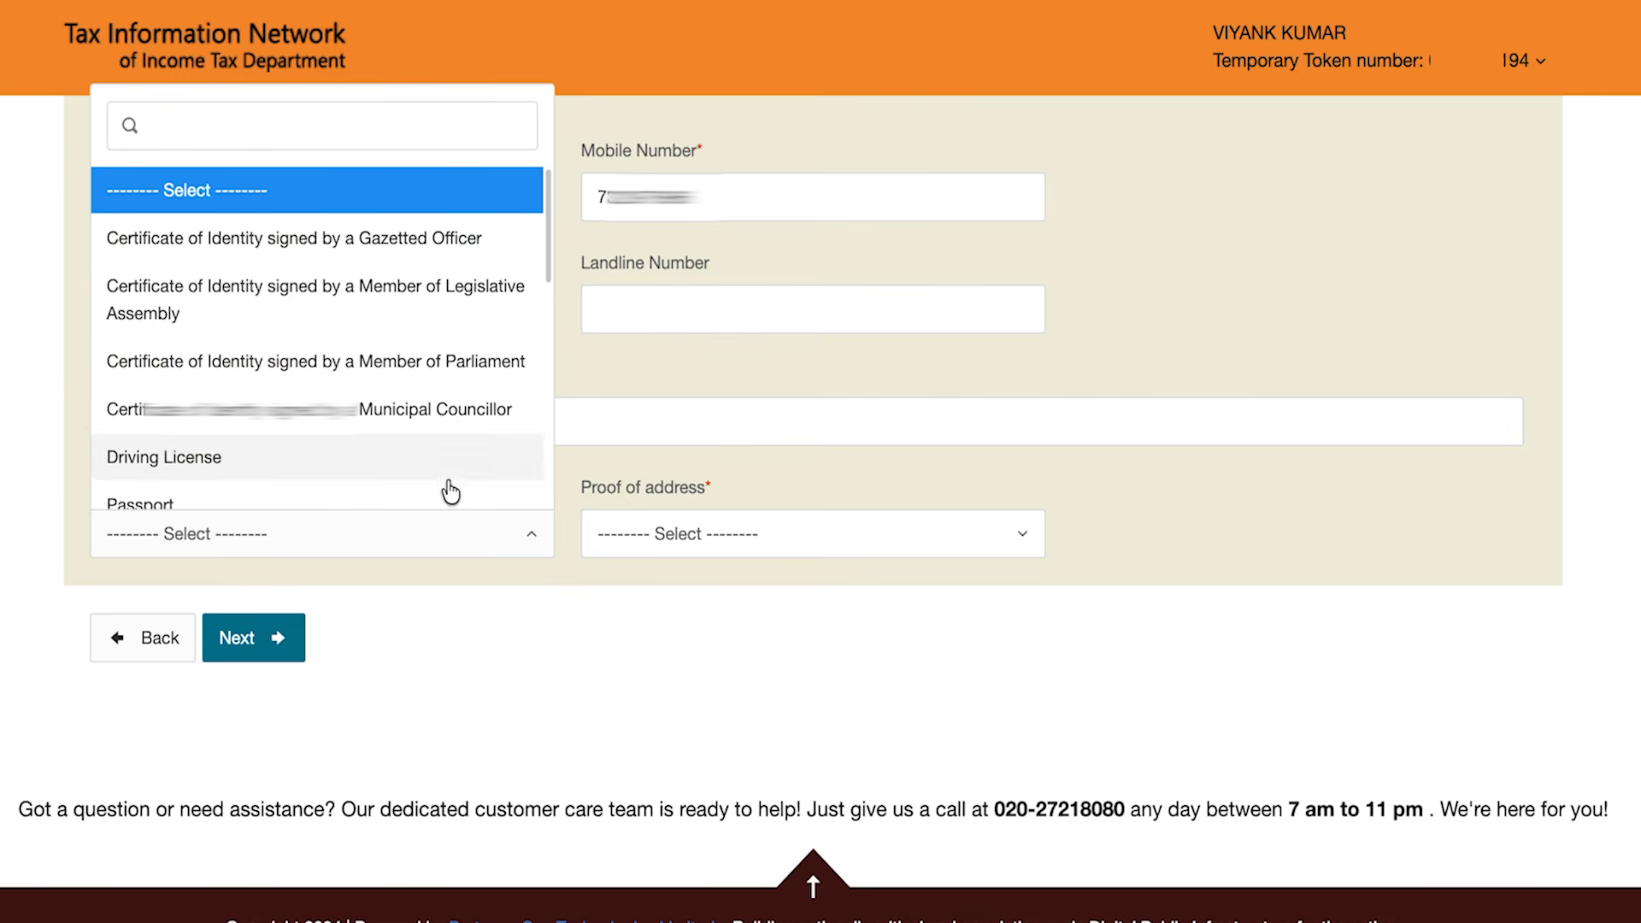
pyautogui.click(542, 613)
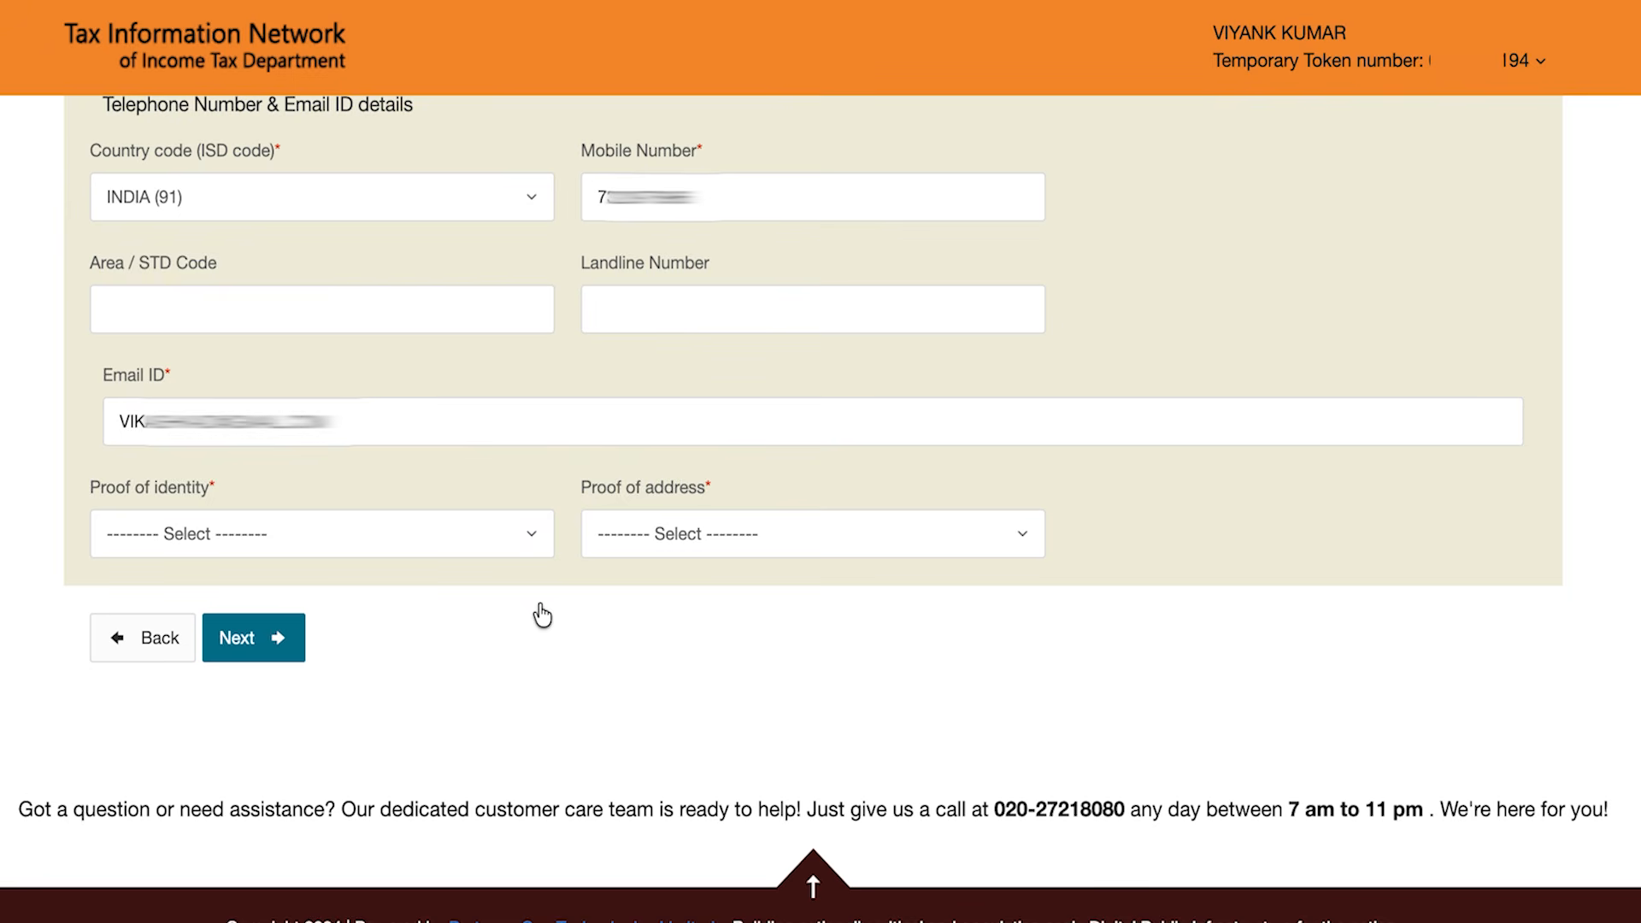
pyautogui.click(410, 523)
pyautogui.scroll(-10, 284, 490)
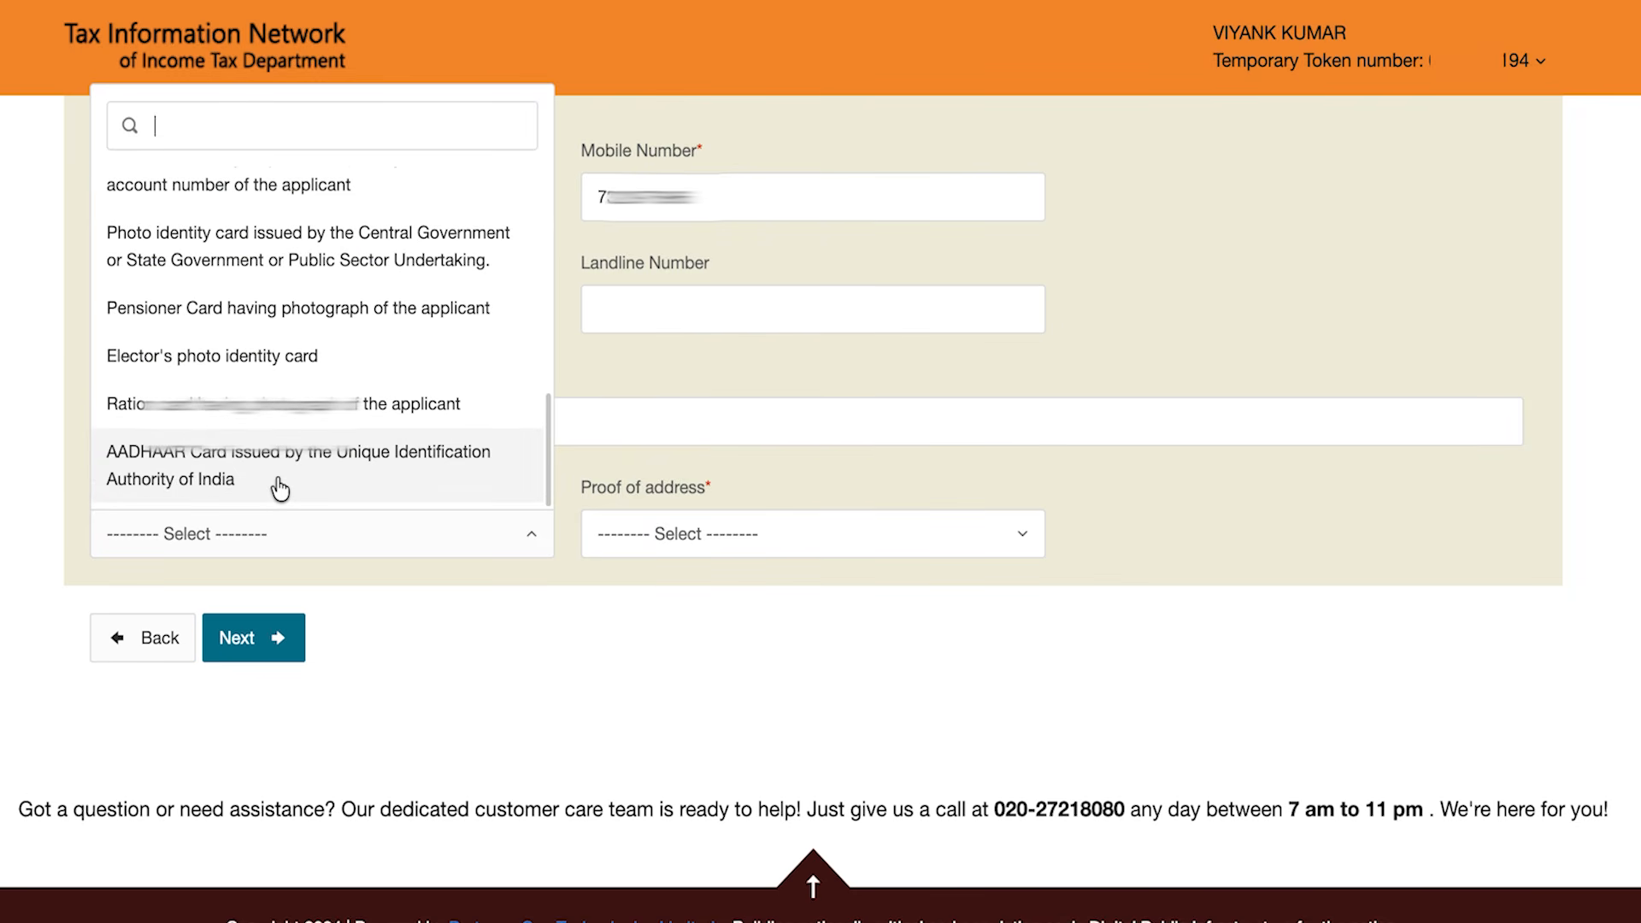
pyautogui.scroll(3, 280, 490)
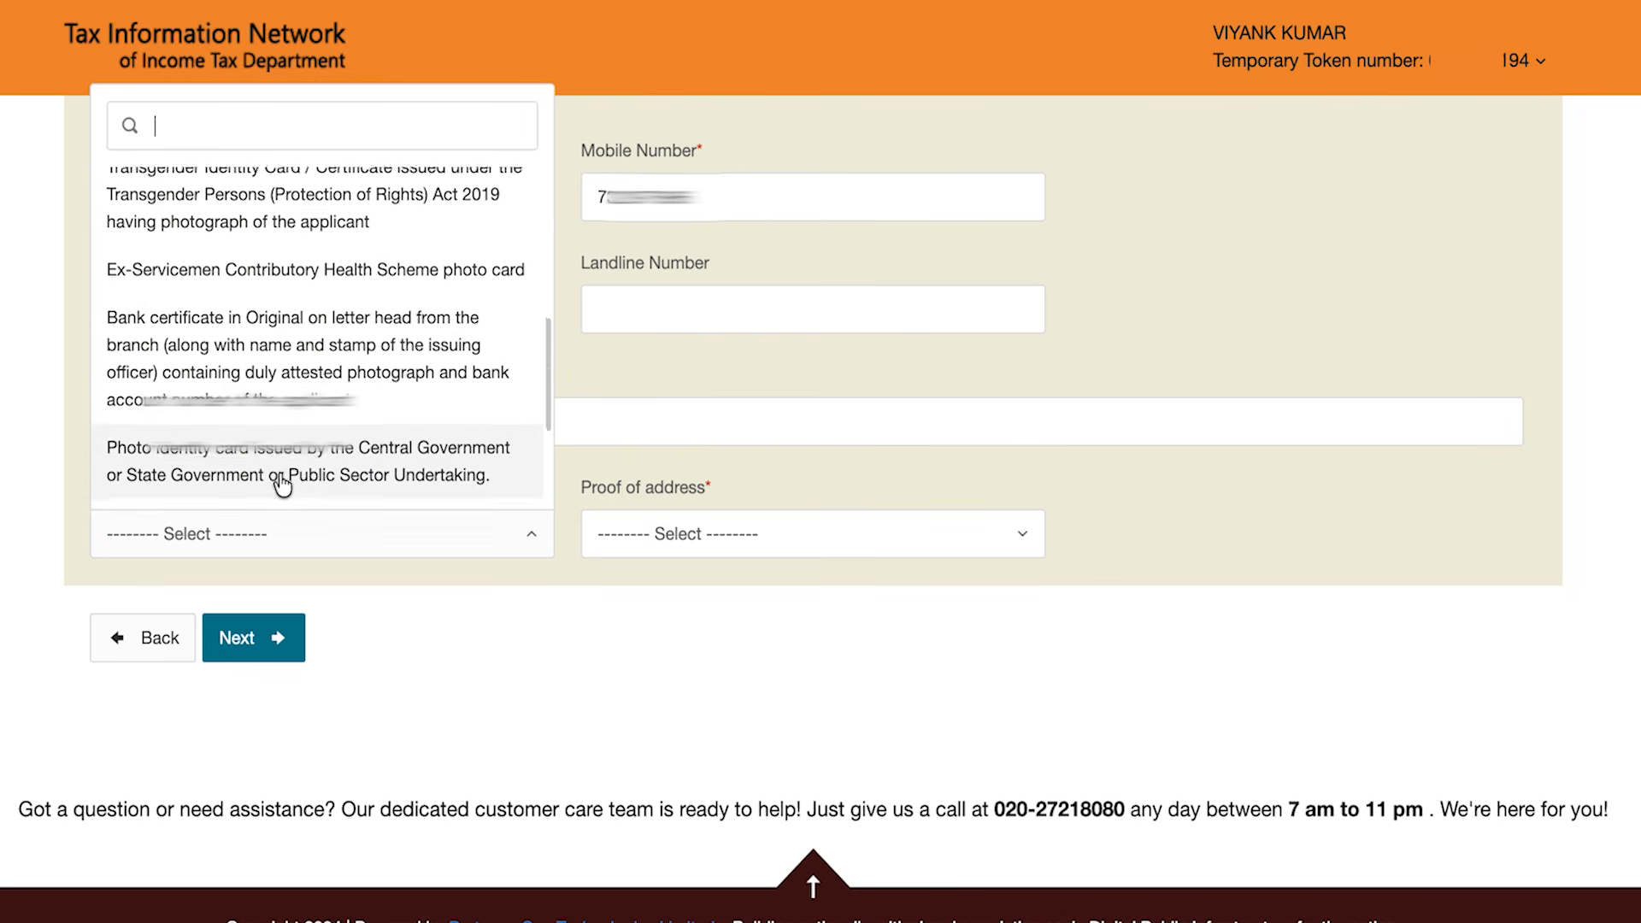
pyautogui.scroll(-3, 282, 487)
pyautogui.click(283, 485)
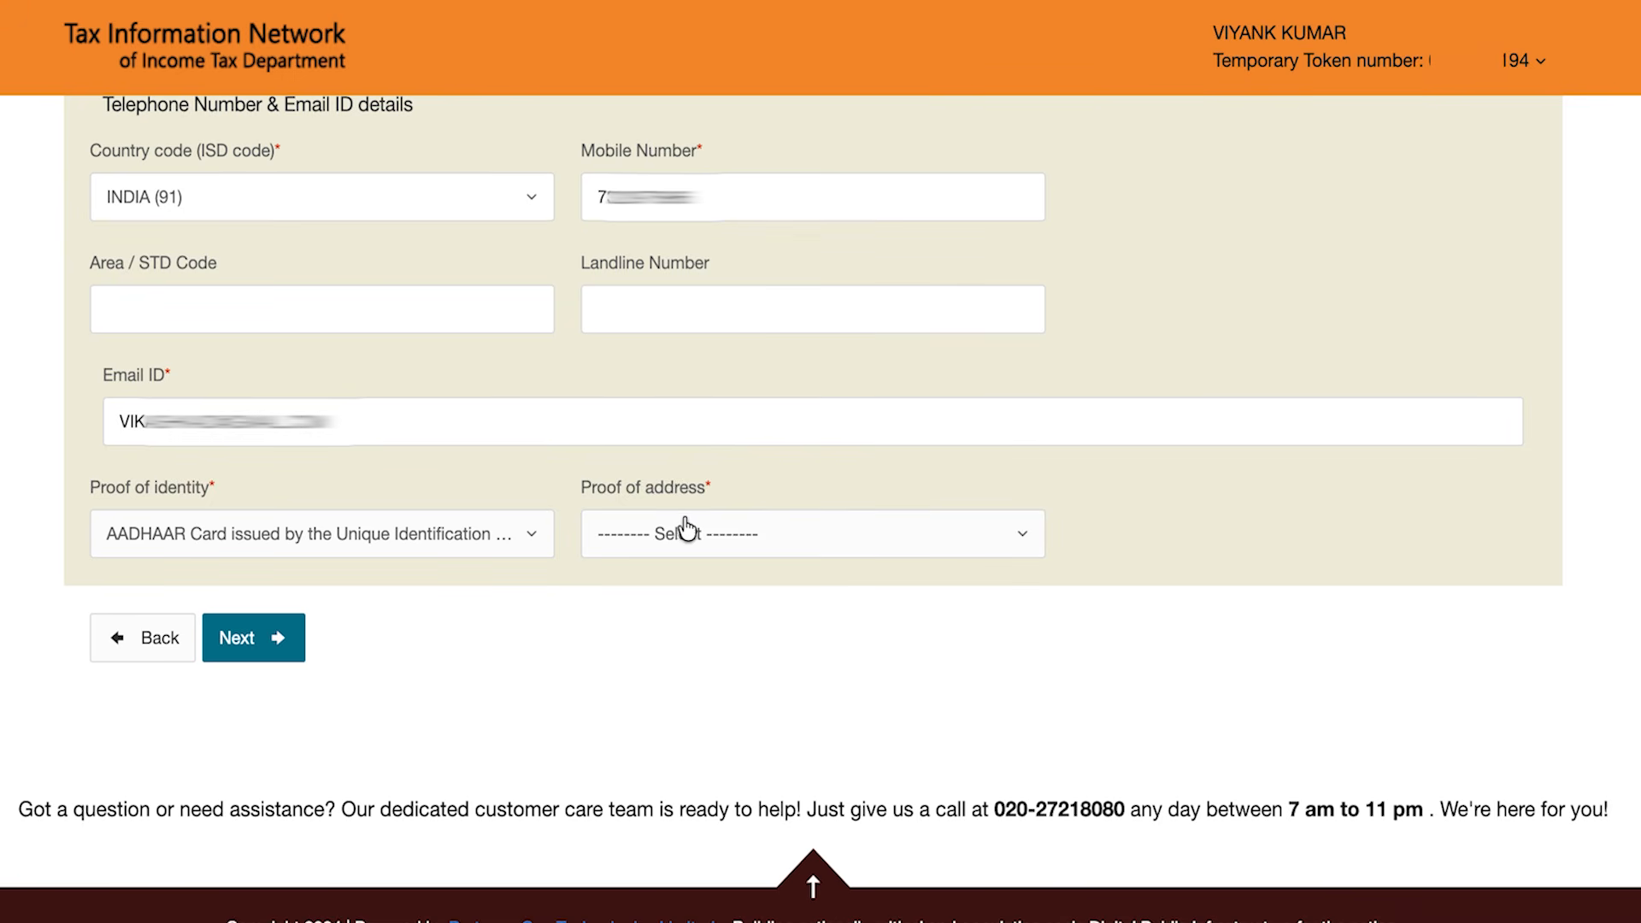
# - Set the representative assessee's proof of address to the AADHAAR Card and continue to the AO Code stage
pyautogui.click(652, 525)
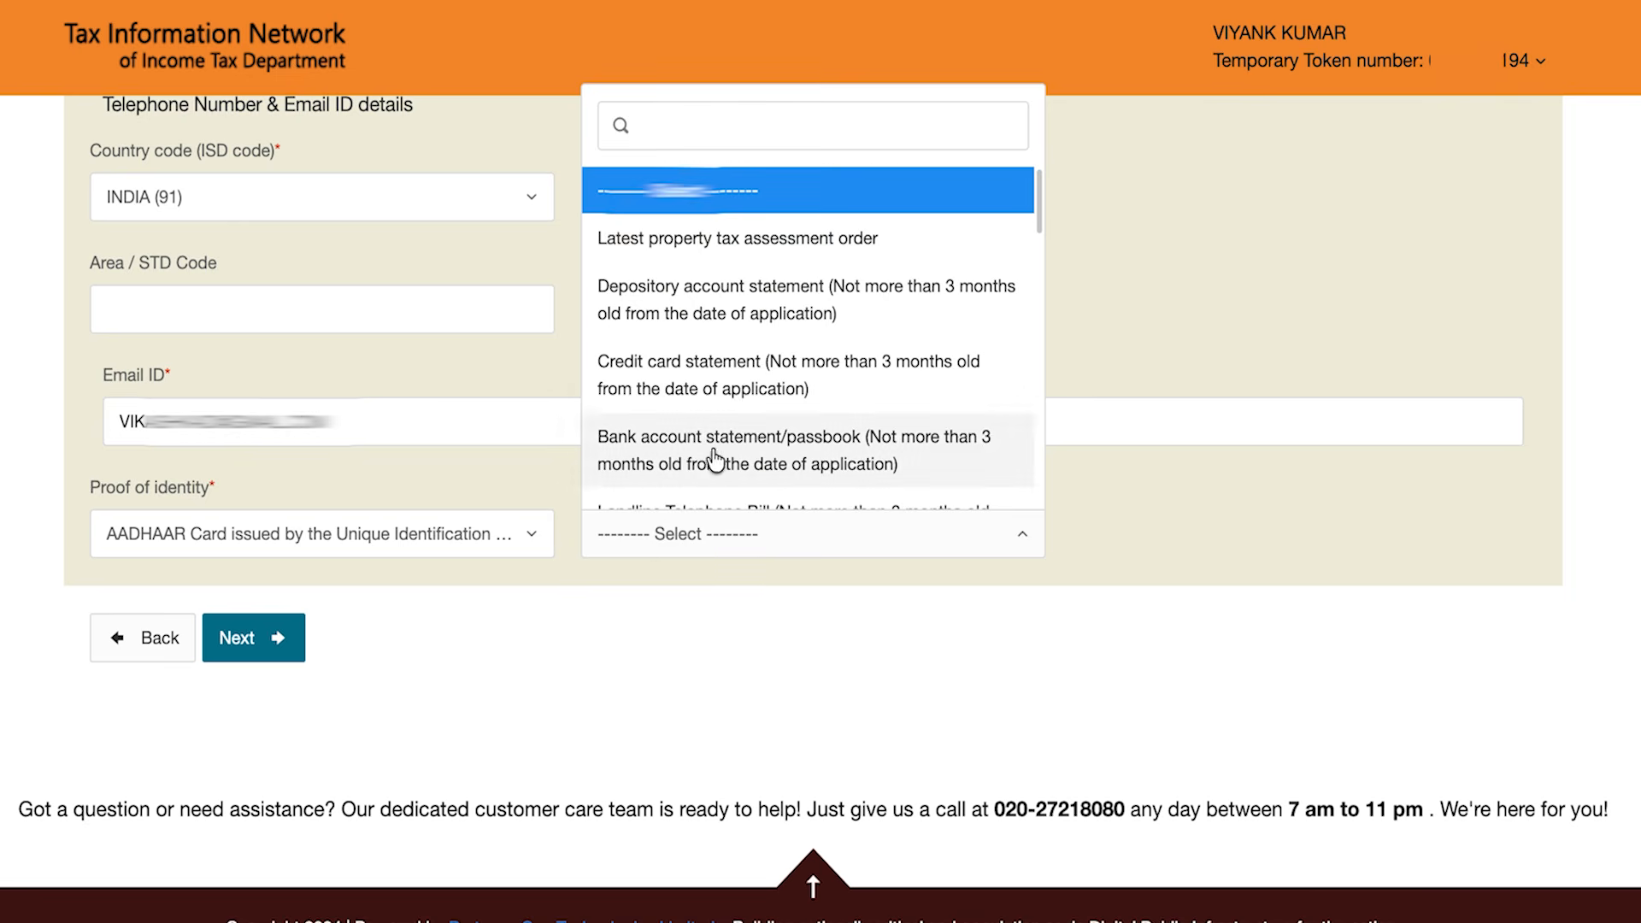
pyautogui.scroll(-5, 713, 461)
pyautogui.scroll(3, 716, 462)
pyautogui.click(701, 406)
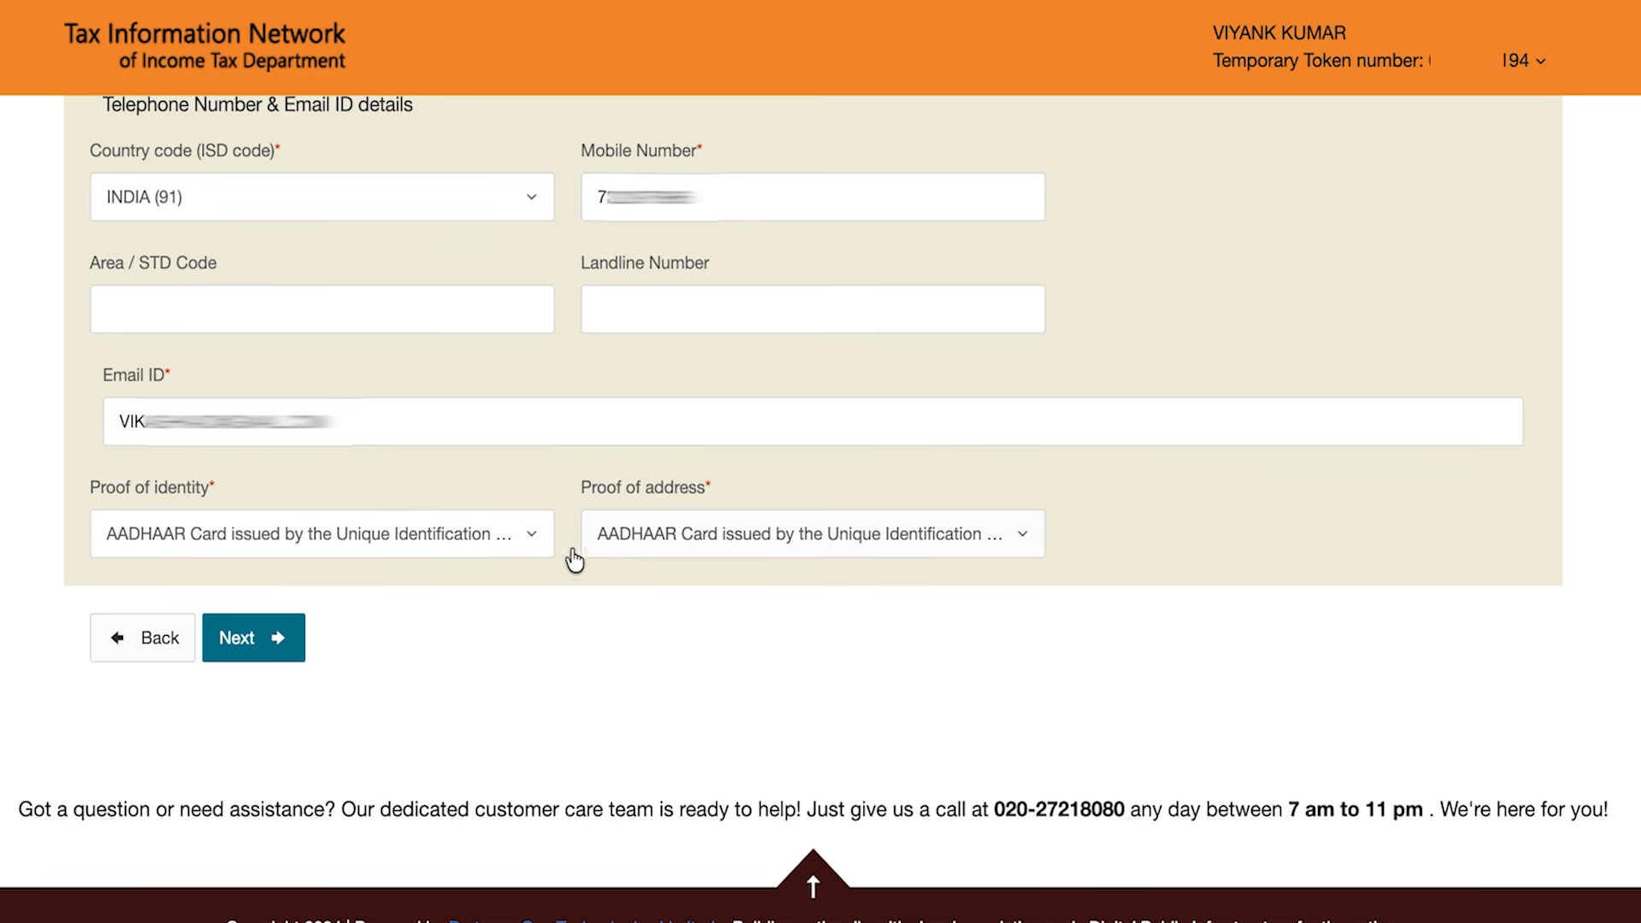
pyautogui.click(299, 641)
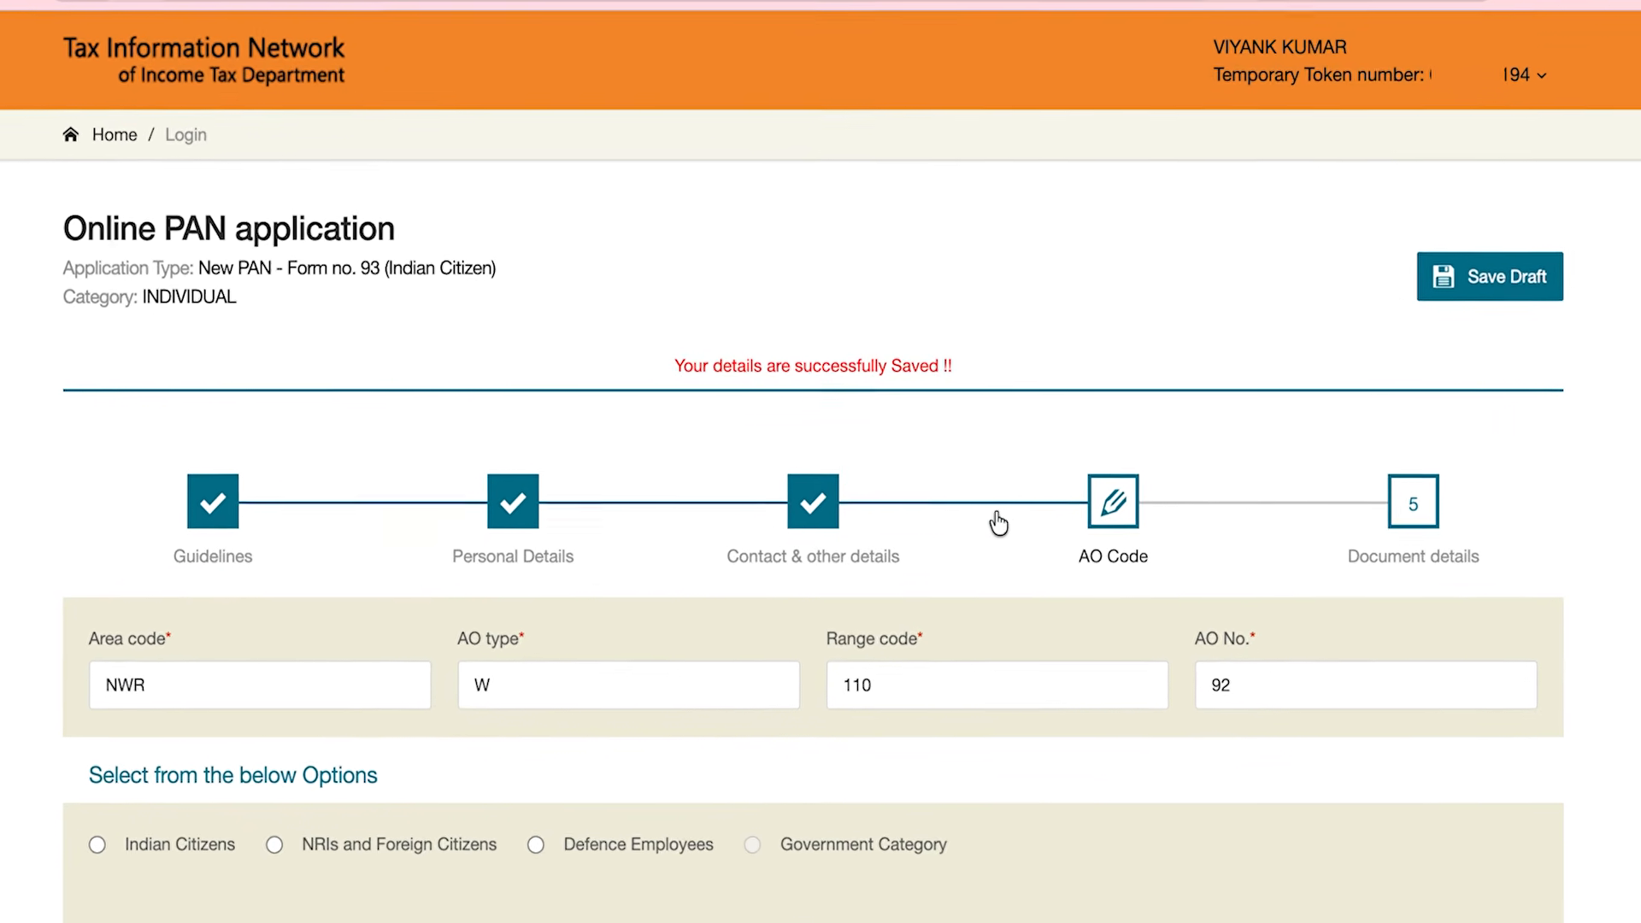
# - Fetch the AO codes for Indian Citizens in the state PUNJAB and city LUDHIANA, leaving the area name empty
pyautogui.scroll(-3, 1067, 536)
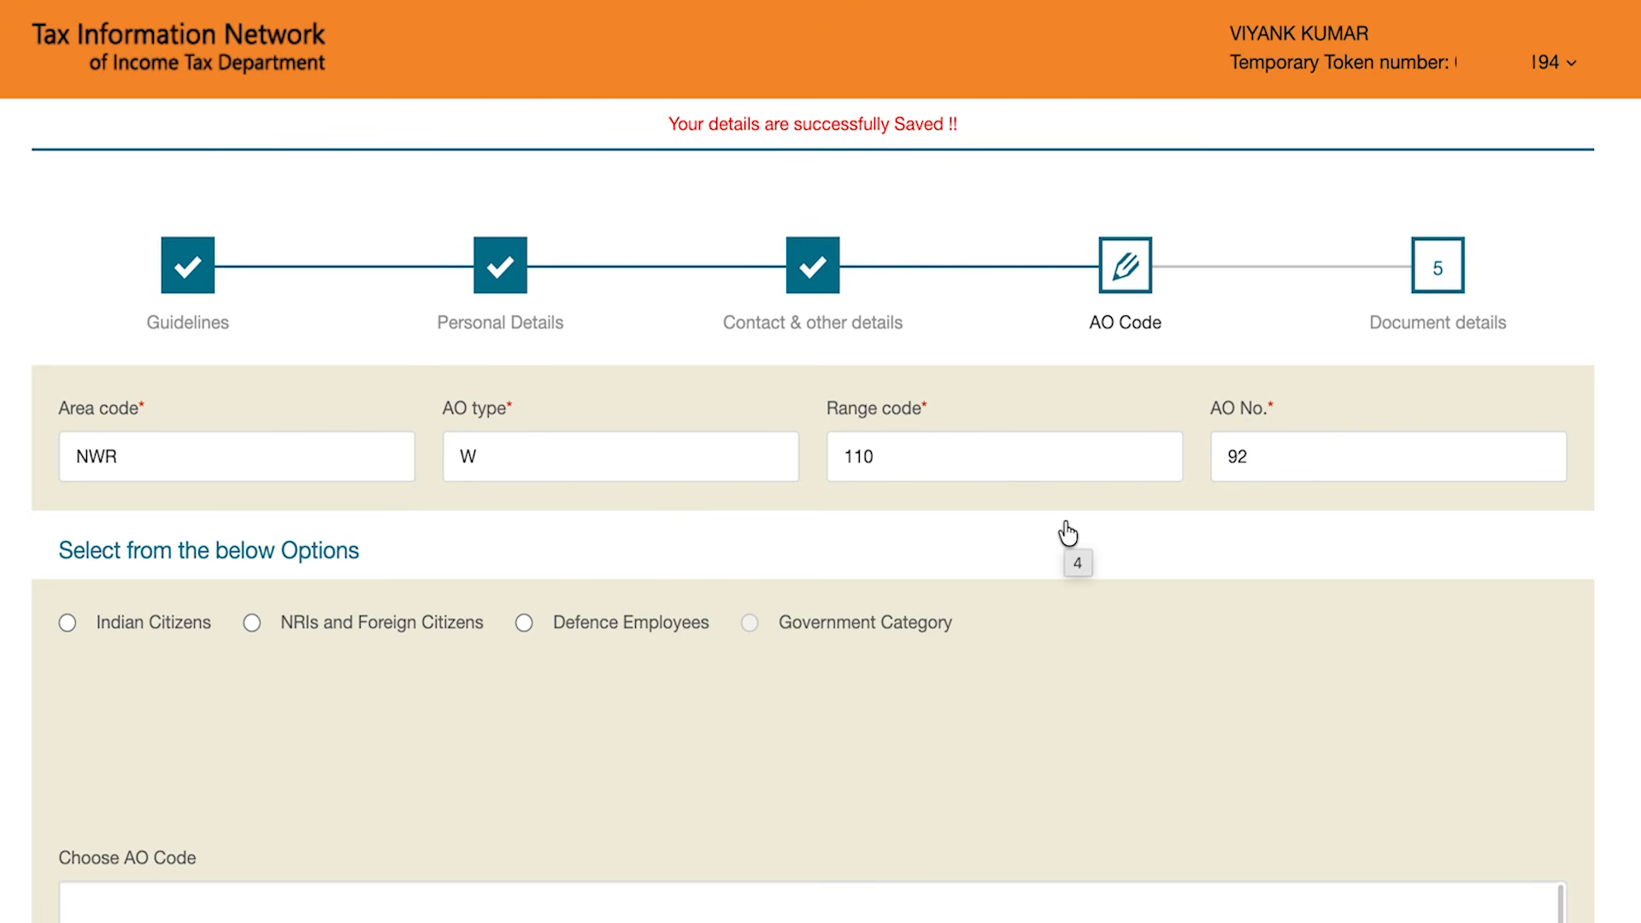
pyautogui.click(68, 622)
pyautogui.click(226, 738)
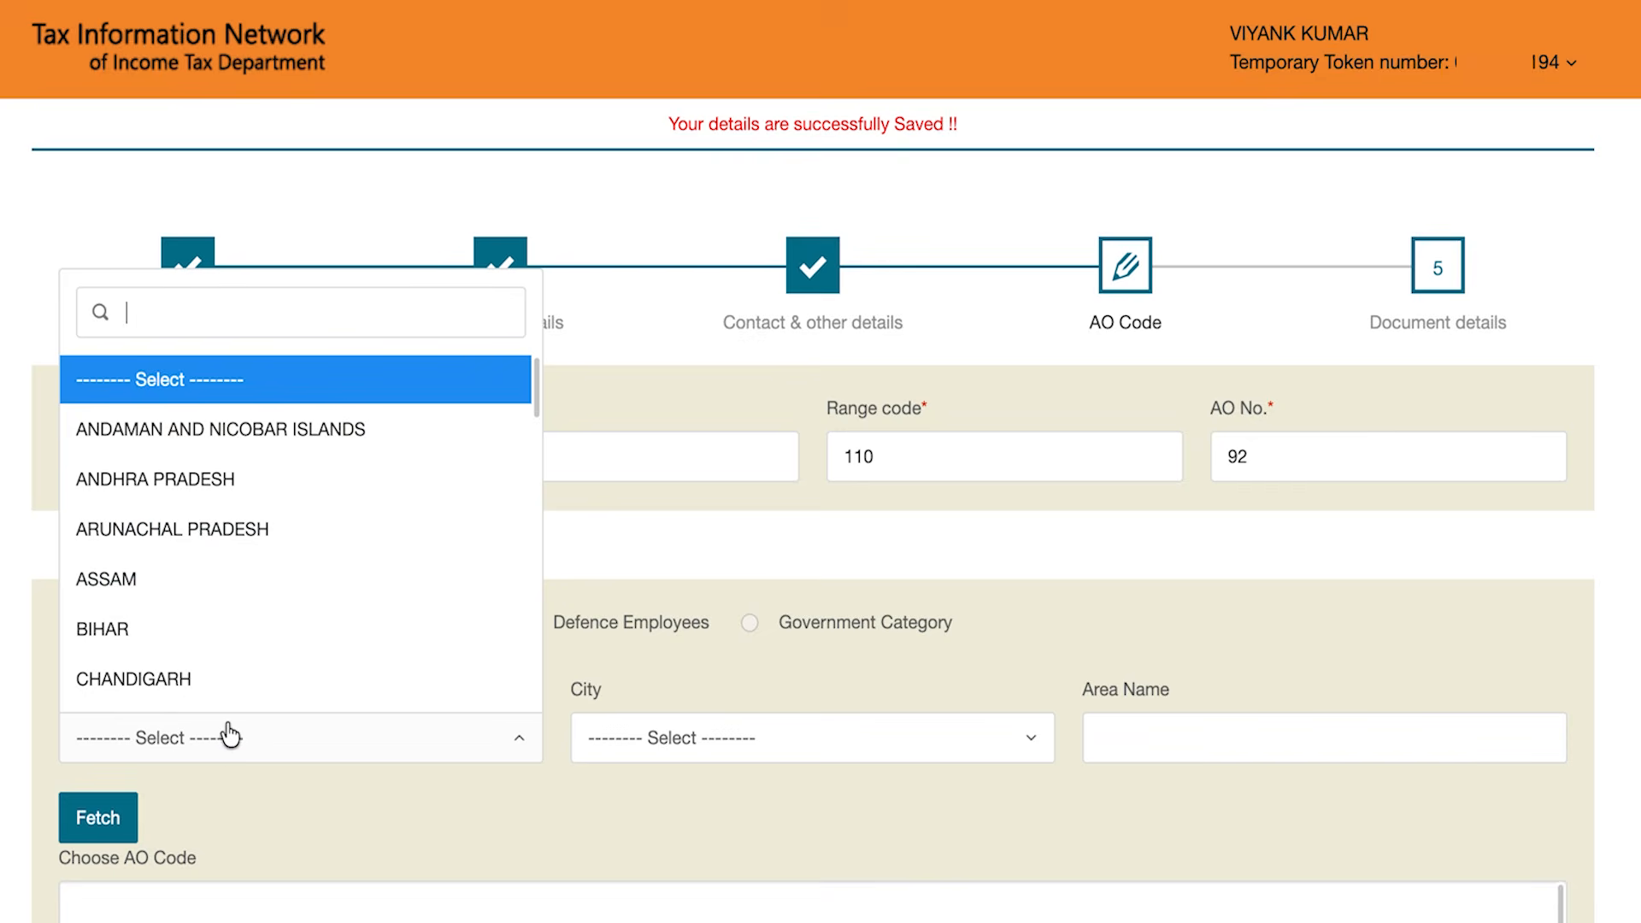
pyautogui.write('pun')
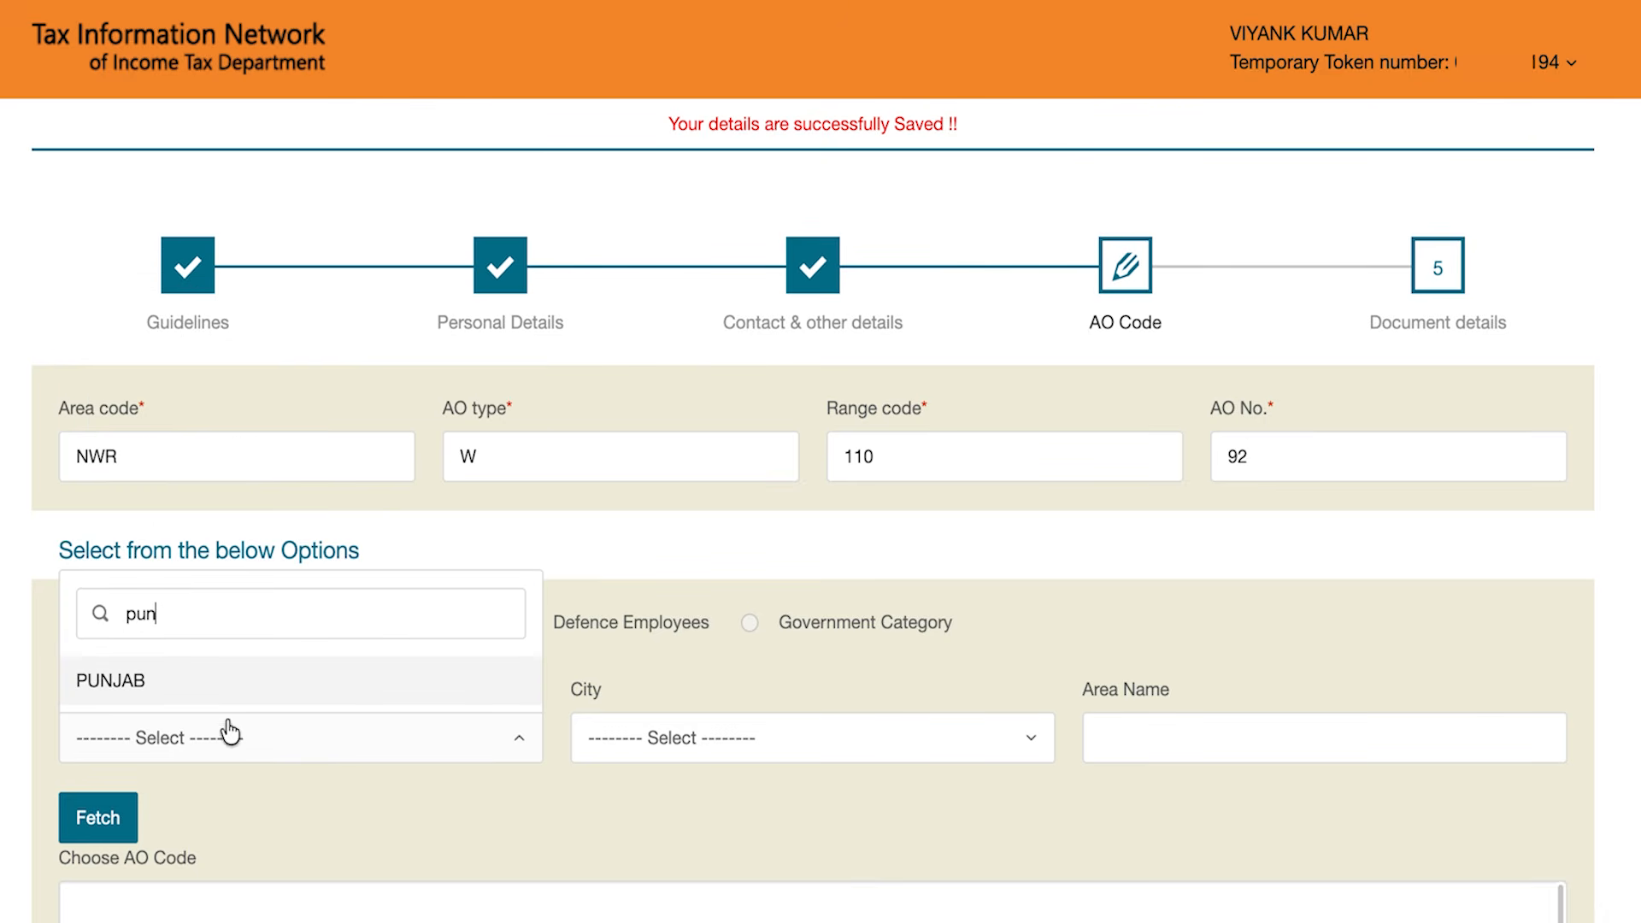
pyautogui.click(226, 699)
pyautogui.click(671, 740)
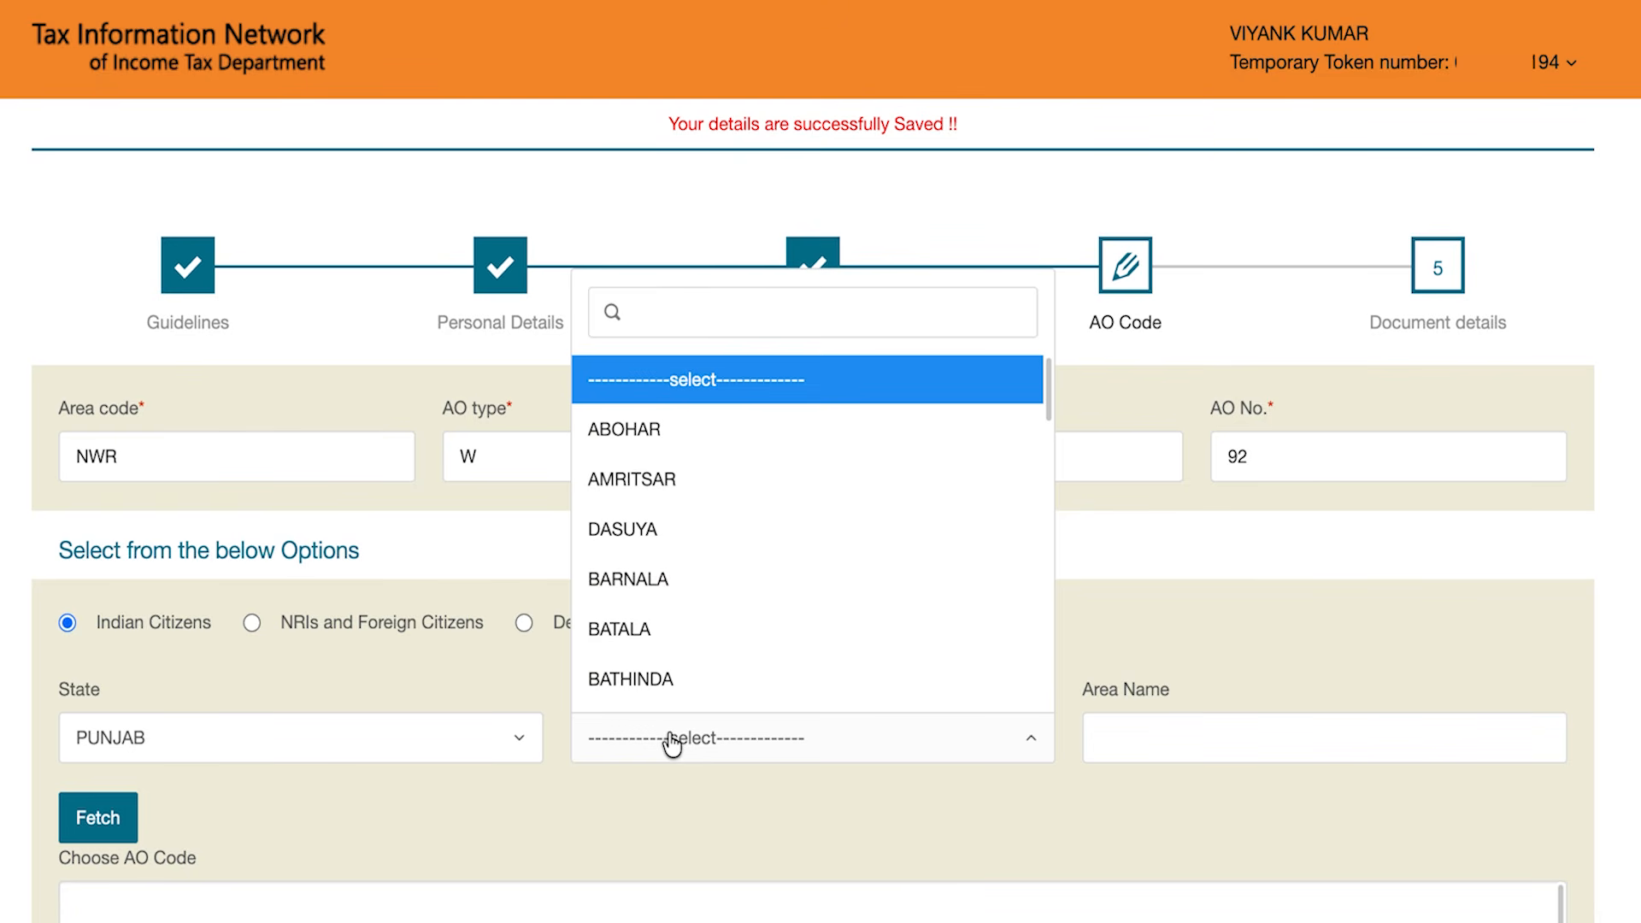
pyautogui.write('lu')
pyautogui.click(669, 694)
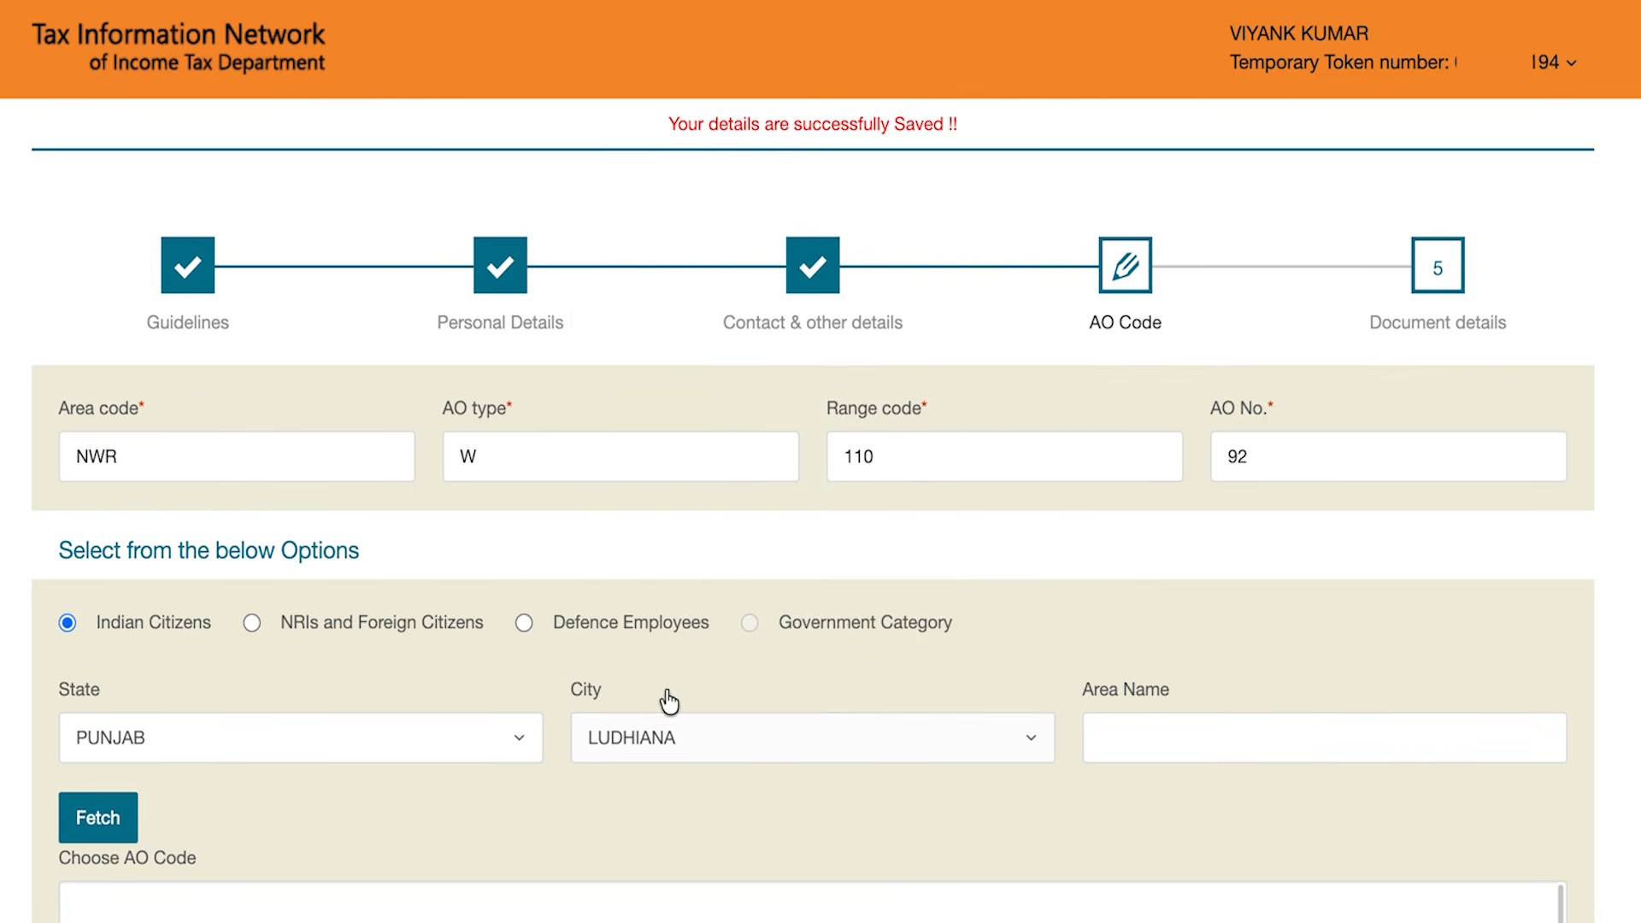
pyautogui.click(1141, 718)
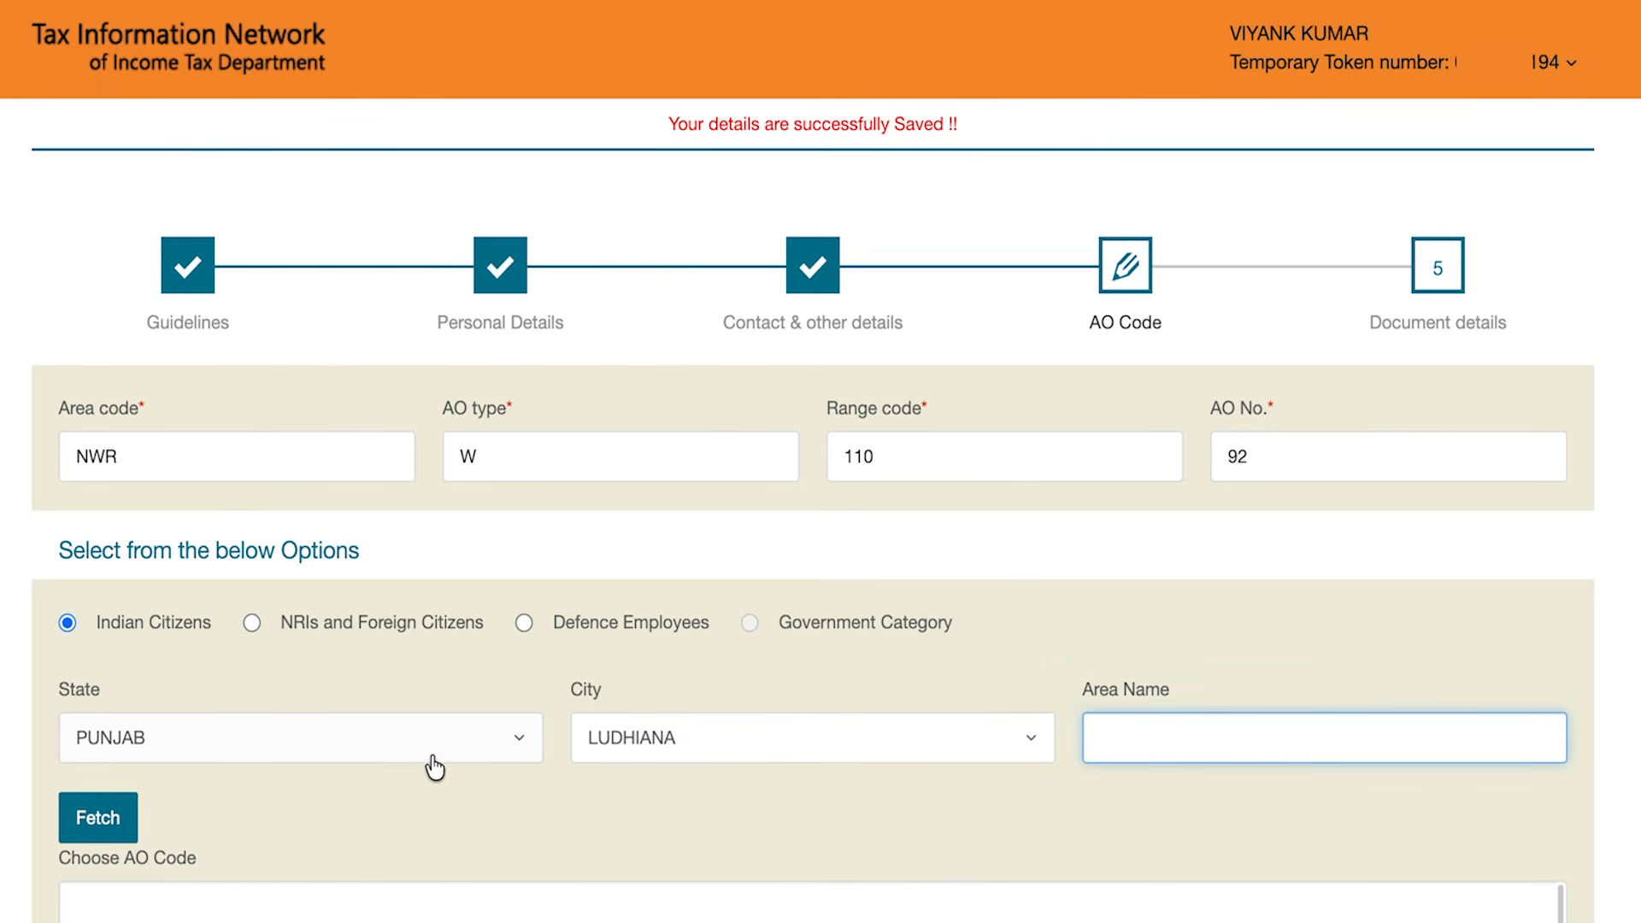
pyautogui.click(128, 819)
# - Choose the CIRCLE-1, LUDHIANA AO code (NWR, C, 110, 1) and continue to the Document details stage
pyautogui.scroll(-3, 182, 816)
pyautogui.scroll(-5, 696, 717)
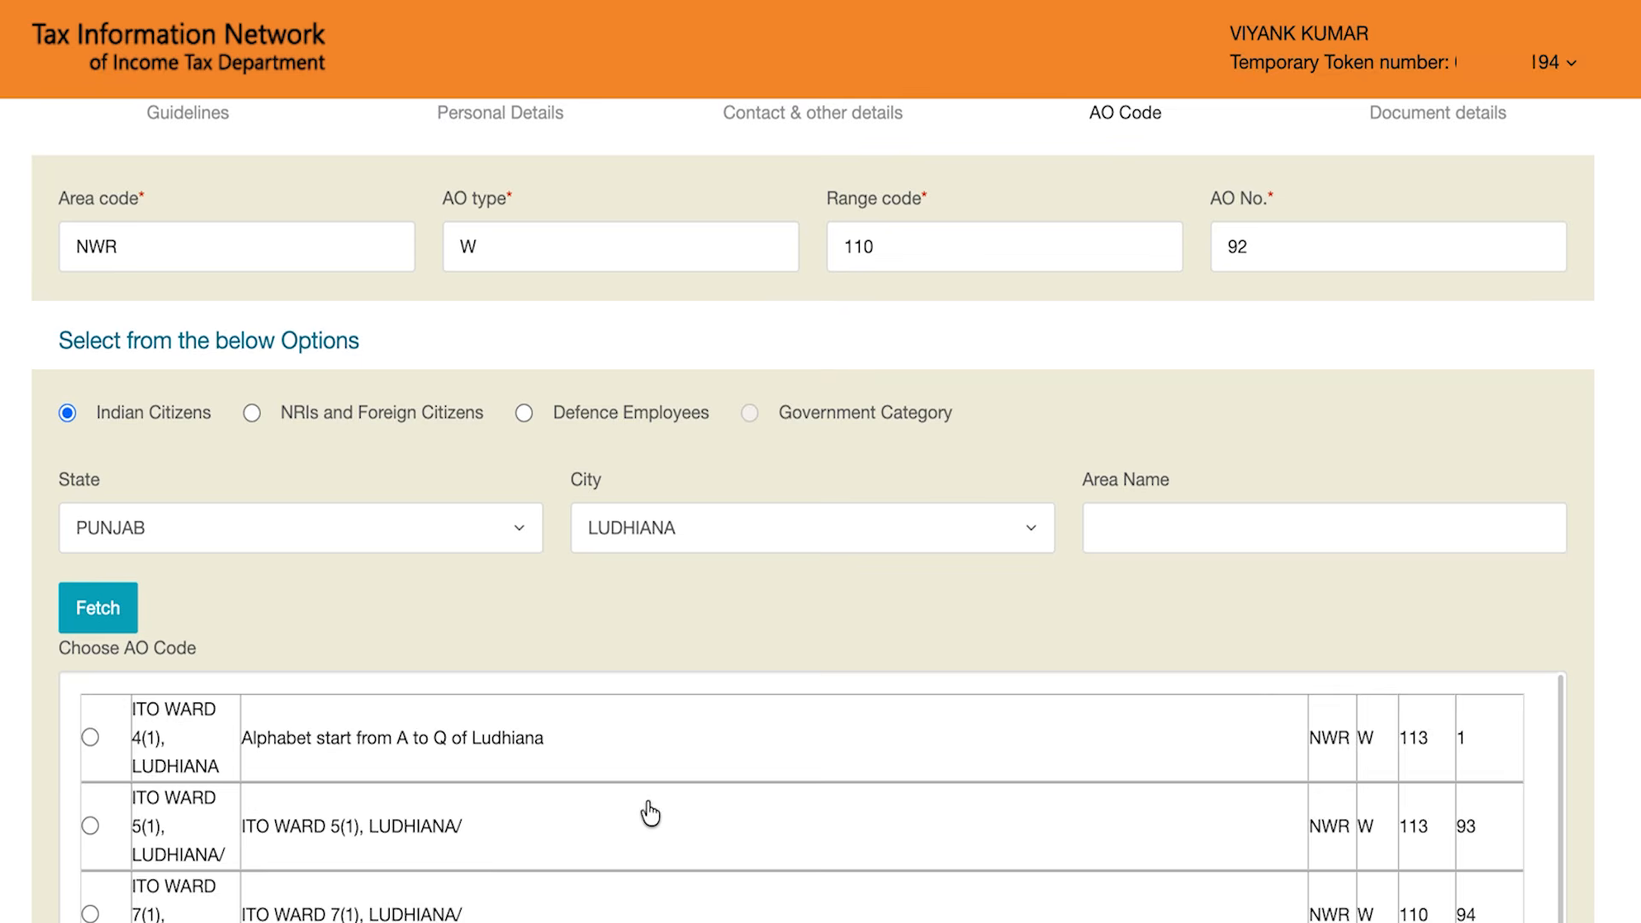
pyautogui.scroll(5, 659, 807)
pyautogui.click(89, 865)
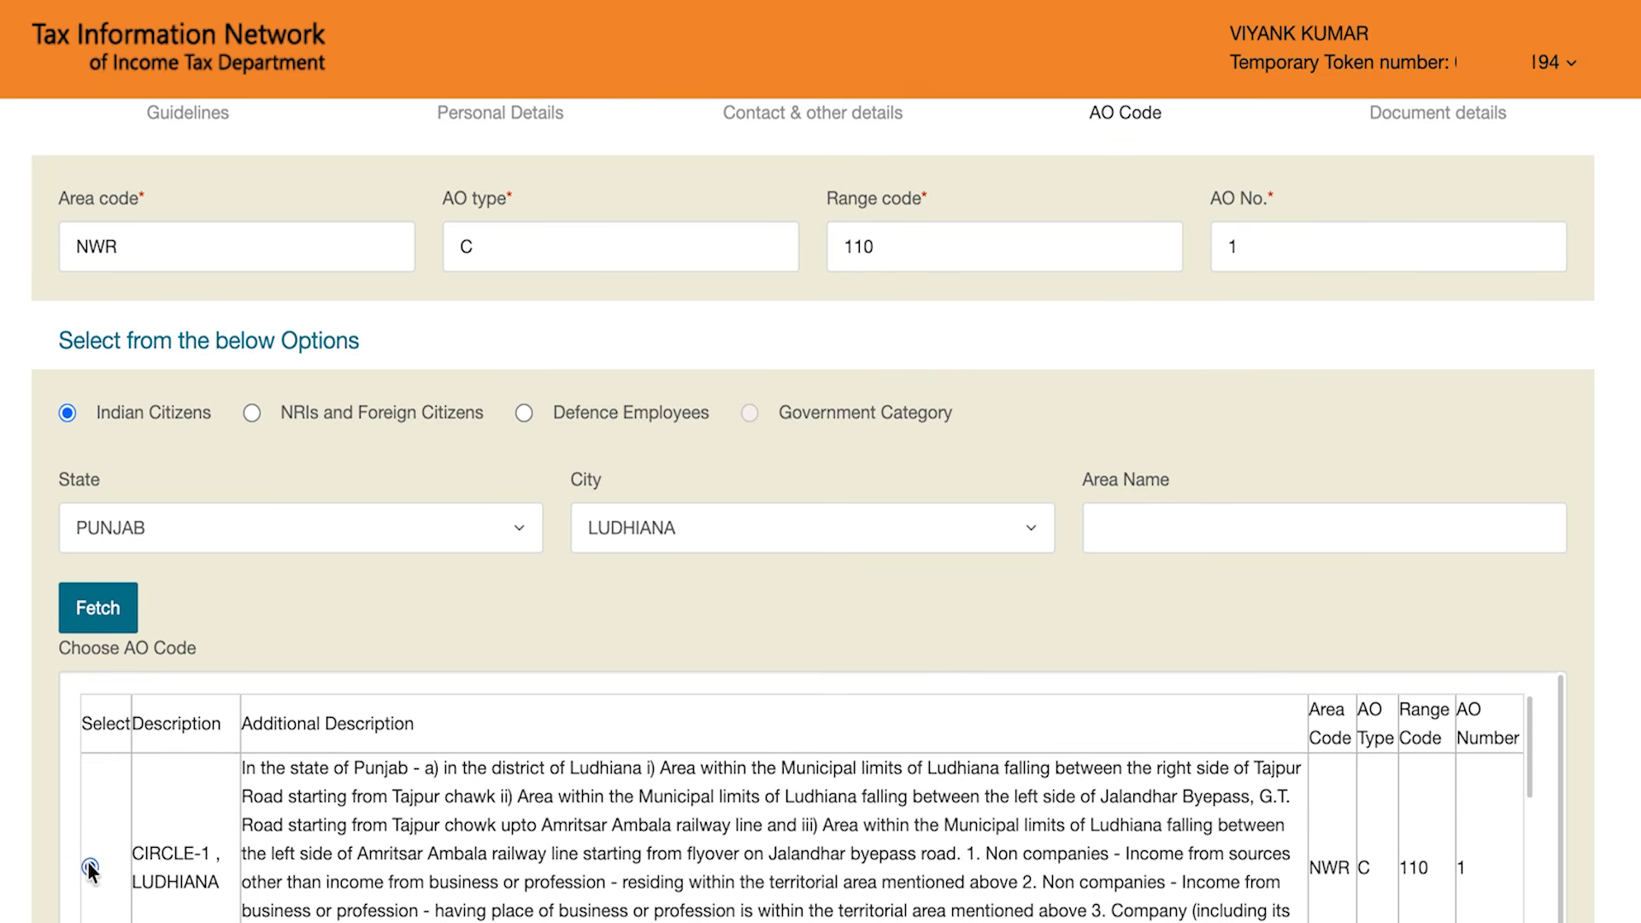
pyautogui.click(1236, 247)
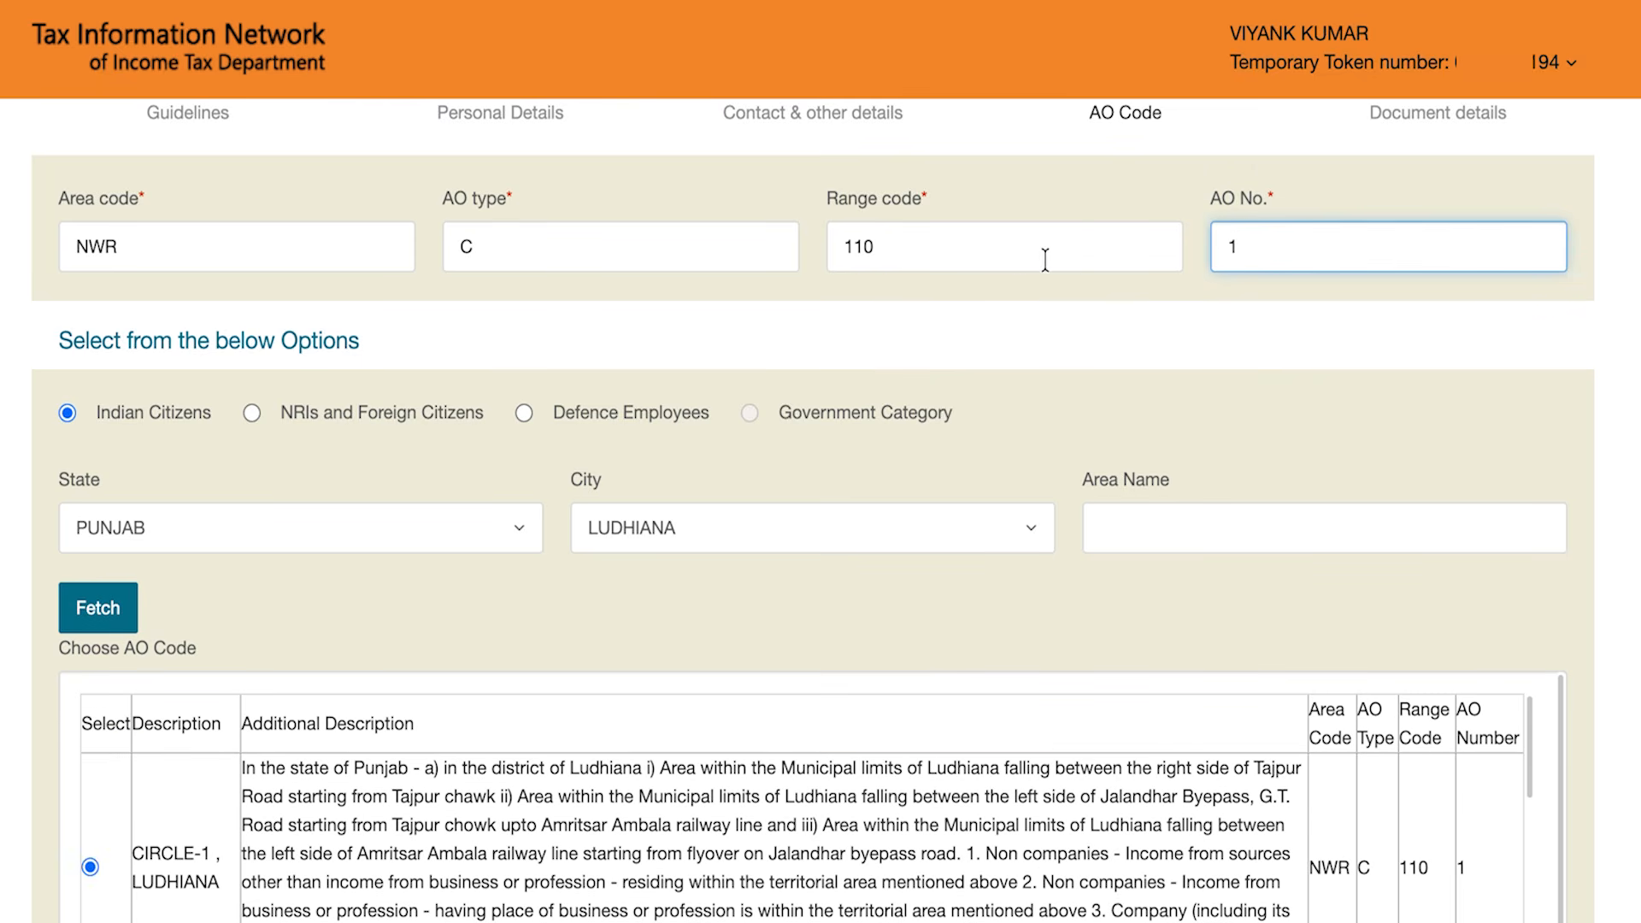
pyautogui.scroll(-4, 890, 266)
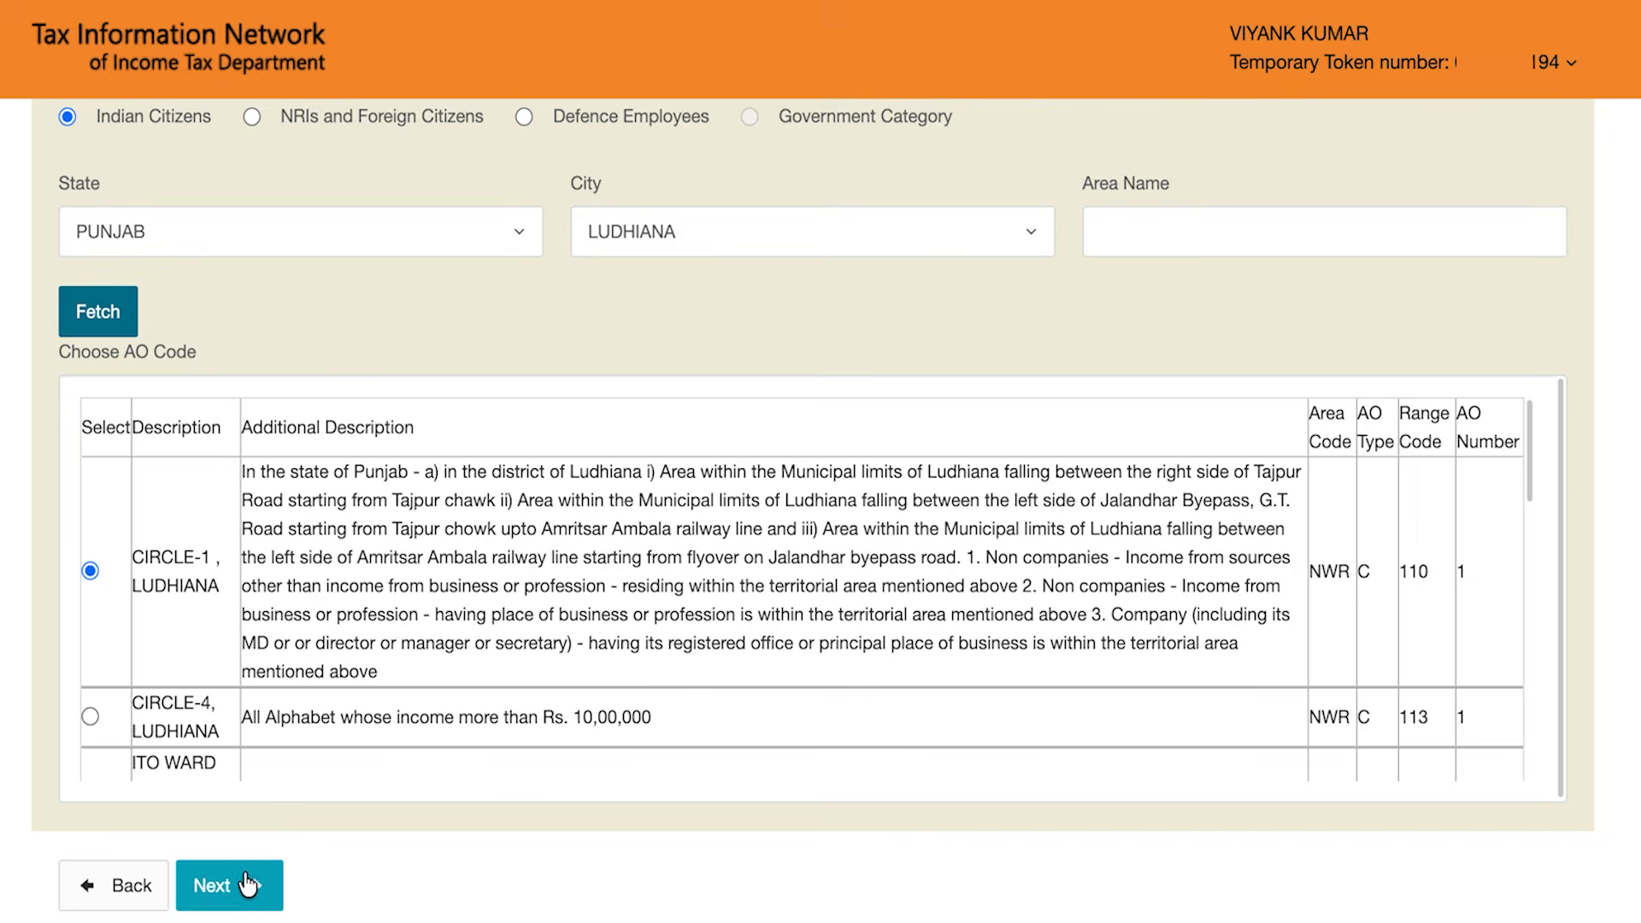
pyautogui.click(244, 889)
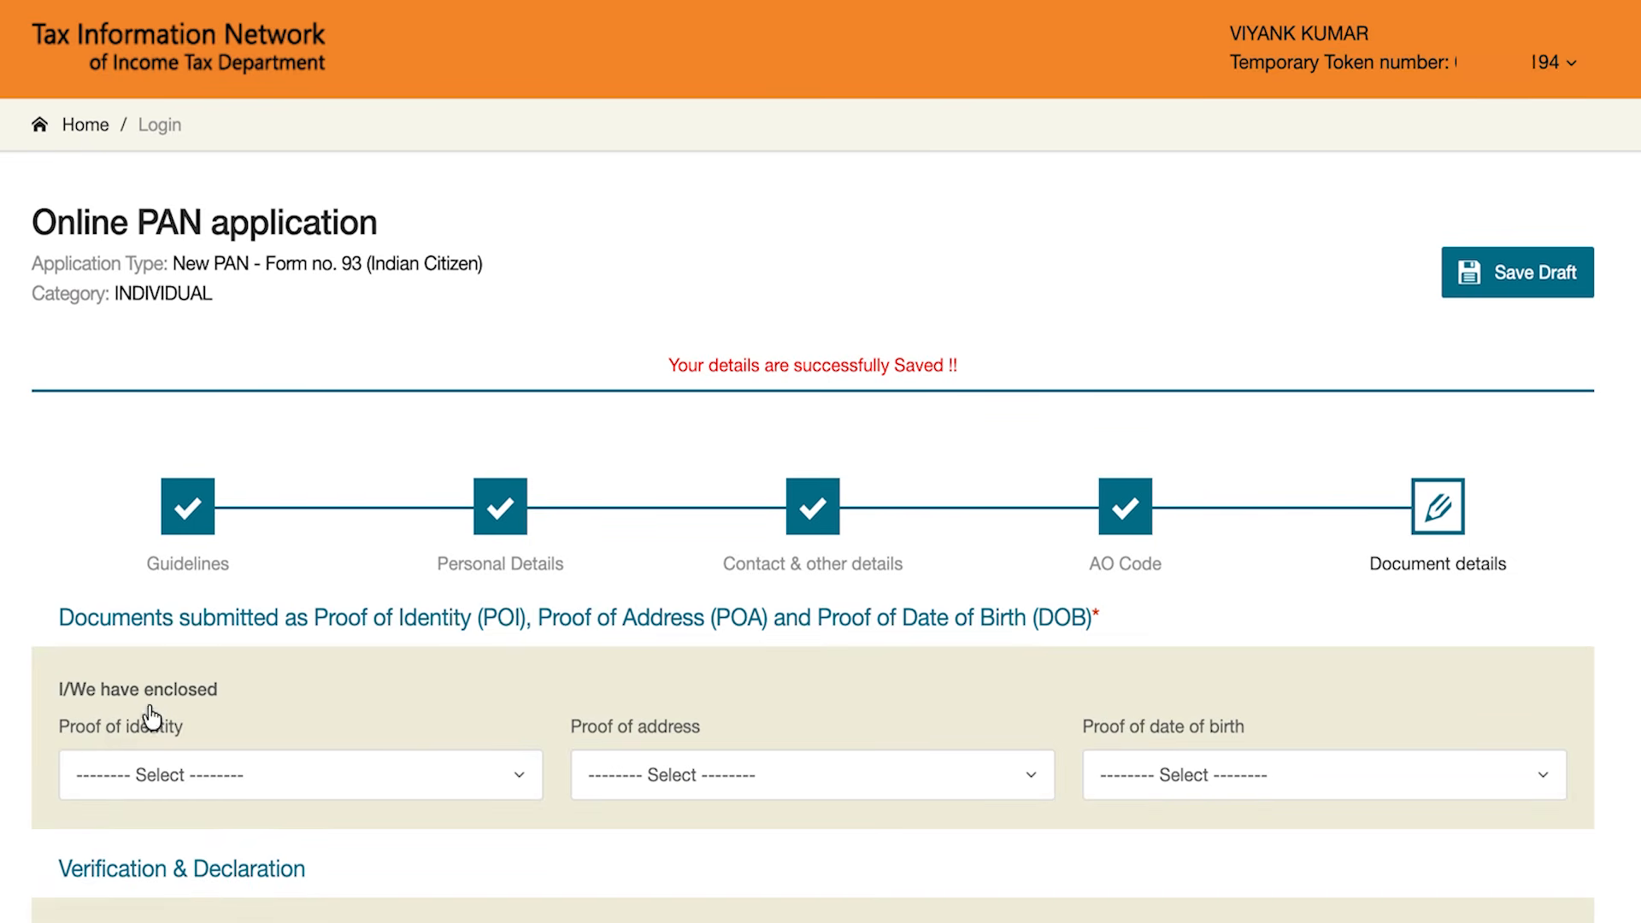
# - Set both the proof of identity and the proof of address in the document details to AADHAAR Card
pyautogui.click(152, 767)
pyautogui.write('aa')
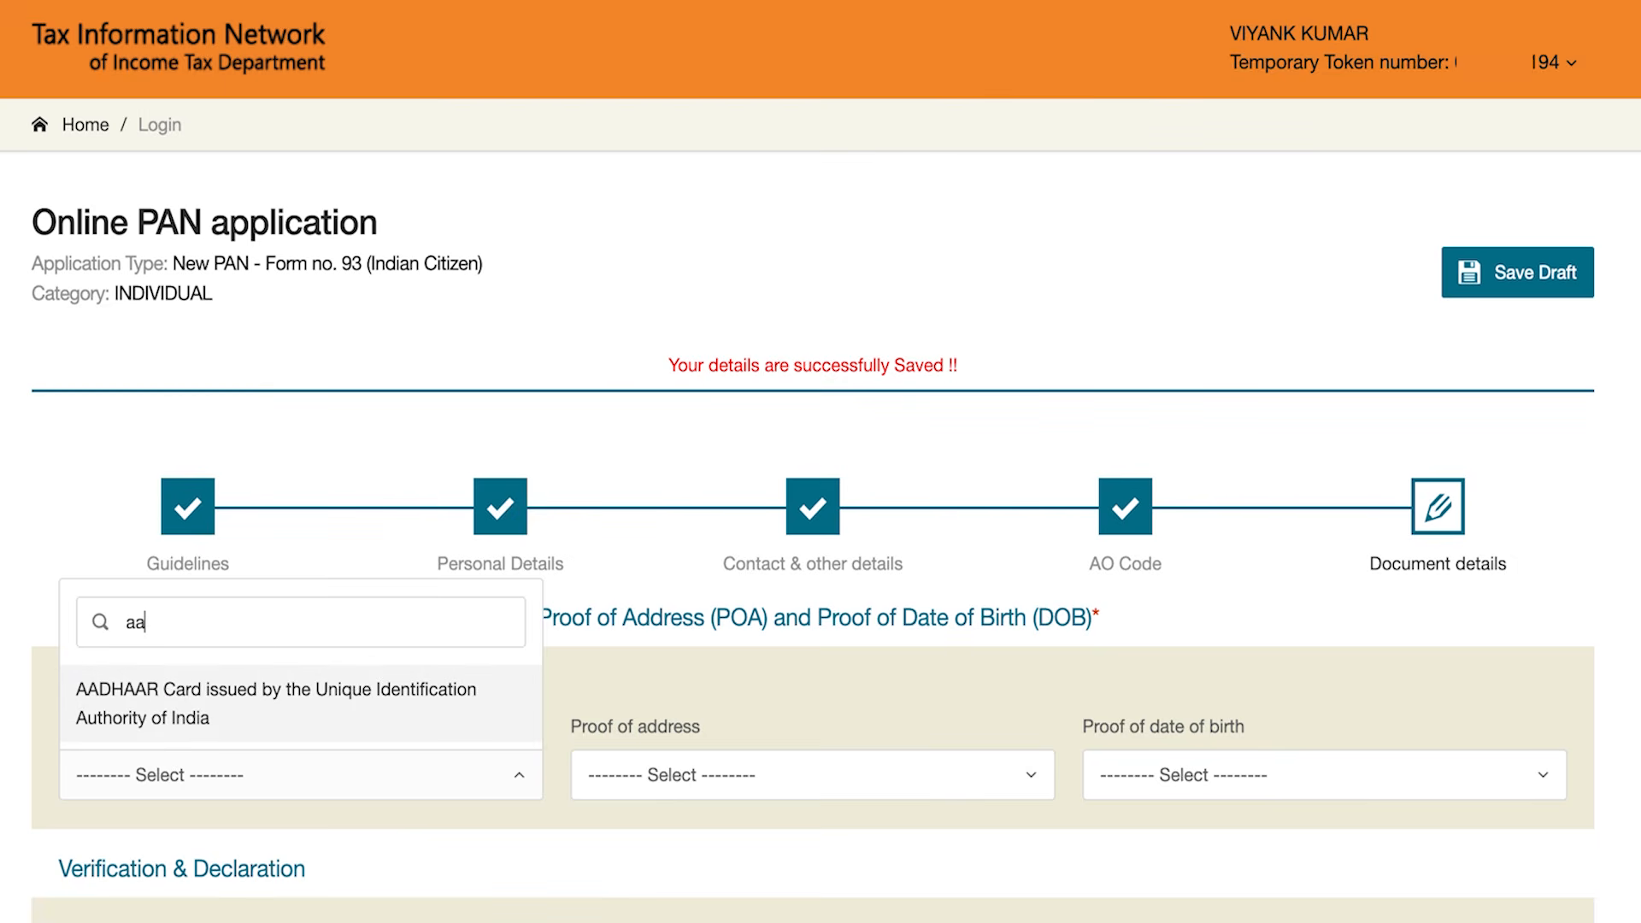
pyautogui.click(168, 725)
pyautogui.click(709, 773)
pyautogui.write('aa')
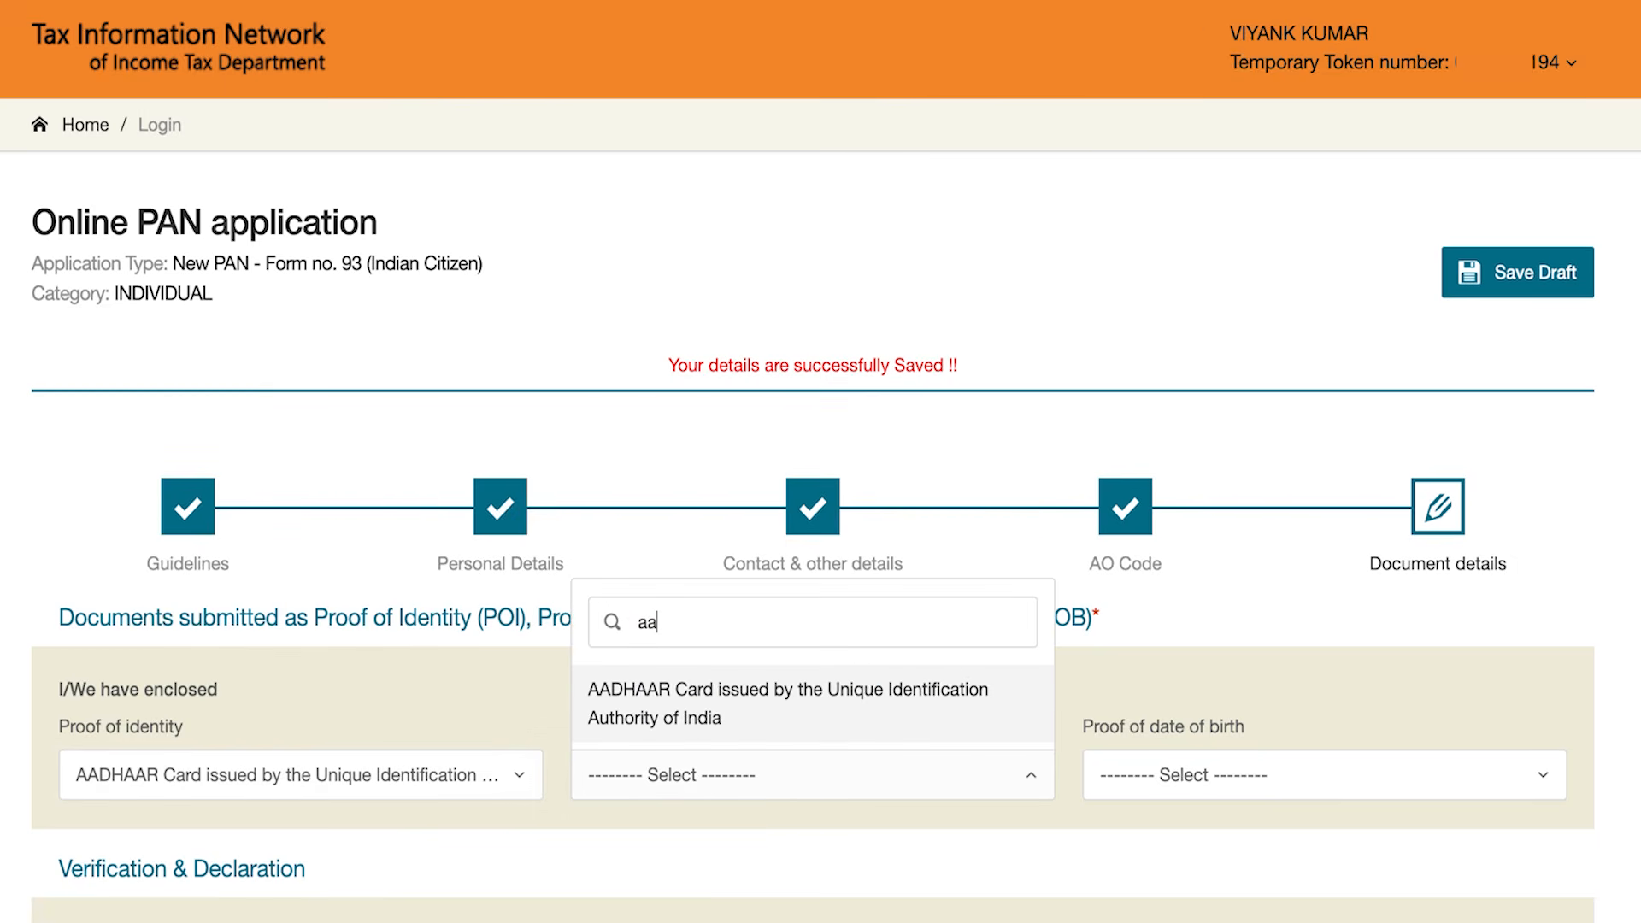
pyautogui.click(706, 735)
# - Examine the proof of date of birth options without choosing one, and view the Verification & Declaration section
pyautogui.click(1142, 766)
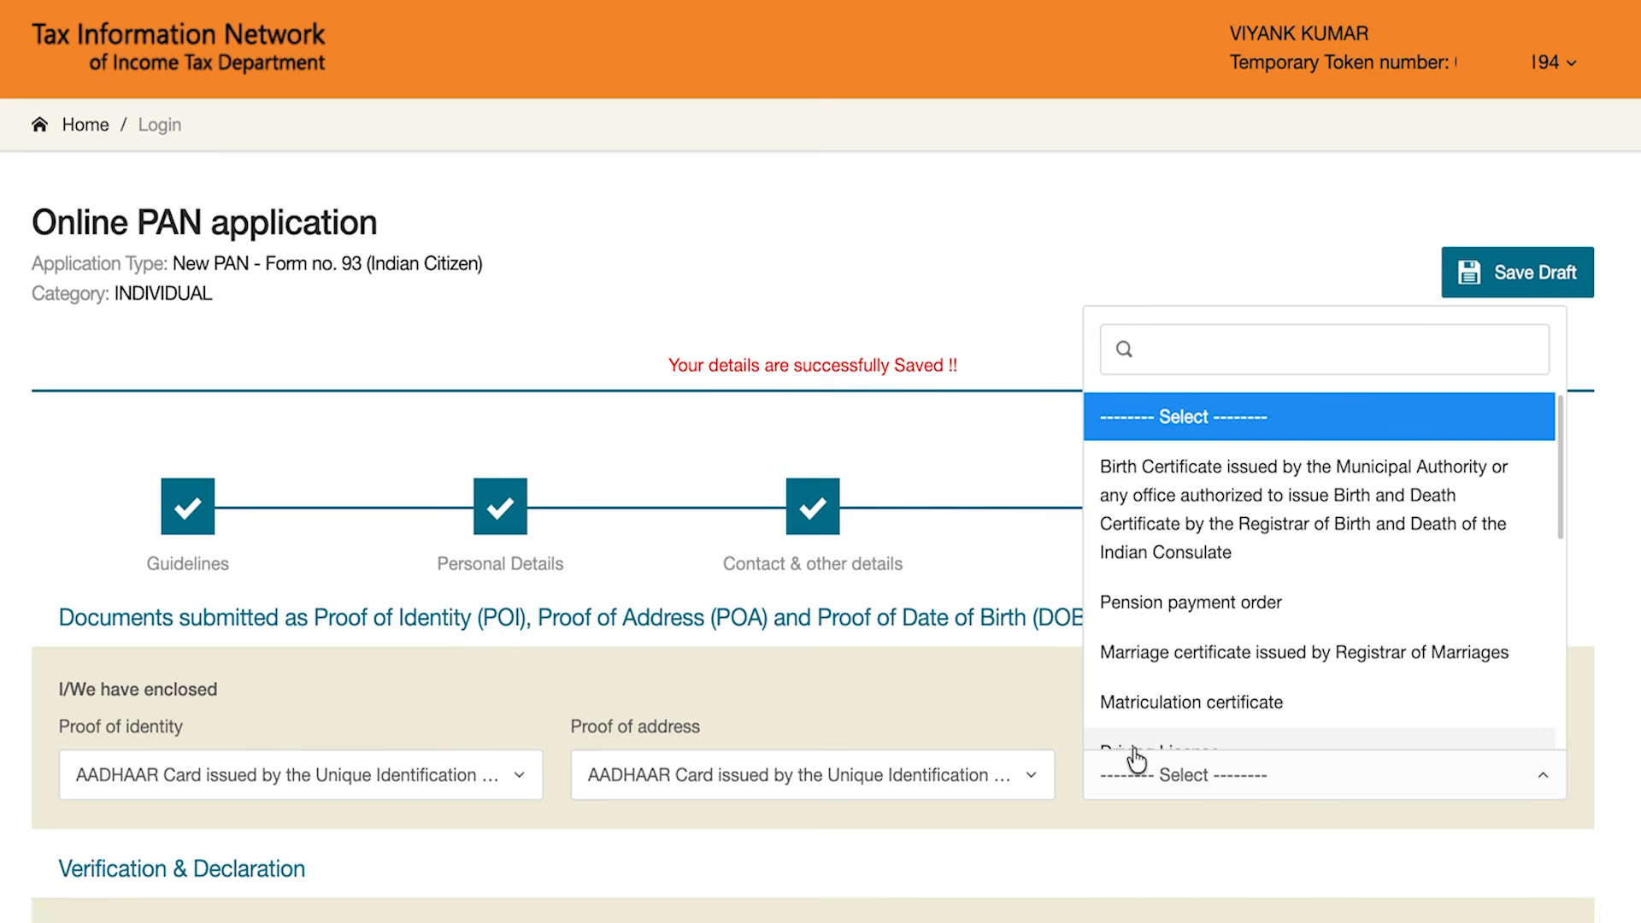
pyautogui.click(1634, 599)
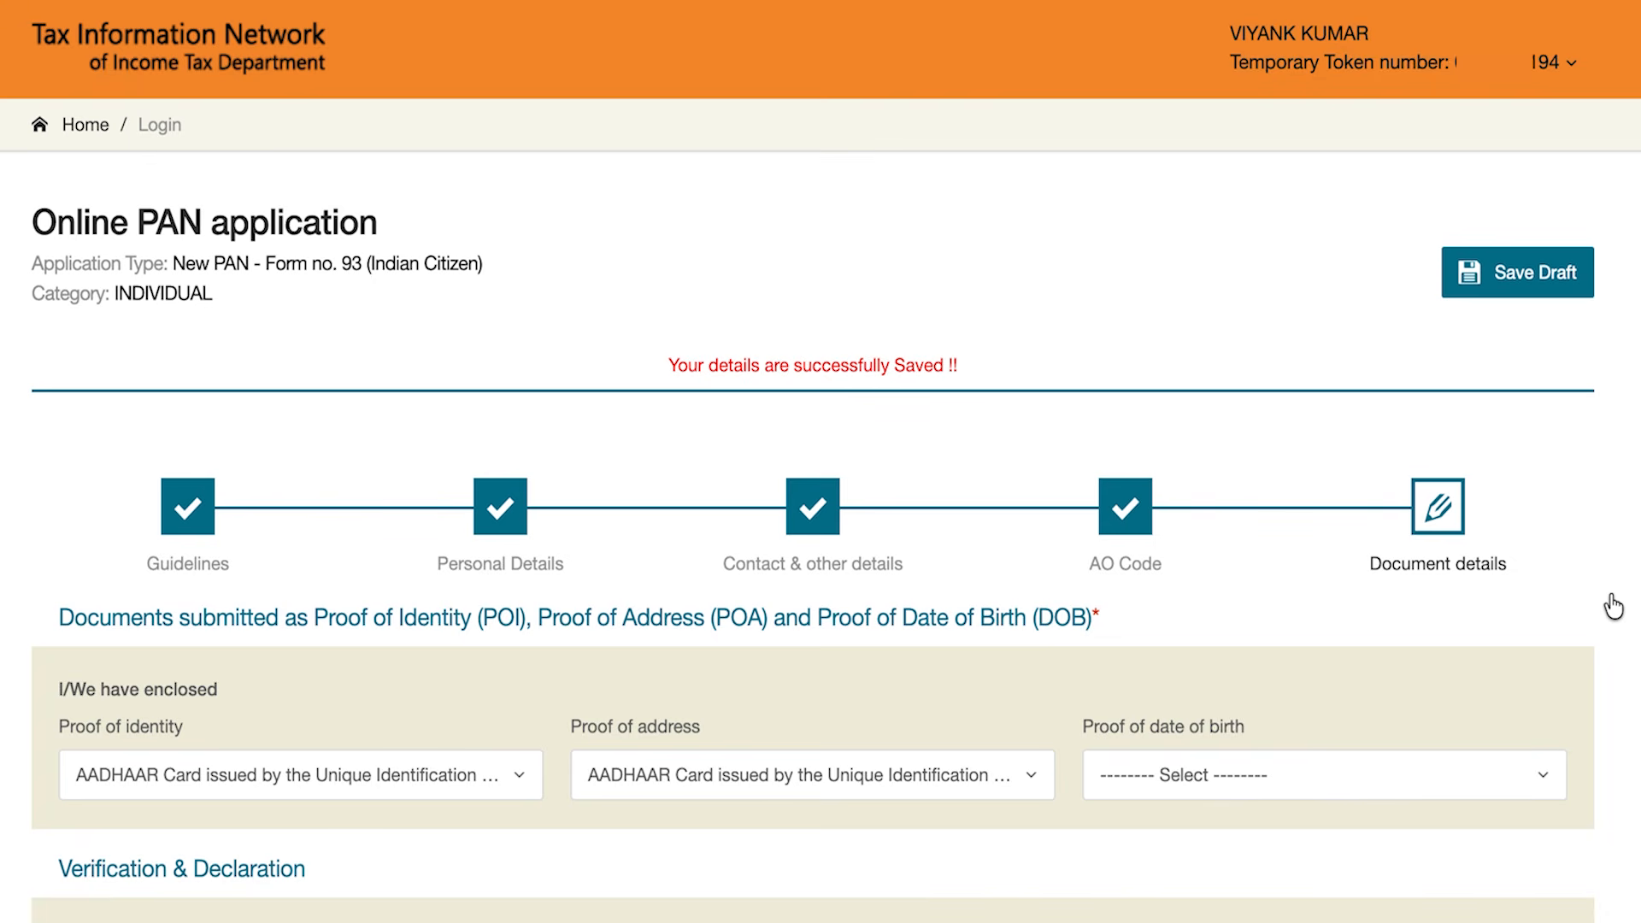
pyautogui.scroll(-3, 1612, 607)
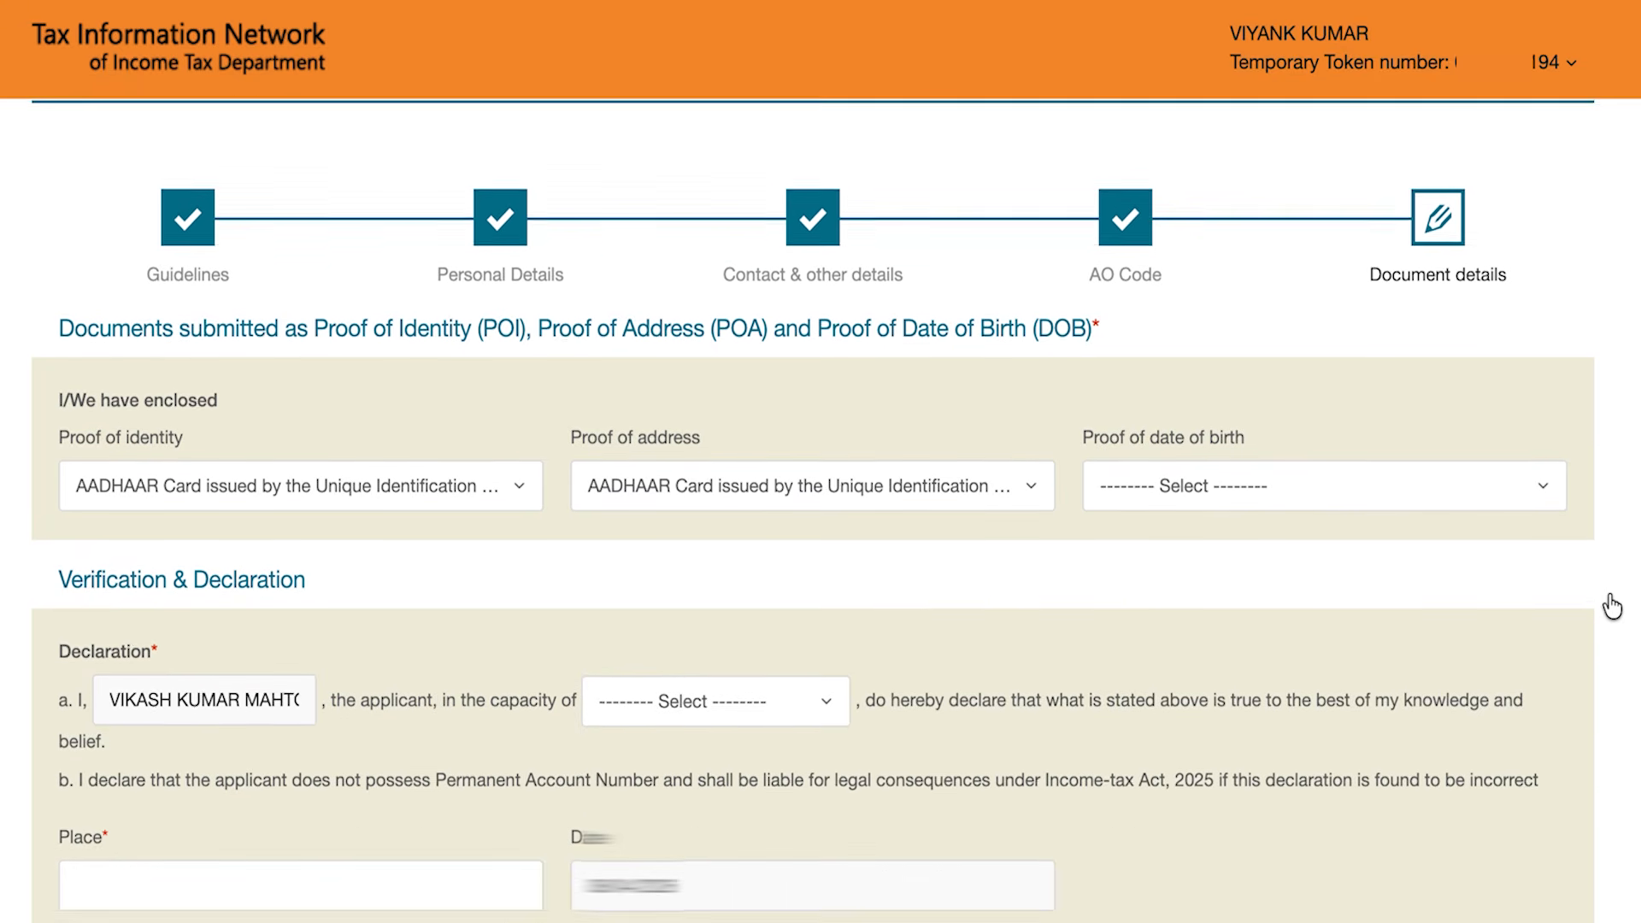
# - Set the proof of date of birth to Birth Certificate issued by the Municipal Authority
pyautogui.click(1302, 484)
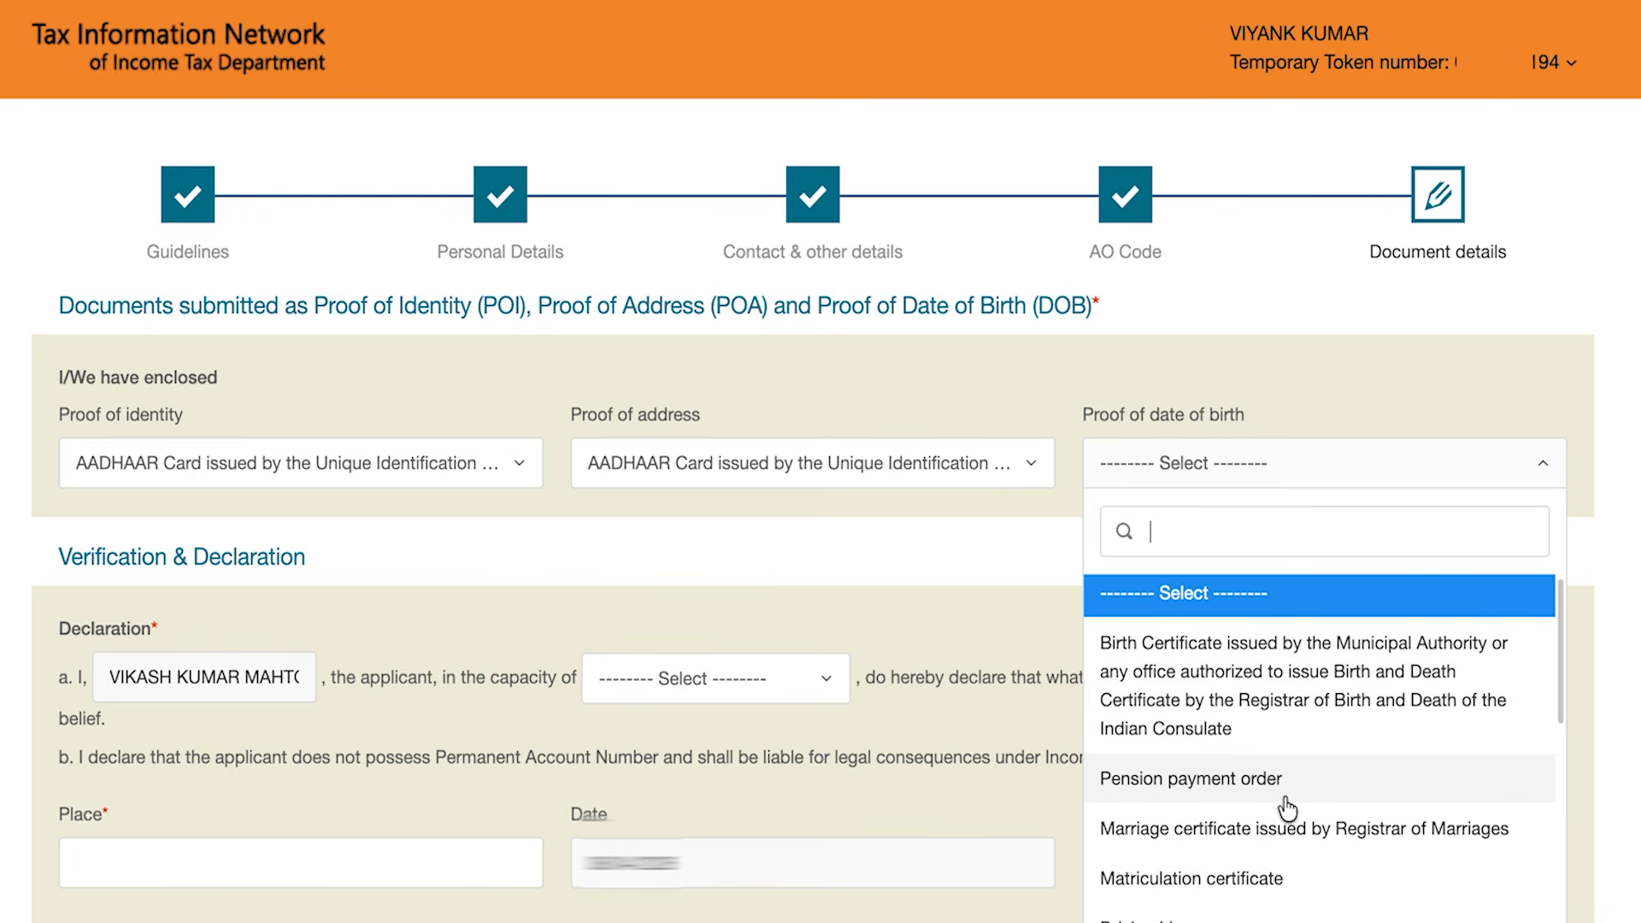
pyautogui.scroll(-1, 1287, 808)
pyautogui.scroll(-1, 1278, 829)
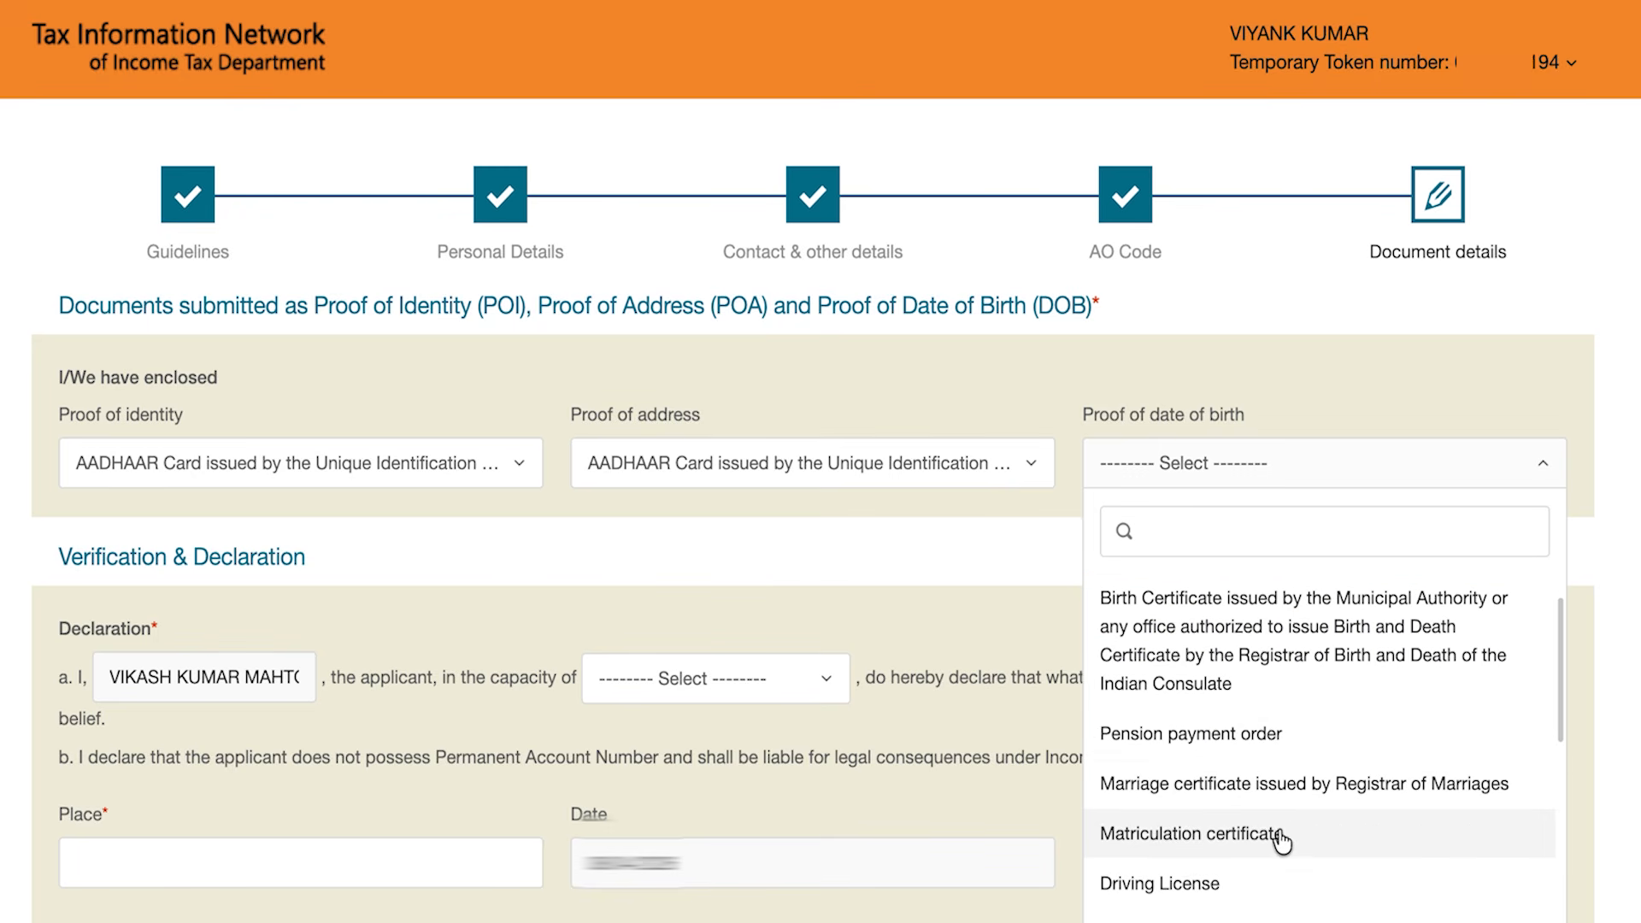
pyautogui.scroll(-3, 1319, 832)
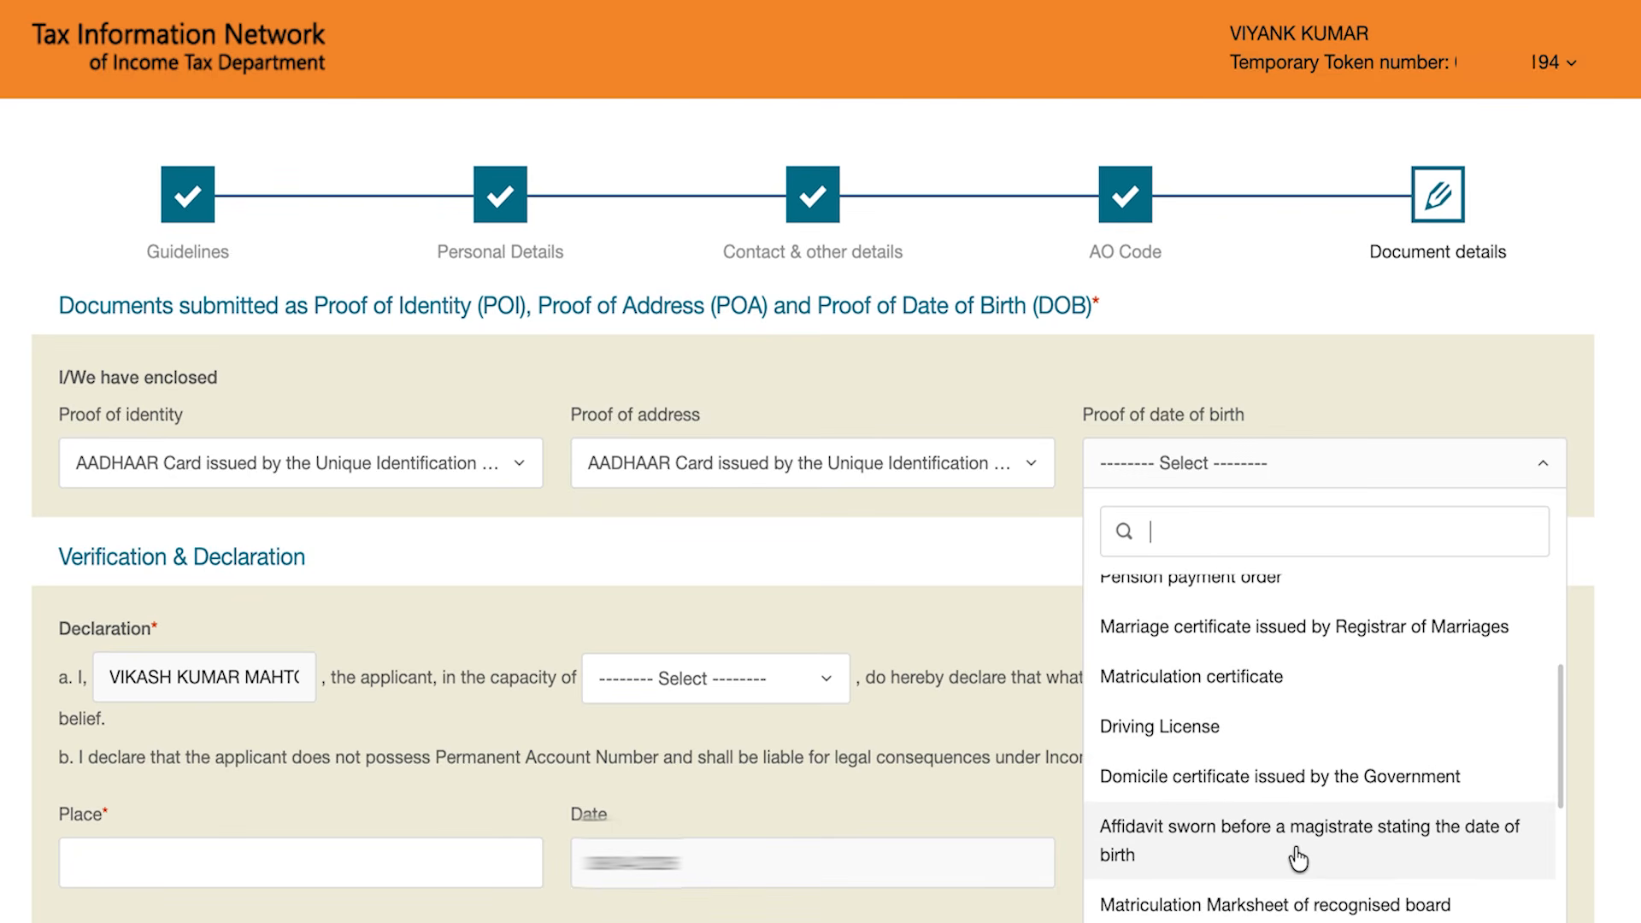
pyautogui.scroll(-1, 1298, 861)
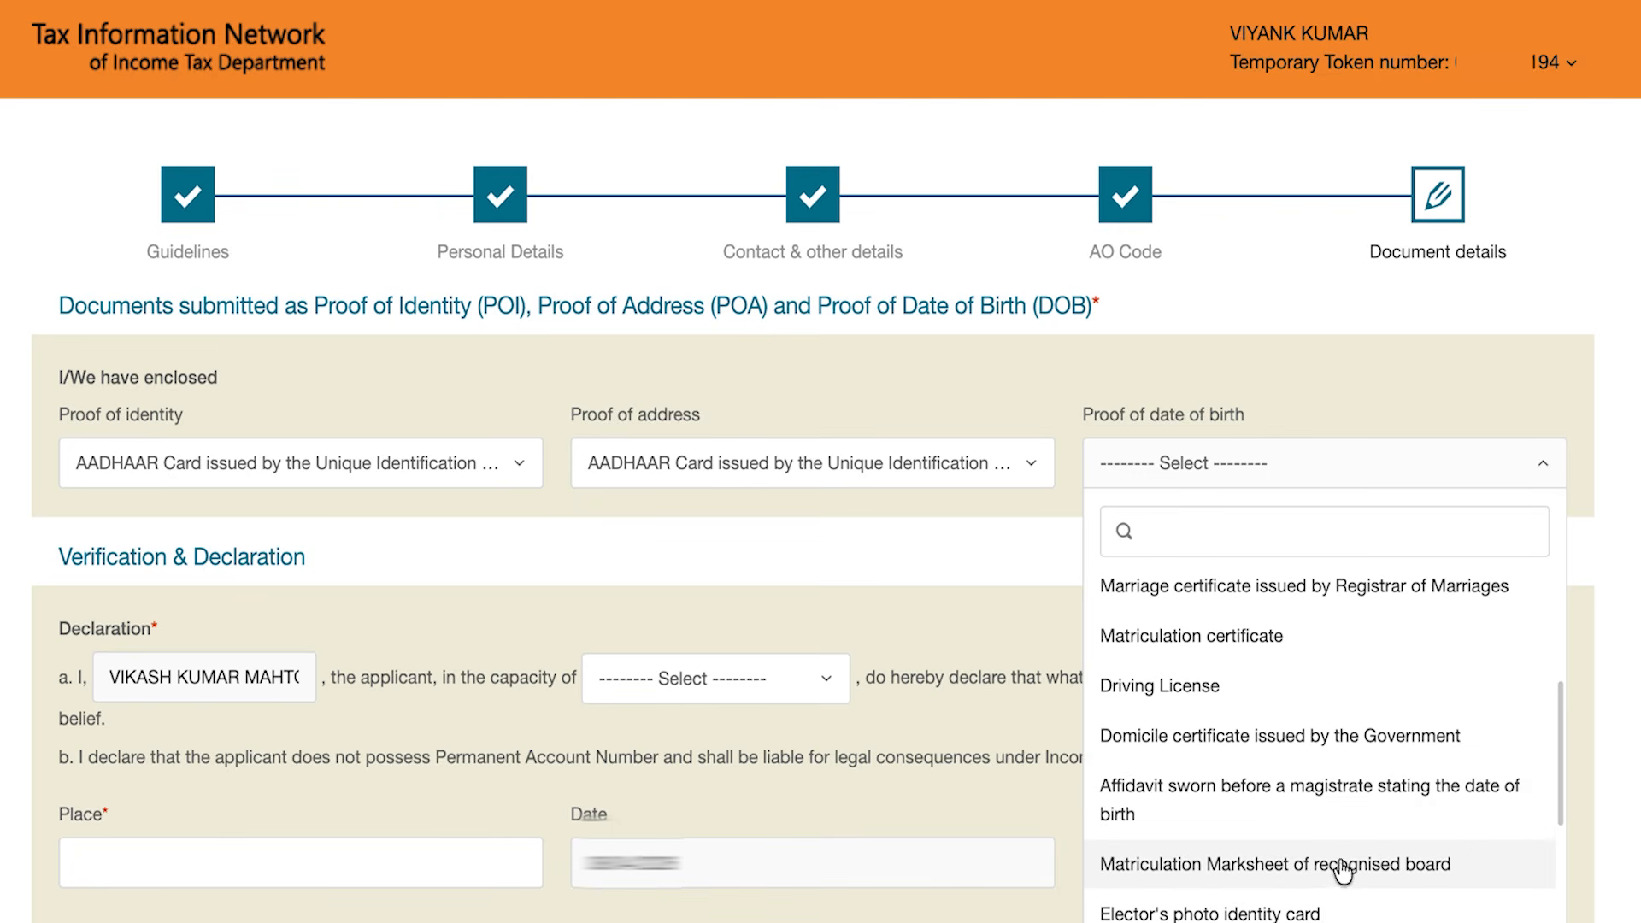
pyautogui.scroll(-2, 1343, 863)
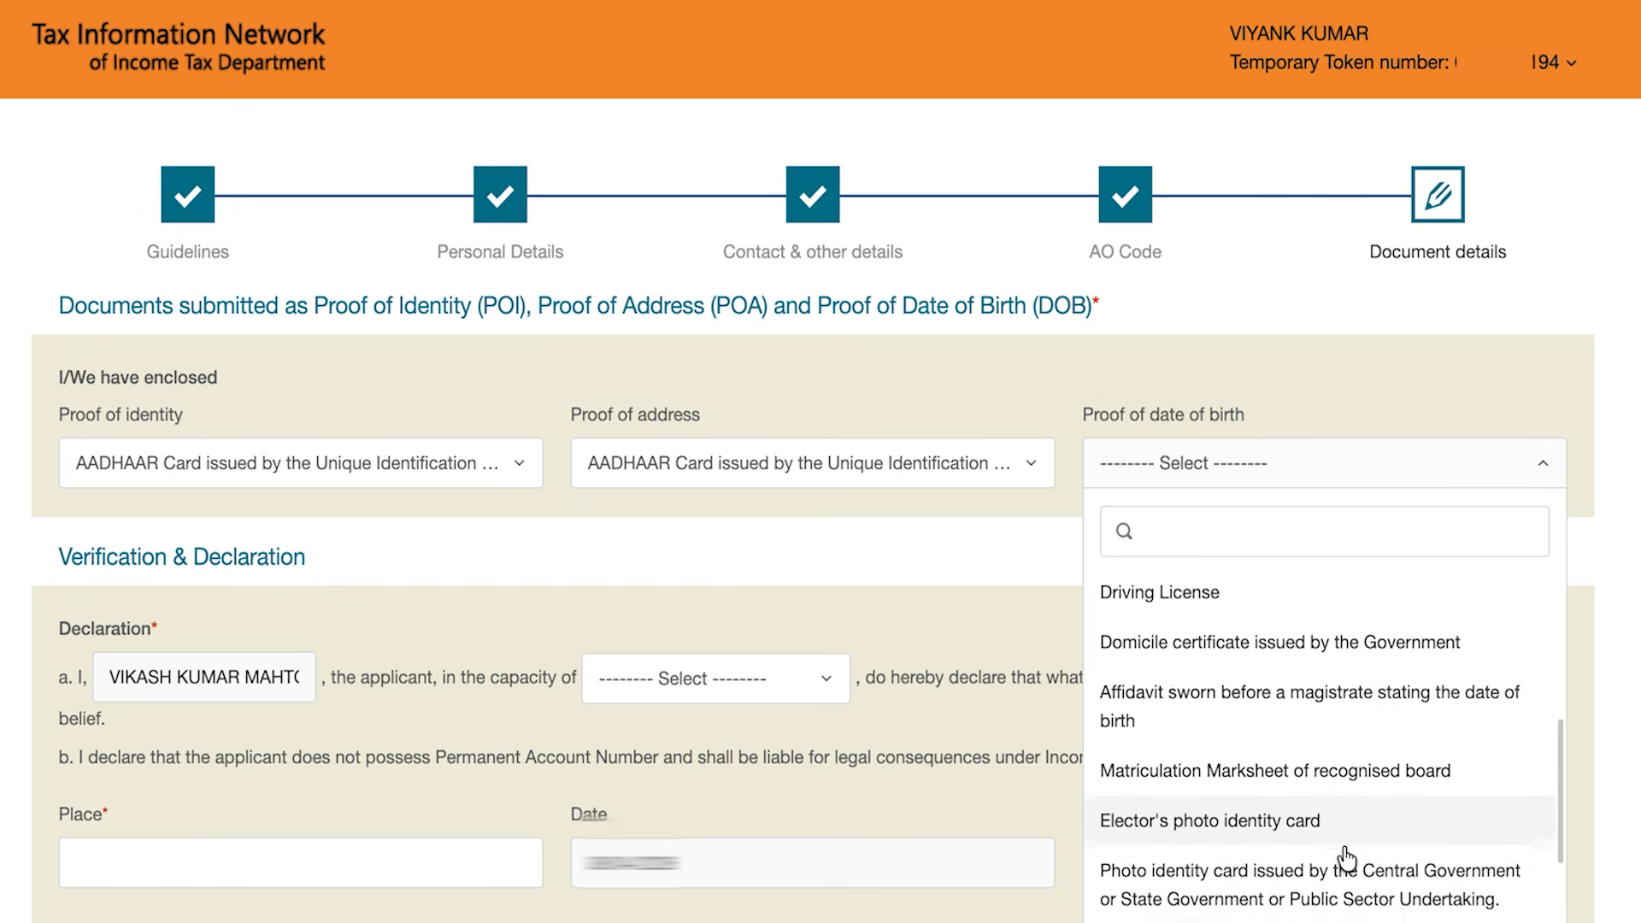
pyautogui.scroll(-2, 1346, 858)
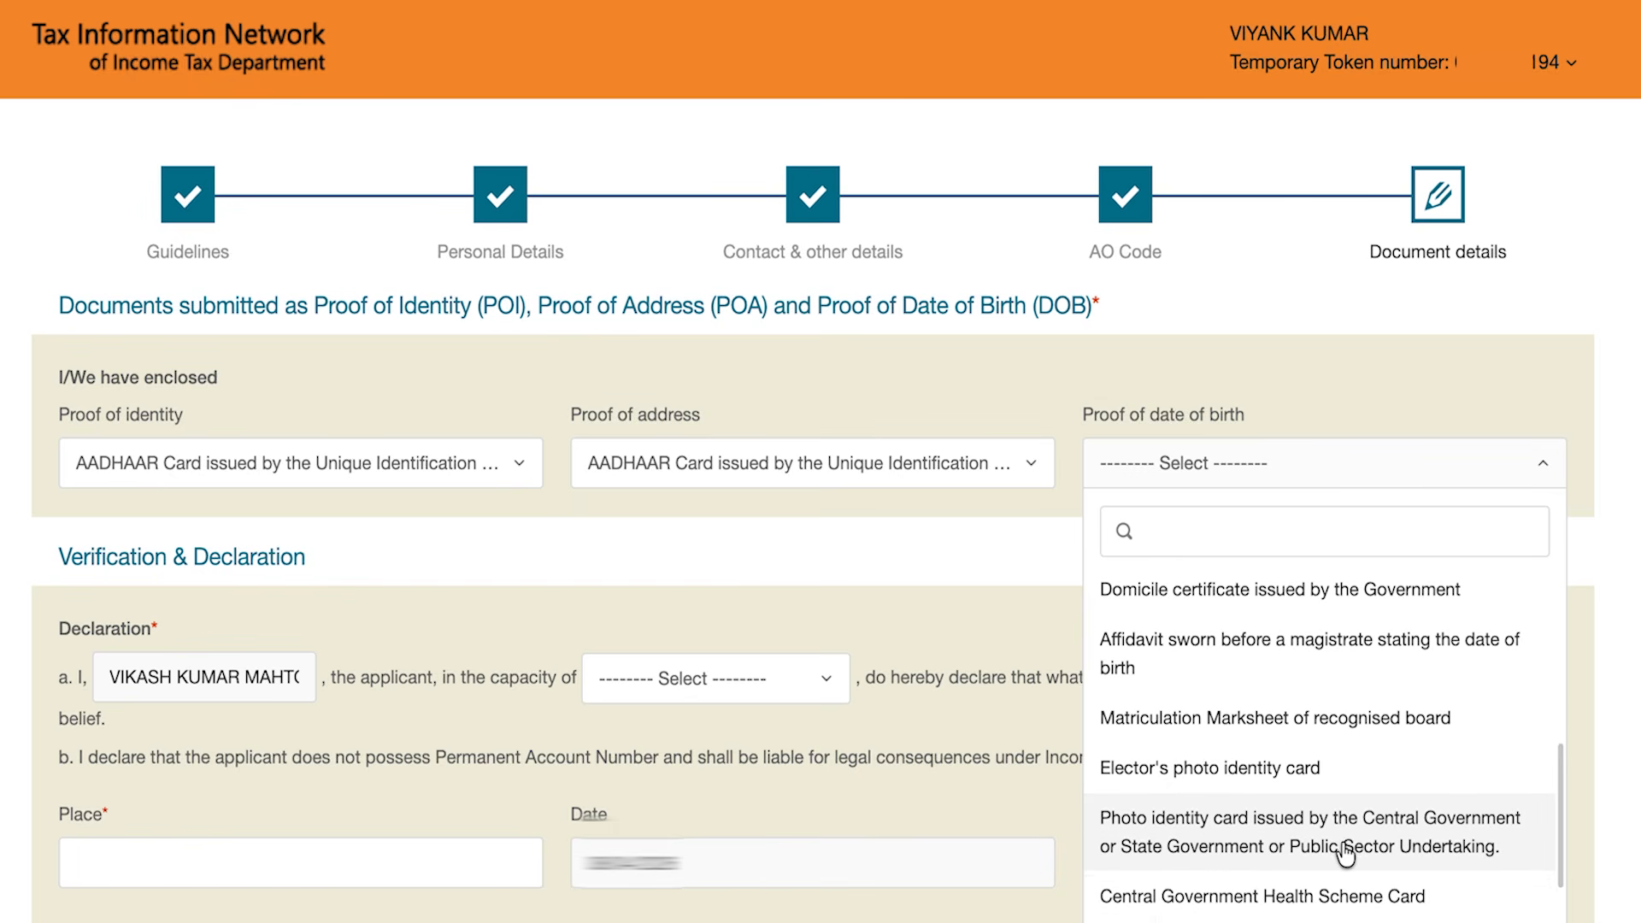
pyautogui.scroll(-1, 1346, 852)
pyautogui.scroll(-1, 1346, 852)
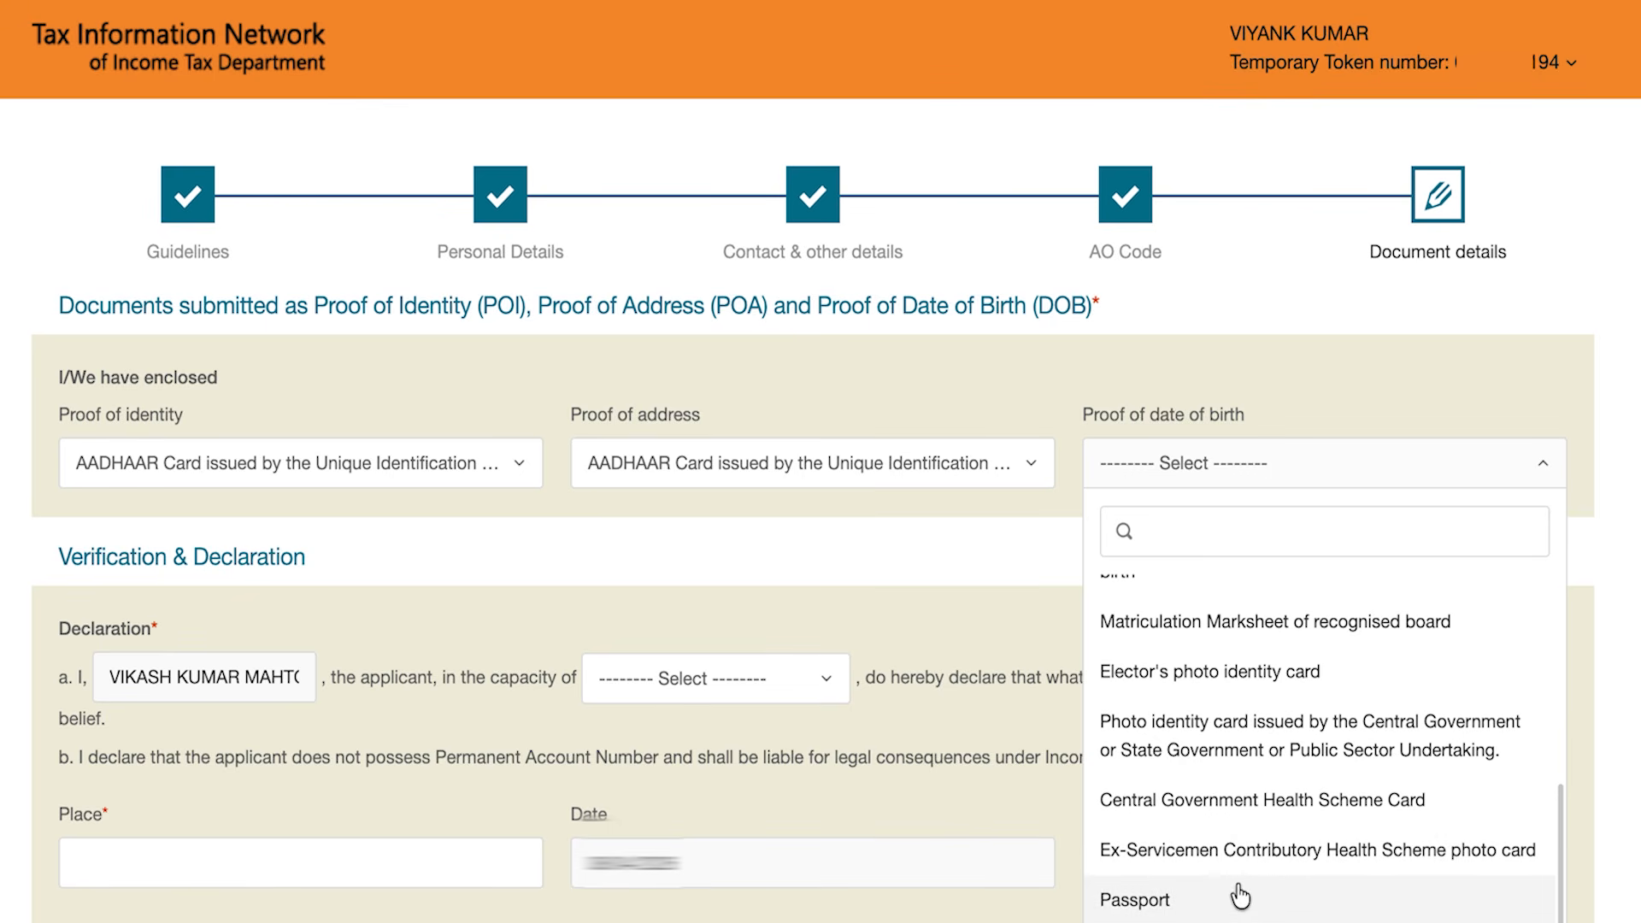
pyautogui.scroll(1, 1240, 854)
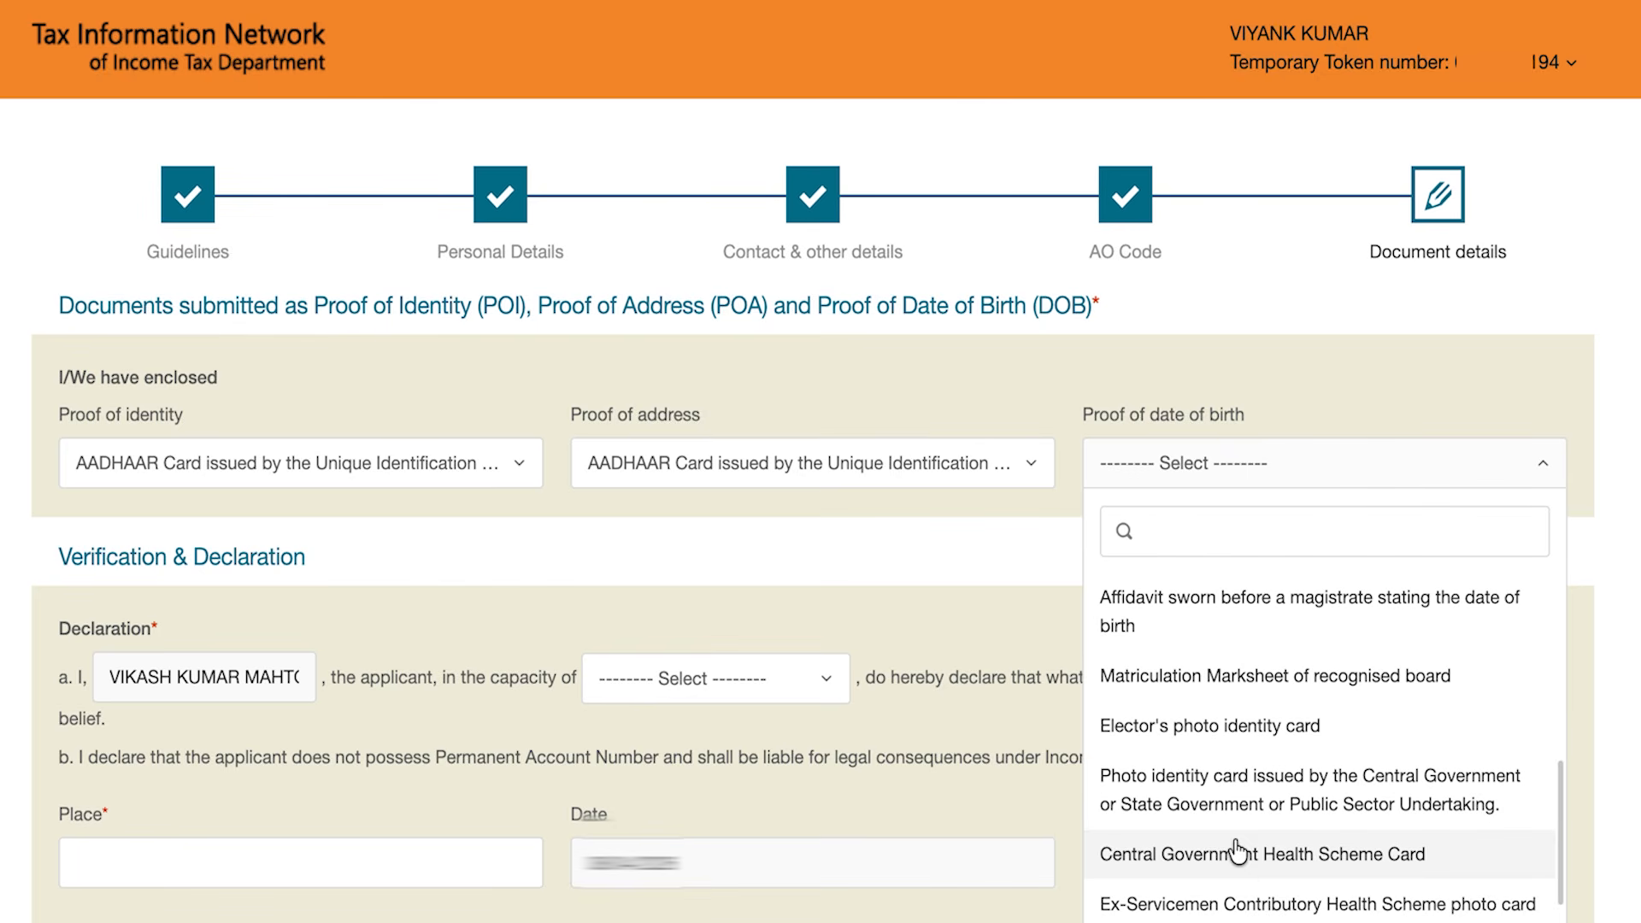
pyautogui.scroll(4, 1236, 850)
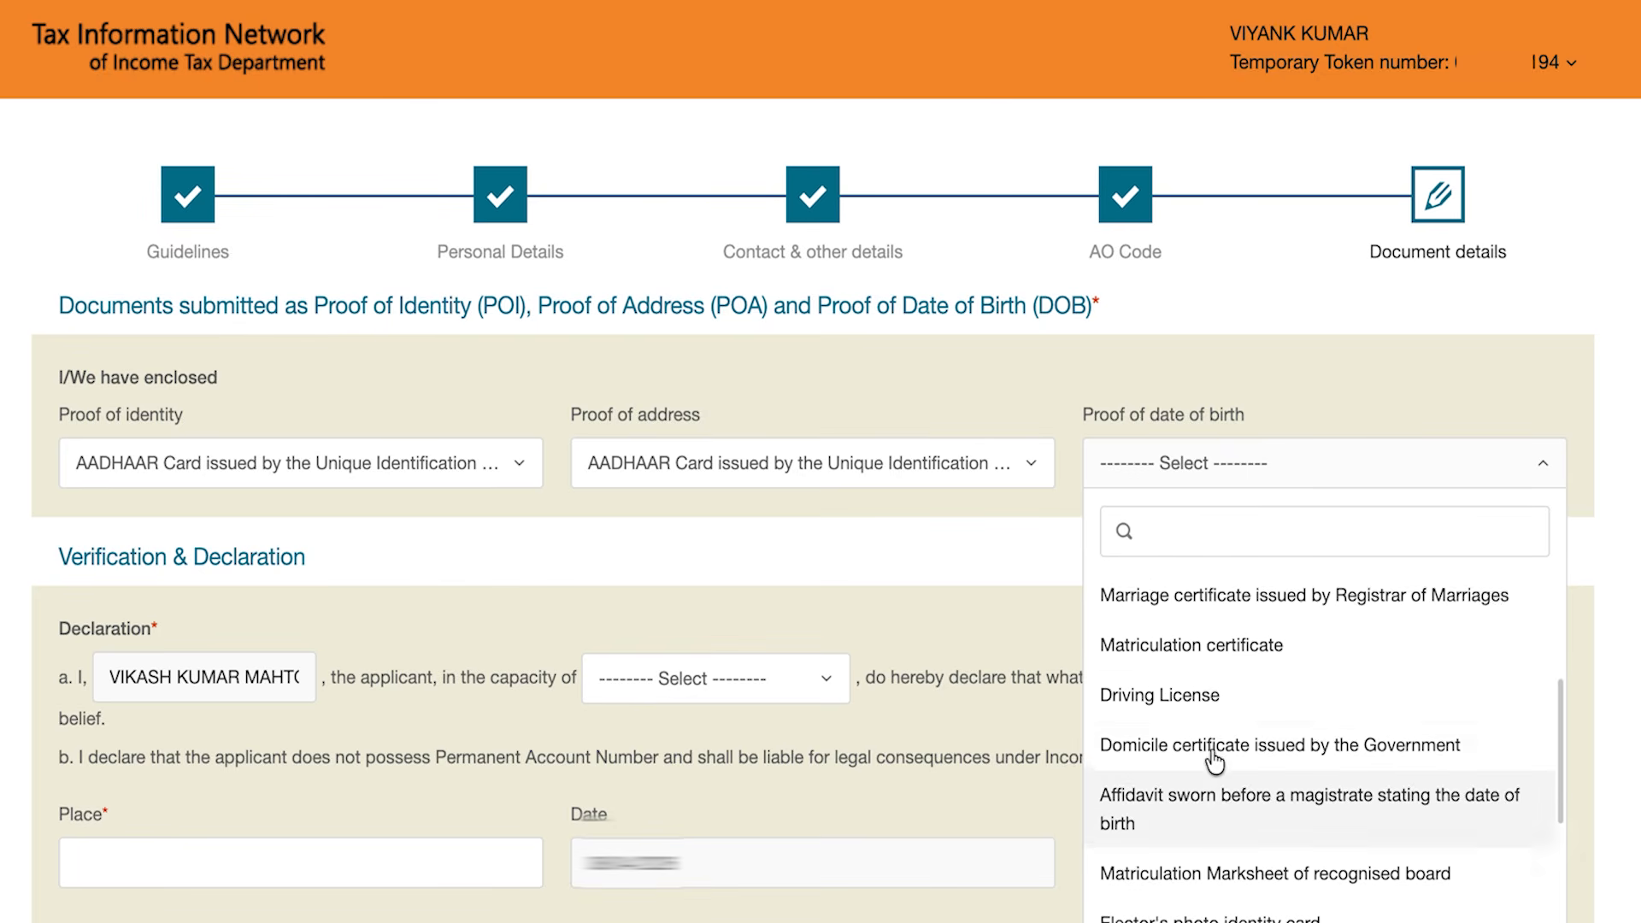
pyautogui.scroll(1, 1213, 761)
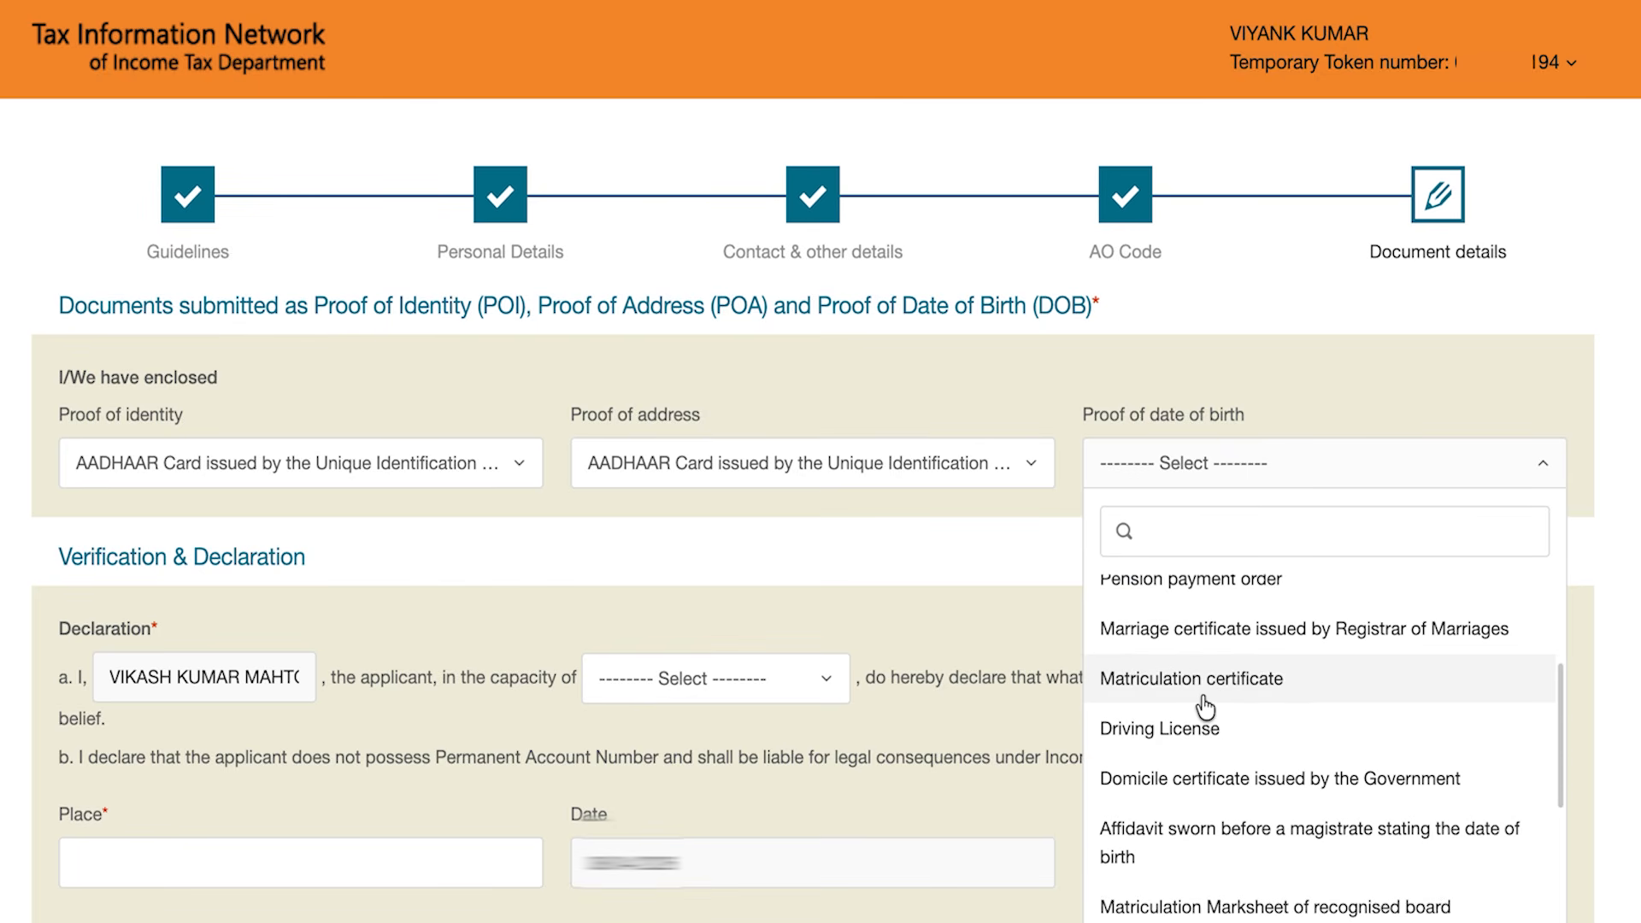
pyautogui.scroll(4, 1205, 701)
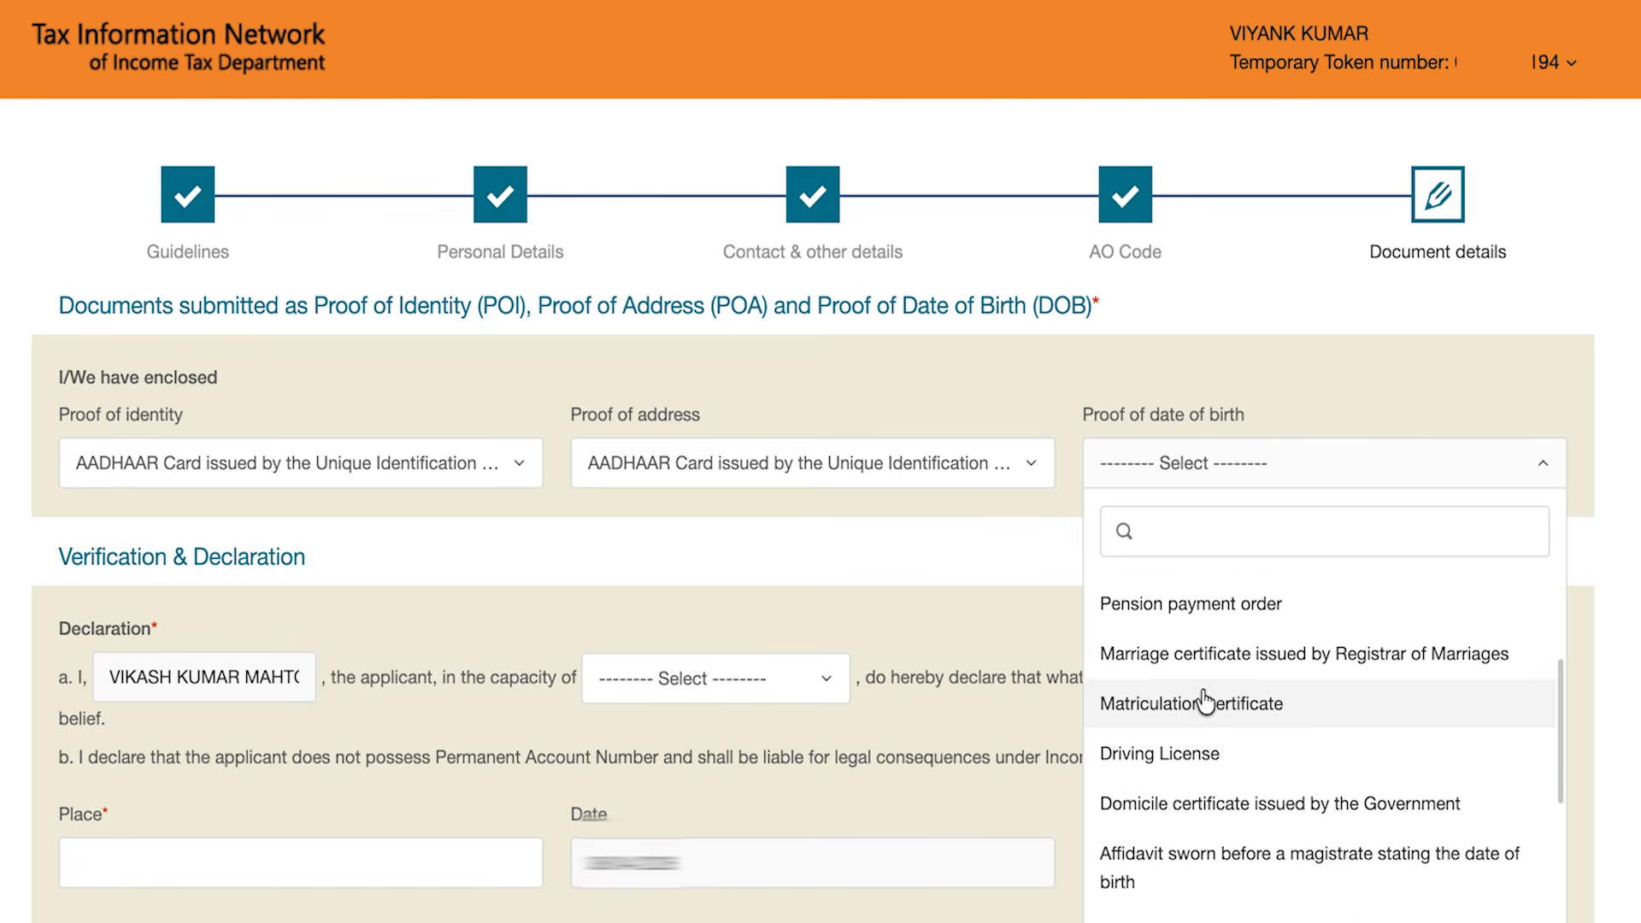
pyautogui.click(1275, 686)
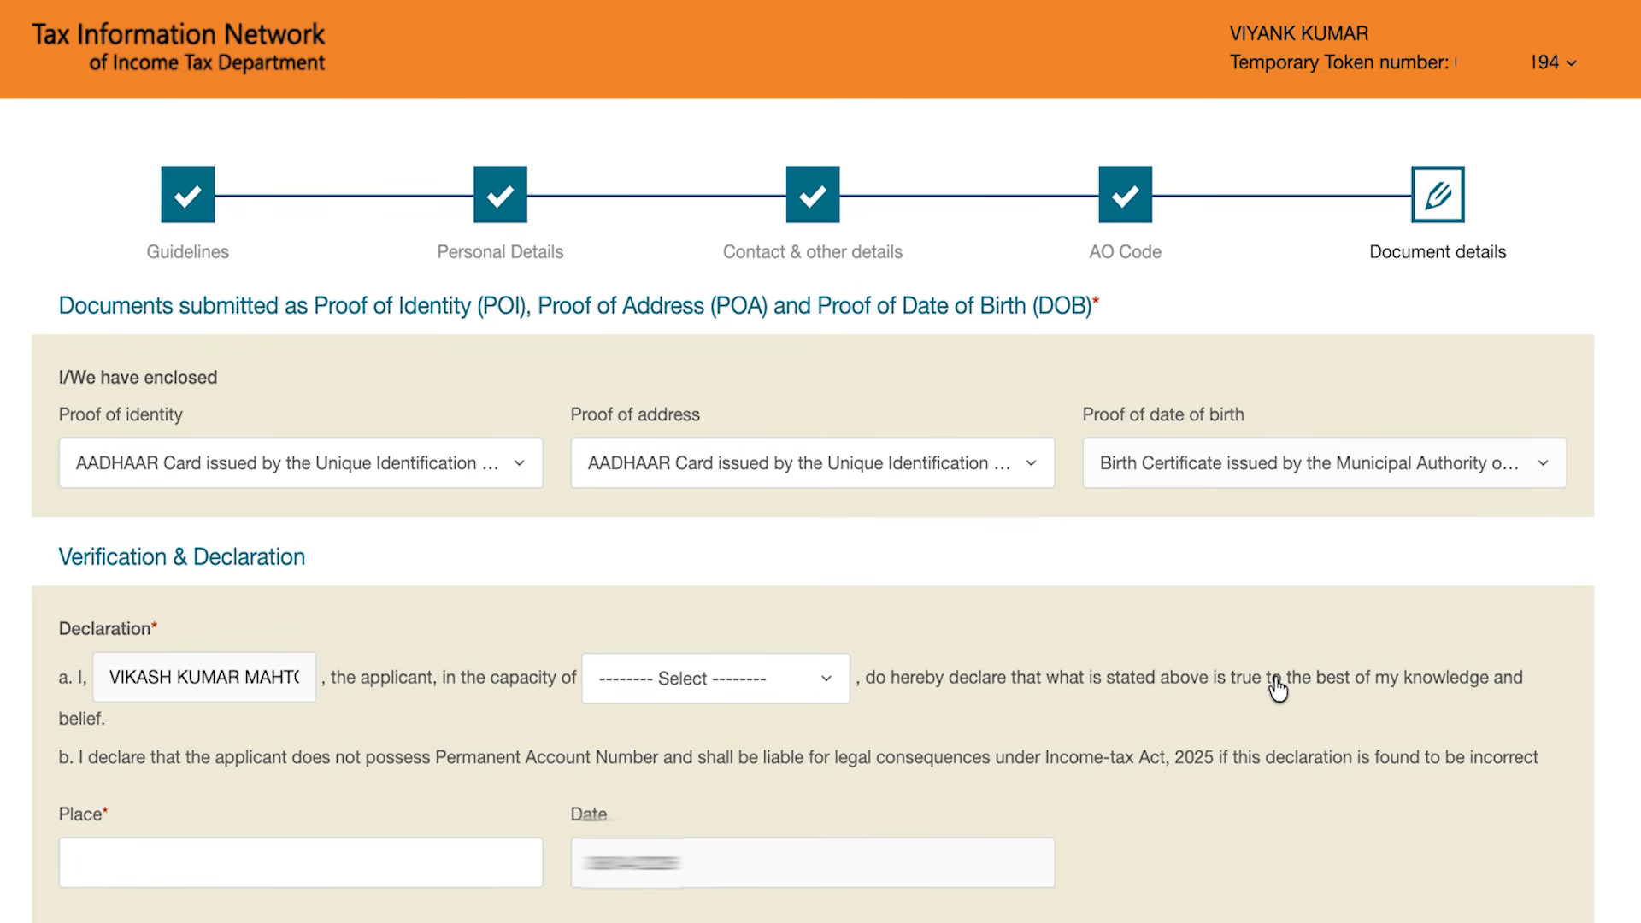
# - Set the applicant's capacity in the declaration to Representative Assessee and enter LUDHIANA as the place
pyautogui.scroll(-4, 1192, 688)
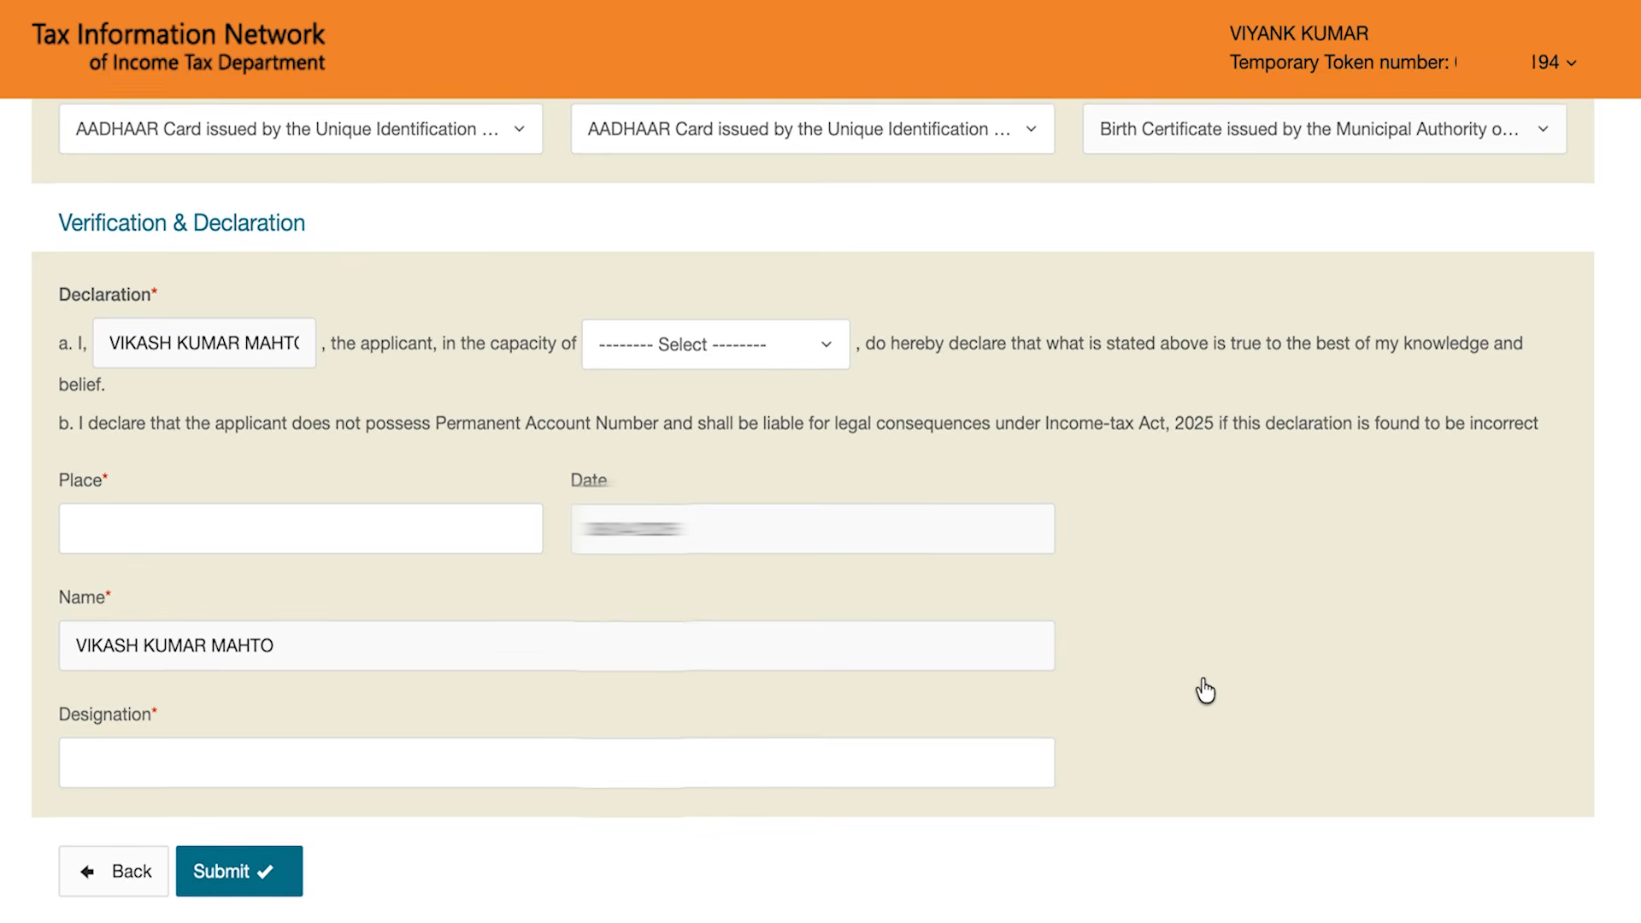
pyautogui.tripleClick(121, 321)
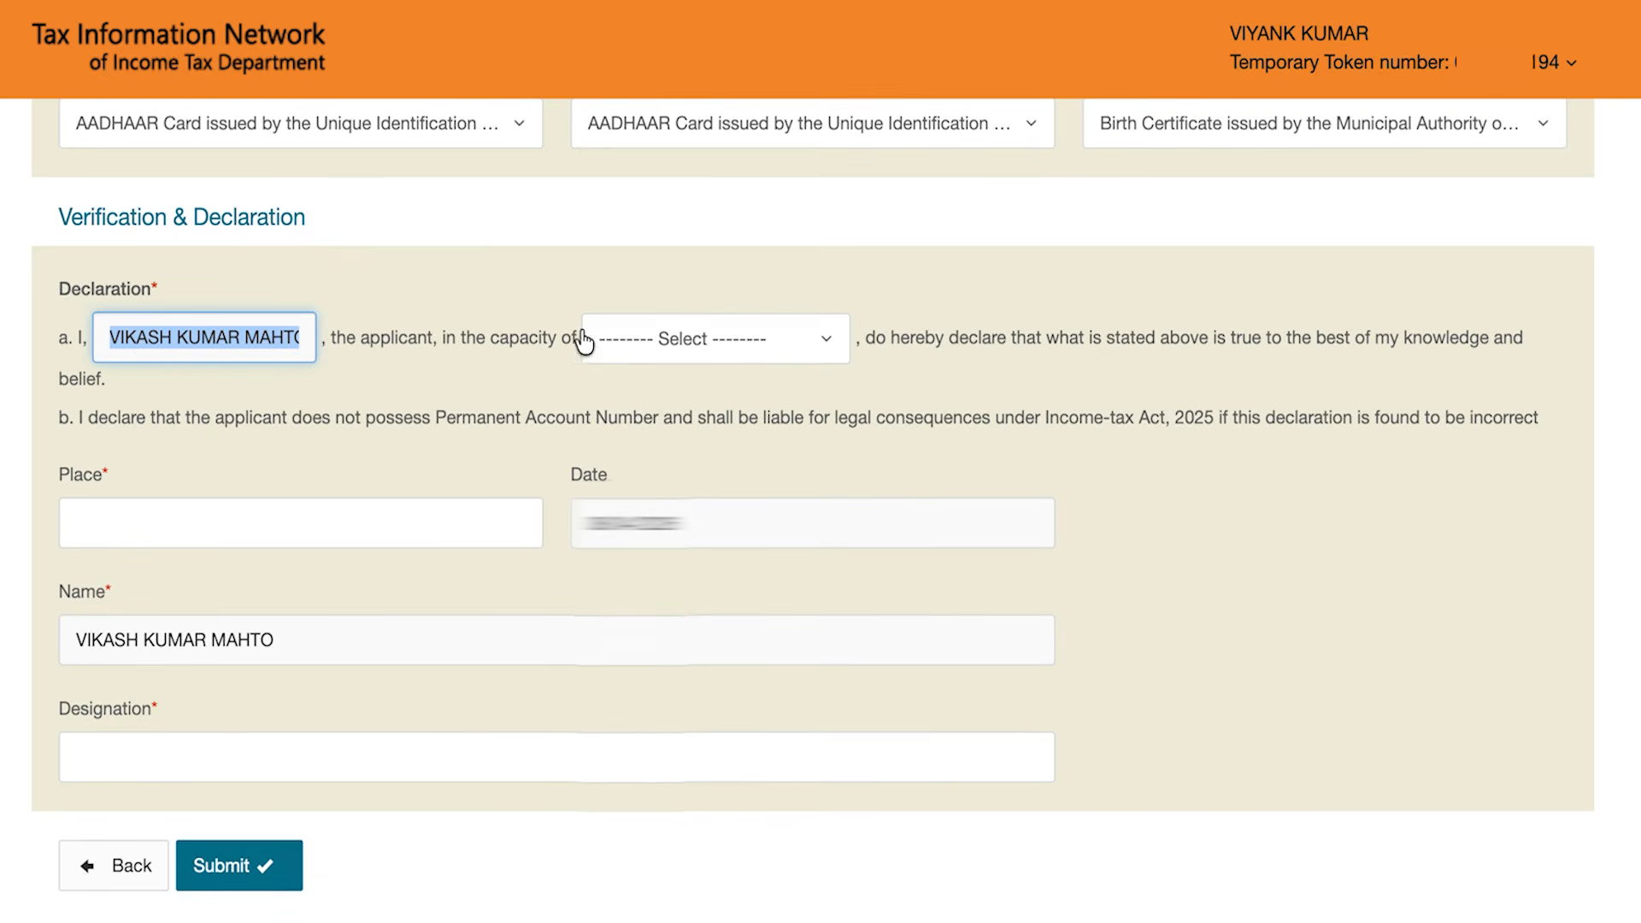
pyautogui.click(645, 342)
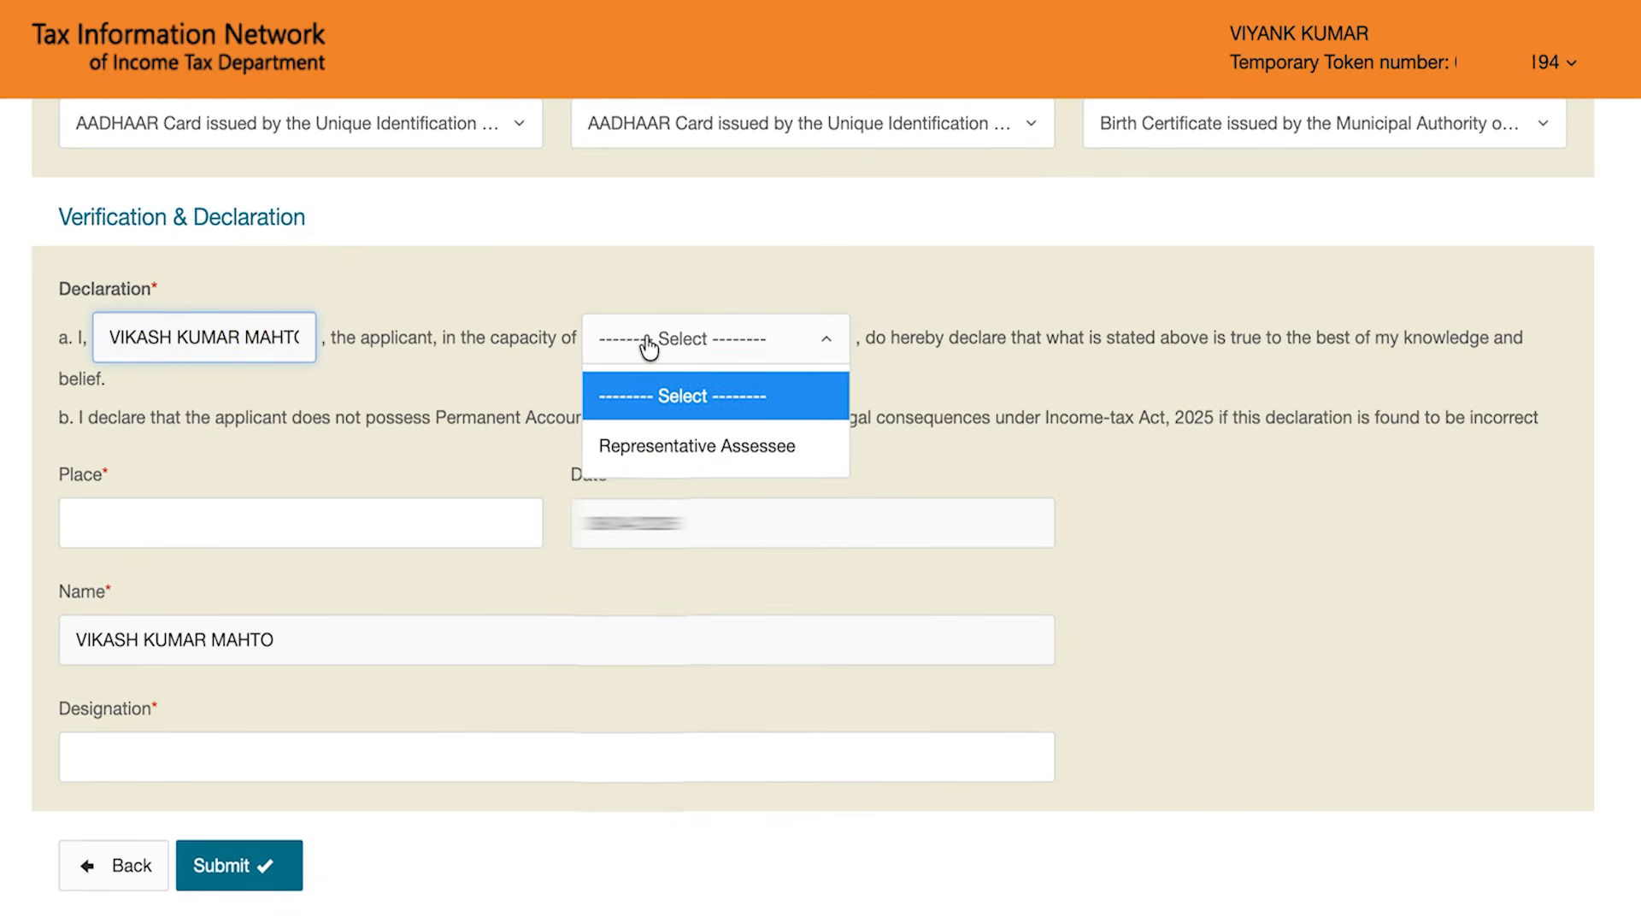
pyautogui.click(675, 461)
pyautogui.click(154, 546)
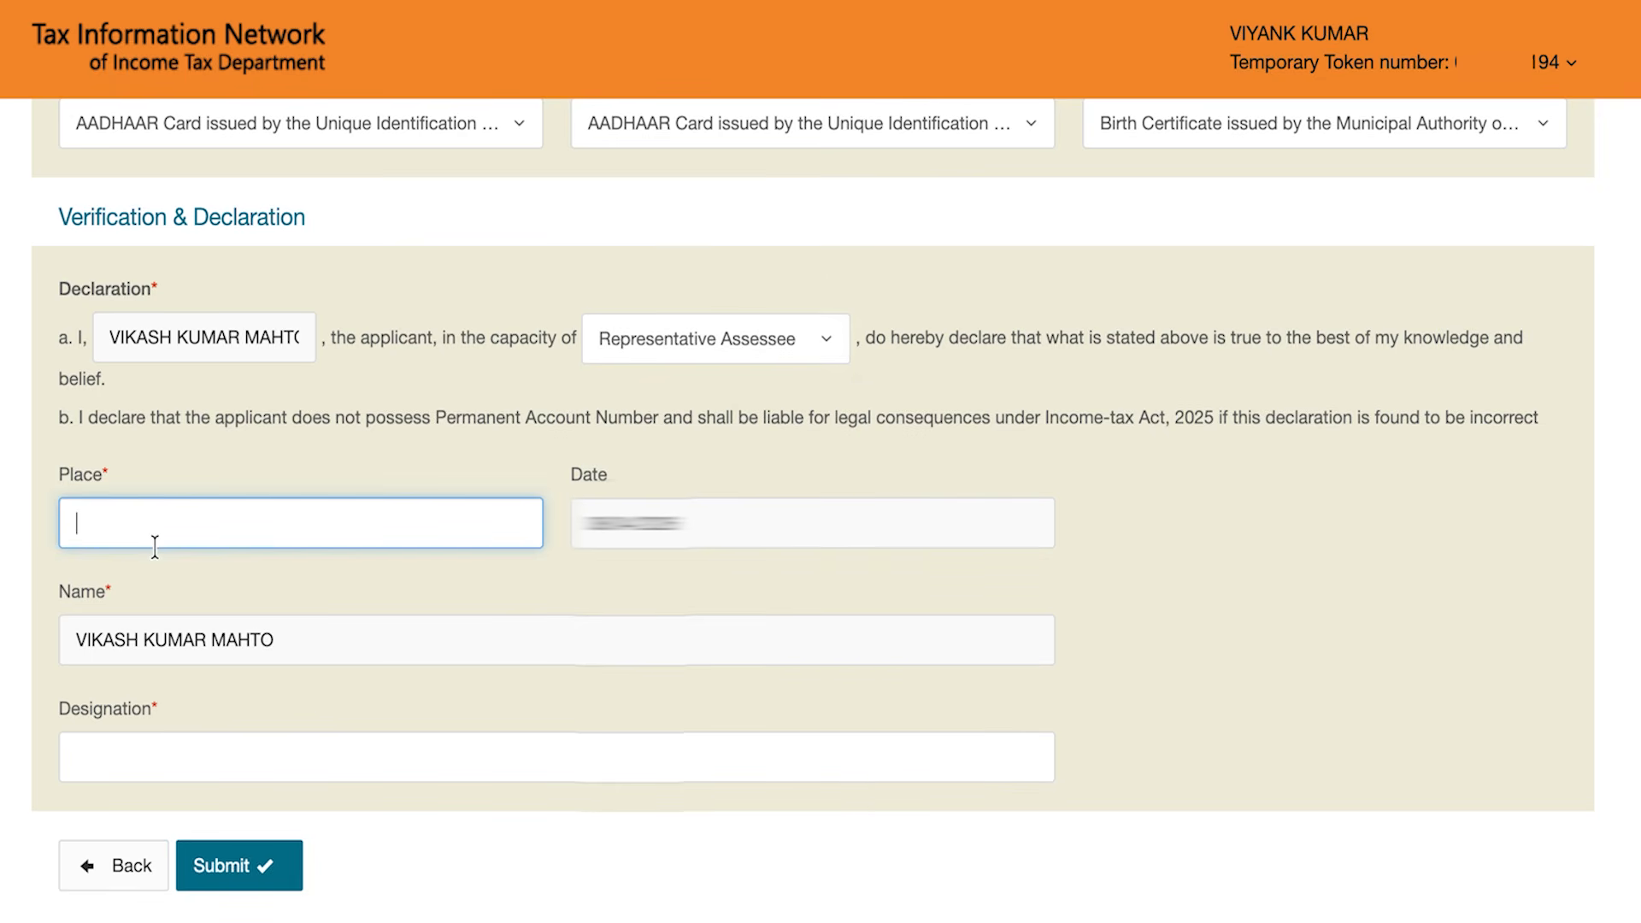
pyautogui.write('LUDHIANA')
# - Enter REPRESENTATIVE ASSESSEE as the designation in the Verification & Declaration section and submit the application form
pyautogui.click(202, 762)
pyautogui.scroll(-2, 201, 761)
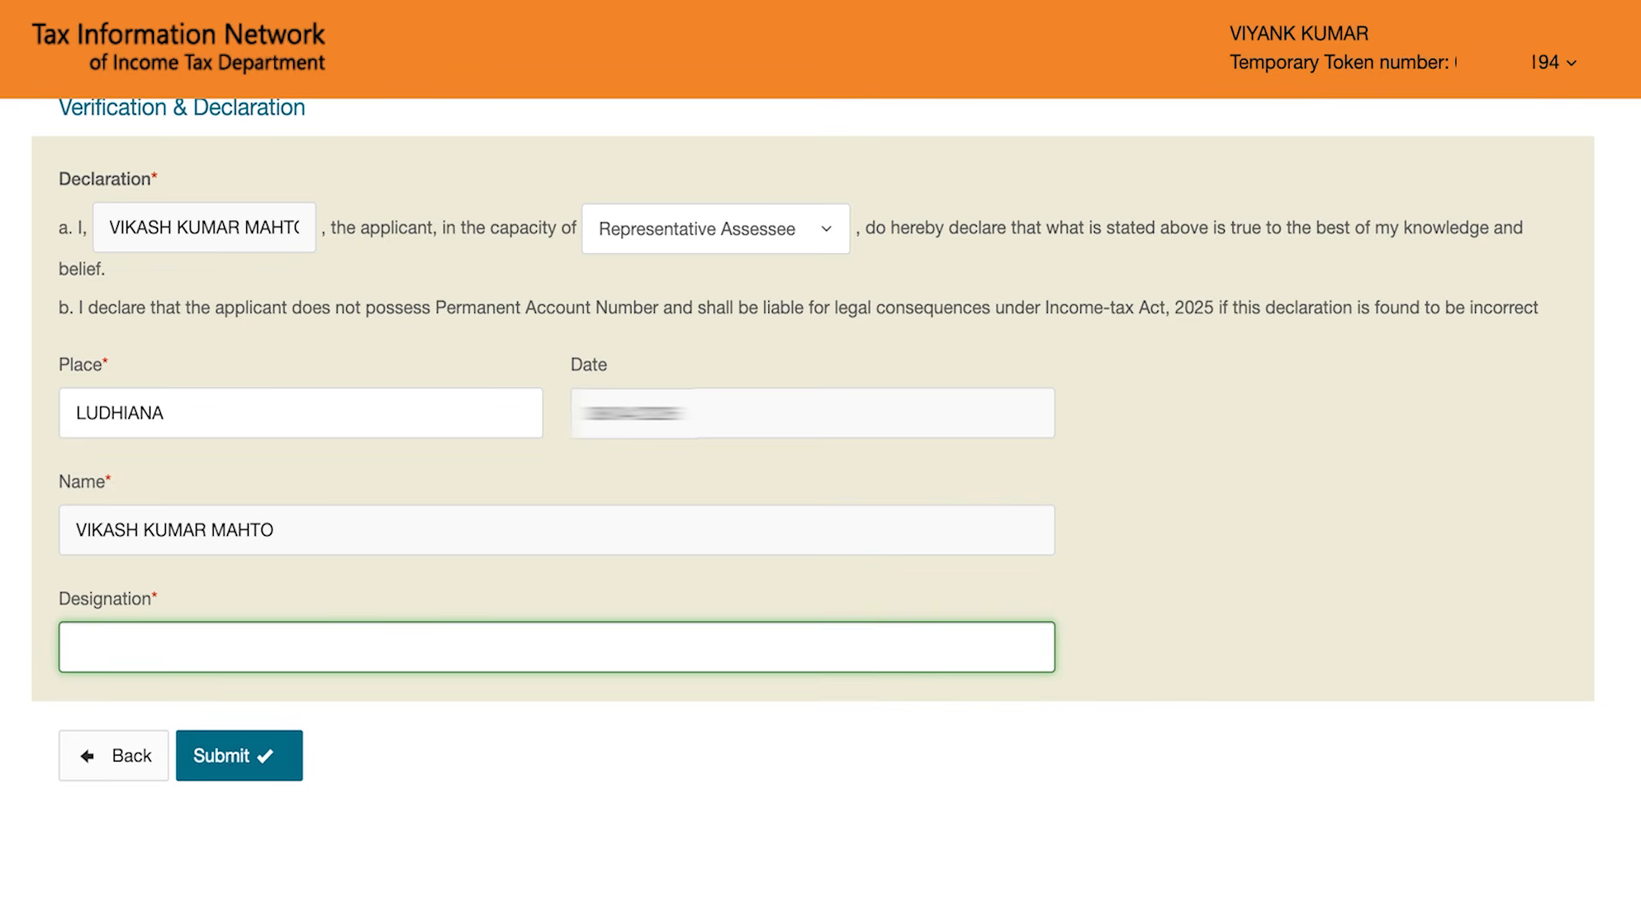
pyautogui.write('REPRESENTATIVE ASSESSEE')
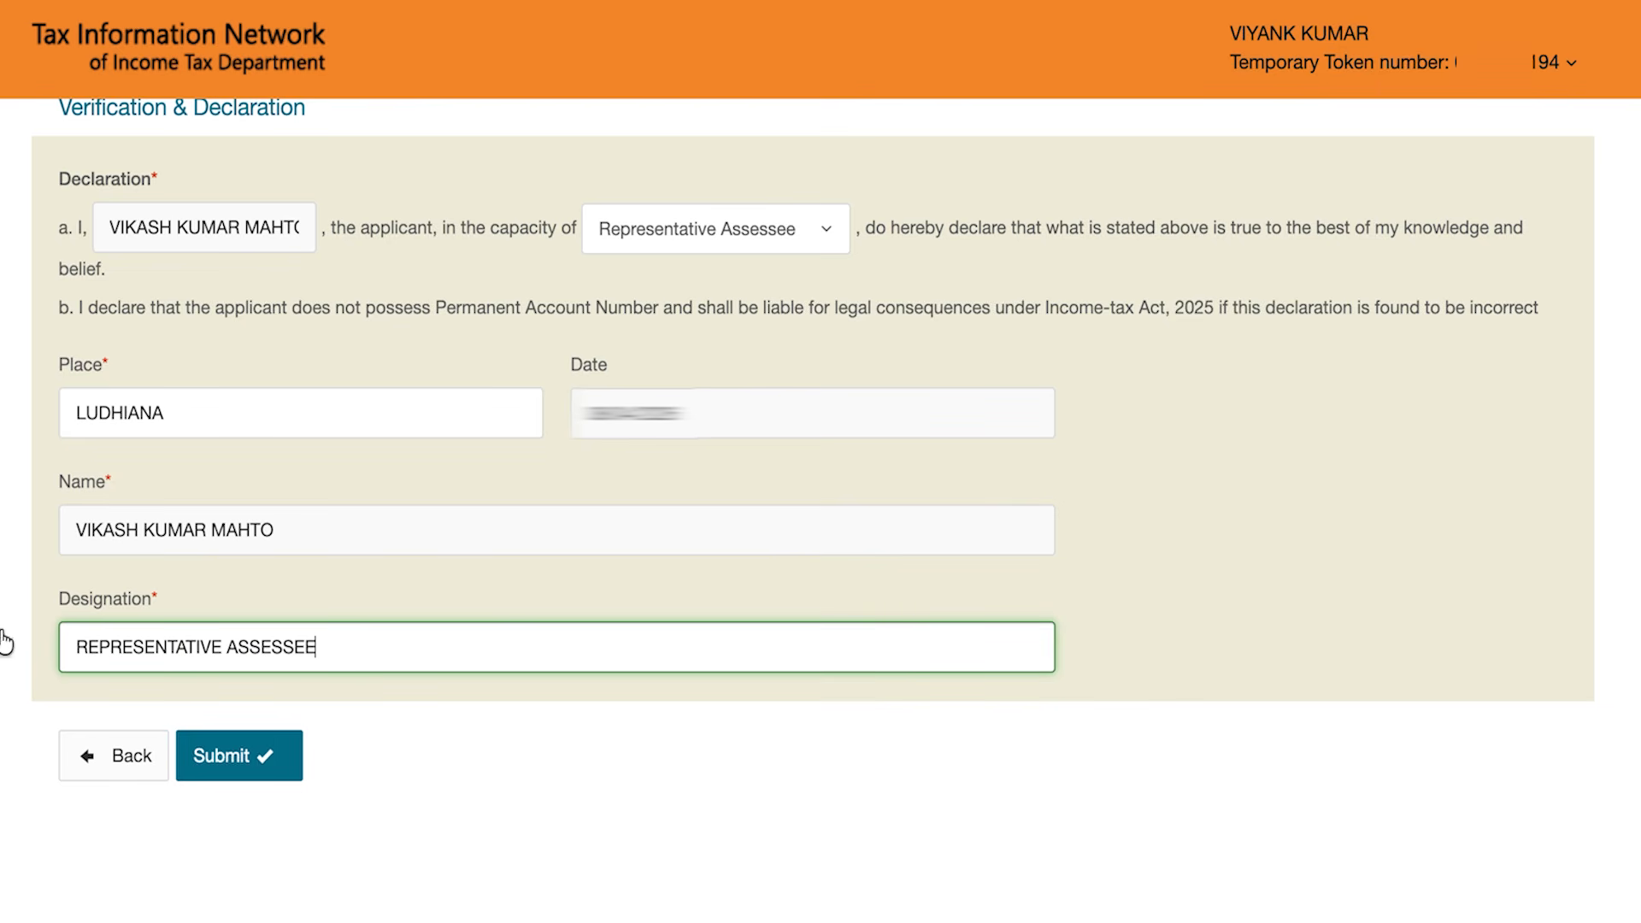
pyautogui.click(263, 752)
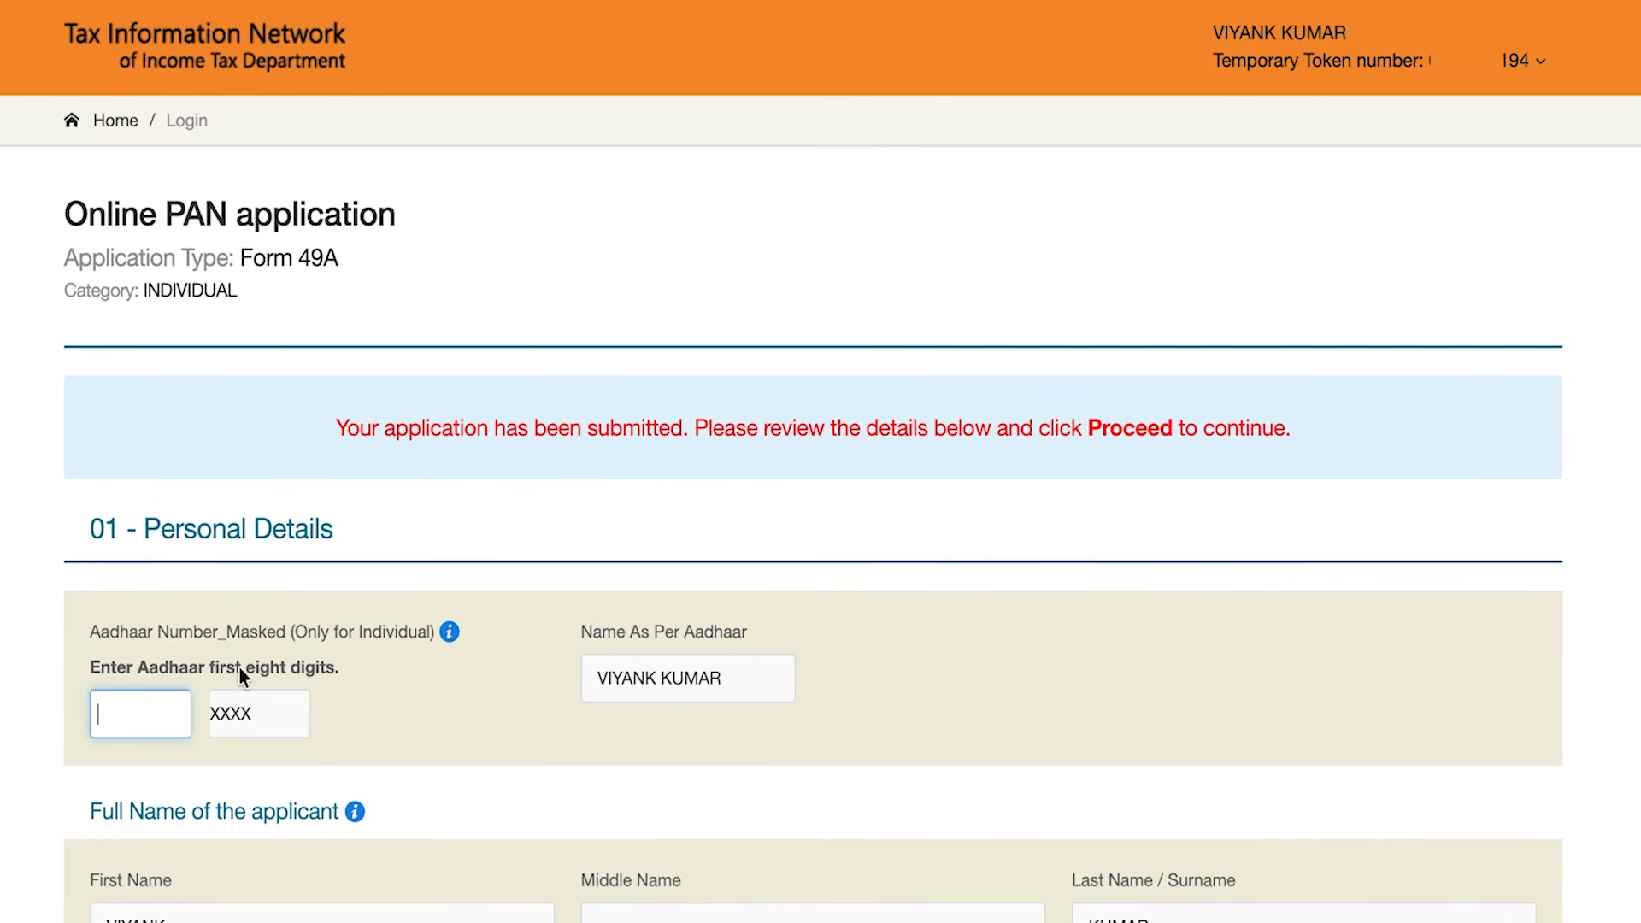
# - Review the submitted application from the field for the first eight Aadhaar digits through the declaration, and proceed to the payment page
pyautogui.tripleClick(649, 680)
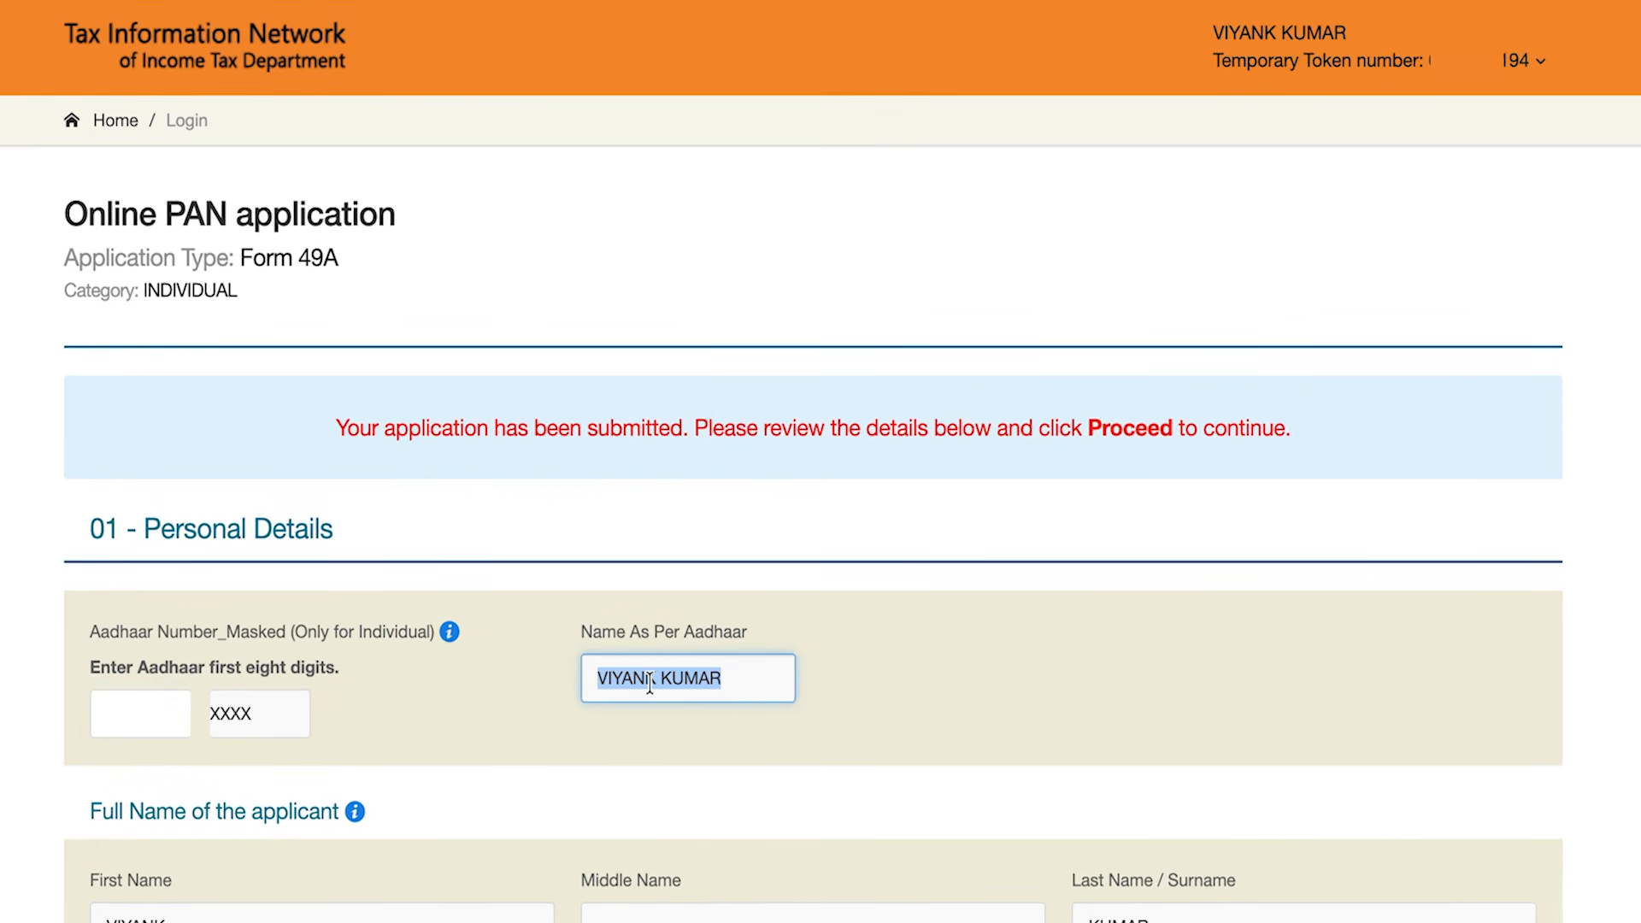
pyautogui.click(649, 681)
pyautogui.click(155, 708)
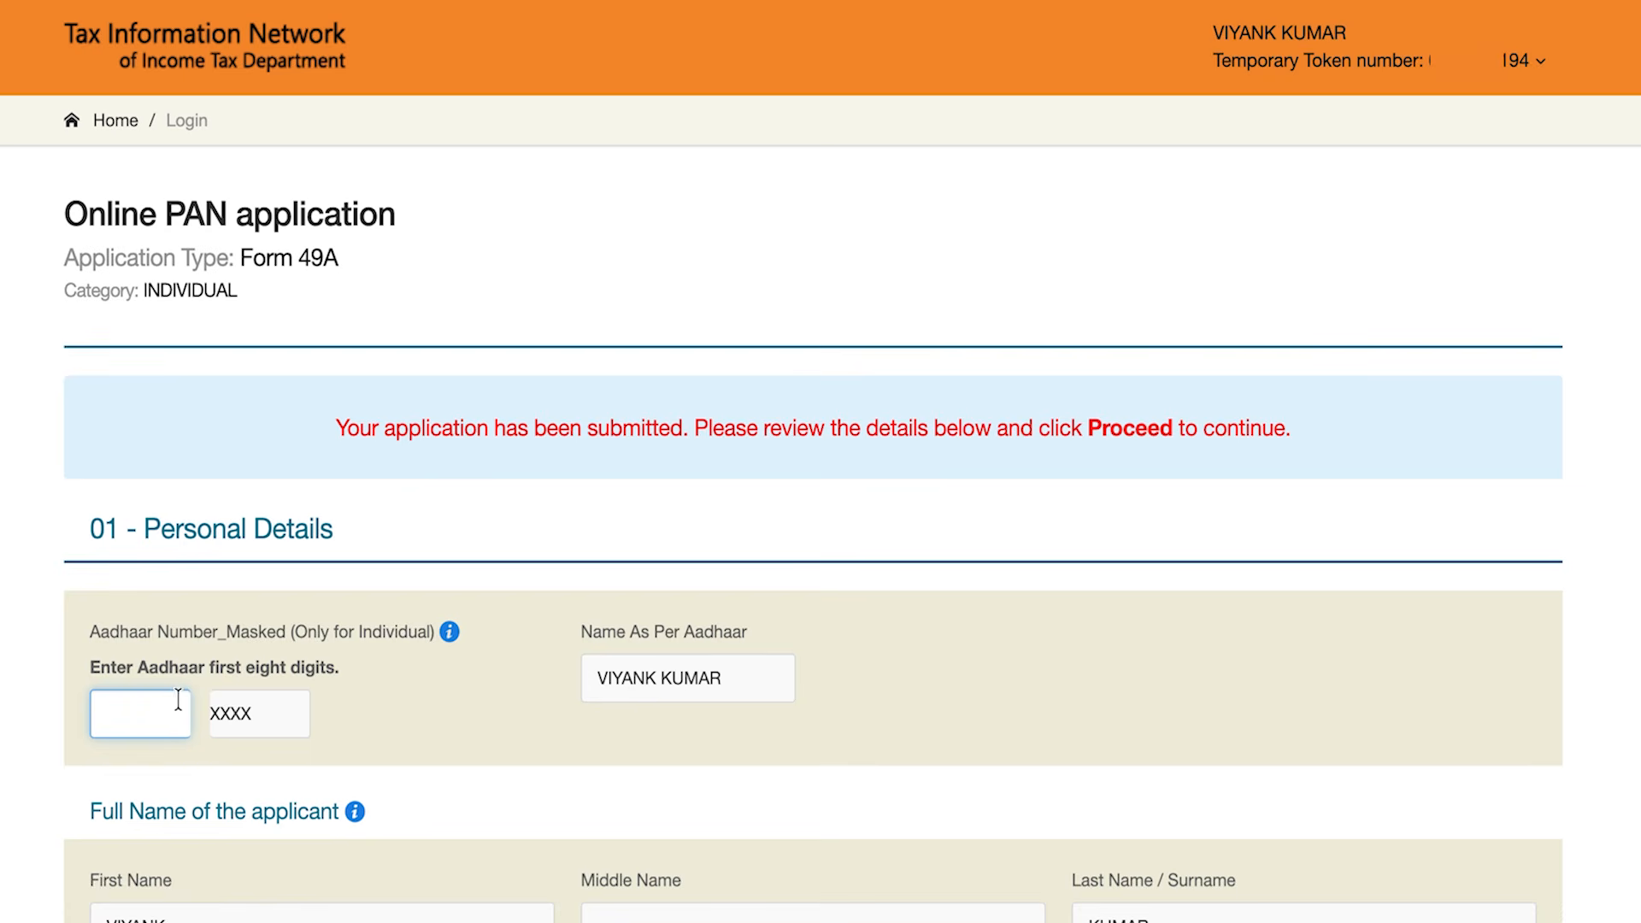
pyautogui.moveTo(210, 668); pyautogui.dragTo(321, 670)
pyautogui.click(119, 711)
pyautogui.scroll(-5, 444, 694)
pyautogui.scroll(-20, 444, 694)
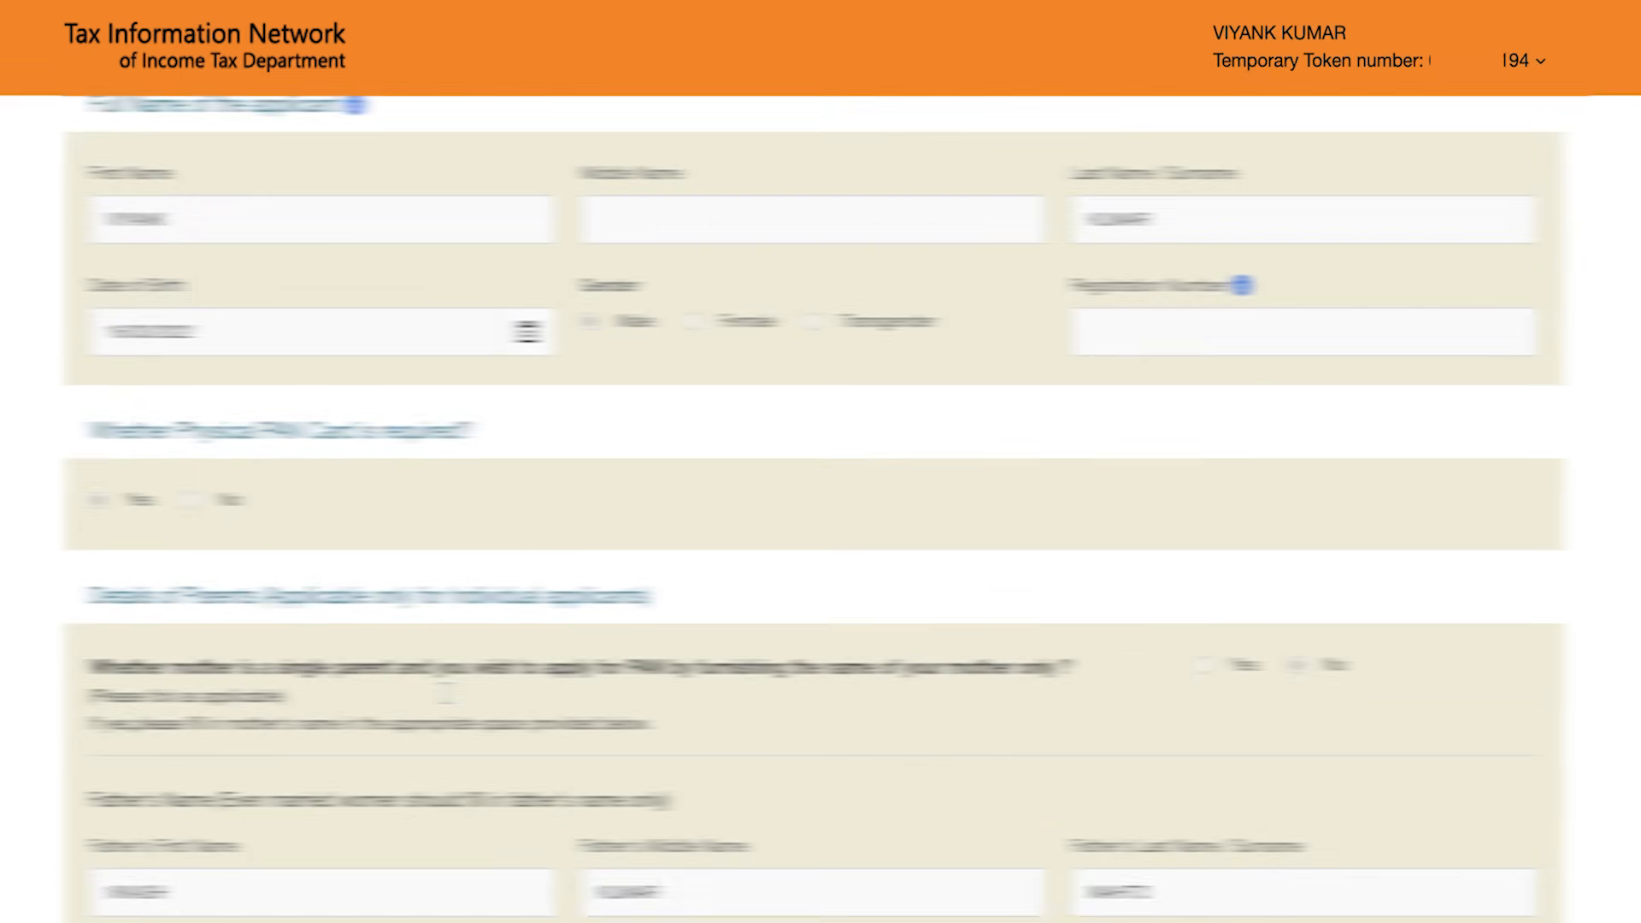
pyautogui.scroll(-20, 448, 699)
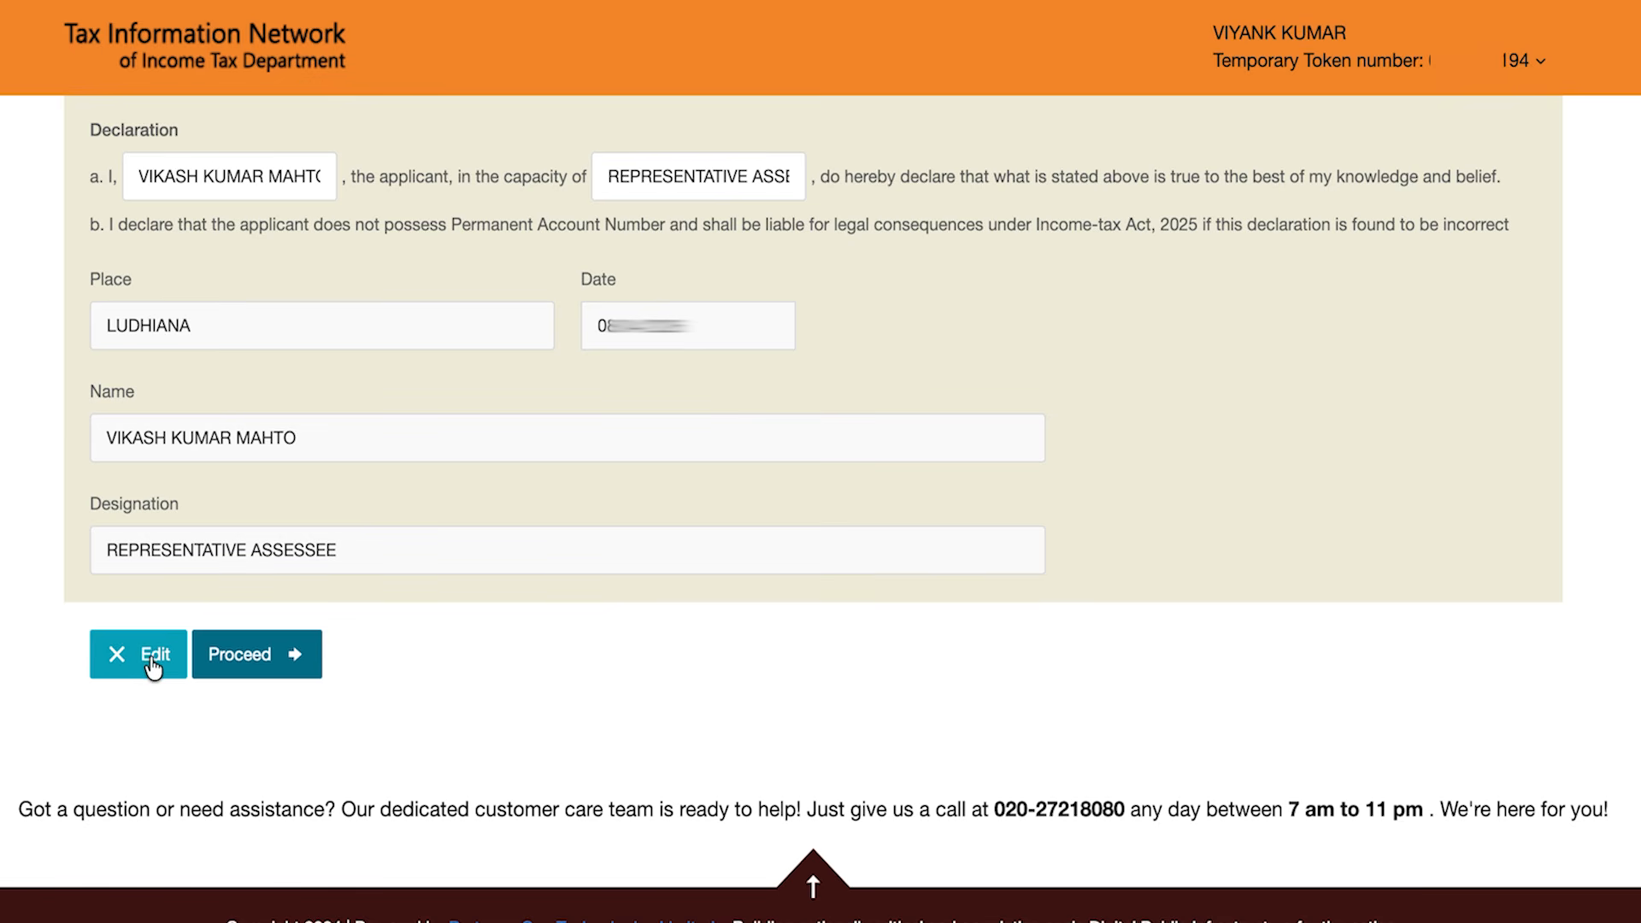
pyautogui.click(232, 655)
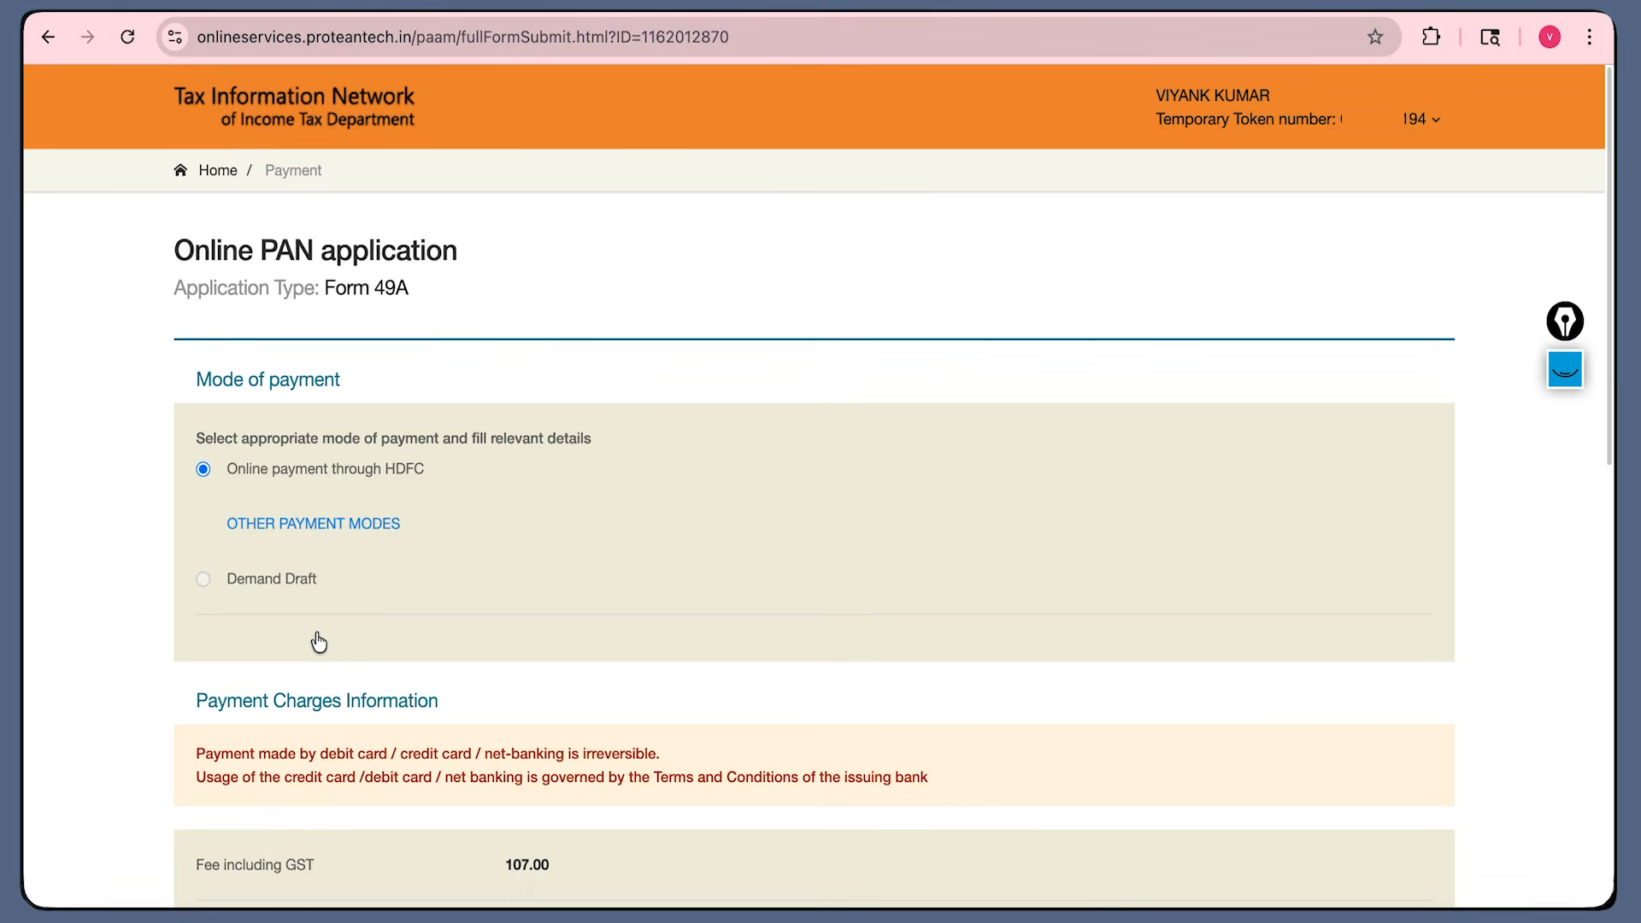
# - Check the fee for Online payment through HDFC, agree to the terms of service, and proceed to payment
pyautogui.scroll(-3, 339, 592)
pyautogui.moveTo(503, 722); pyautogui.dragTo(531, 727)
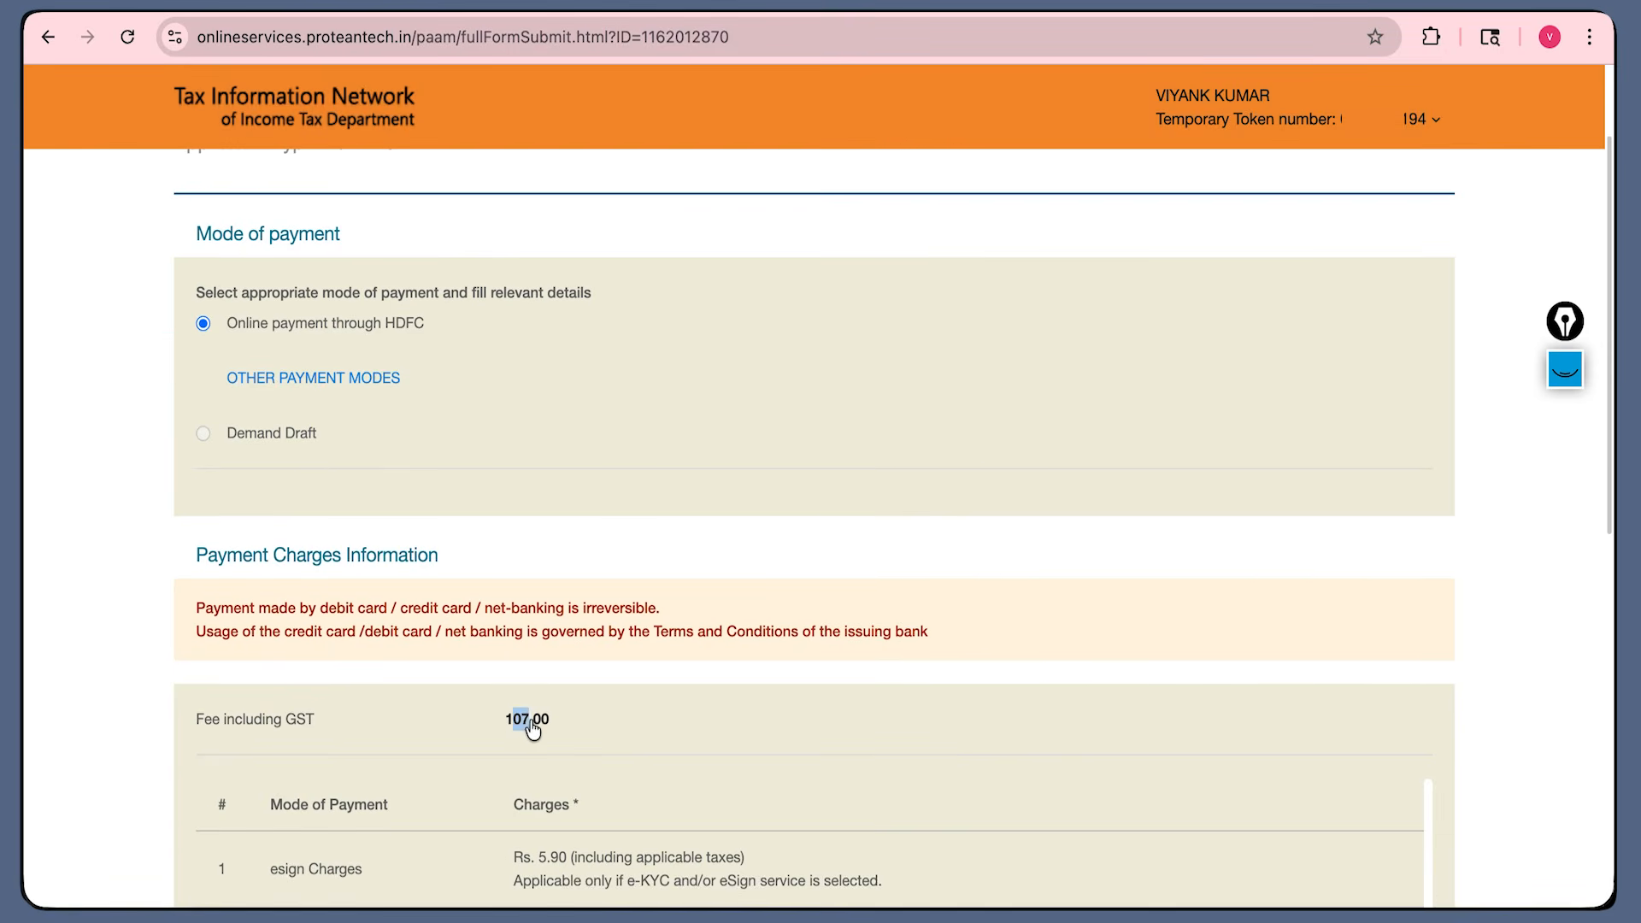
pyautogui.click(104, 598)
pyautogui.scroll(3, 179, 513)
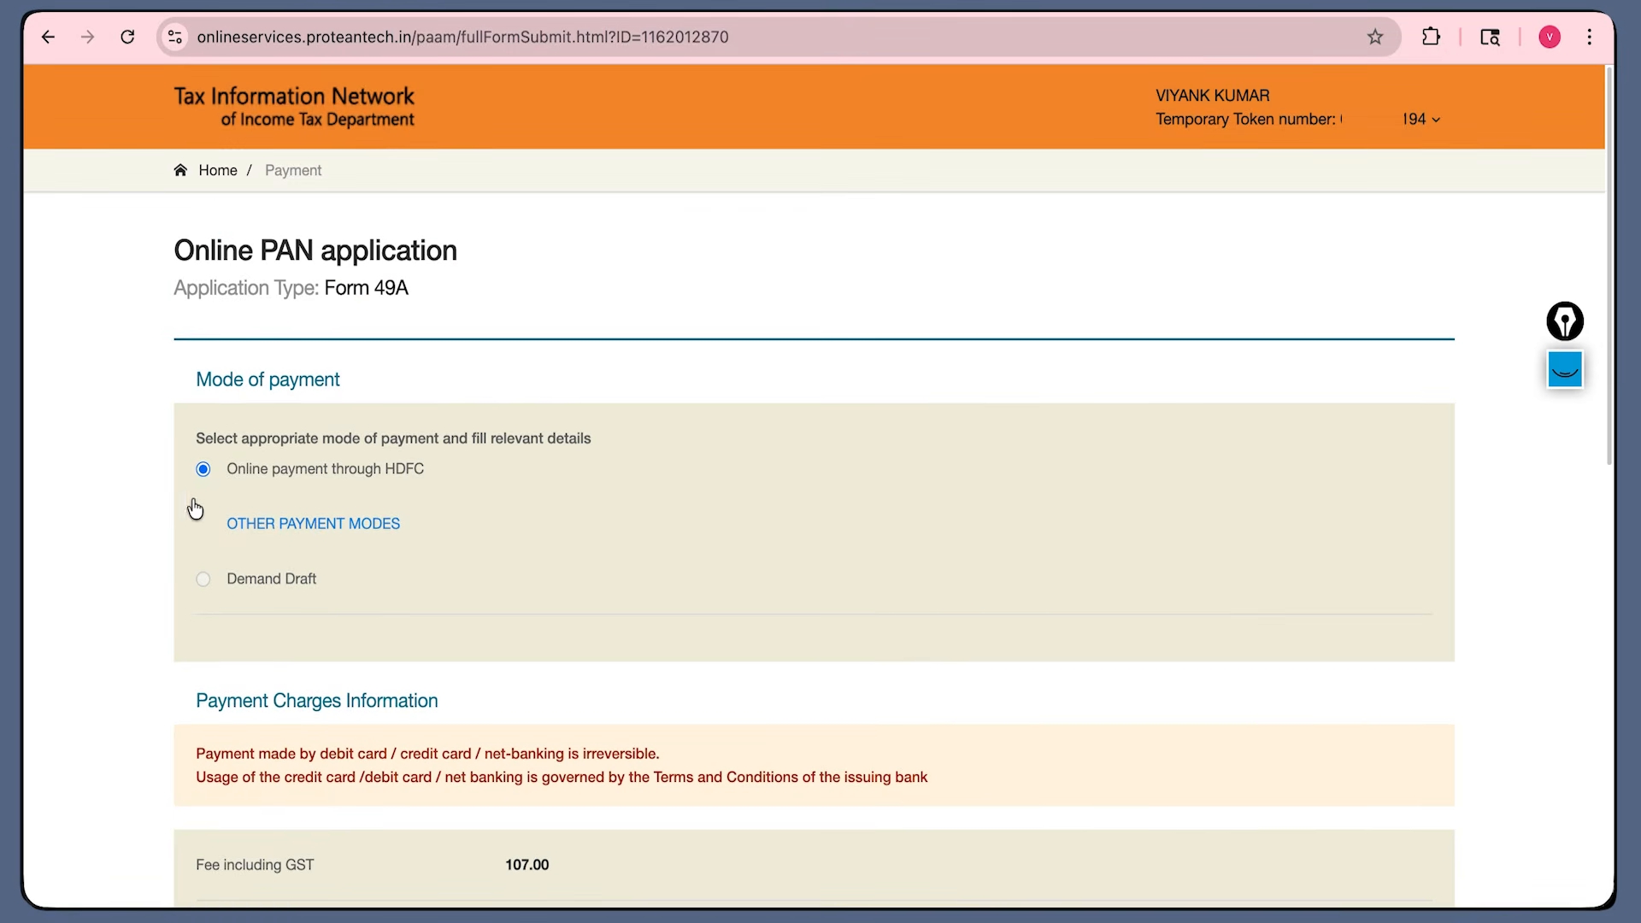
pyautogui.scroll(-10, 386, 486)
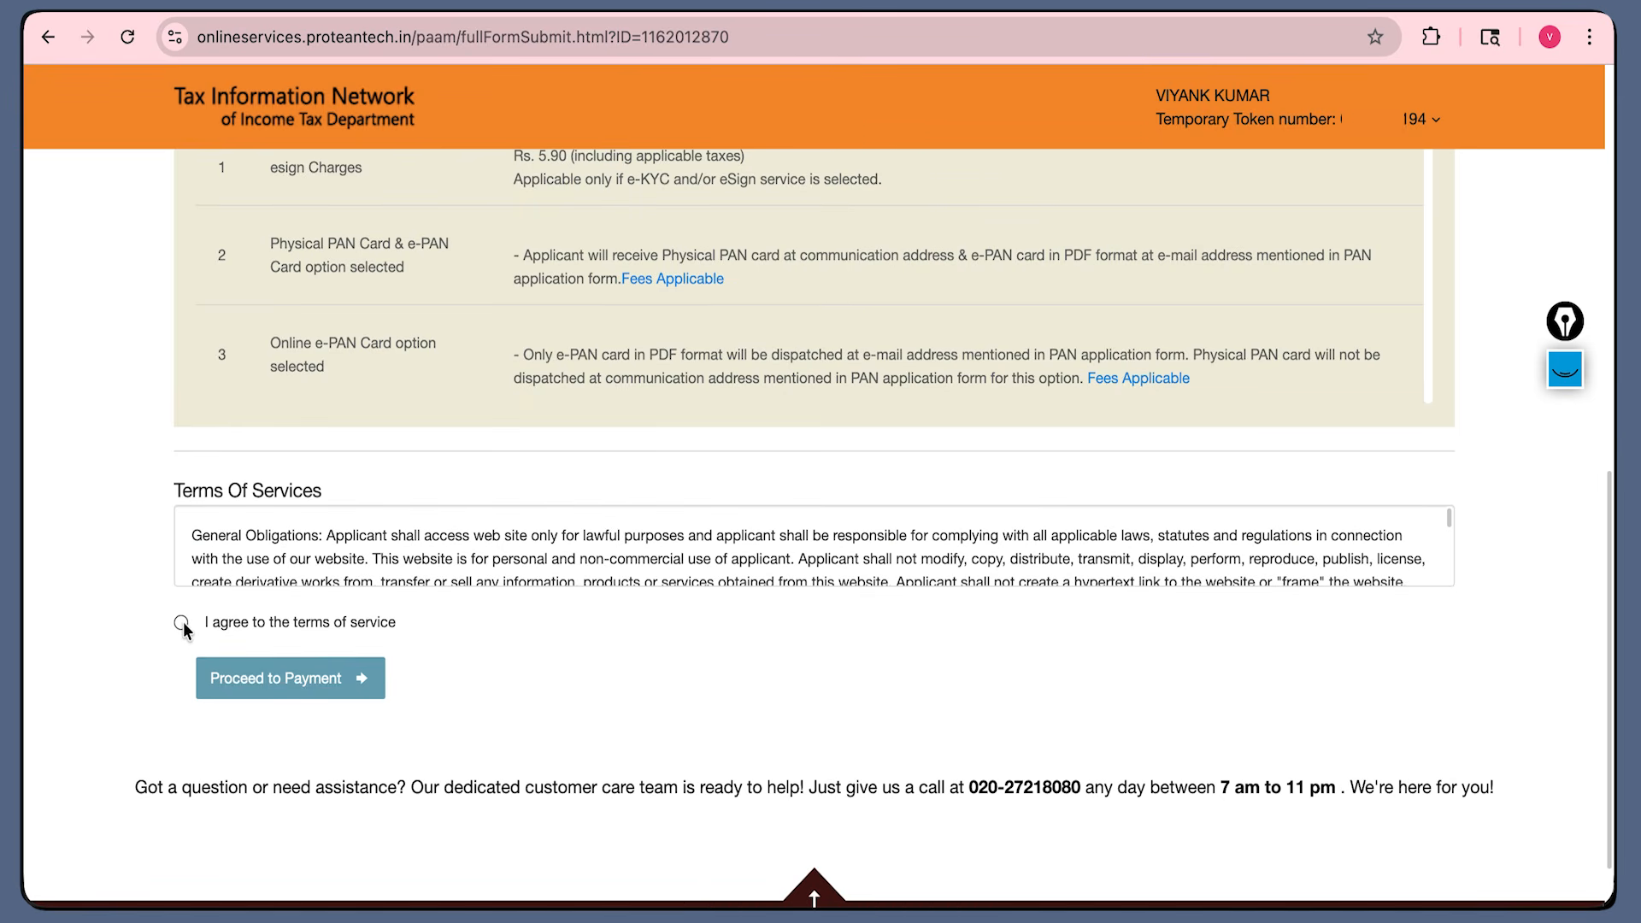
pyautogui.click(183, 622)
pyautogui.click(257, 677)
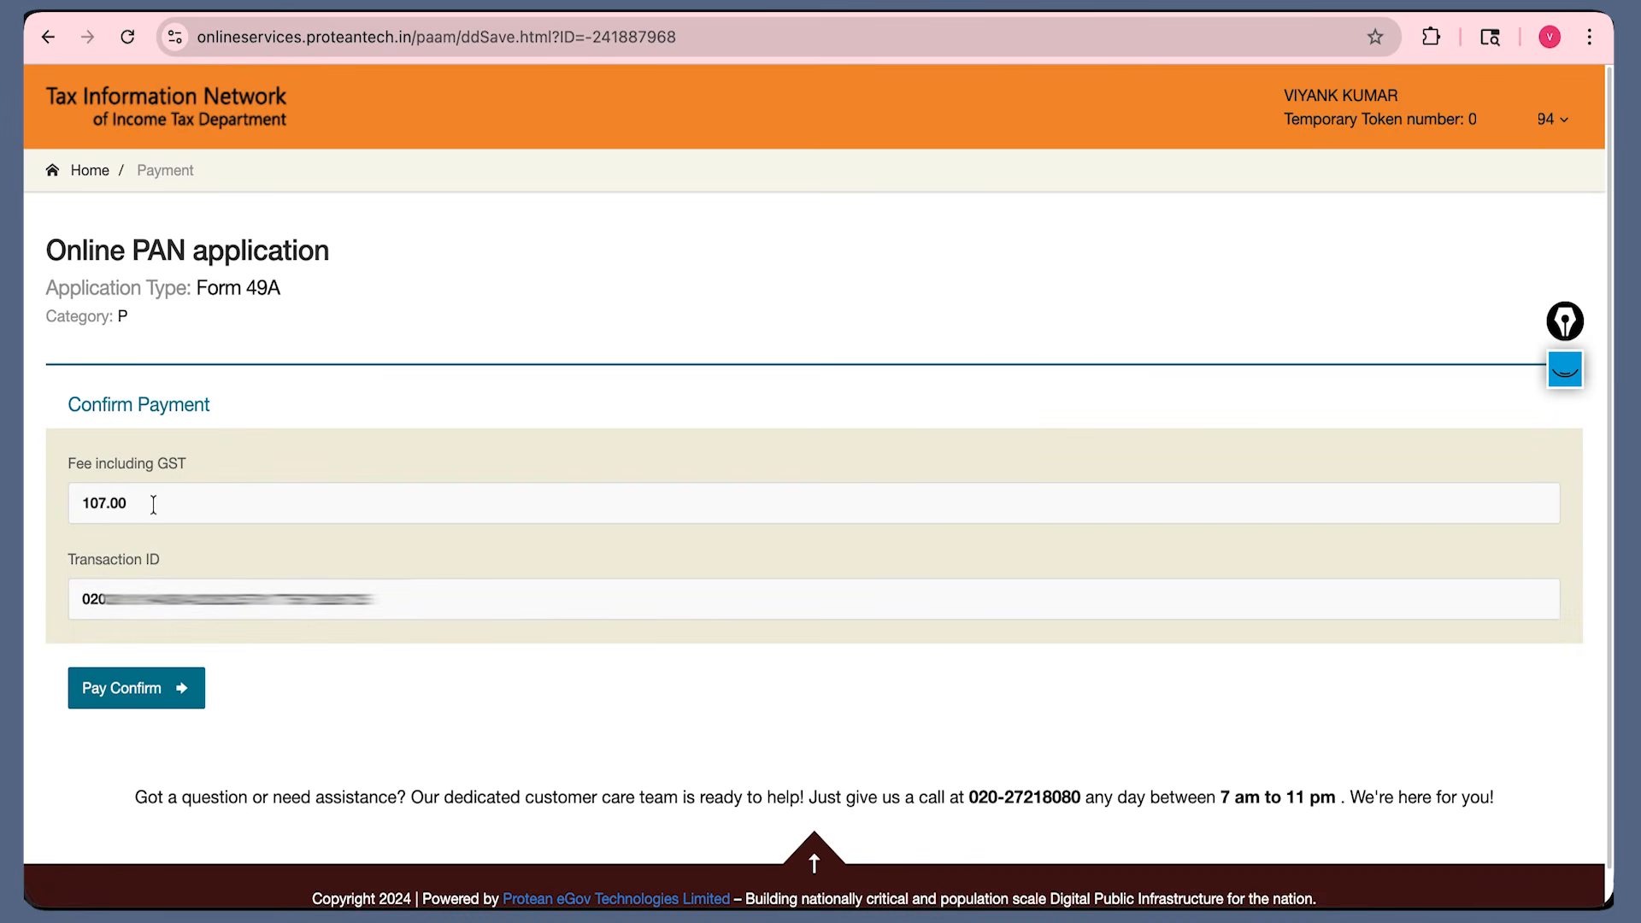
# - Confirm the application fee payment, choose UPI as the payment method, and generate the QR code
pyautogui.moveTo(154, 505); pyautogui.dragTo(40, 513)
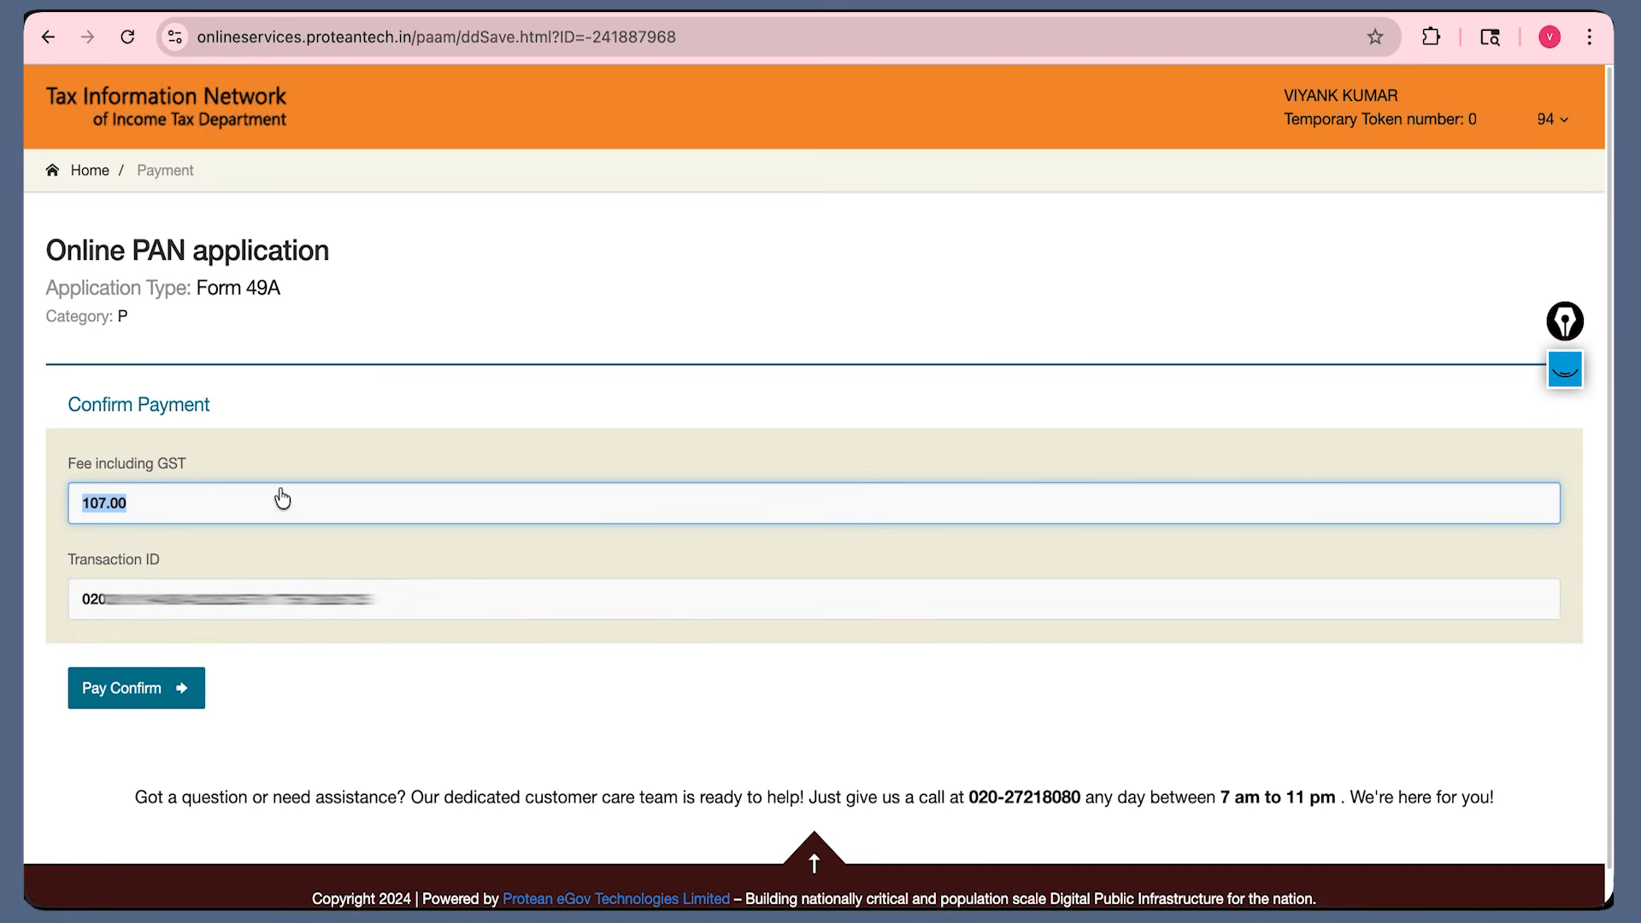
pyautogui.click(186, 686)
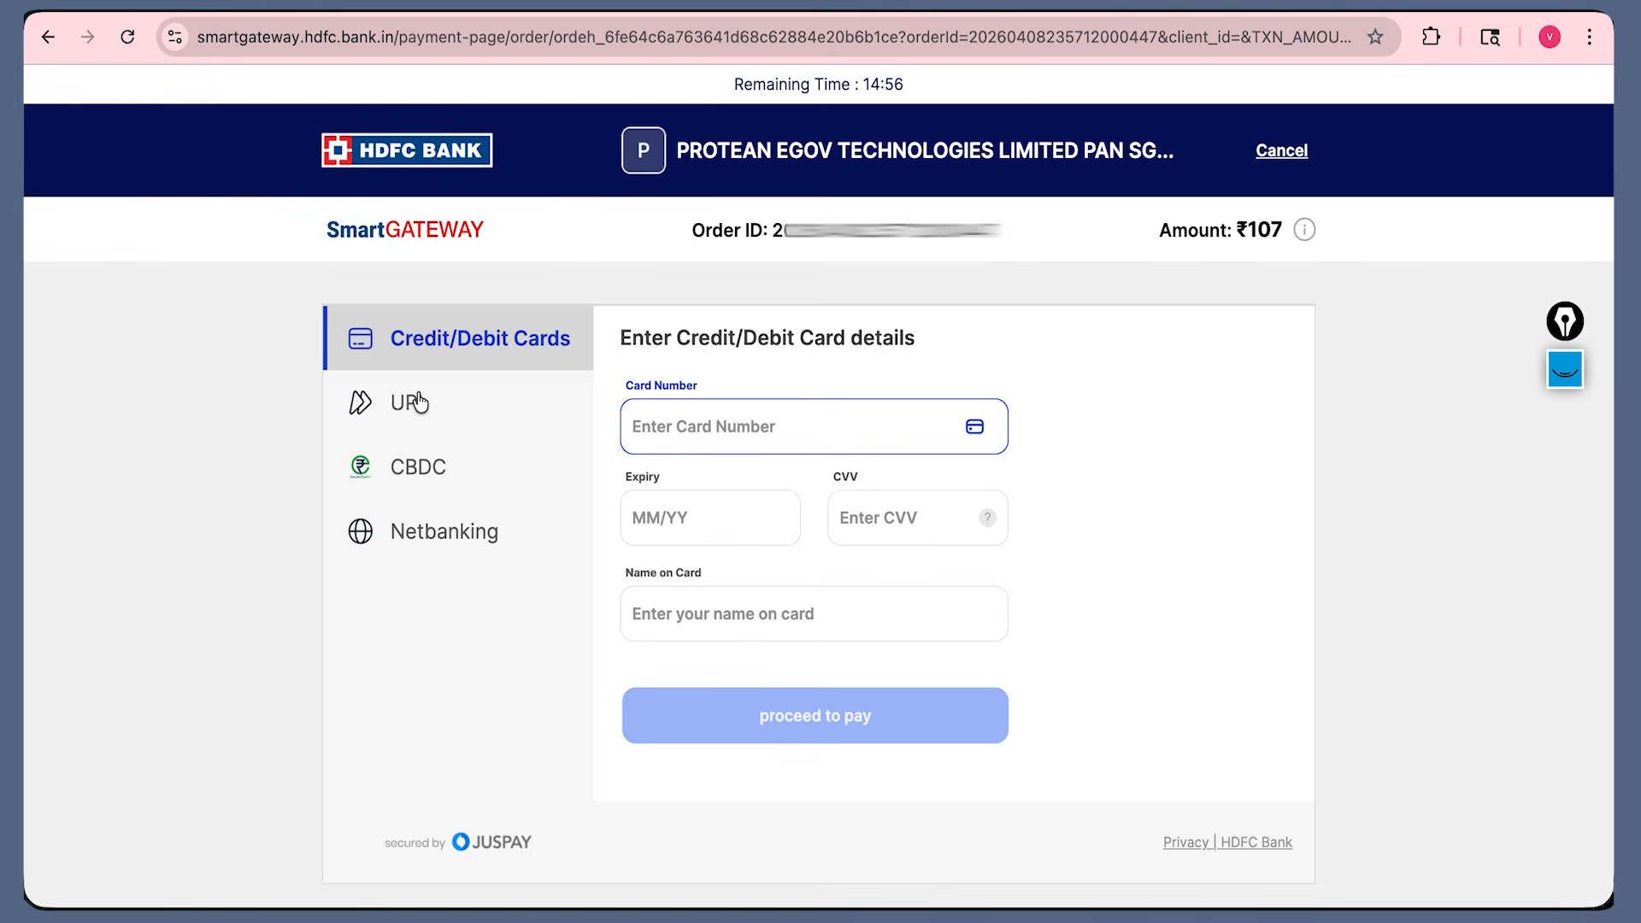
pyautogui.click(419, 402)
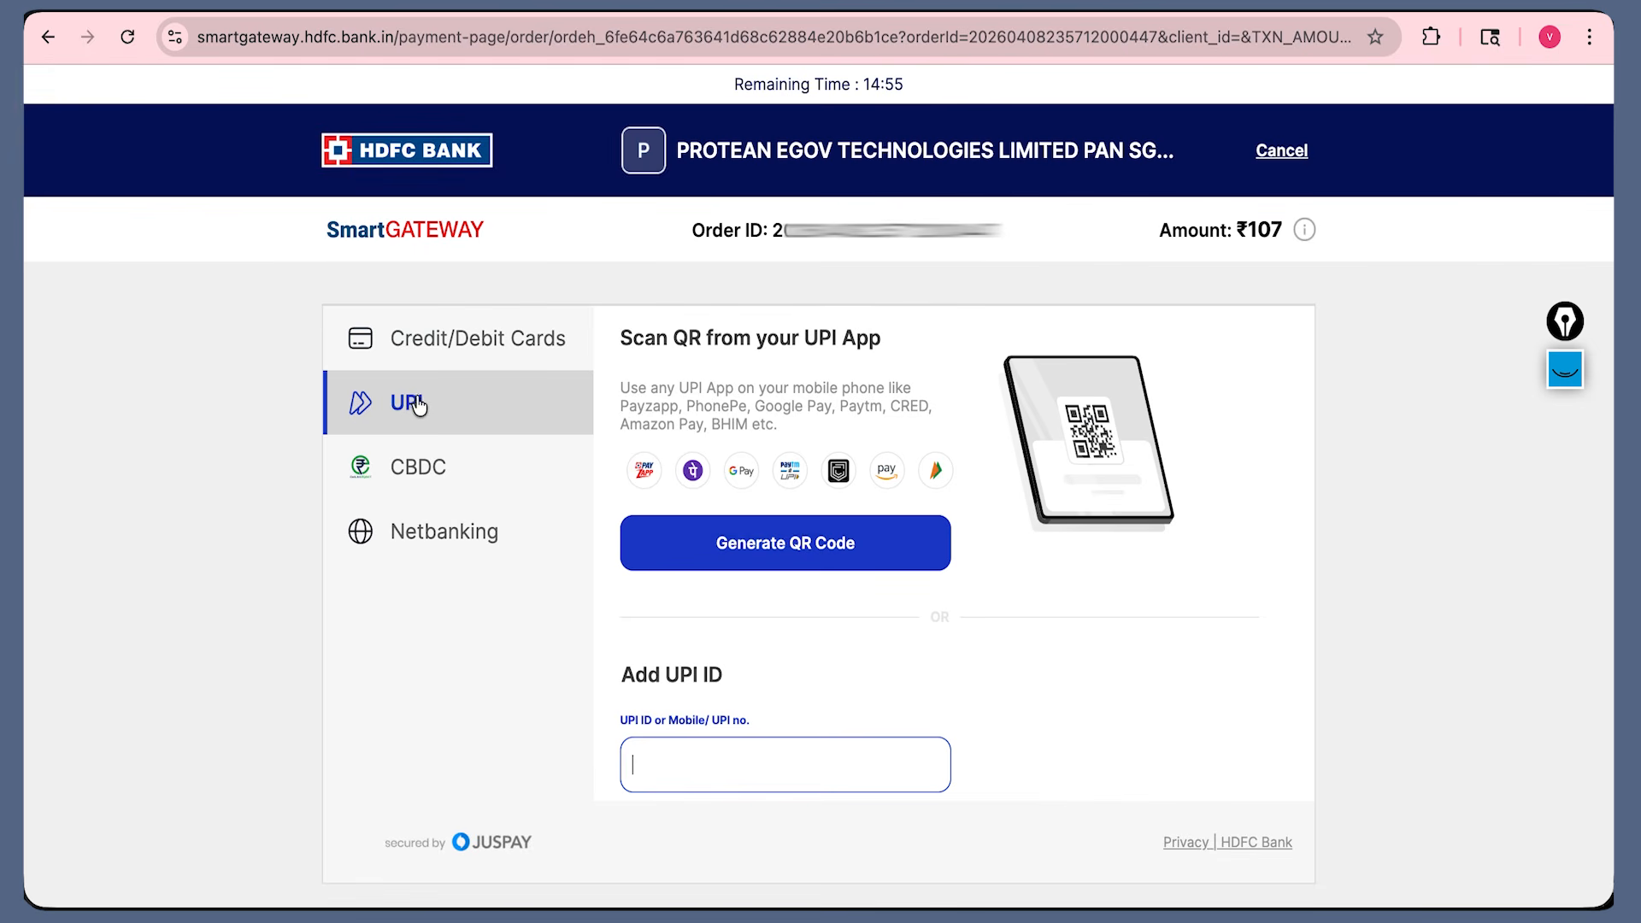
pyautogui.click(703, 549)
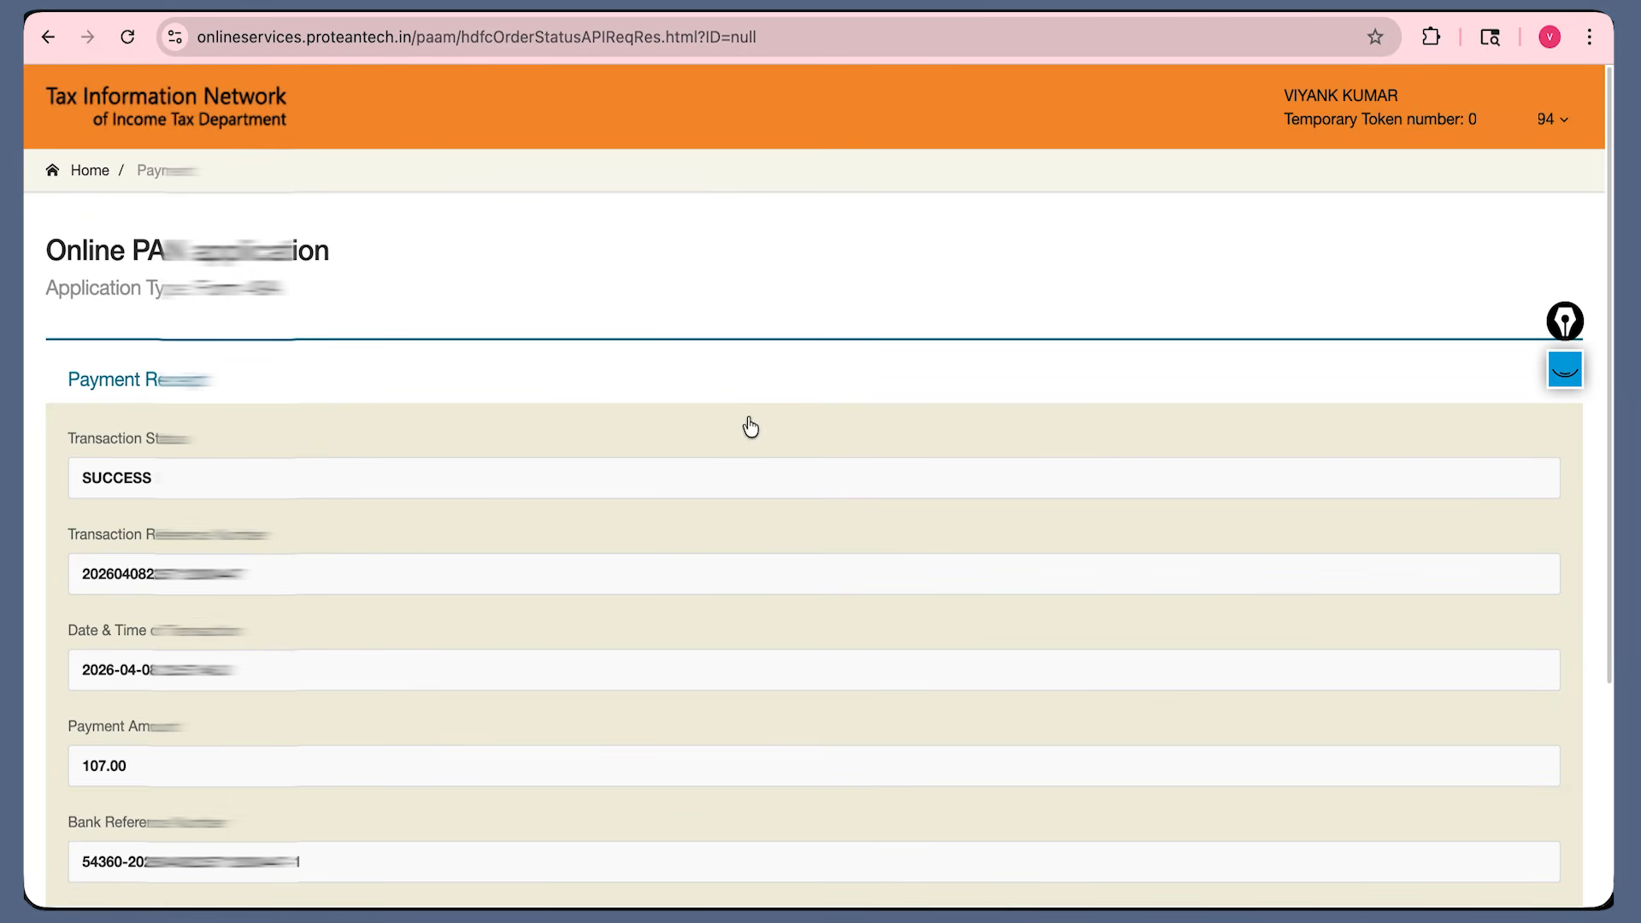
# - Continue from the payment receipt to Aadhaar Authentication and view the applicant details and consent text
pyautogui.scroll(-4, 811, 530)
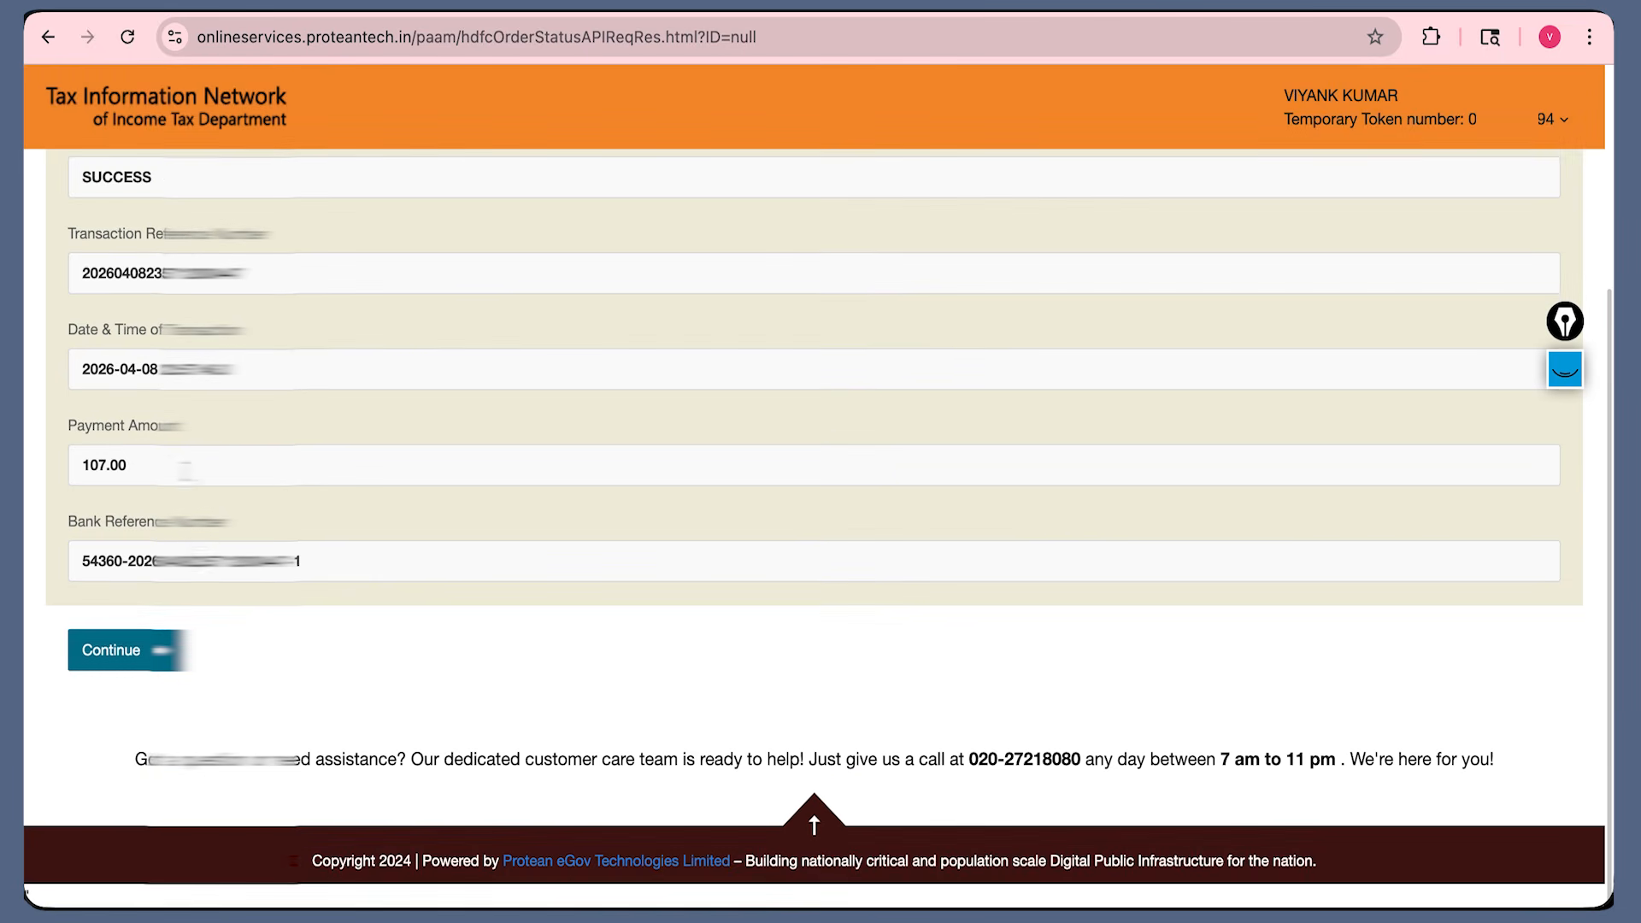
pyautogui.click(141, 650)
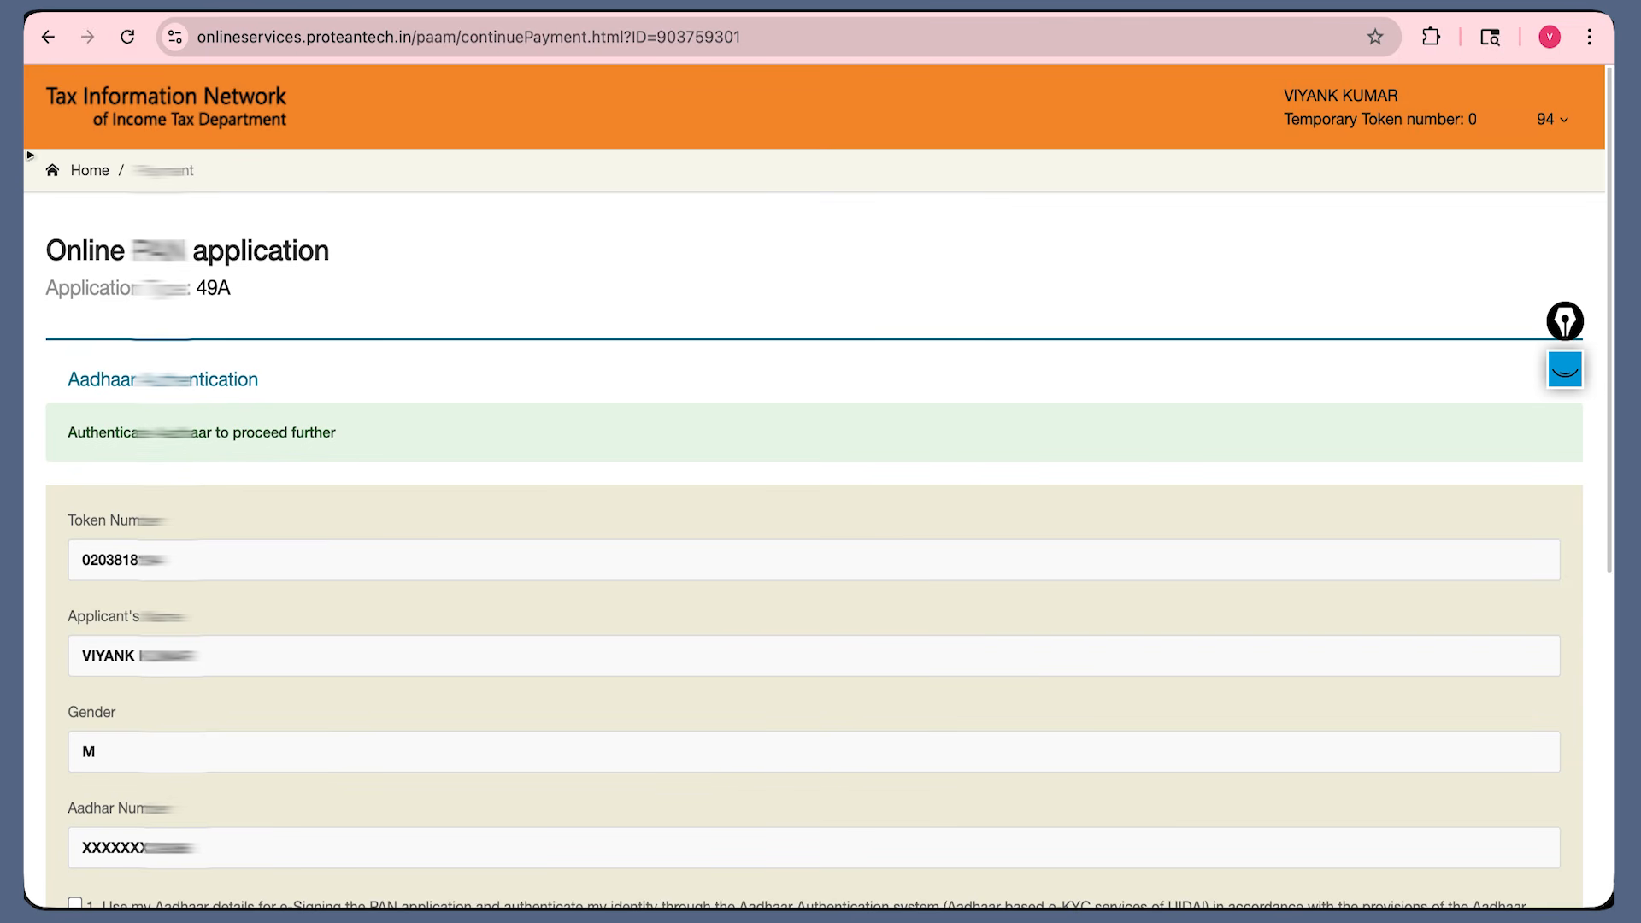
pyautogui.scroll(-2, 120, 433)
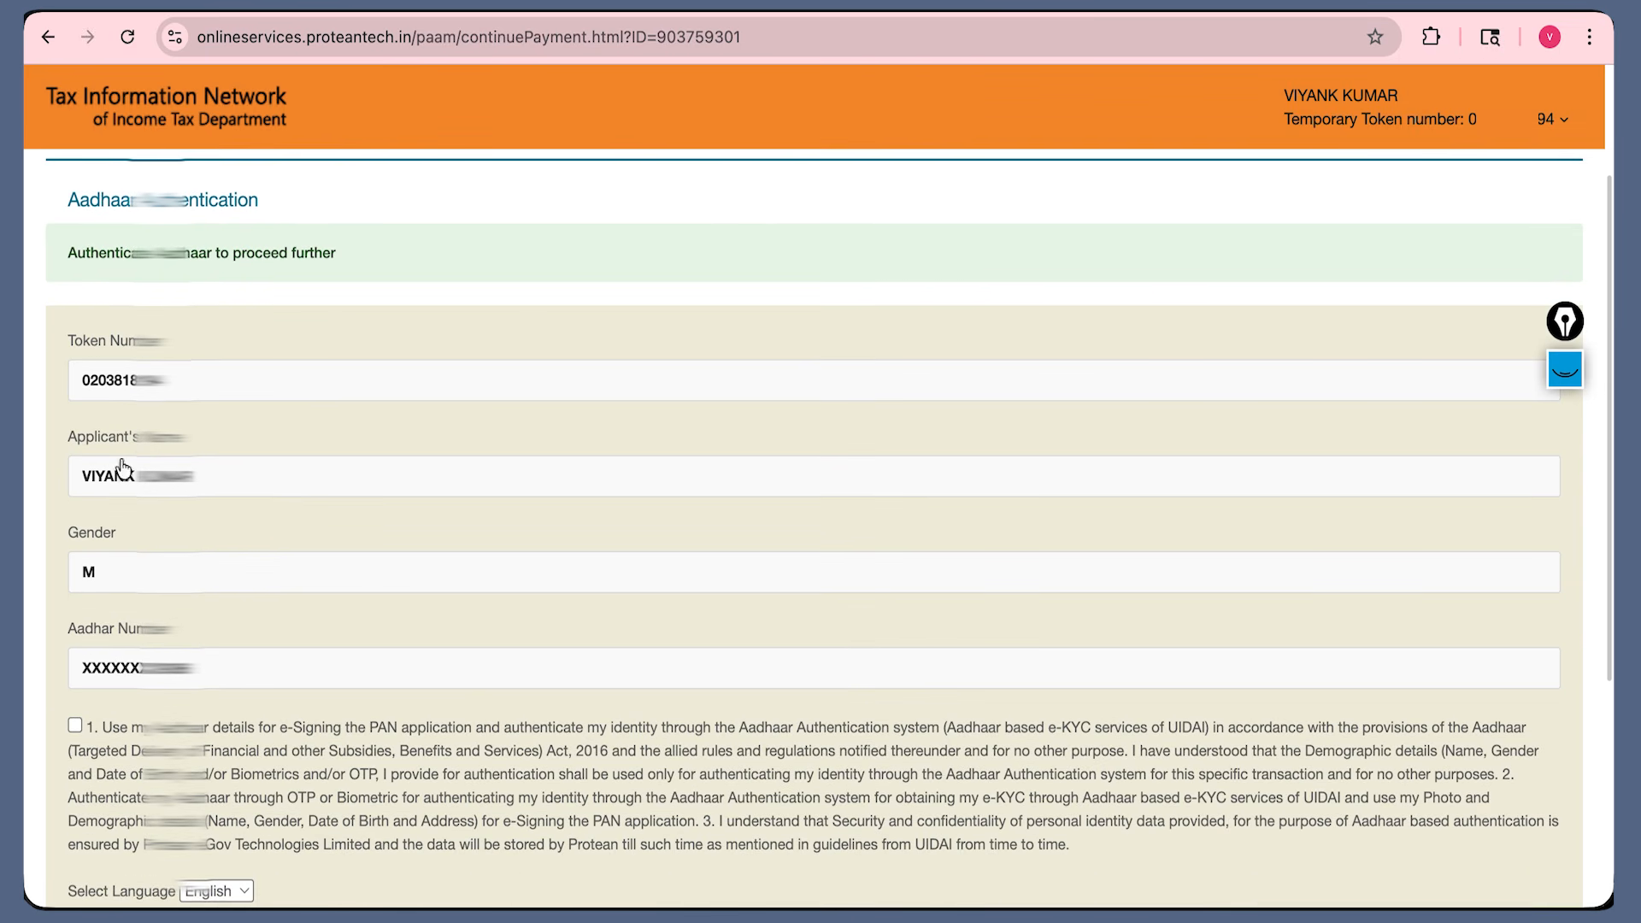
# - Accept the consent to use the Aadhaar details for e-signing the PAN application, and authenticate
pyautogui.click(75, 725)
pyautogui.scroll(-2, 216, 737)
pyautogui.scroll(-2, 213, 795)
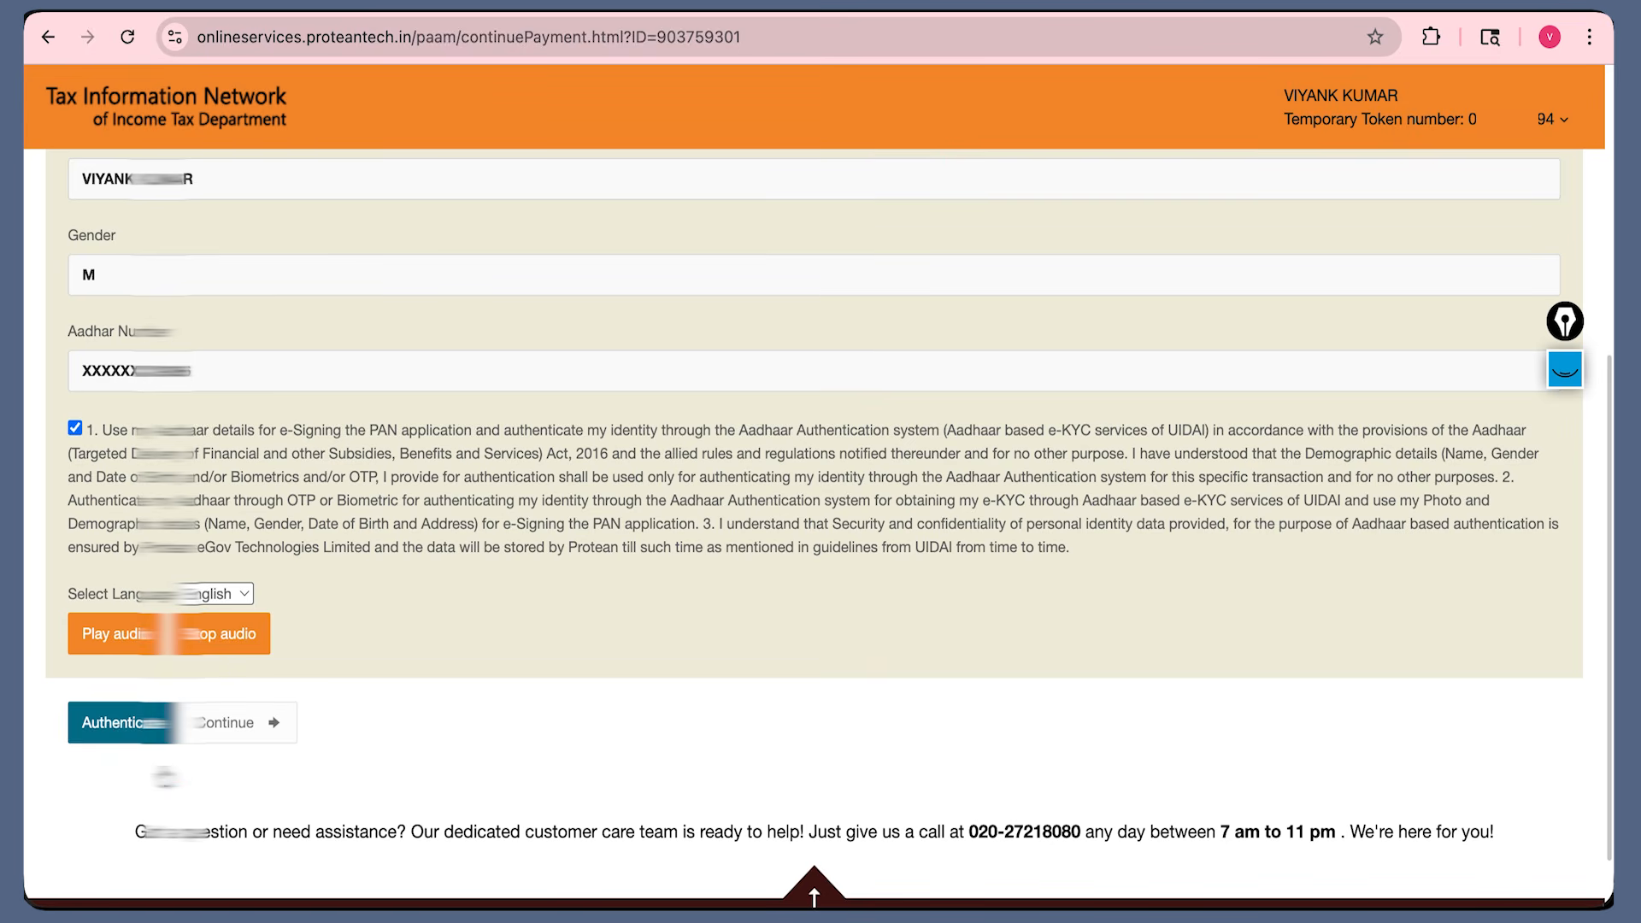
pyautogui.click(142, 733)
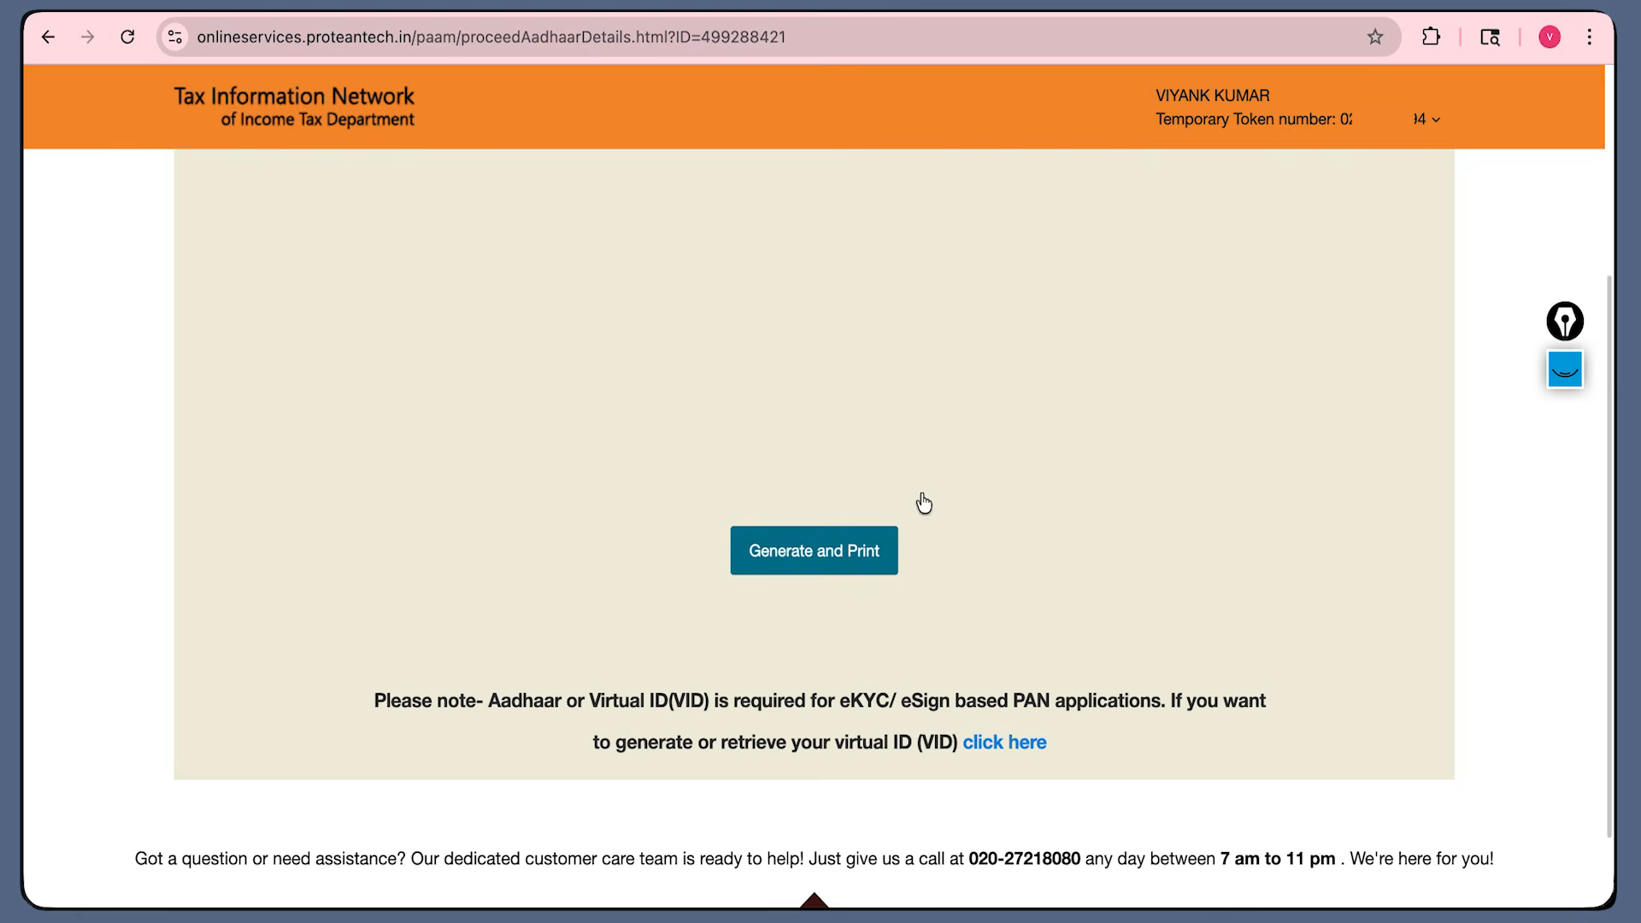
# - Generate the printable application form and unlock the embedded PDF with its date-of-birth password
pyautogui.click(850, 572)
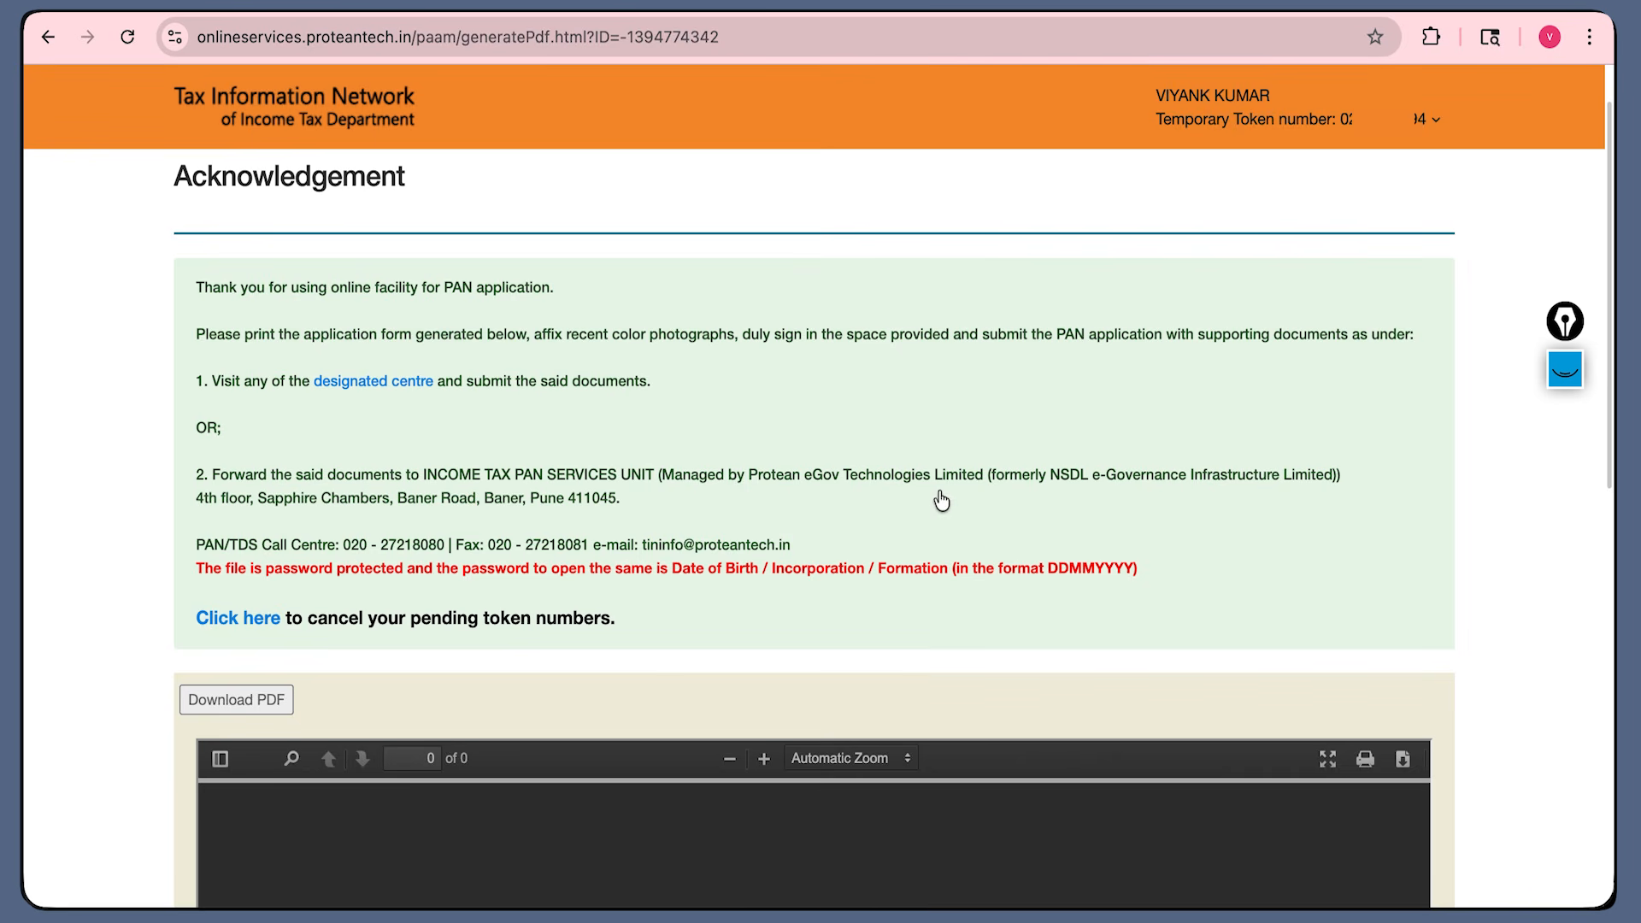
pyautogui.scroll(-5, 991, 568)
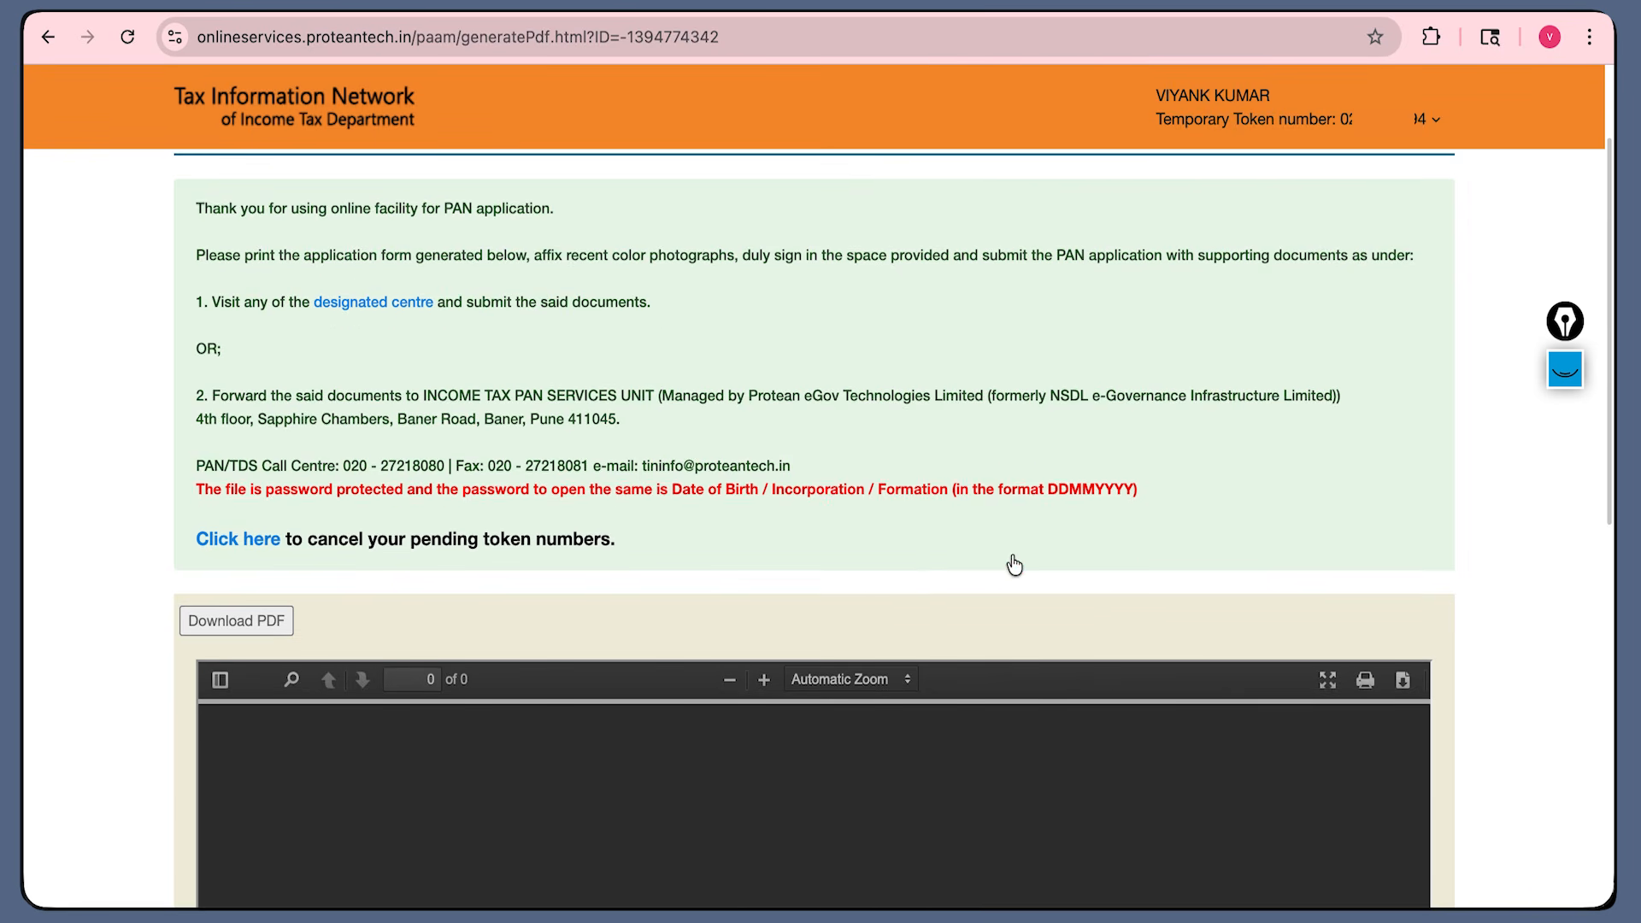
pyautogui.scroll(-2, 975, 590)
pyautogui.write('••••')
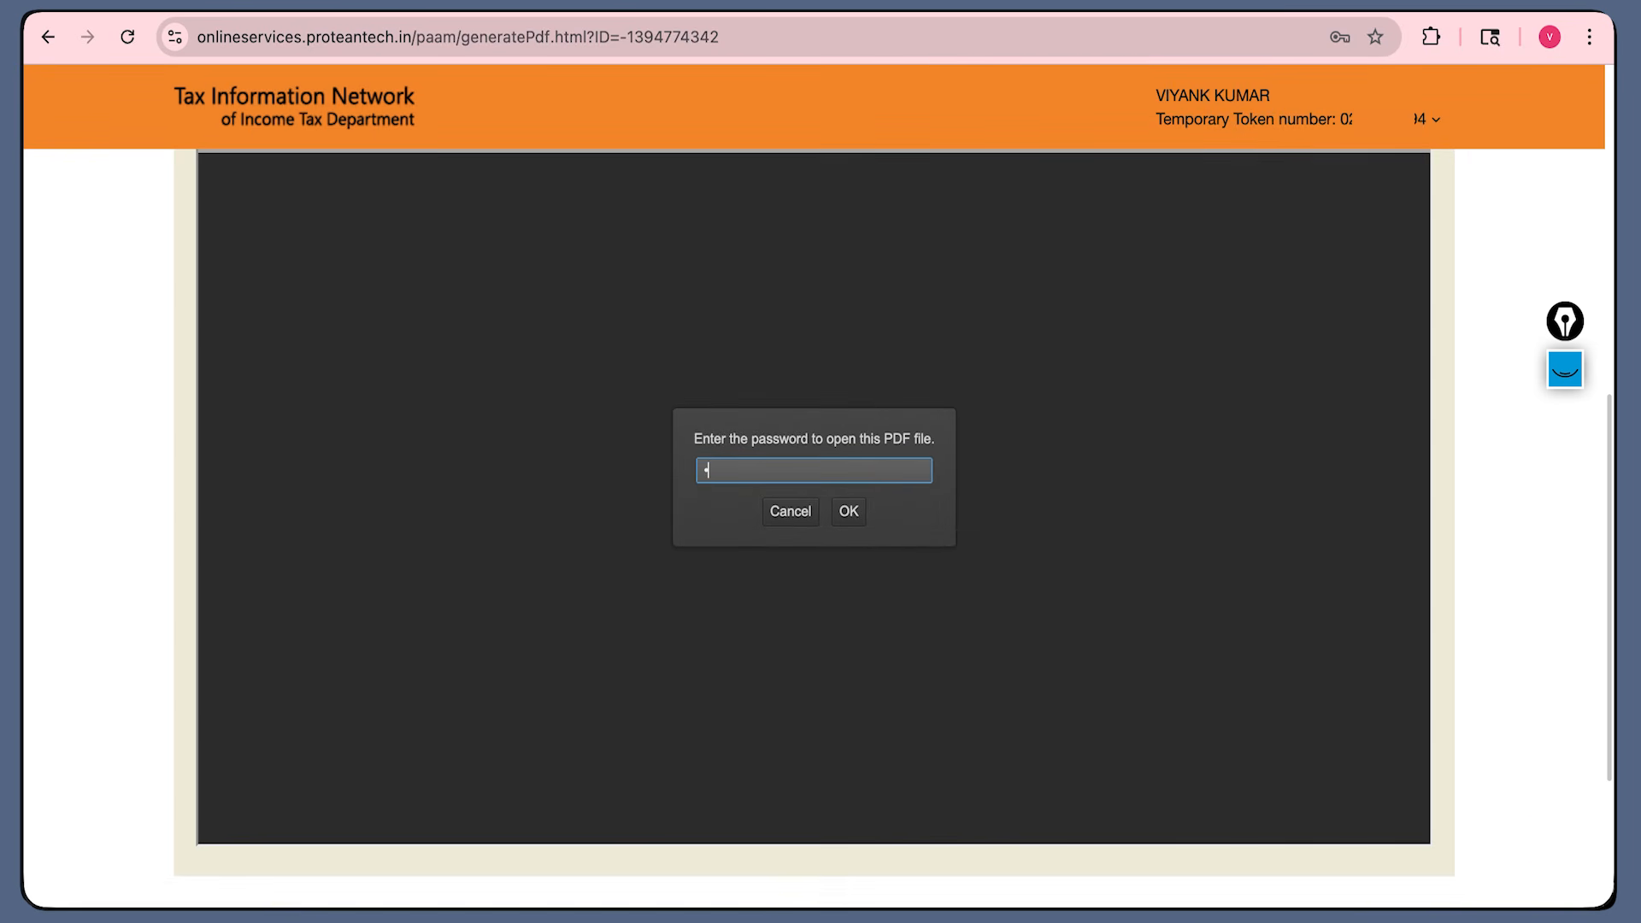
pyautogui.write('••••')
pyautogui.press('Return')
# - Review the generated PAN application PDF from Part A Personal Information through the Verification & Declaration section on page 3
pyautogui.scroll(3, 1371, 521)
pyautogui.scroll(-2, 1371, 521)
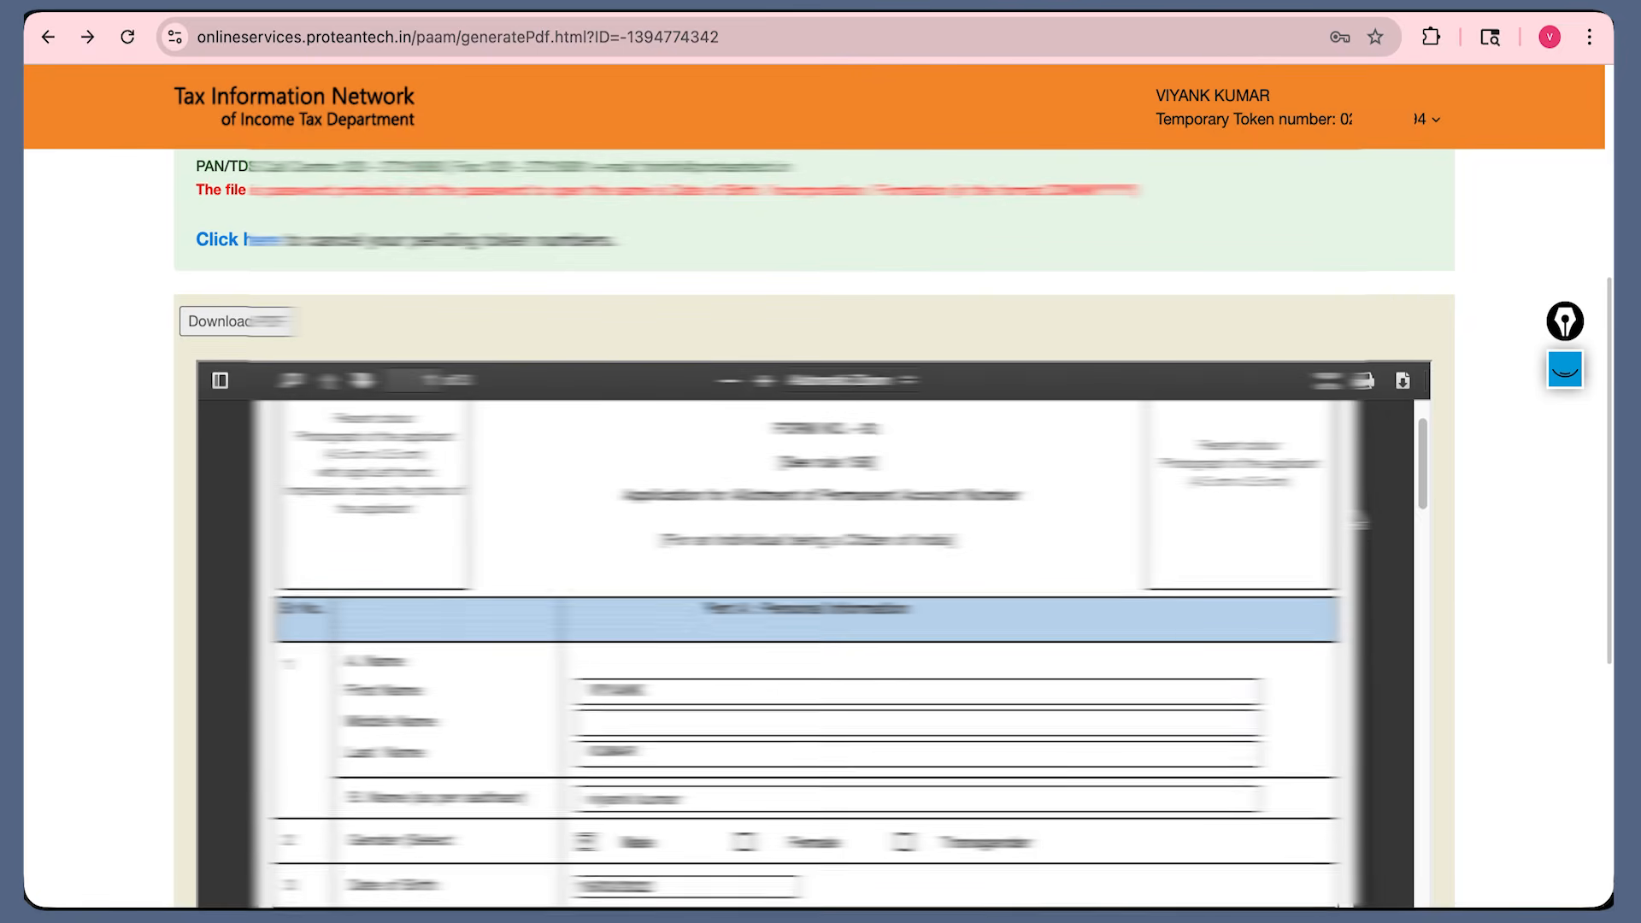
pyautogui.scroll(-10, 1360, 522)
pyautogui.scroll(-3, 1360, 522)
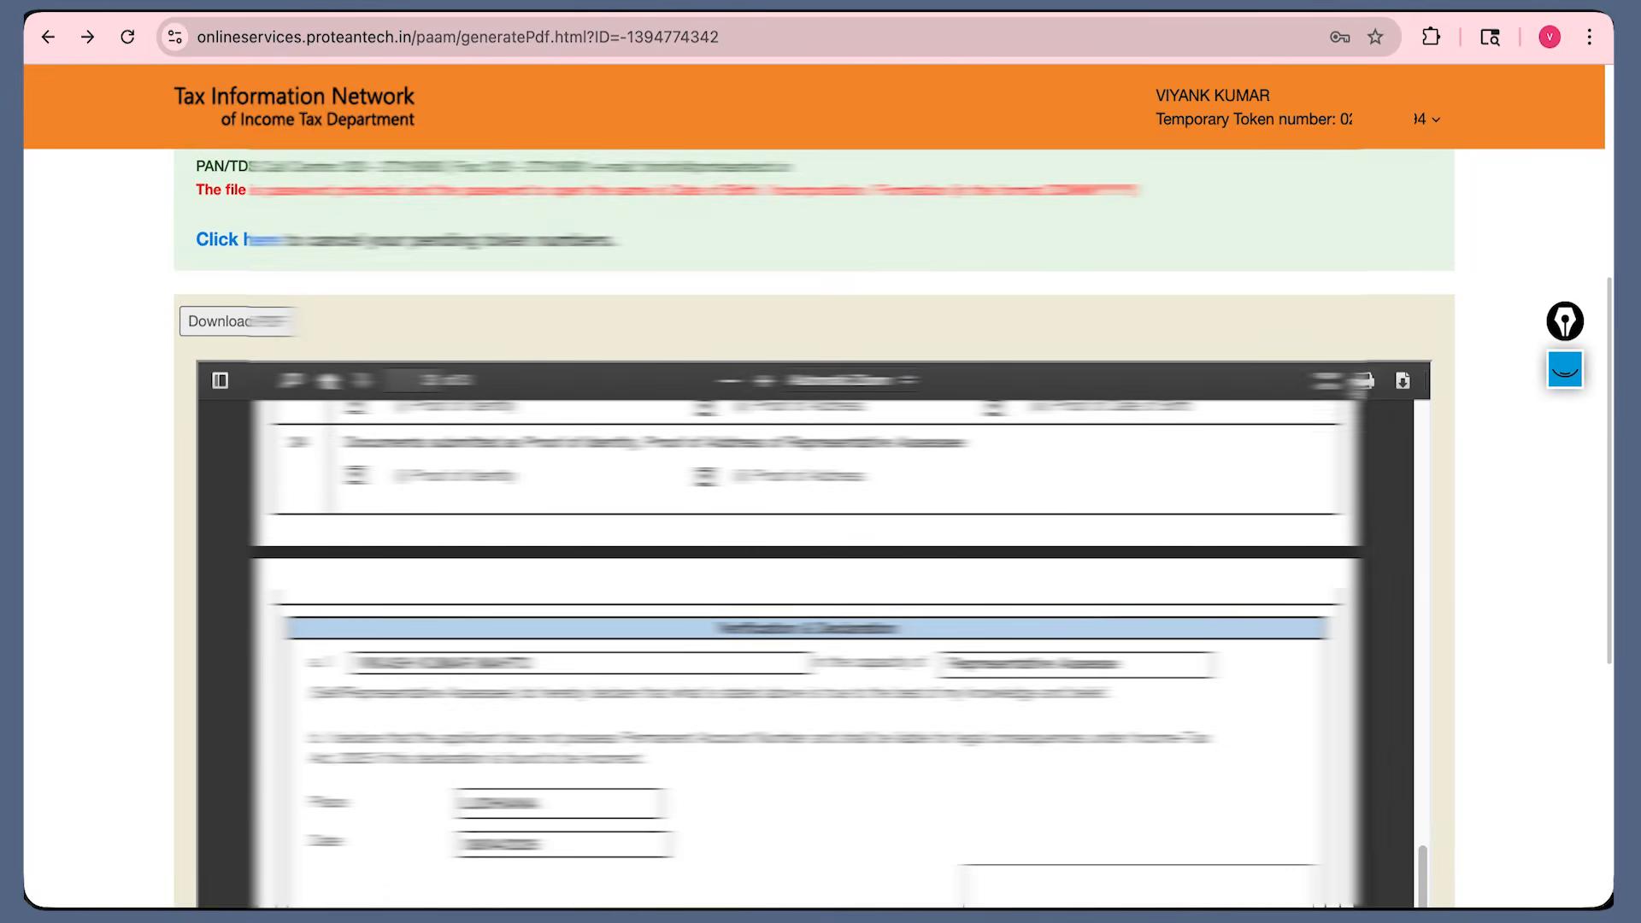
pyautogui.scroll(8, 1360, 512)
pyautogui.scroll(4, 1361, 512)
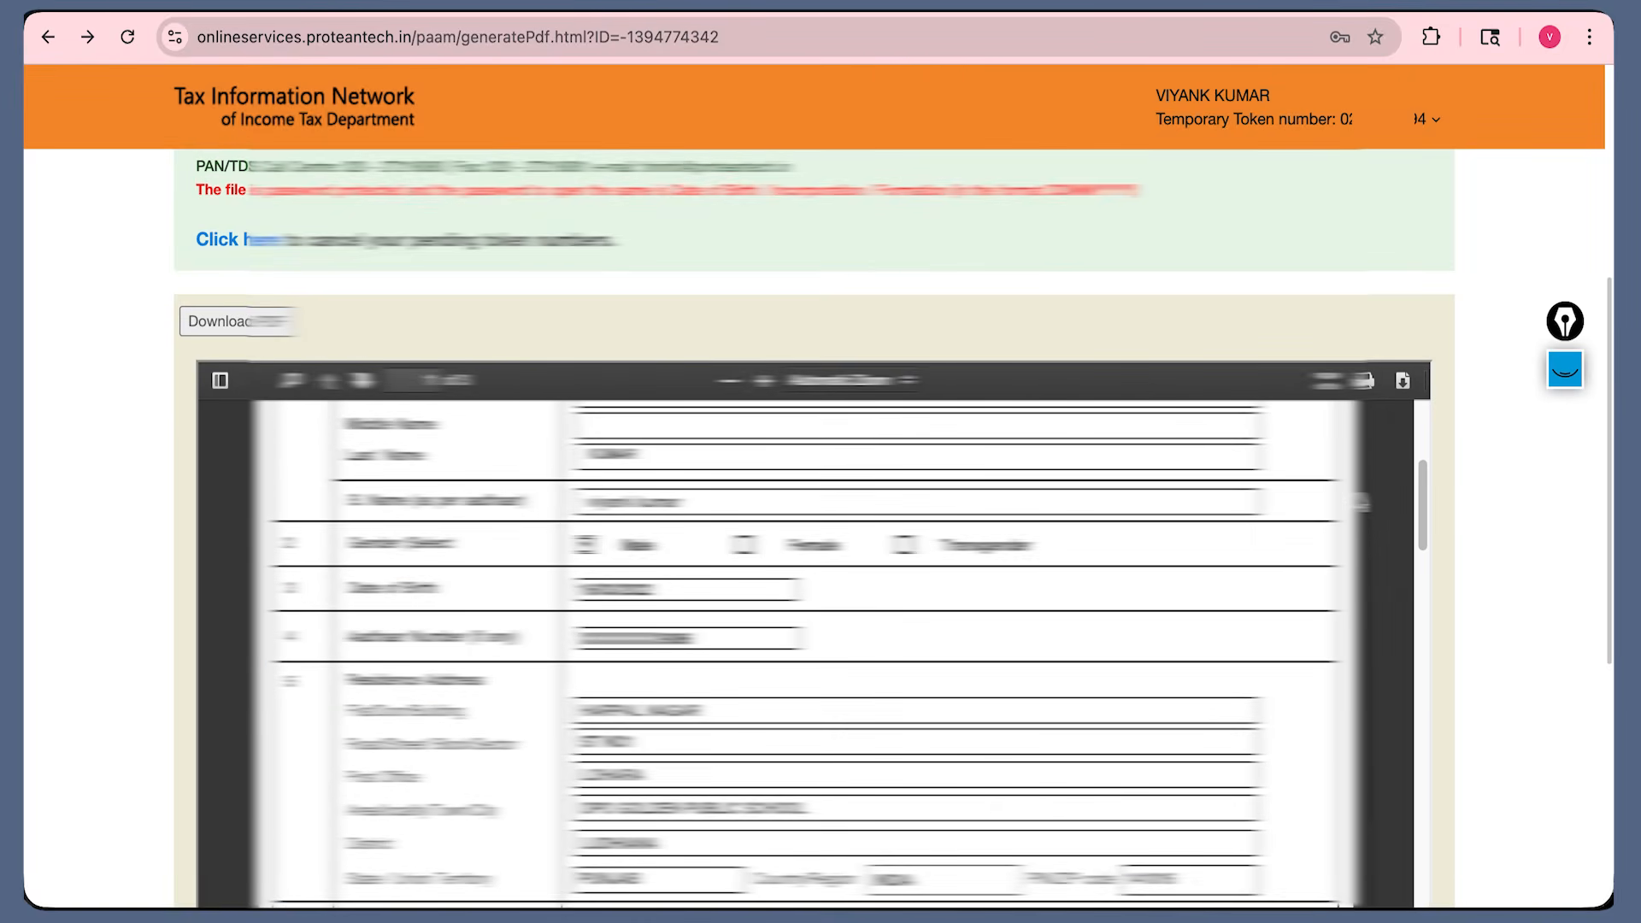
pyautogui.scroll(-8, 1360, 513)
pyautogui.scroll(-5, 1361, 495)
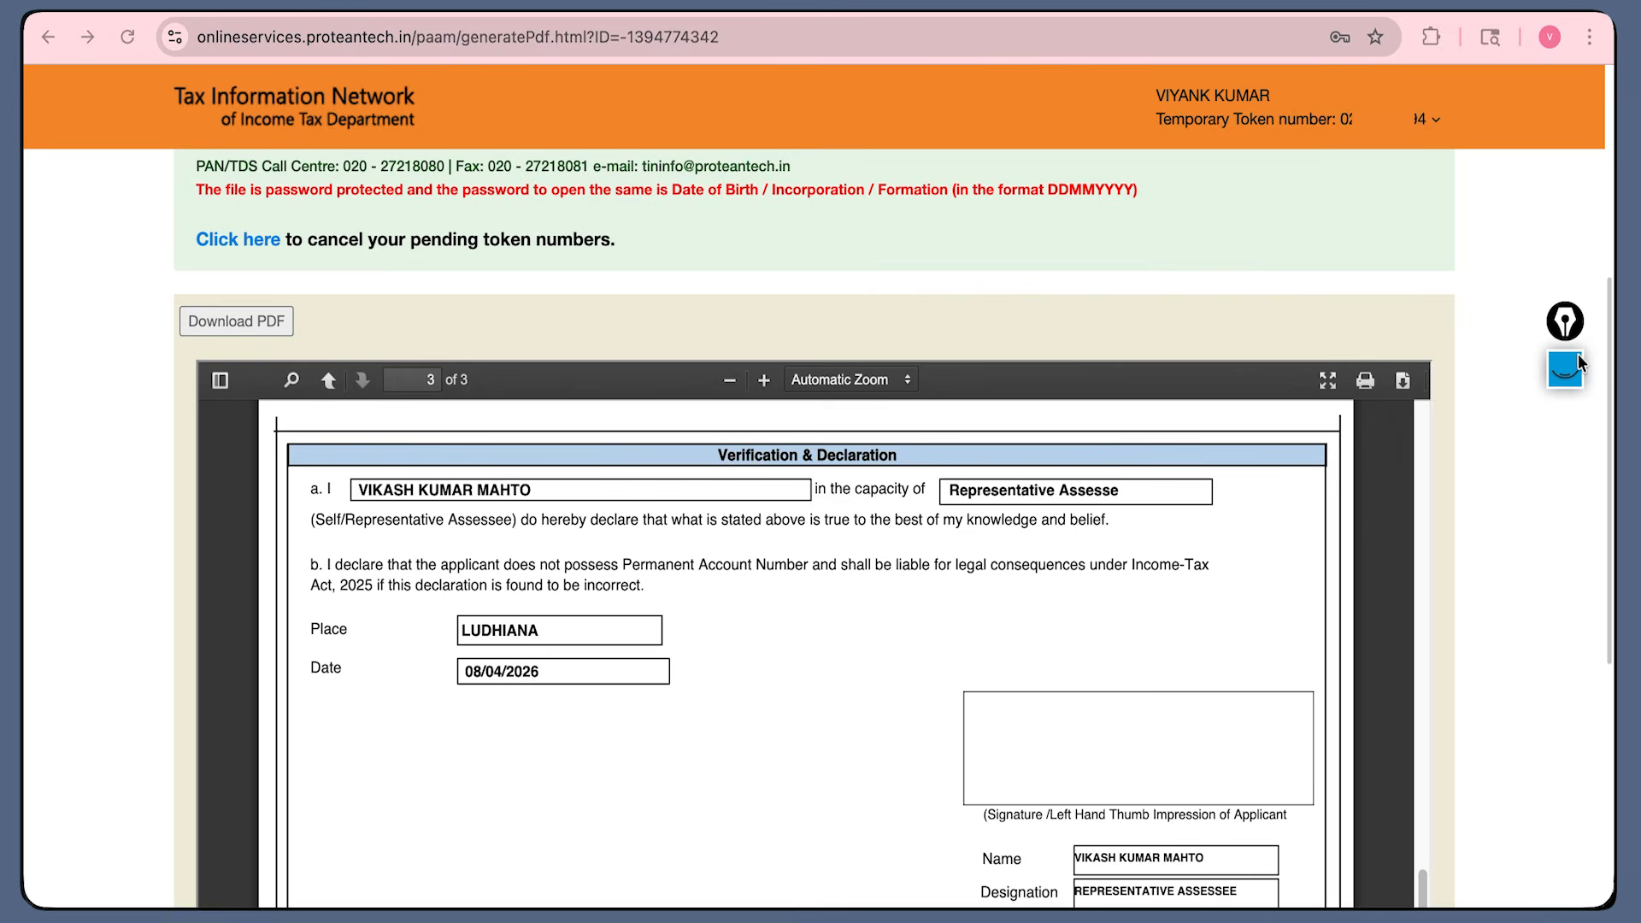
# - Clear the old annotations and mark the Verification & Declaration heading, the representative capacity, the signature box and the name with the pen
pyautogui.click(1574, 364)
pyautogui.click(1573, 643)
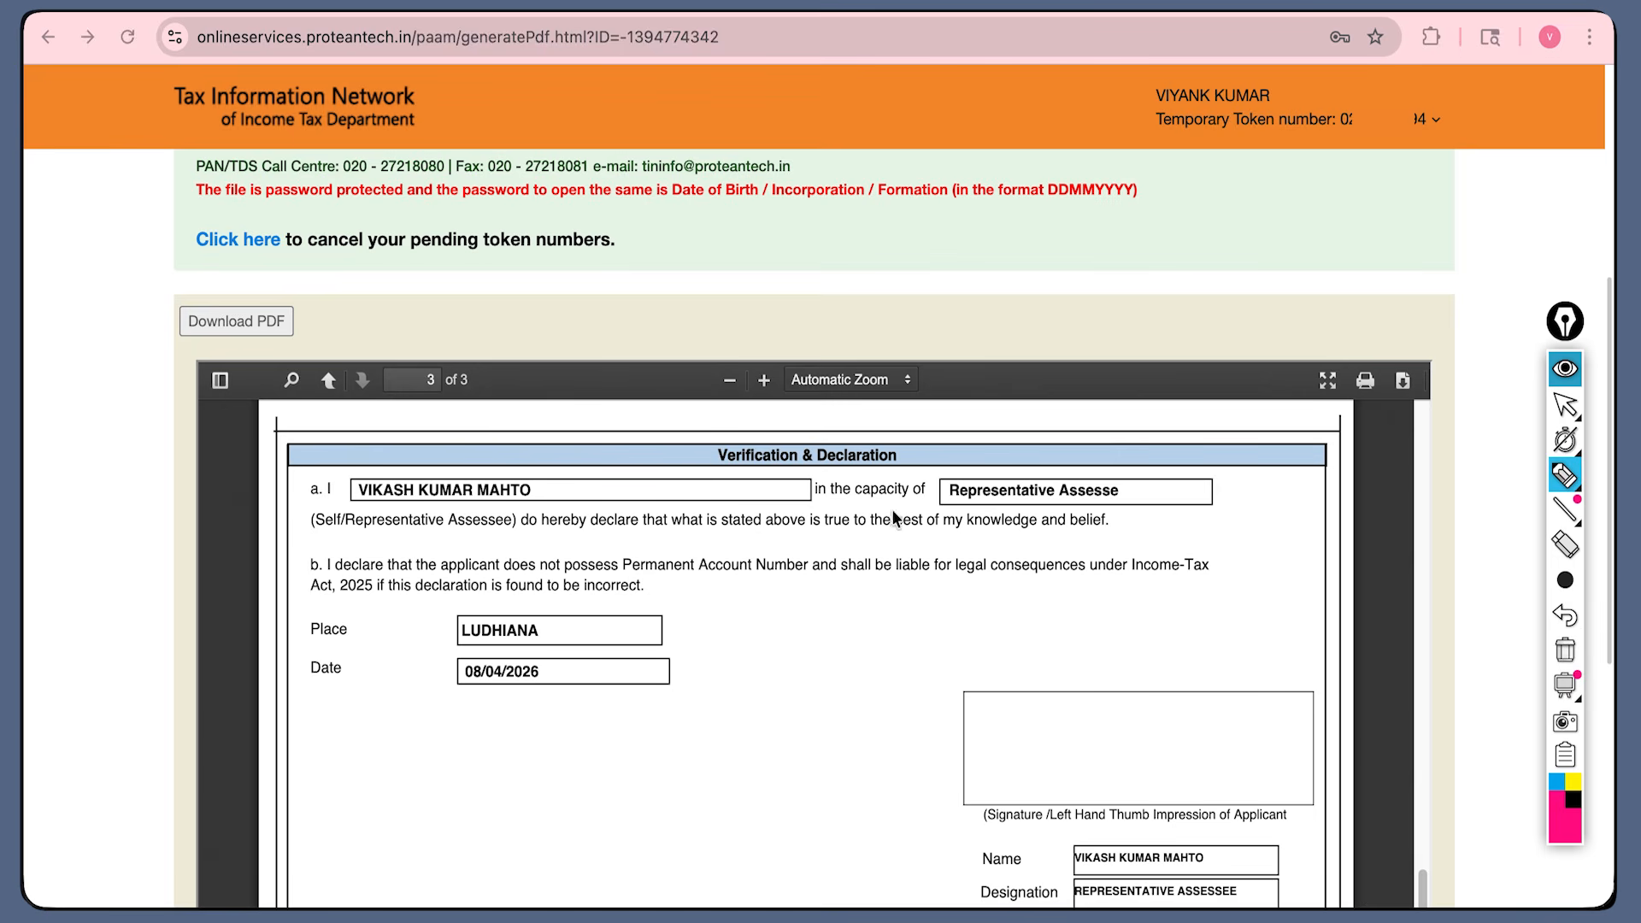
pyautogui.moveTo(920, 458); pyautogui.dragTo(940, 453)
pyautogui.moveTo(1157, 492); pyautogui.dragTo(1175, 484)
pyautogui.moveTo(986, 751); pyautogui.dragTo(1146, 733)
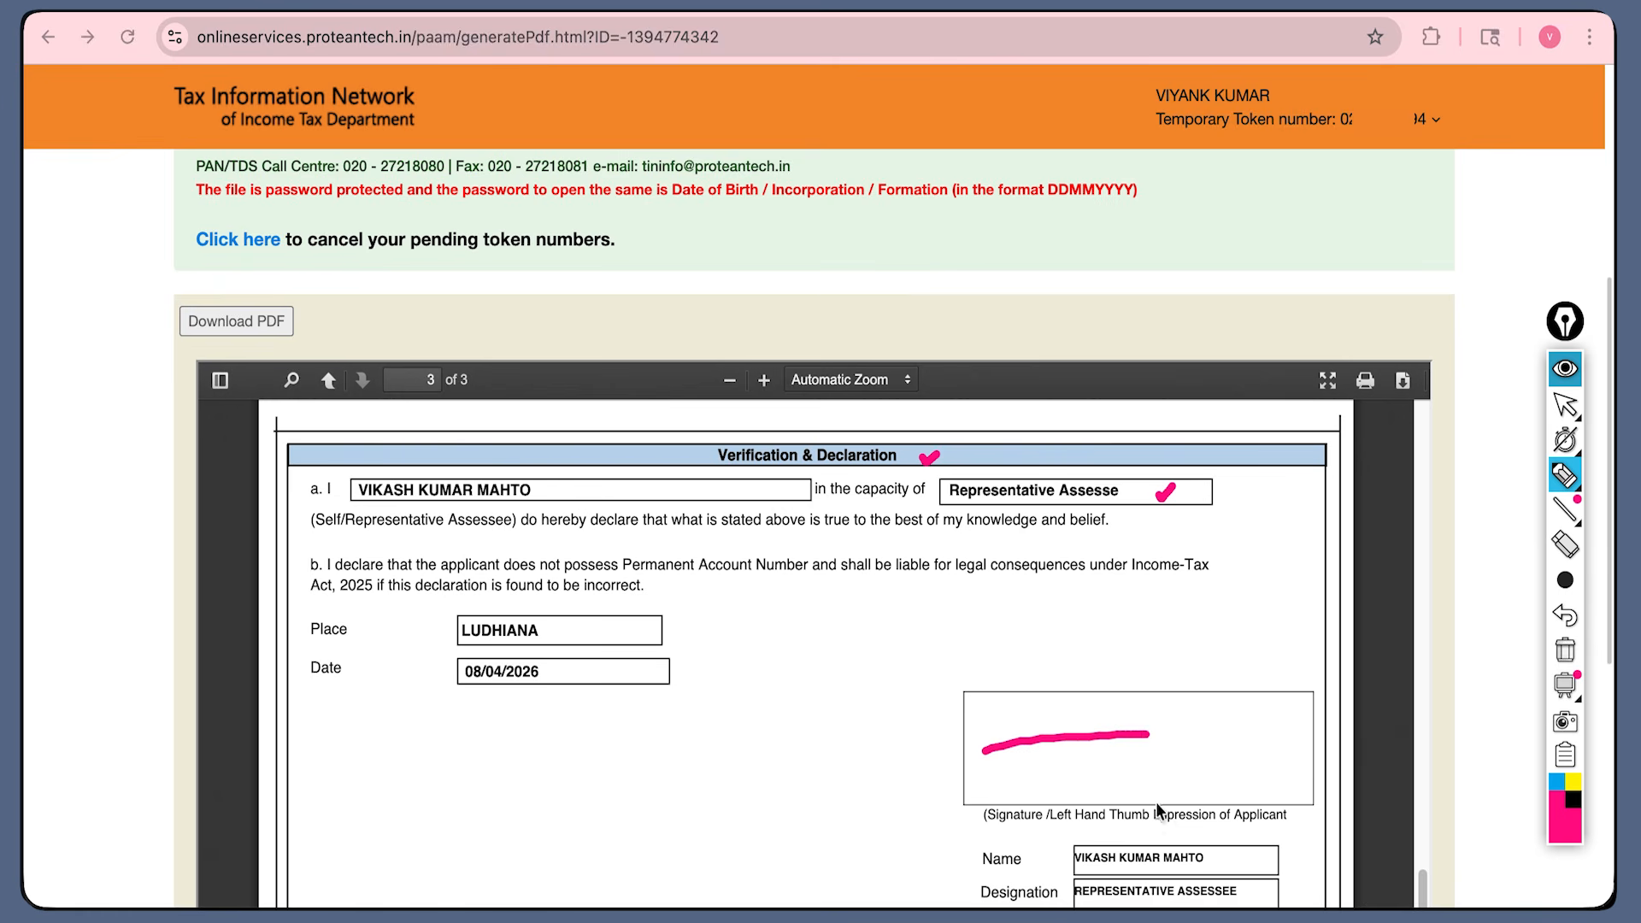
pyautogui.moveTo(1238, 835); pyautogui.dragTo(1228, 852)
pyautogui.moveTo(1095, 760); pyautogui.dragTo(1220, 769)
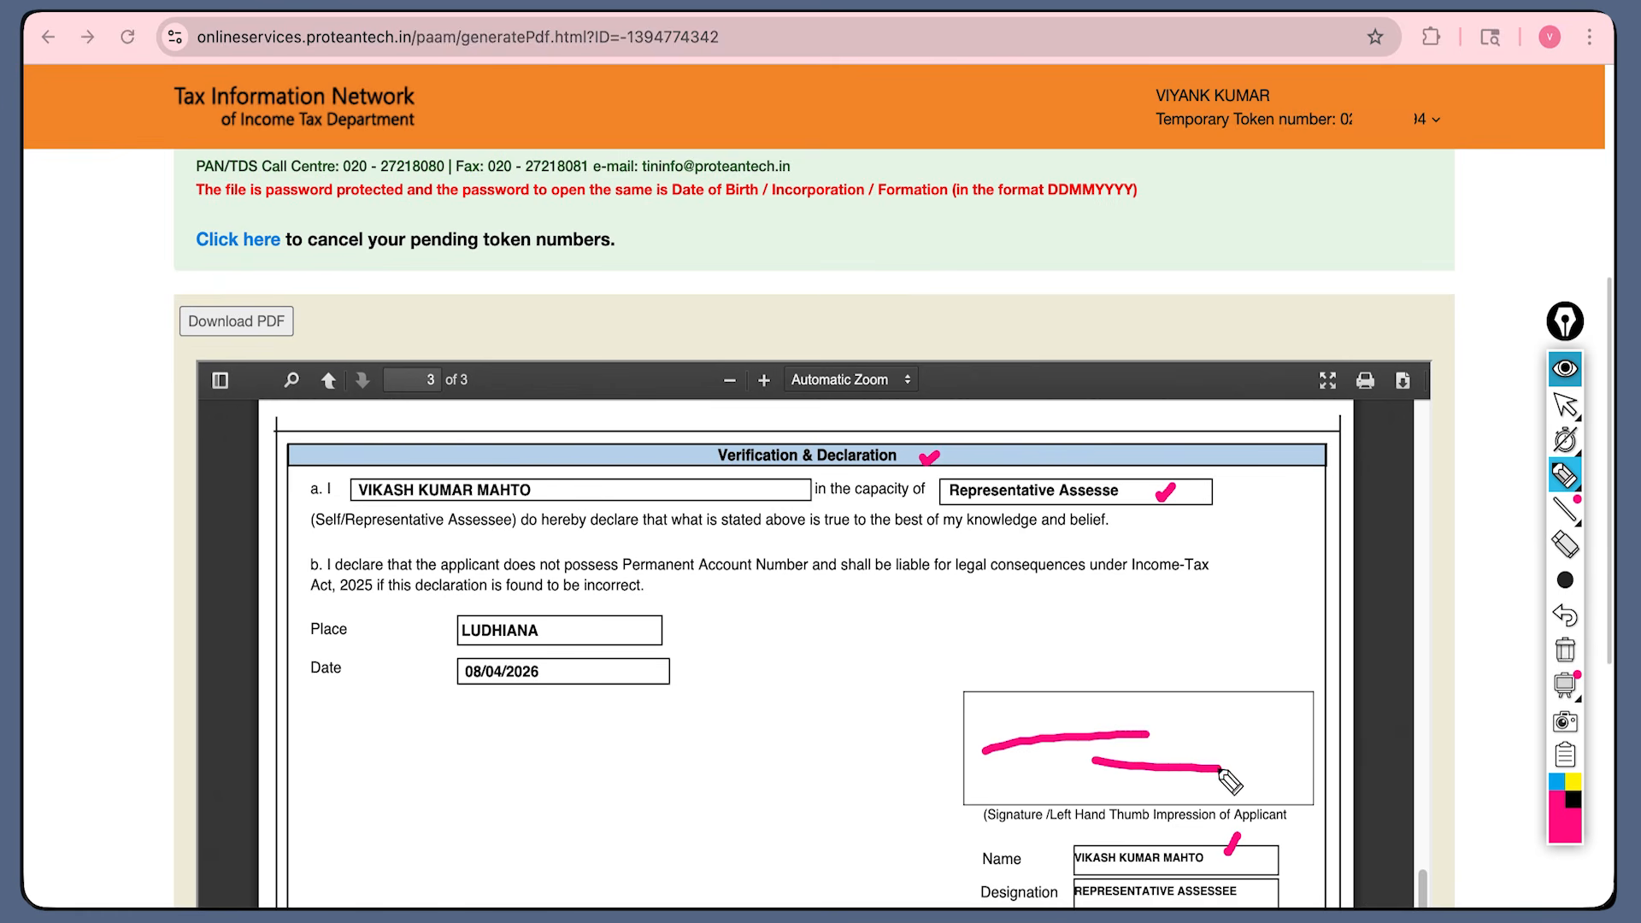
pyautogui.click(1564, 374)
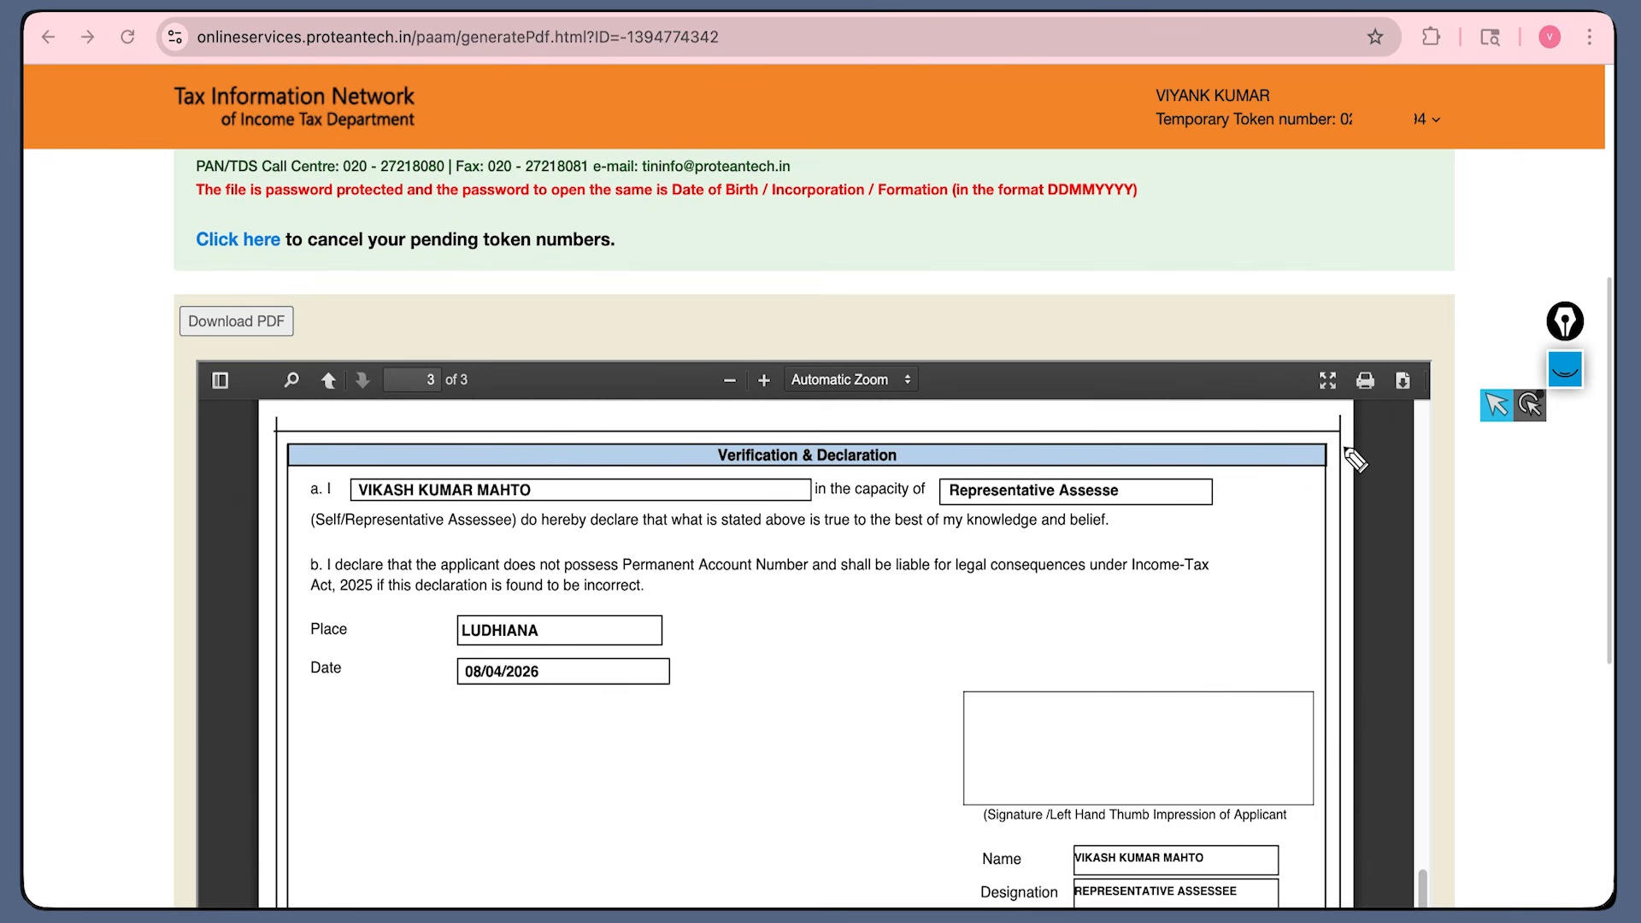
# - Clear the pen marks and underline the Acknowledgement instructions on printing, affixing photographs, signing and submitting the application with supporting documents
pyautogui.scroll(10, 1354, 460)
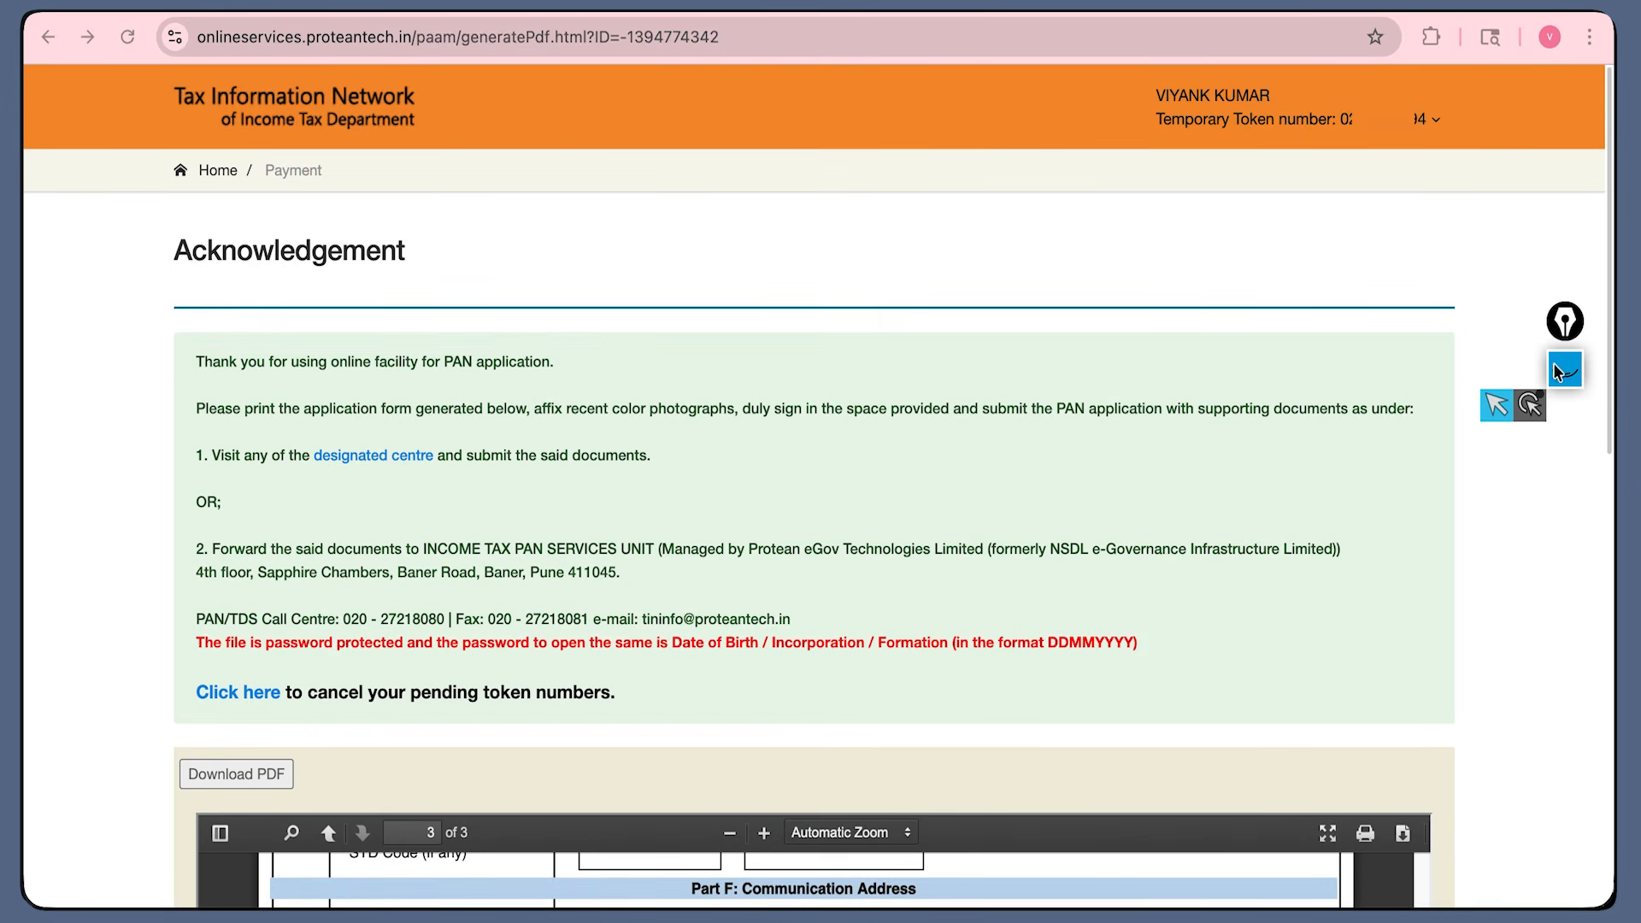
pyautogui.click(1557, 372)
pyautogui.click(1565, 651)
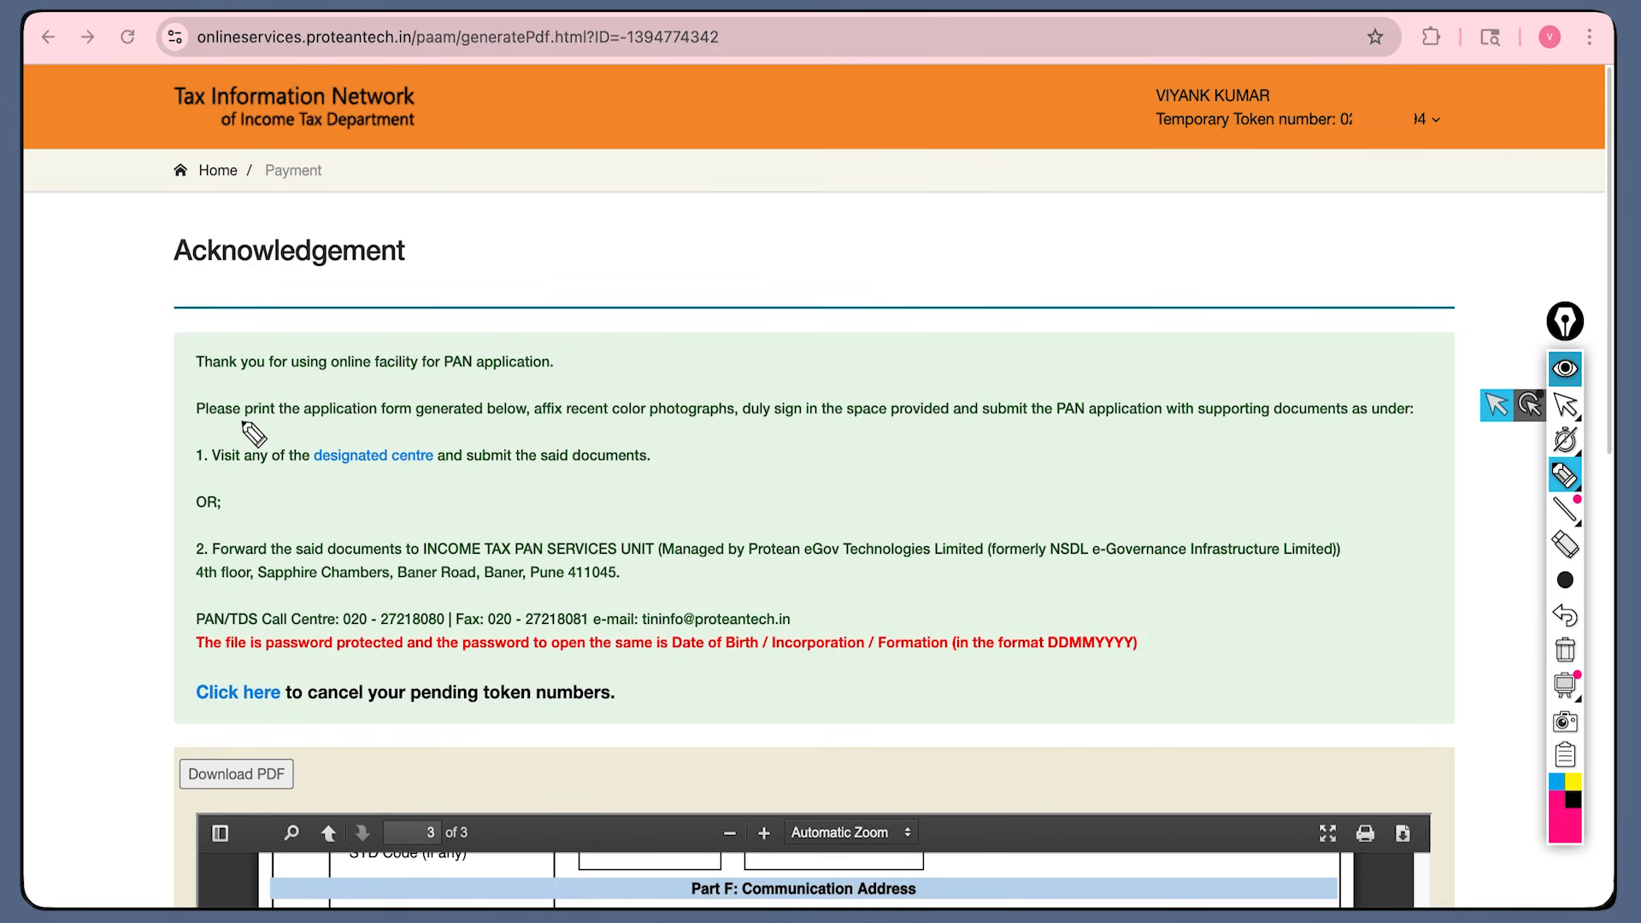
pyautogui.moveTo(222, 422); pyautogui.dragTo(502, 424)
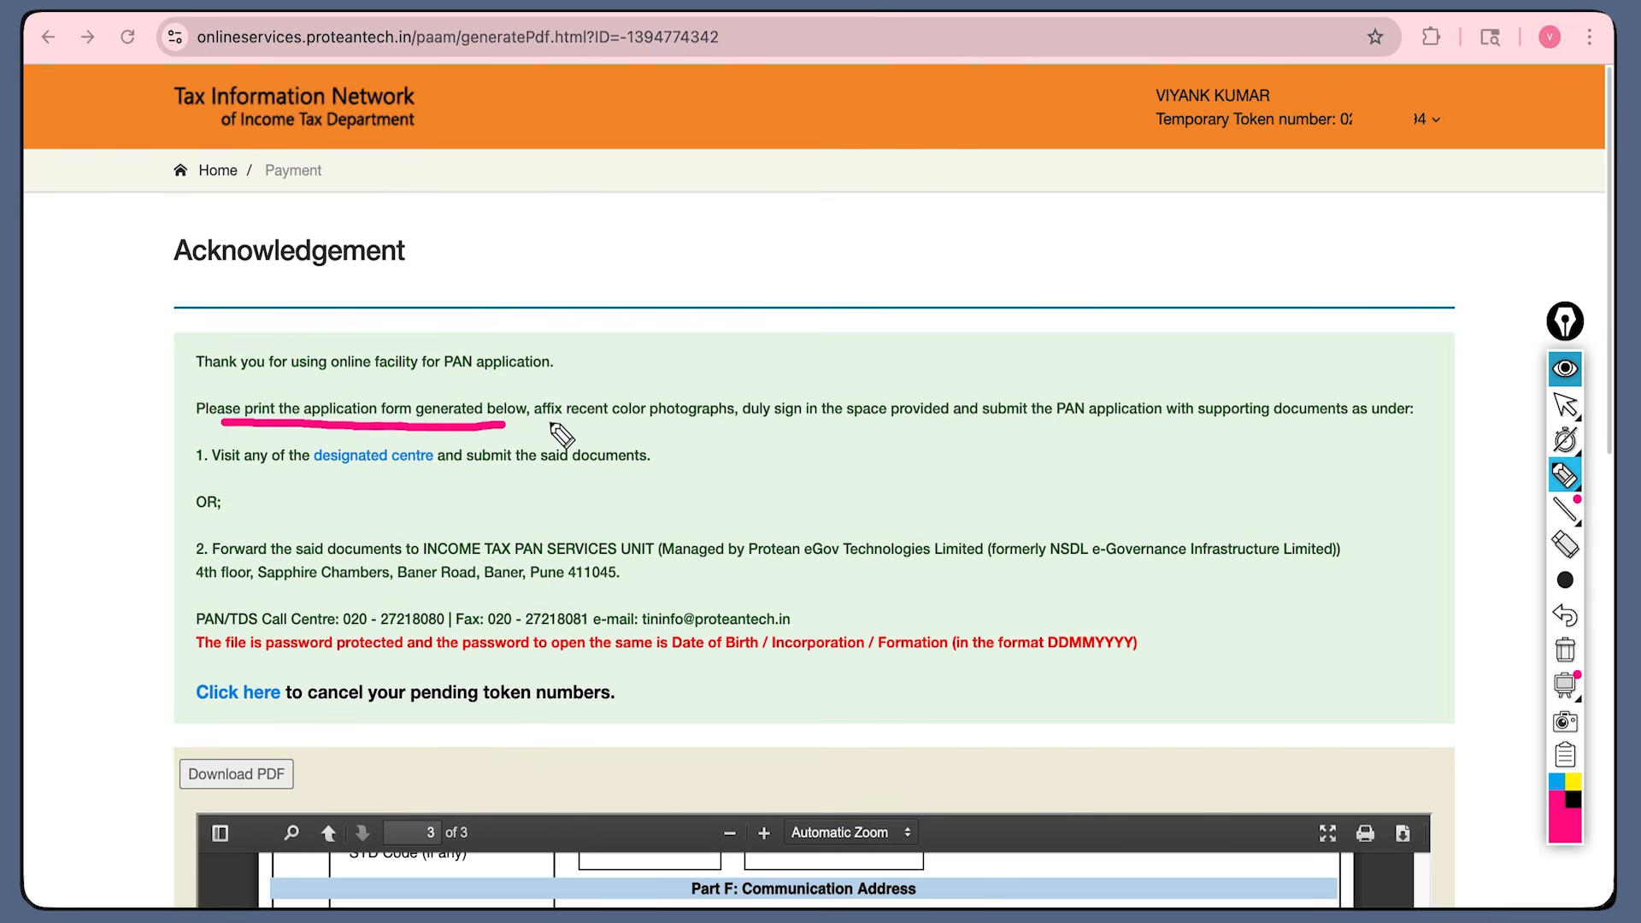
pyautogui.moveTo(549, 423); pyautogui.dragTo(708, 429)
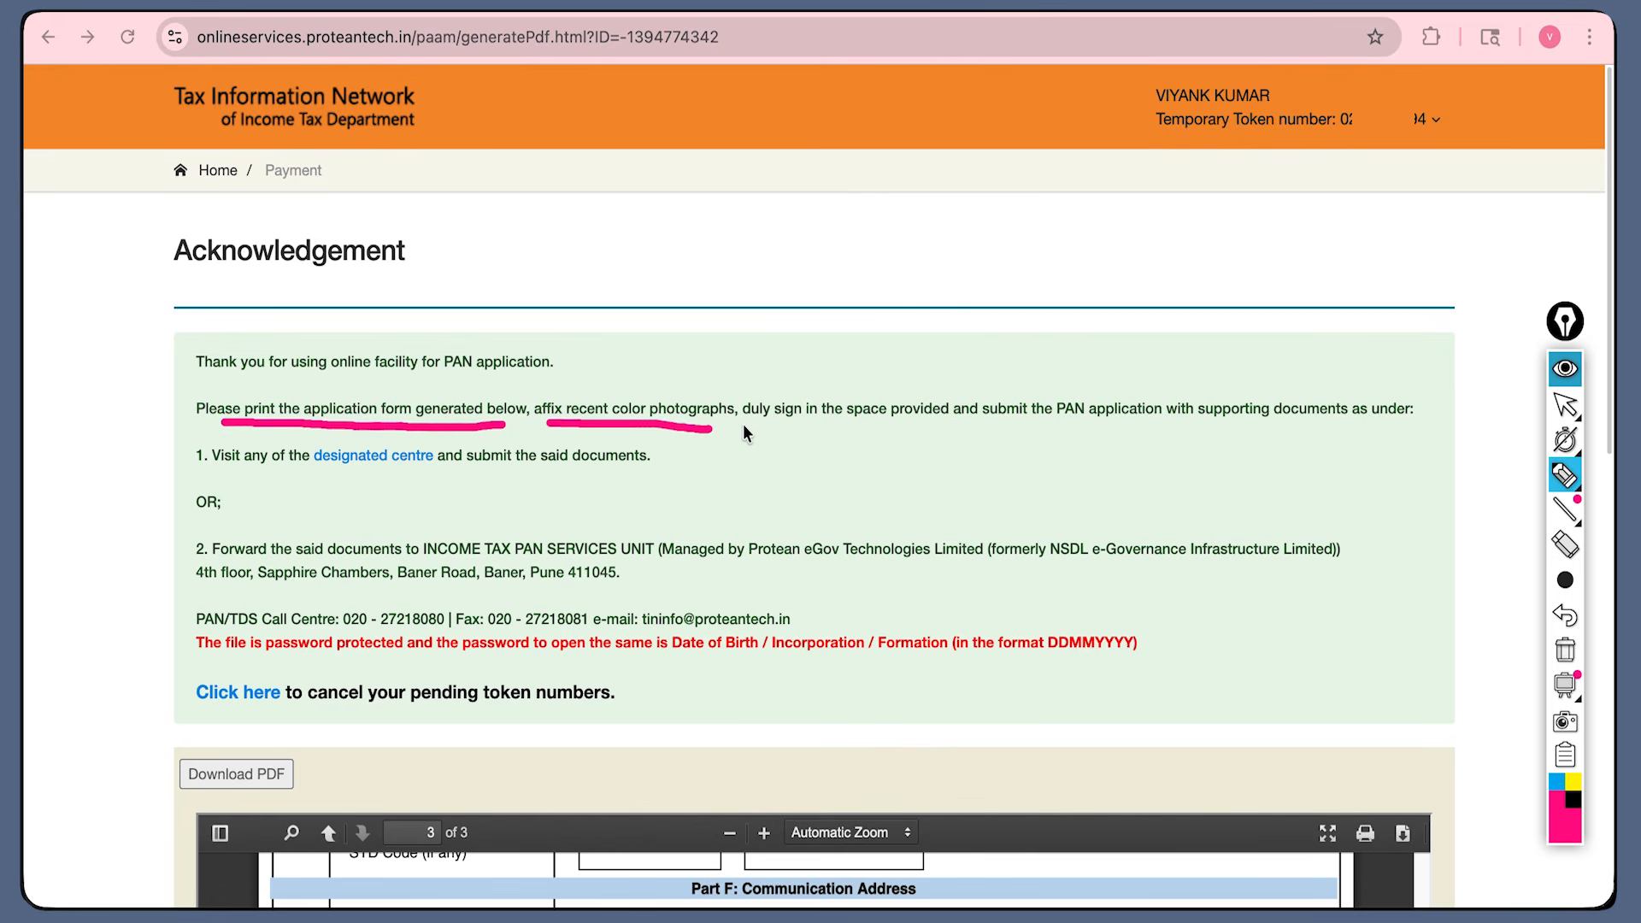
pyautogui.moveTo(745, 425); pyautogui.dragTo(850, 432)
pyautogui.moveTo(870, 430); pyautogui.dragTo(1365, 432)
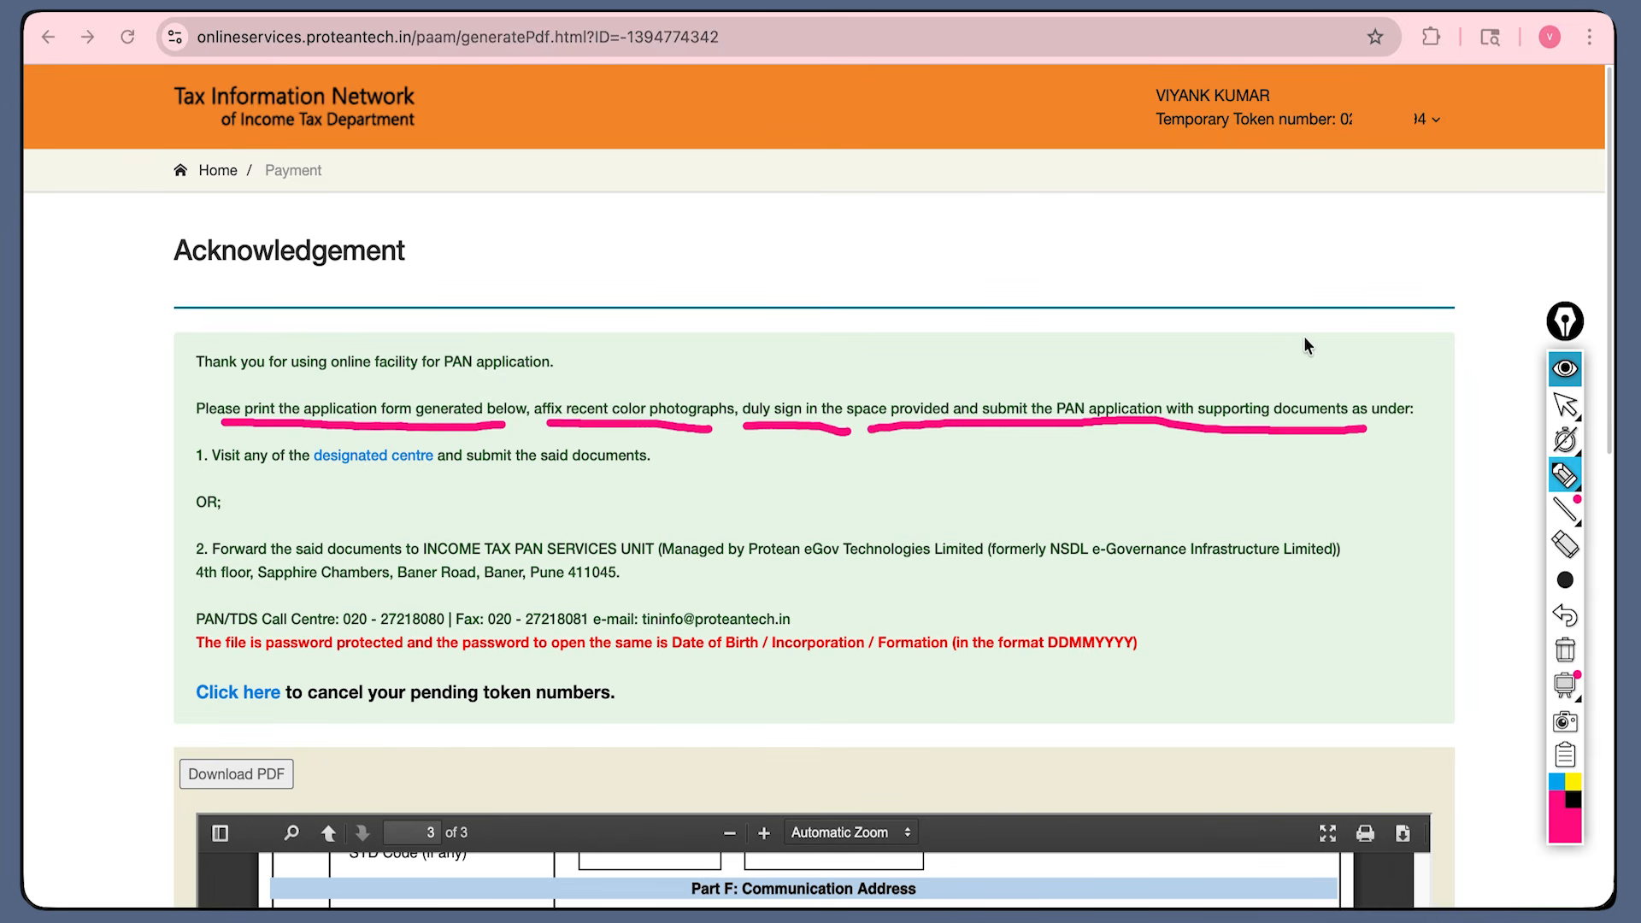
# - Clear the underlines, draw an arrow to option 2 for forwarding the documents, and underline its mailing address
pyautogui.click(1564, 650)
pyautogui.moveTo(115, 518)
pyautogui.mouseDown()
pyautogui.moveTo(154, 581)
pyautogui.moveTo(167, 560)
pyautogui.mouseUp()
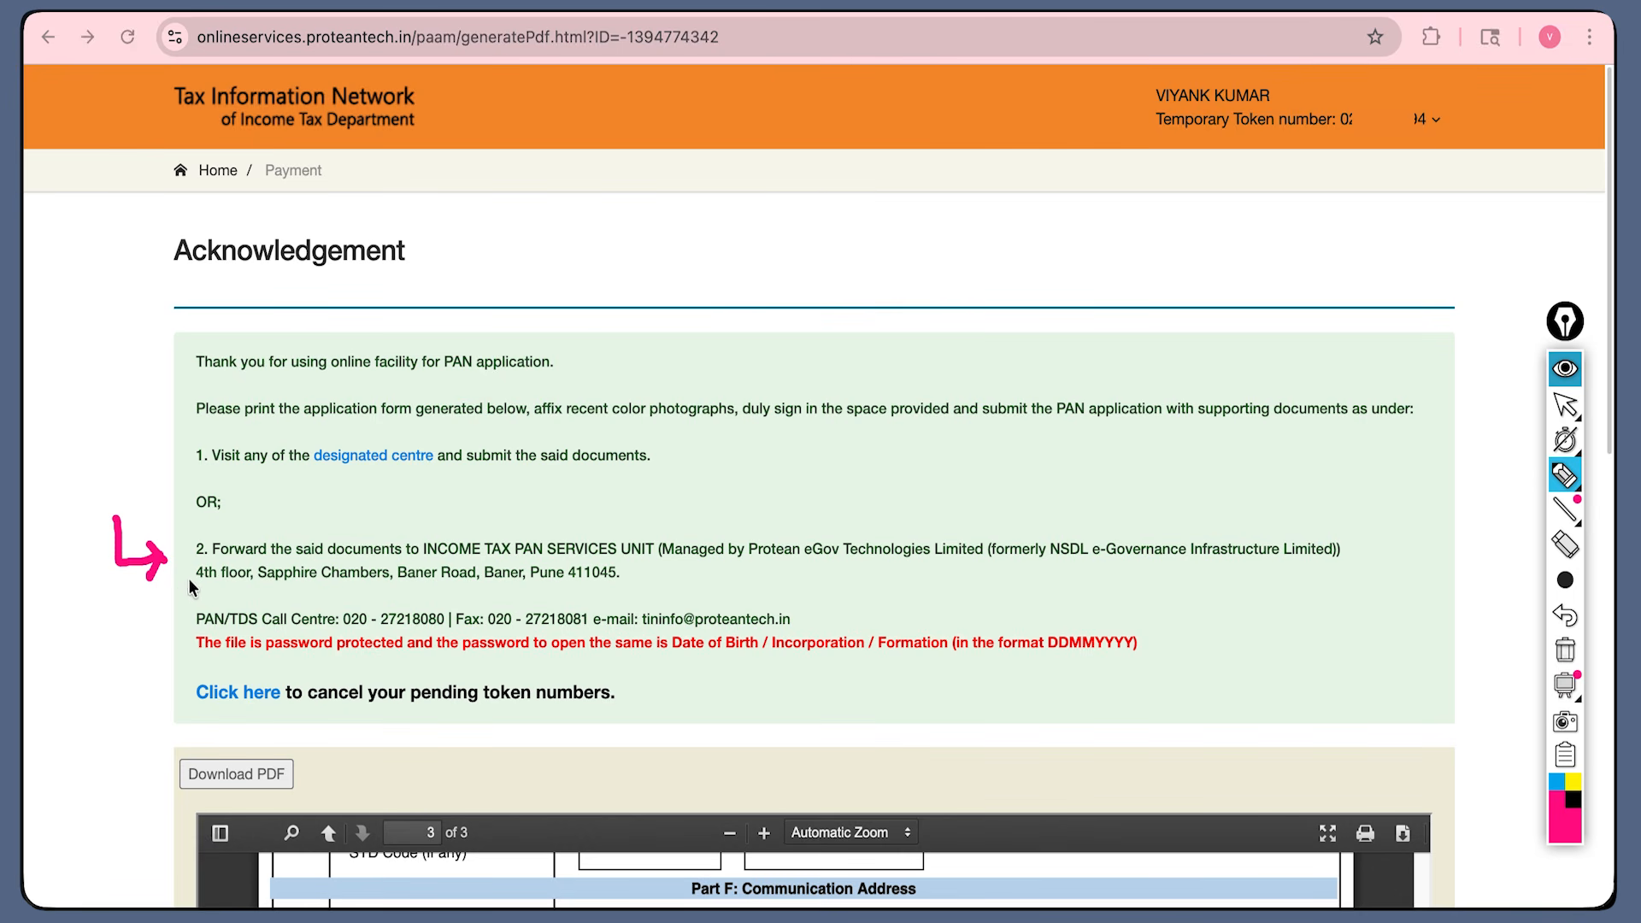
pyautogui.moveTo(190, 573)
pyautogui.mouseDown()
pyautogui.moveTo(215, 590)
pyautogui.moveTo(598, 586)
pyautogui.mouseUp()
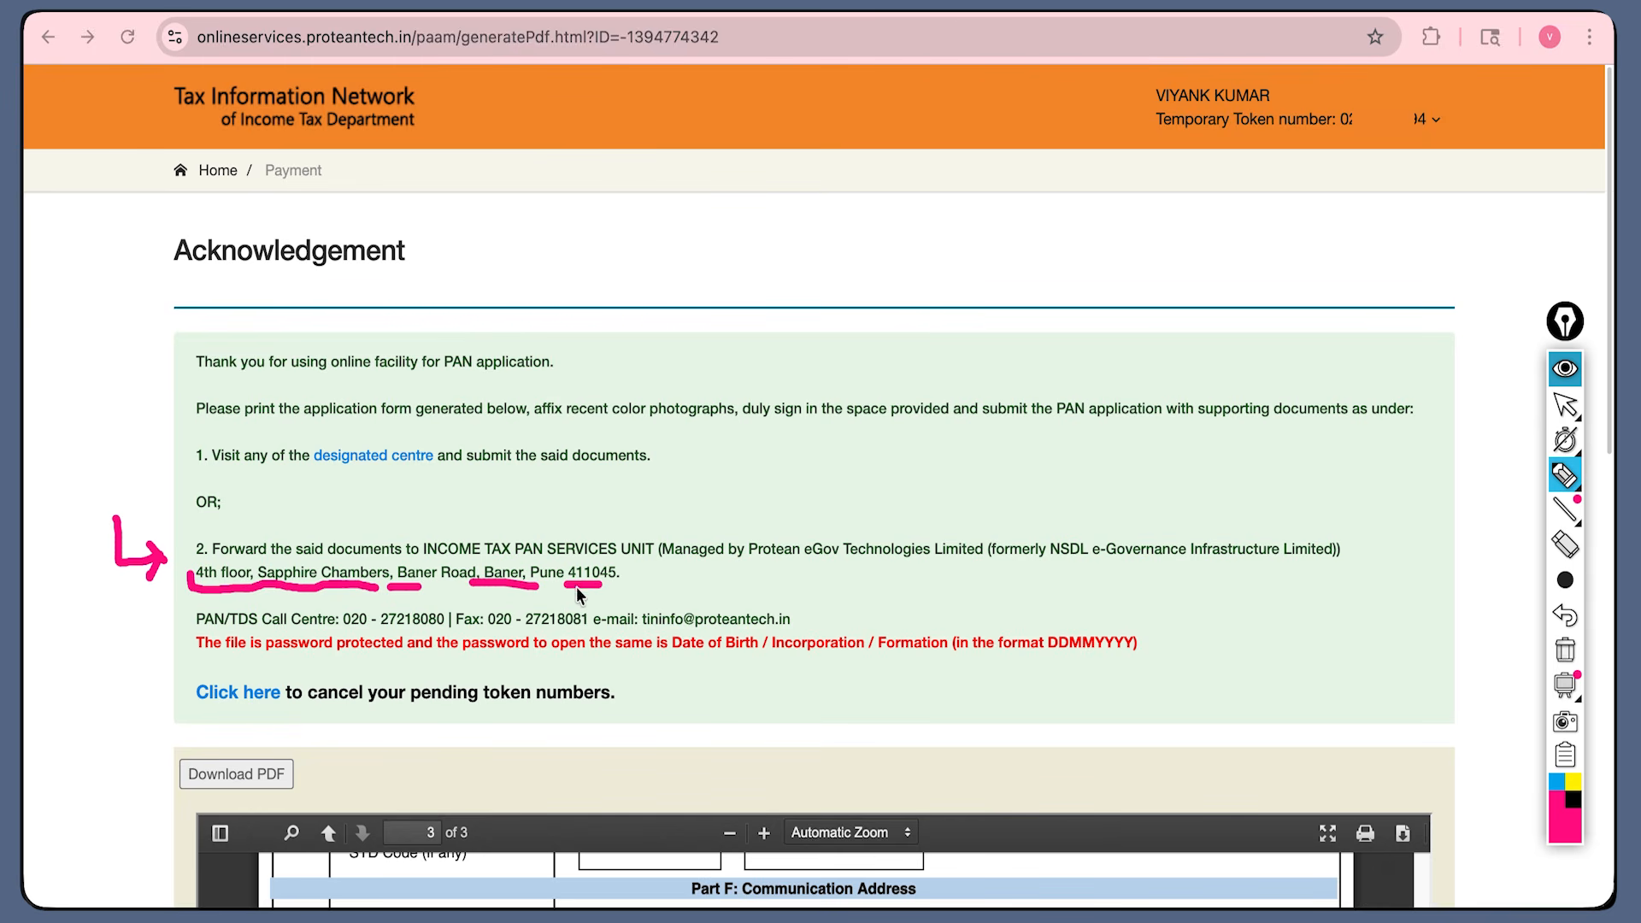
# - Replace the annotations with an underline beneath the designated centre link in option 1, and hide the drawing tools
pyautogui.click(1564, 651)
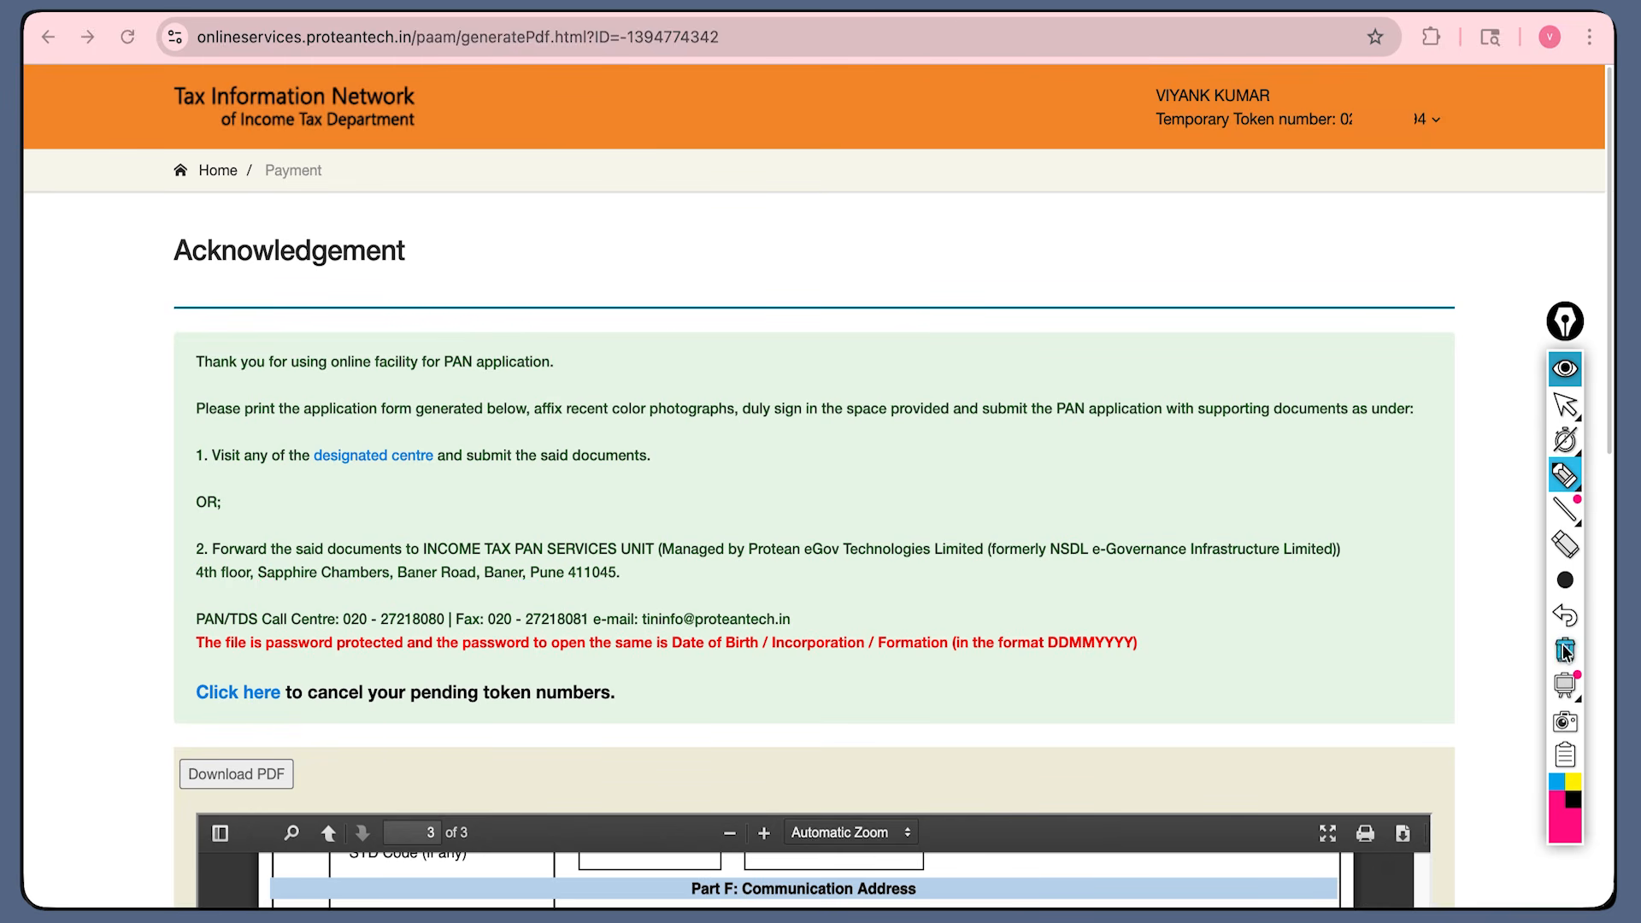
pyautogui.moveTo(253, 469); pyautogui.dragTo(429, 479)
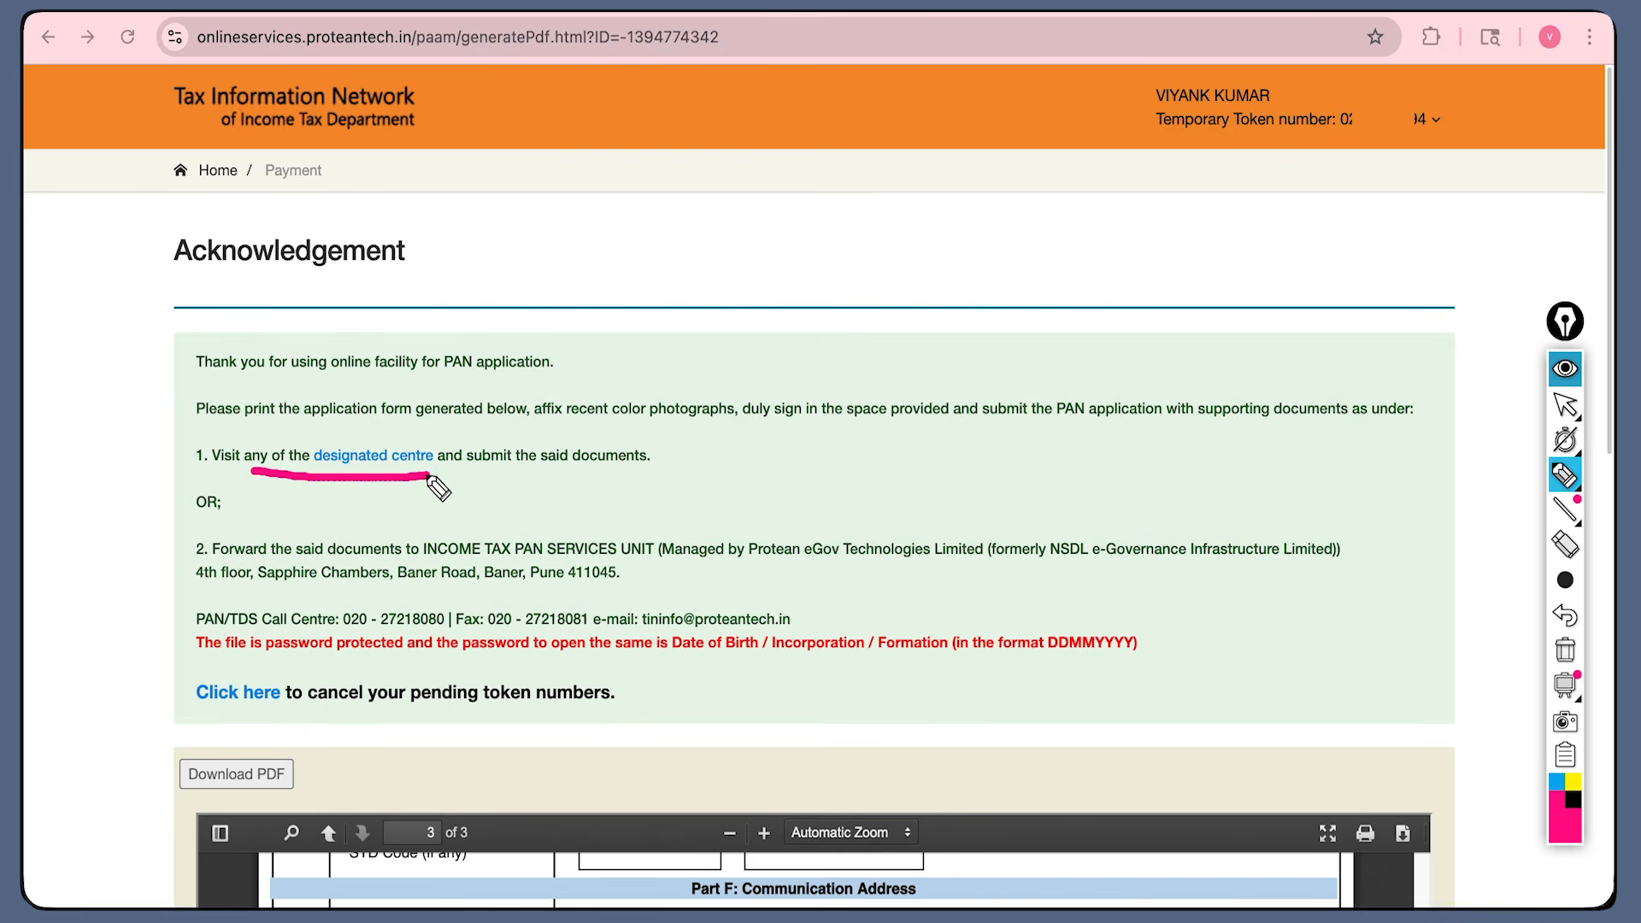
pyautogui.click(1563, 369)
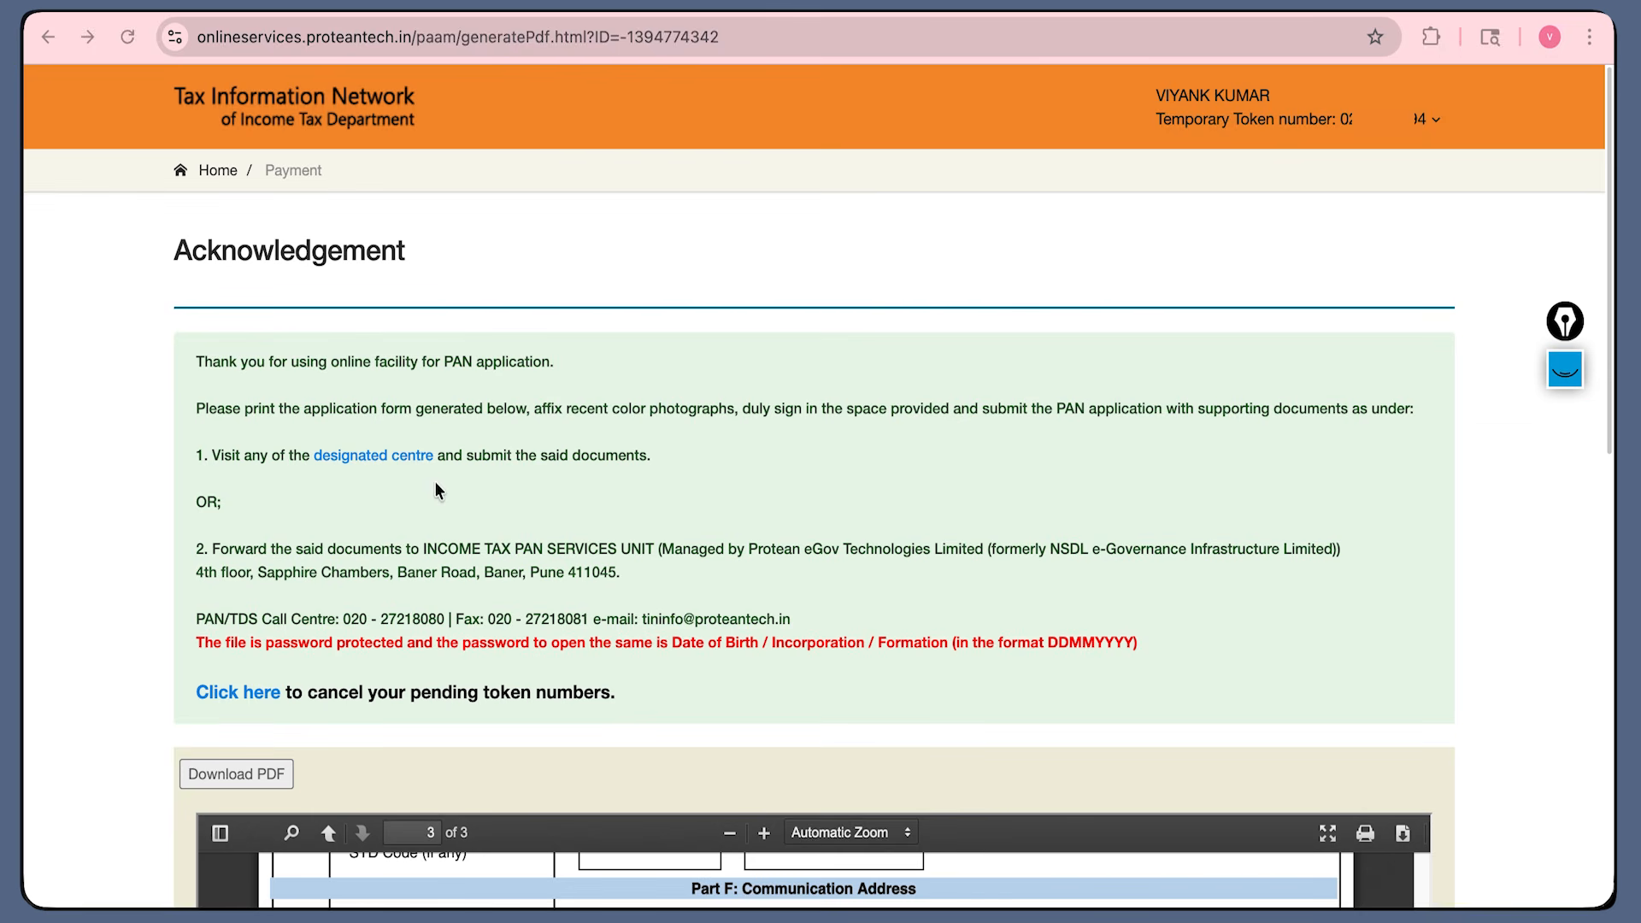
# - Try to open the list of designated centres for submitting PAN documents, and return to the Acknowledgement page
pyautogui.click(392, 456)
pyautogui.click(1165, 397)
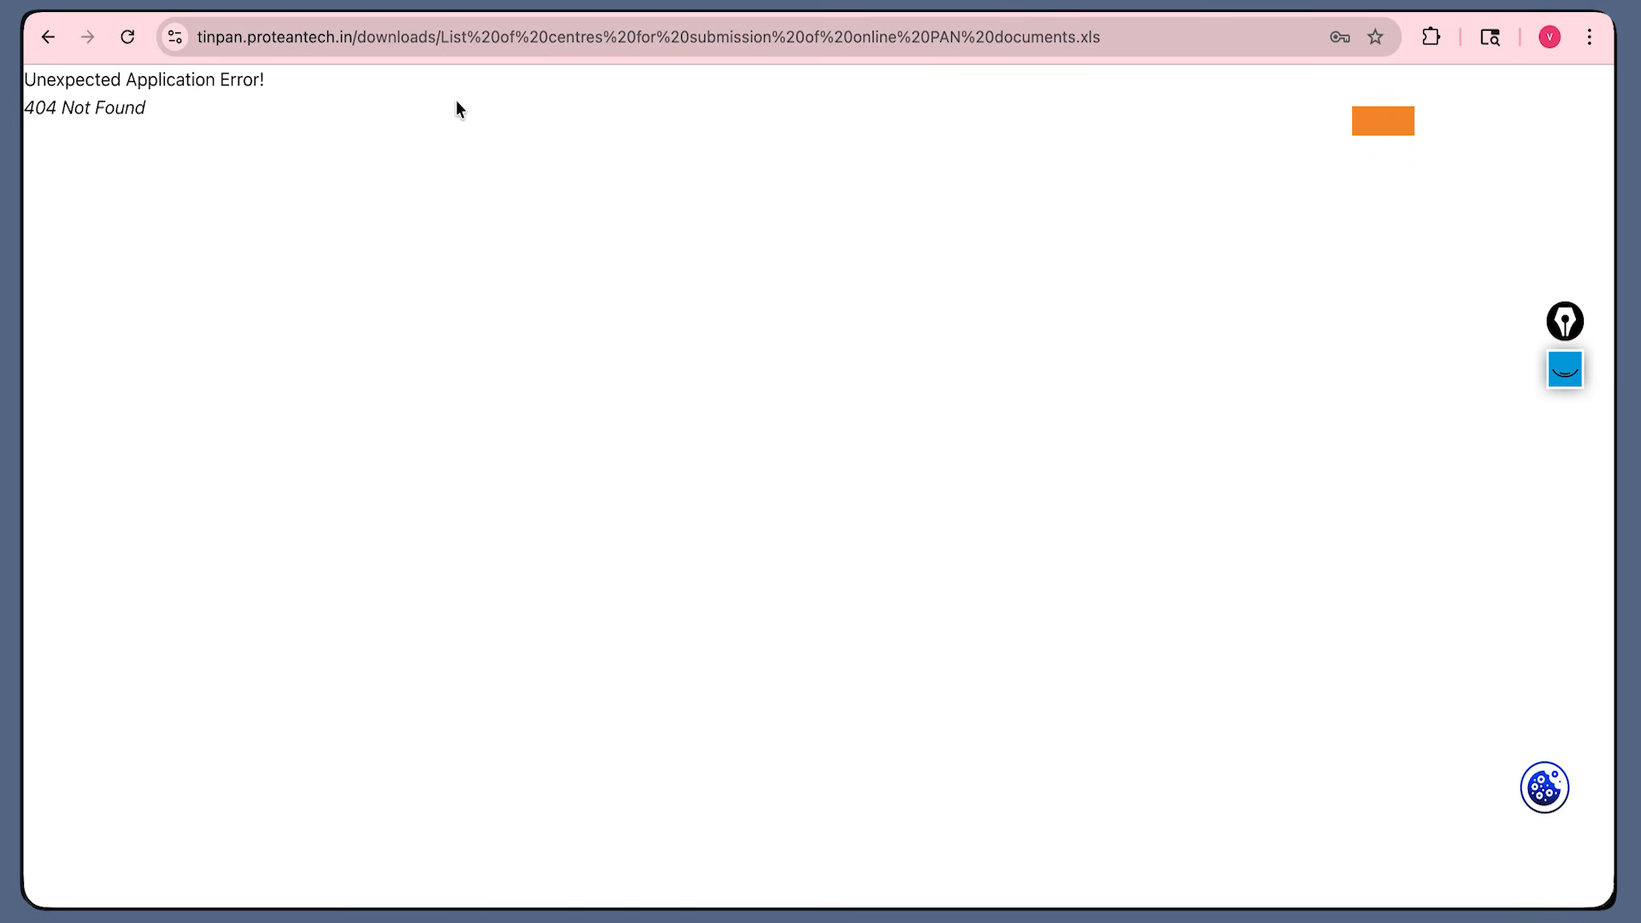
pyautogui.click(48, 37)
pyautogui.click(413, 453)
pyautogui.click(51, 38)
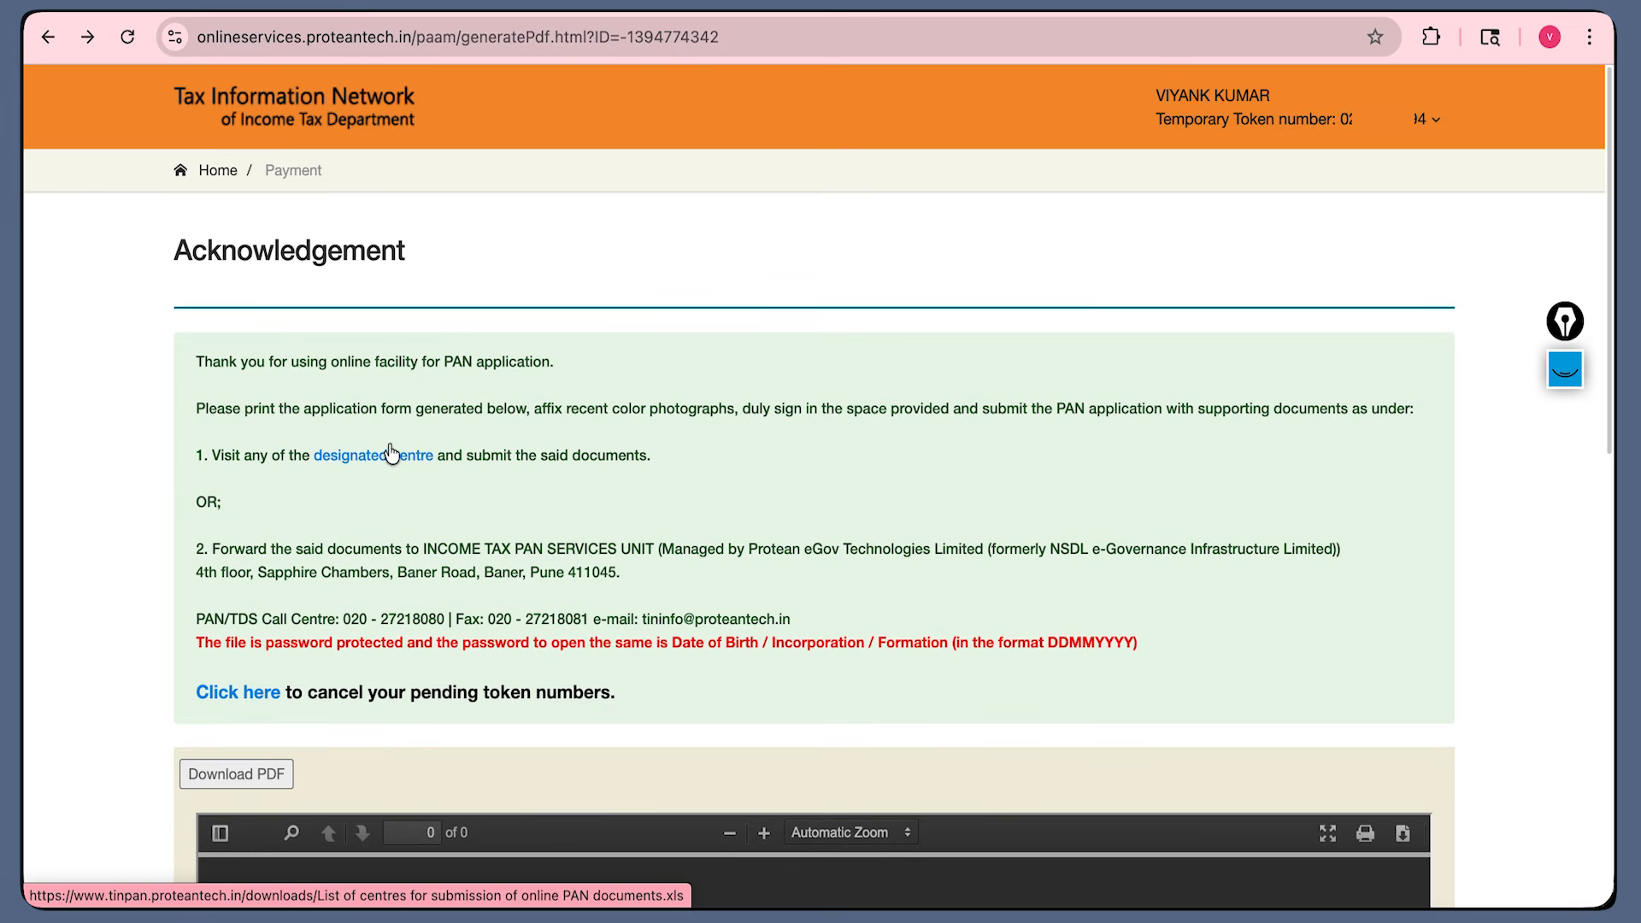
# - Clear the designated centre underline and underline the Pune mailing address in option 2 with the pen
pyautogui.click(1563, 376)
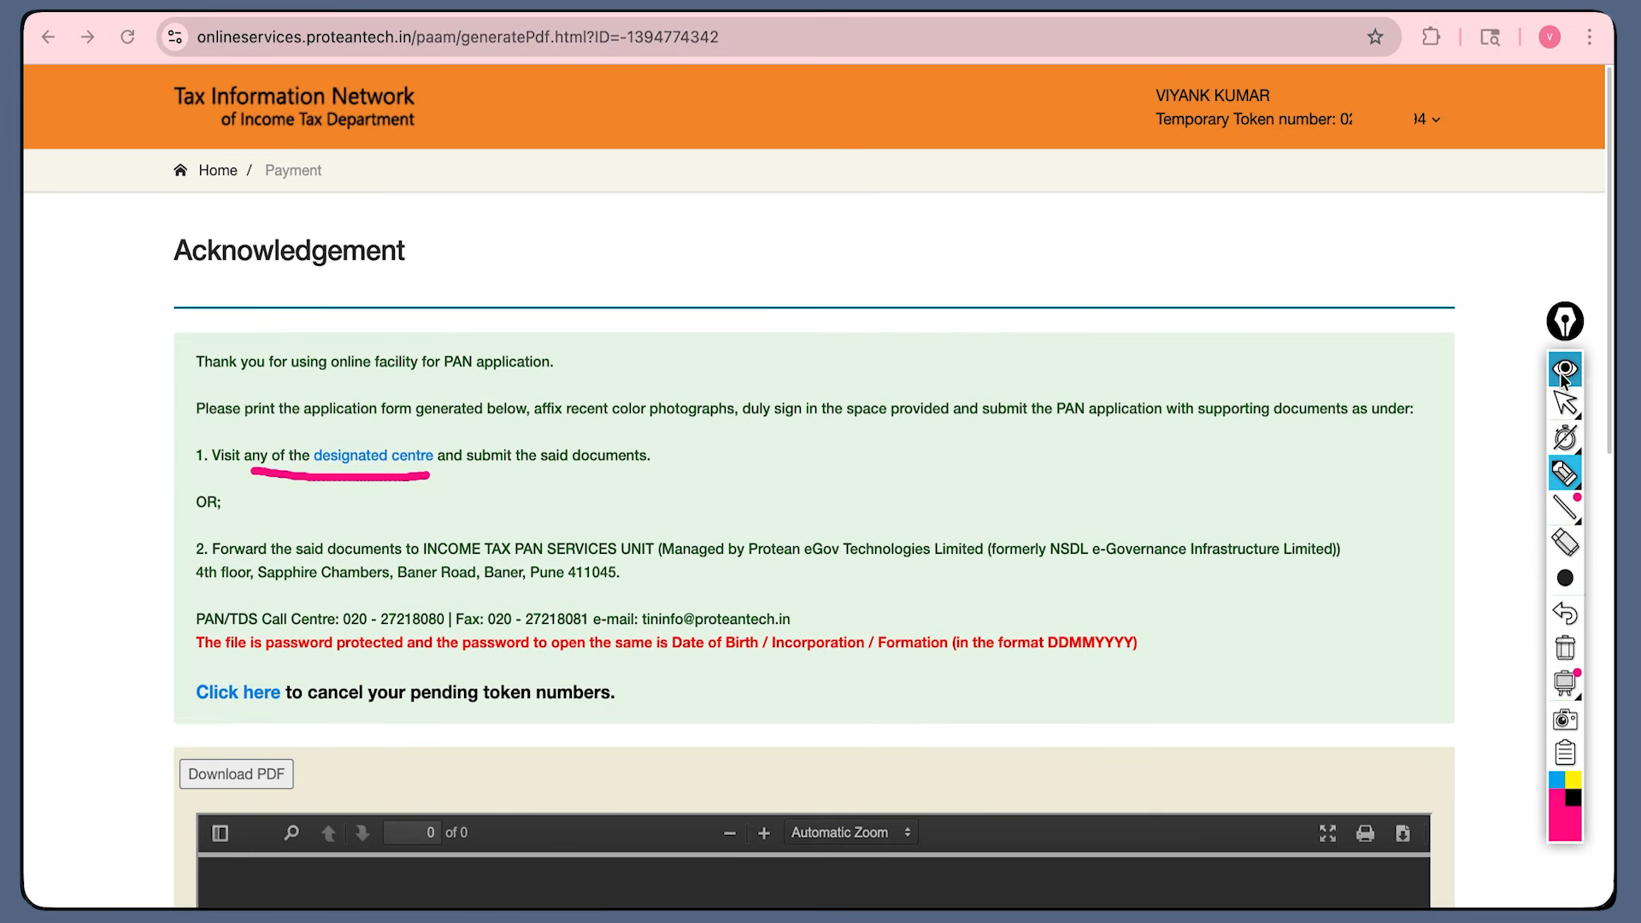
pyautogui.click(1568, 647)
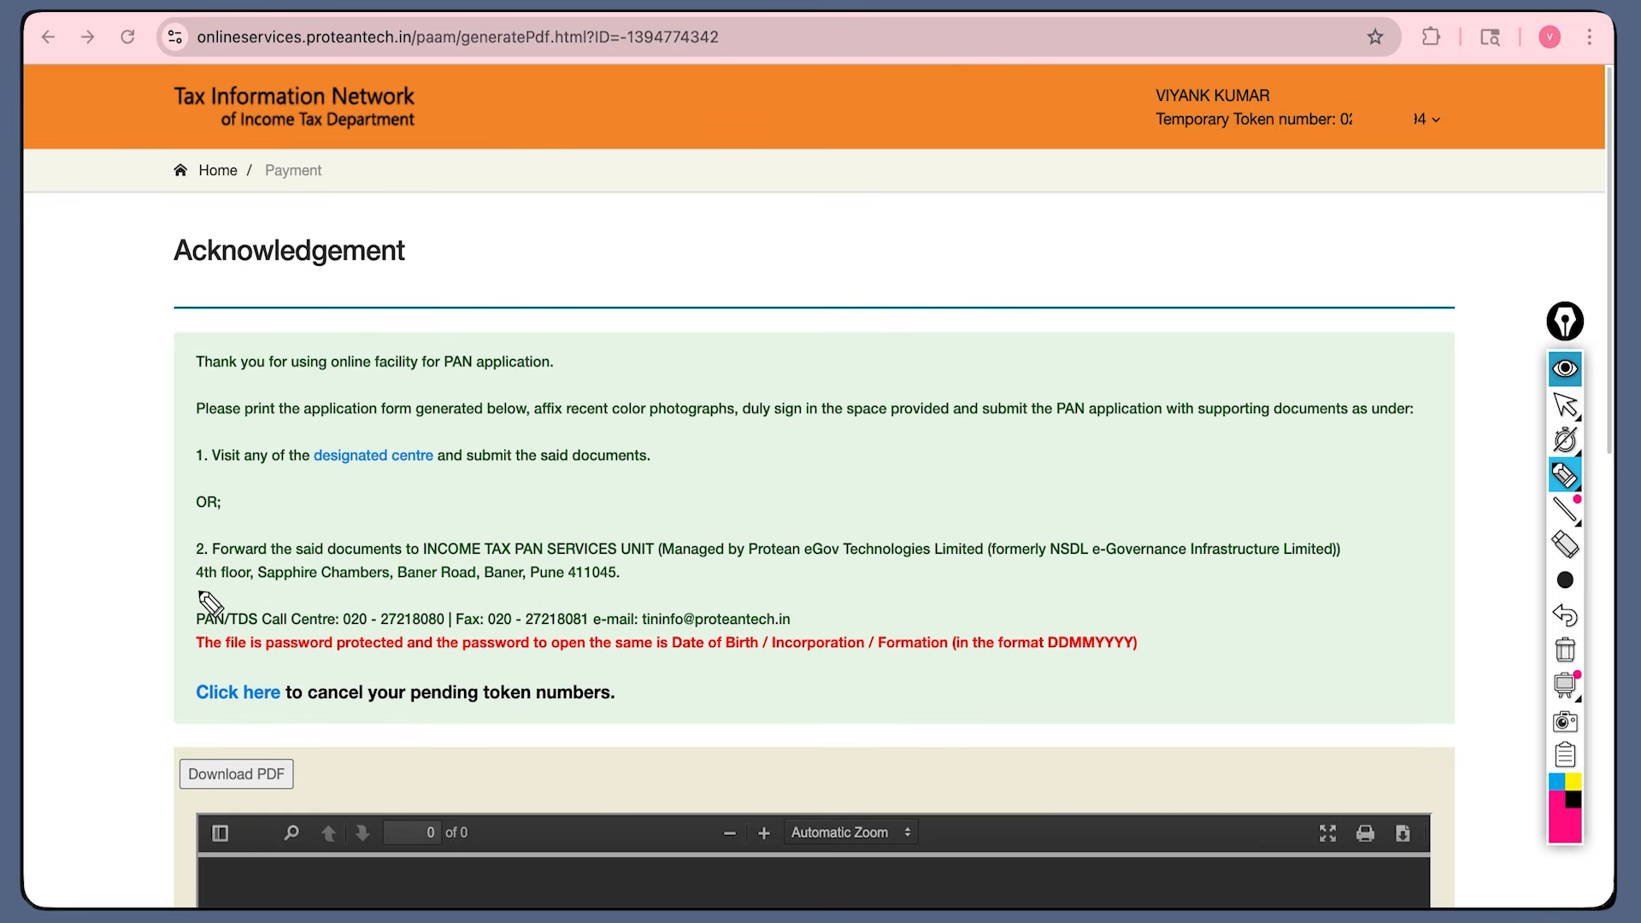
pyautogui.moveTo(197, 590); pyautogui.dragTo(603, 587)
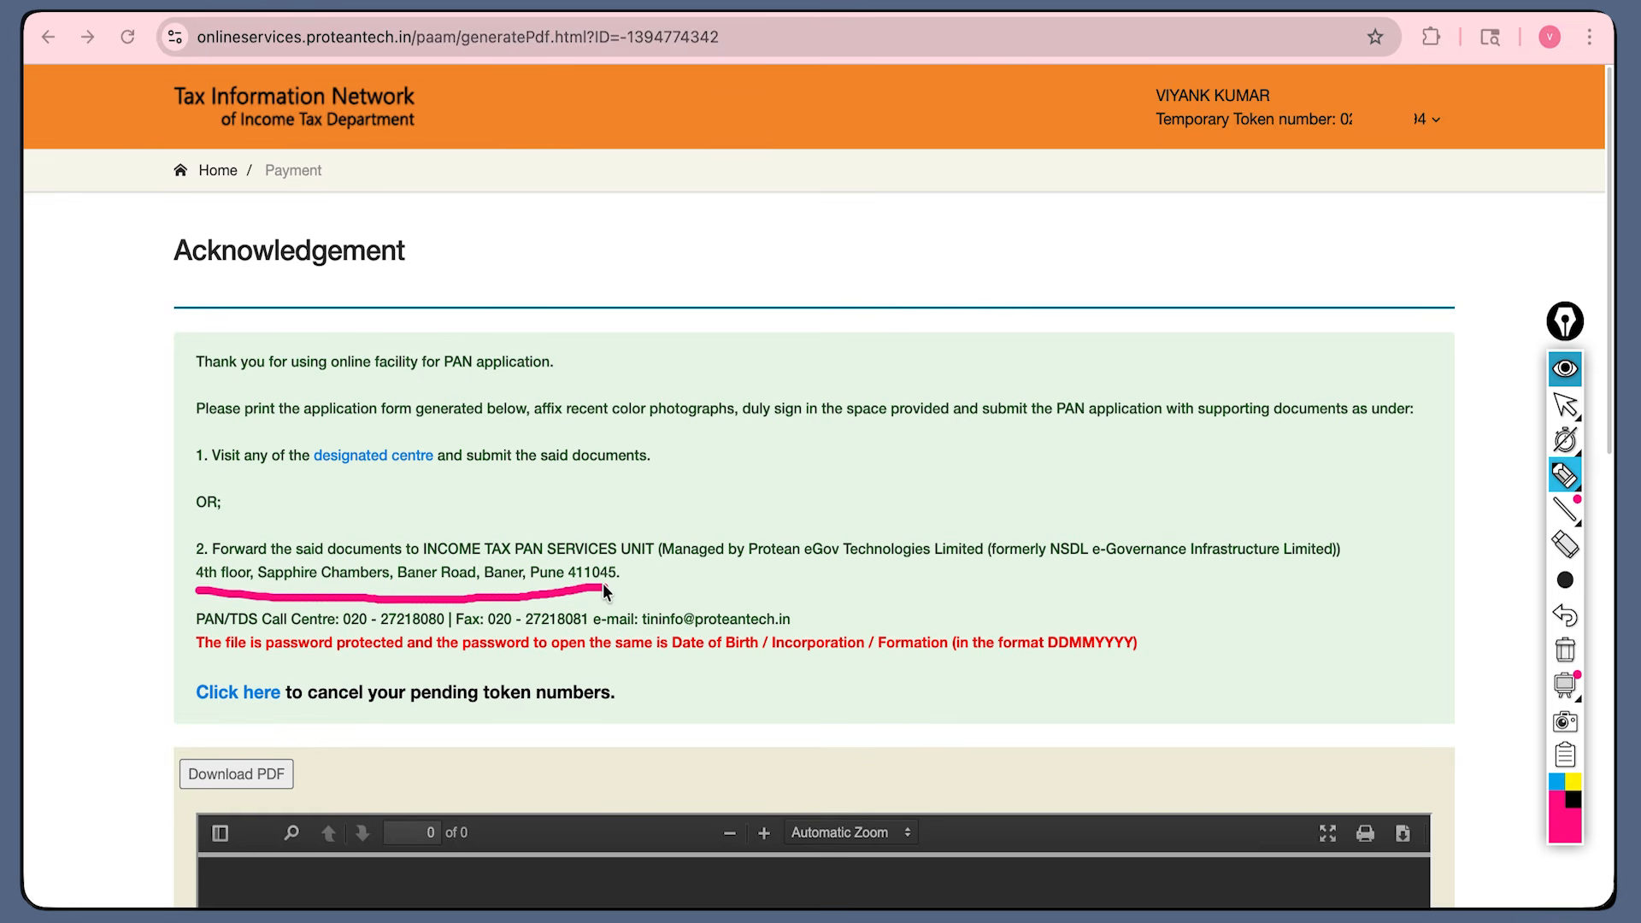